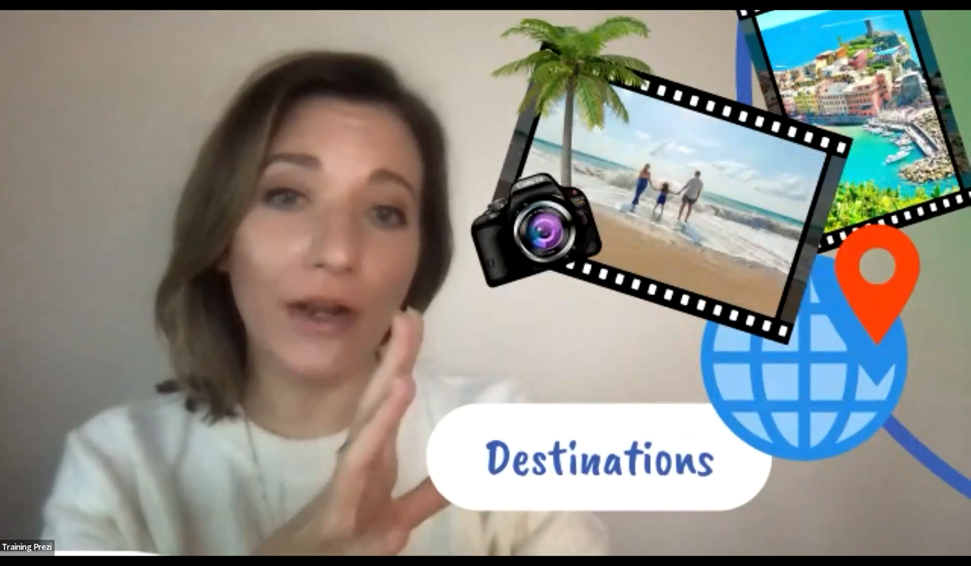
Step: Advance the AirTraval presentation from Destinations through Services, Flights to anywhere and VIP Lounges to Premium Travel Support
key("Right")
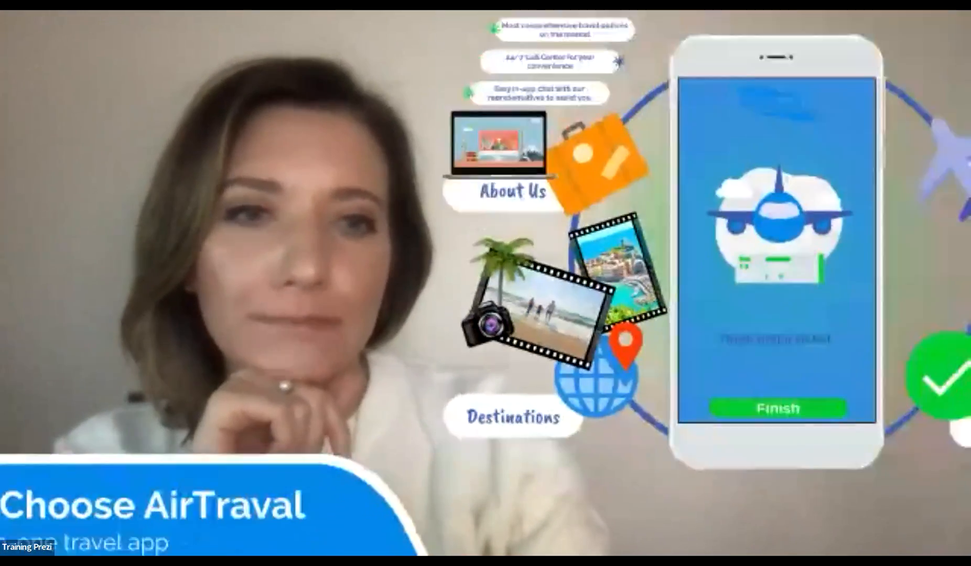
key("Right")
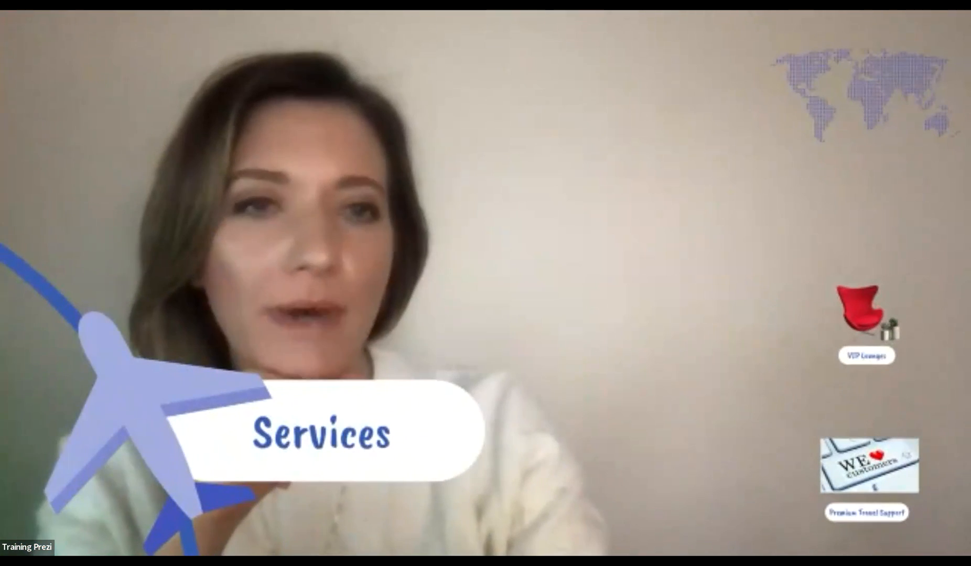
key("Right")
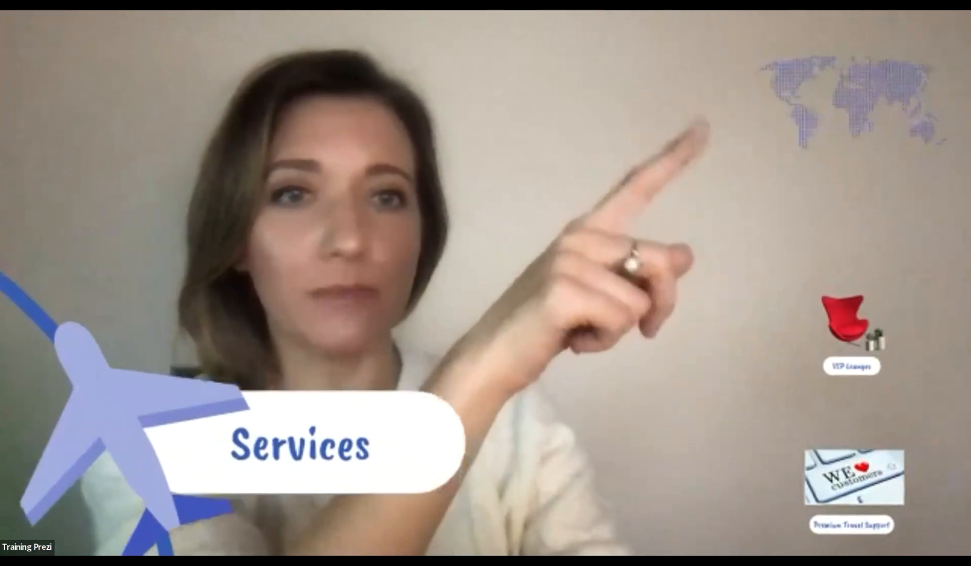
key("Right")
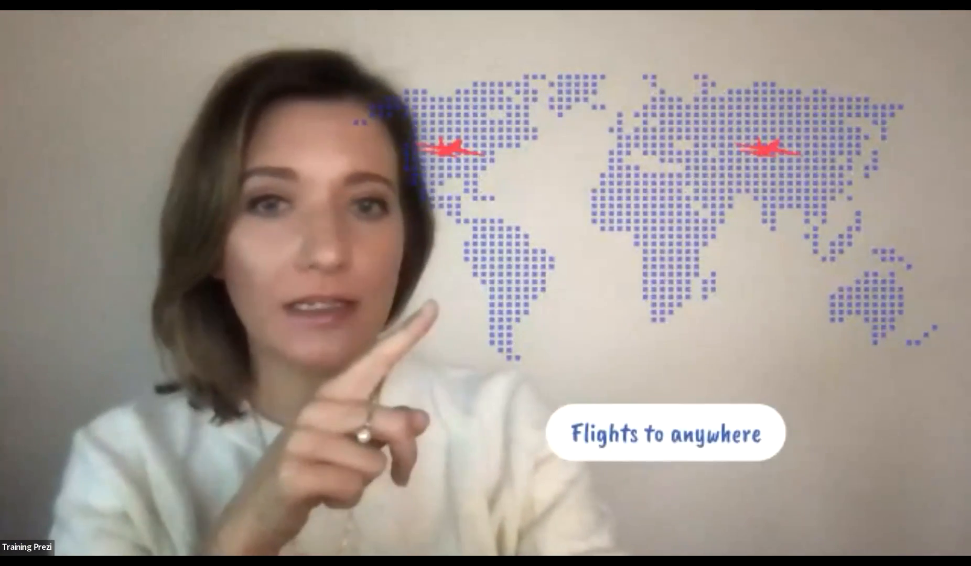
key("Right")
key("Right")
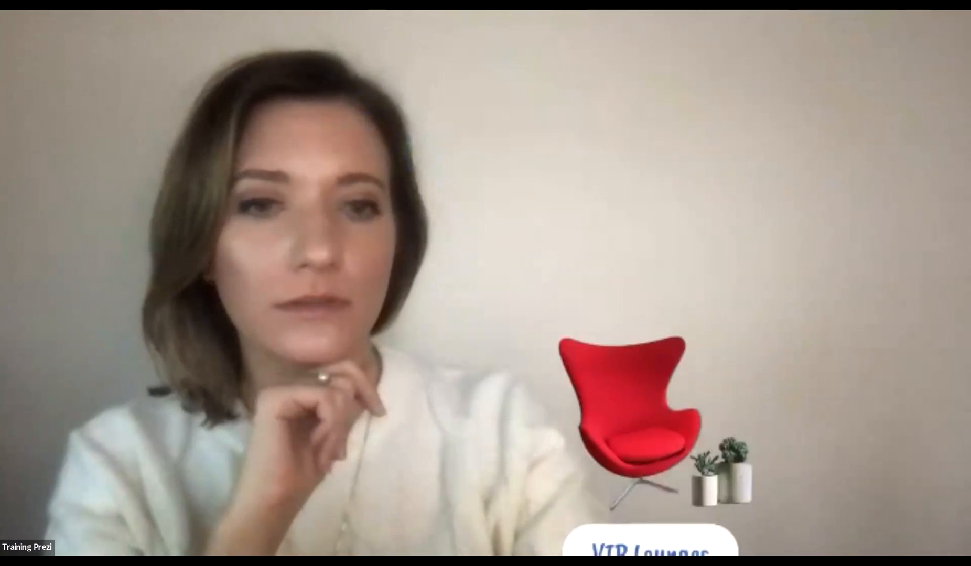
key("Right")
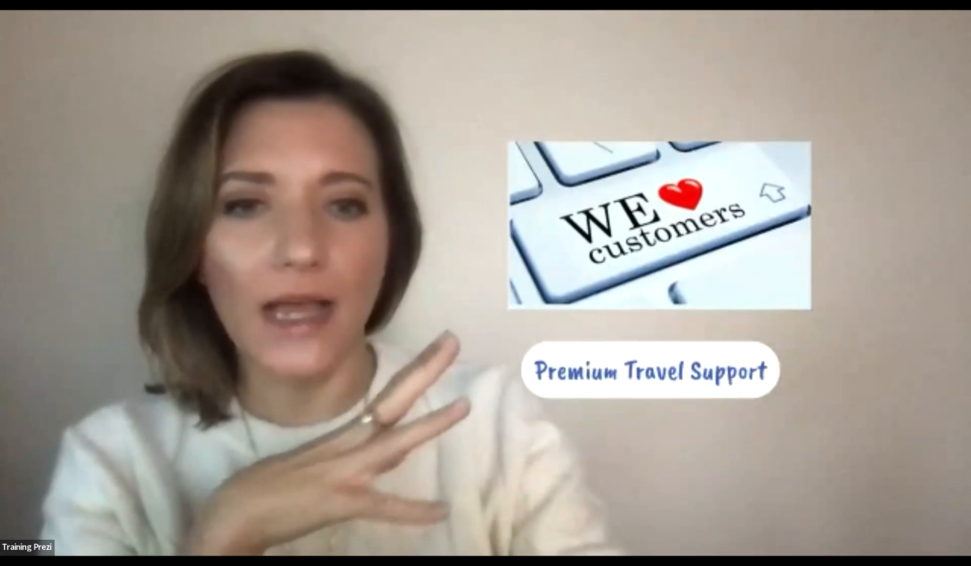
key("Right")
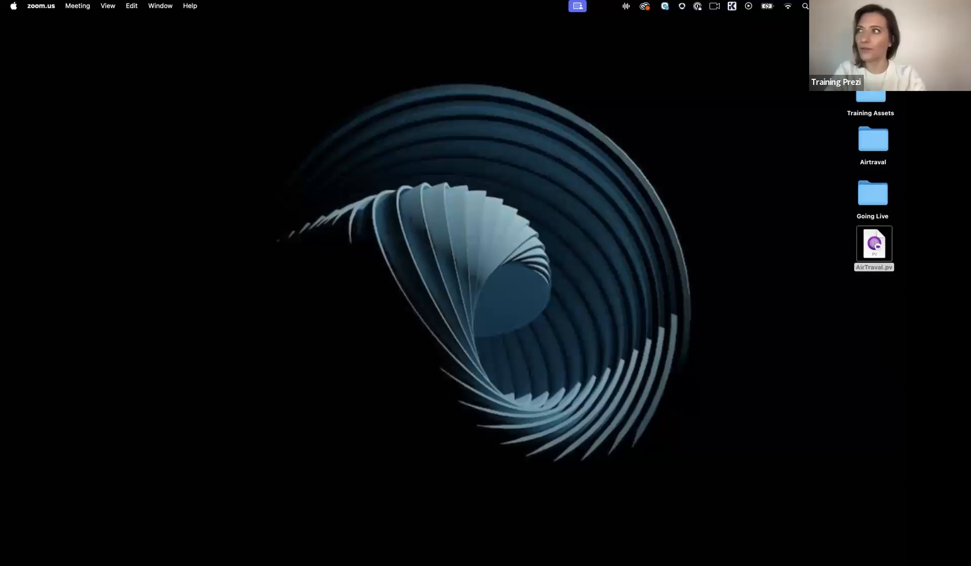
Step: Bring the Prezi dashboard in Chrome into view and start creating a new presentation
left_click_drag(0, 32, 452, 34)
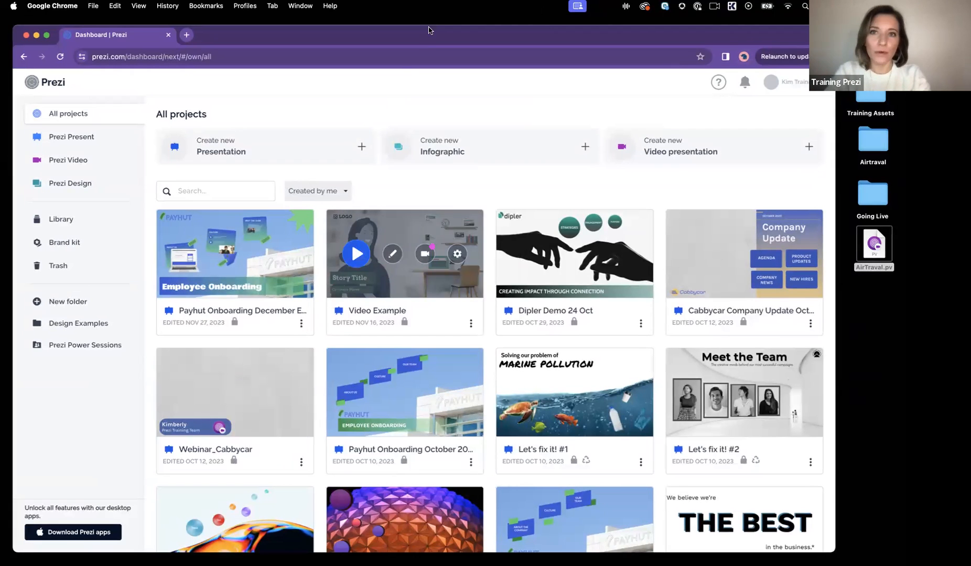
left_click_drag(433, 37, 437, 34)
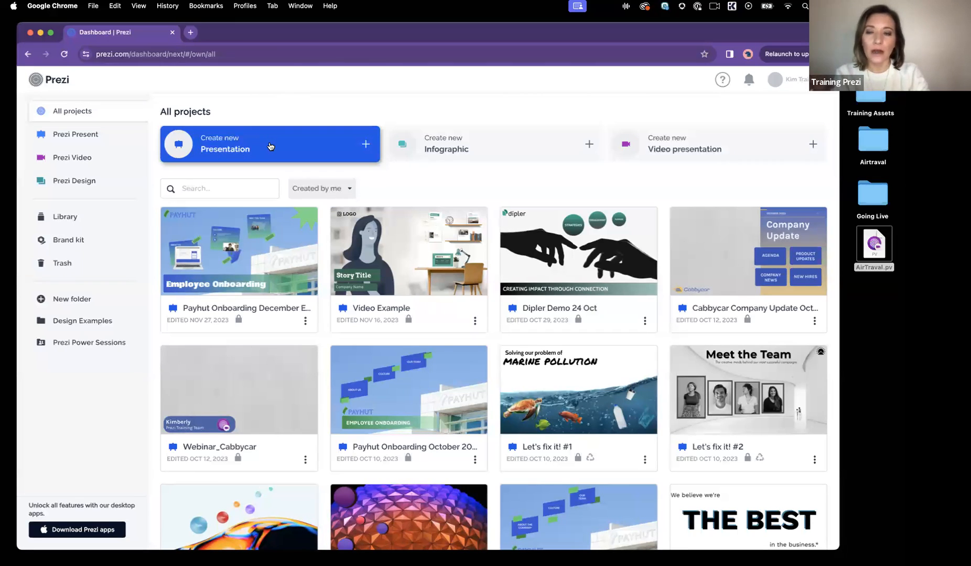
left_click(271, 146)
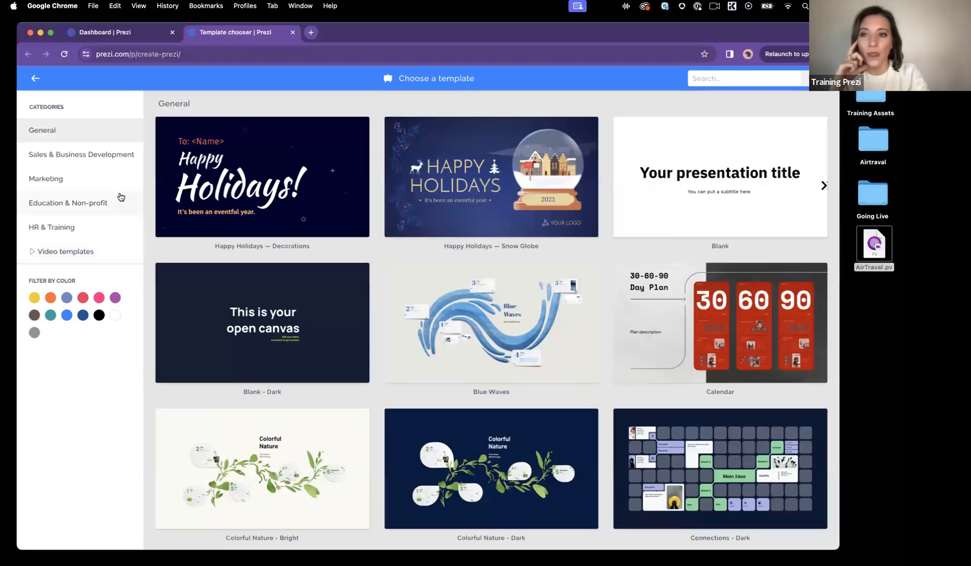
Step: Browse the Video templates category to examine the layouts designed for presenting alongside a camera feed
left_click(78, 253)
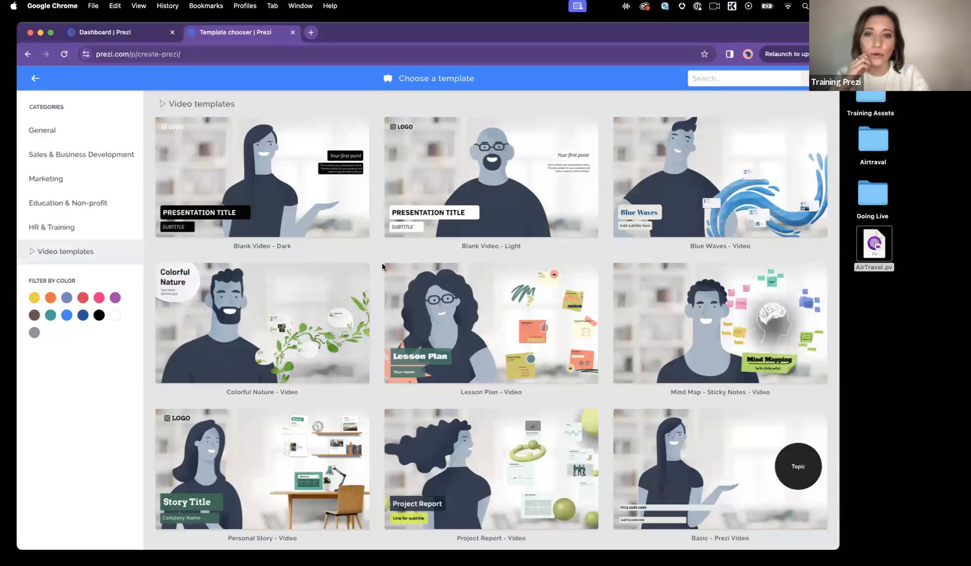
scroll(382, 304, "down", 2)
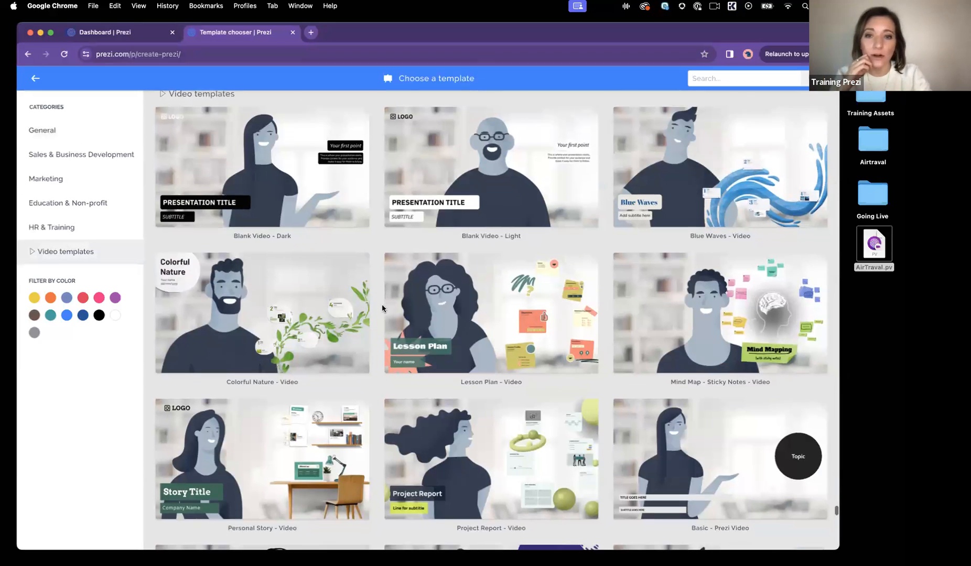
scroll(383, 308, "down", 3)
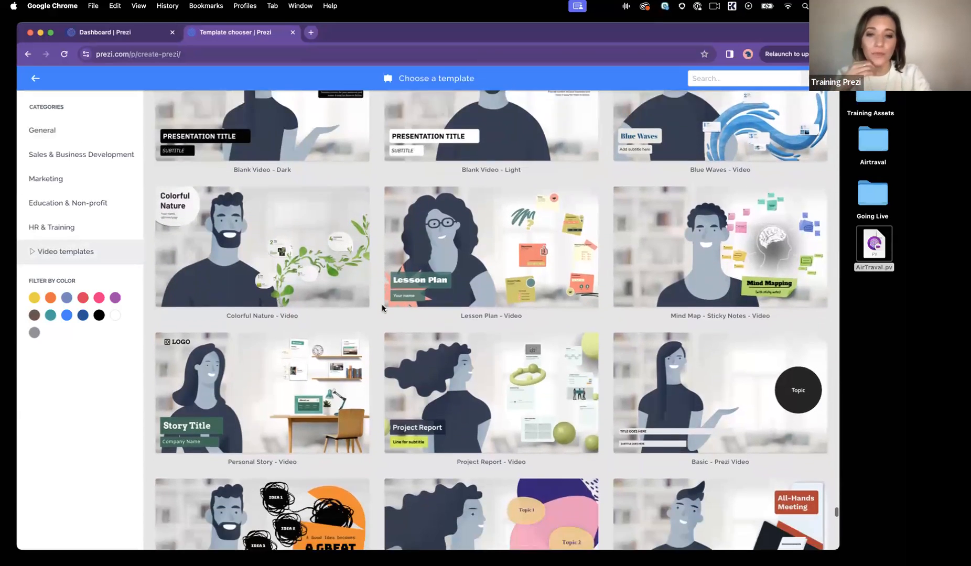
scroll(382, 308, "down", 8)
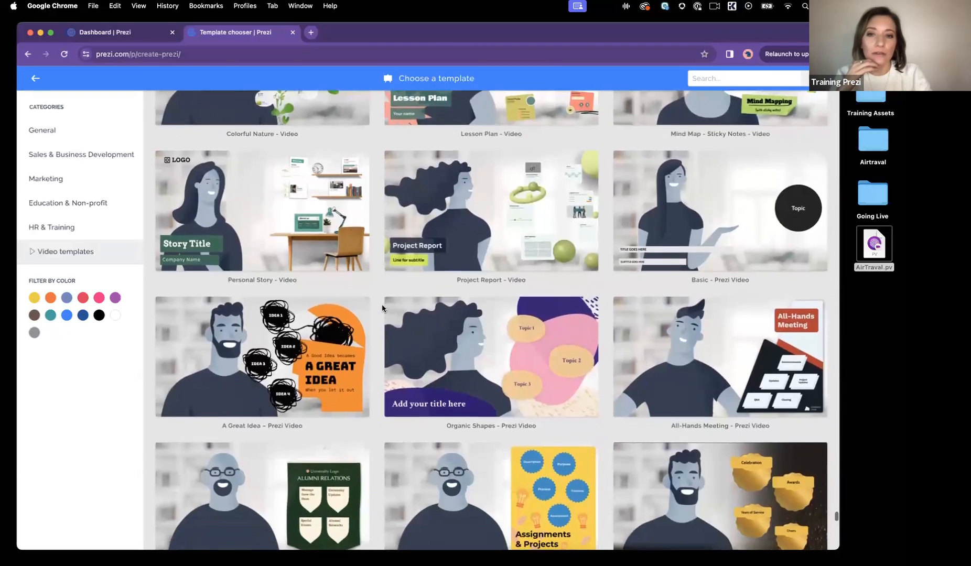
scroll(383, 308, "down", 6)
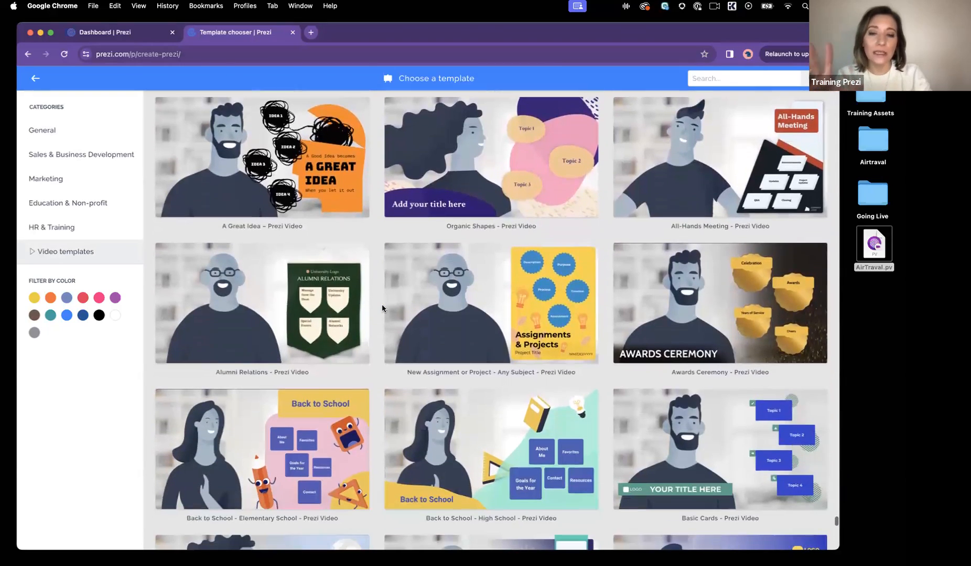
scroll(382, 307, "down", 1)
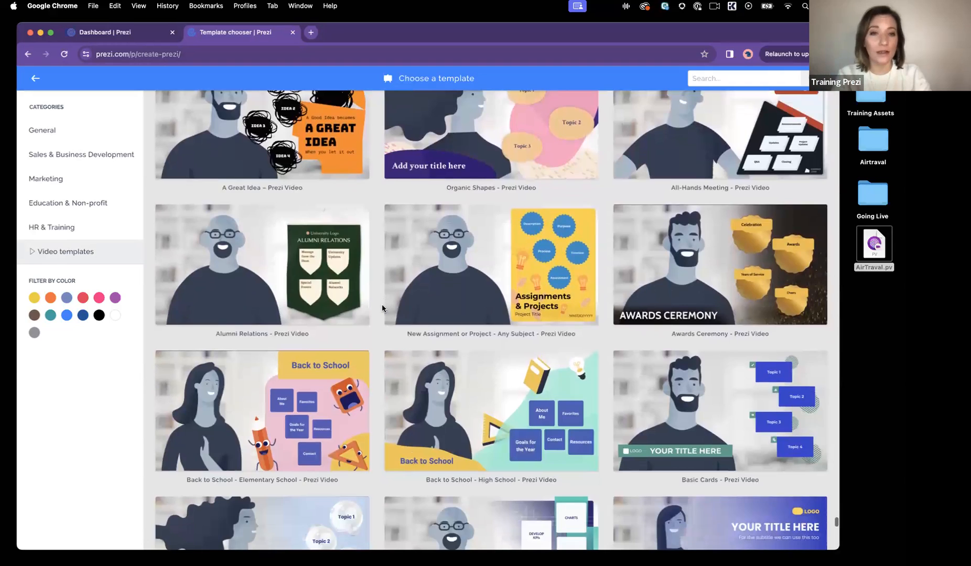
scroll(381, 308, "up", 15)
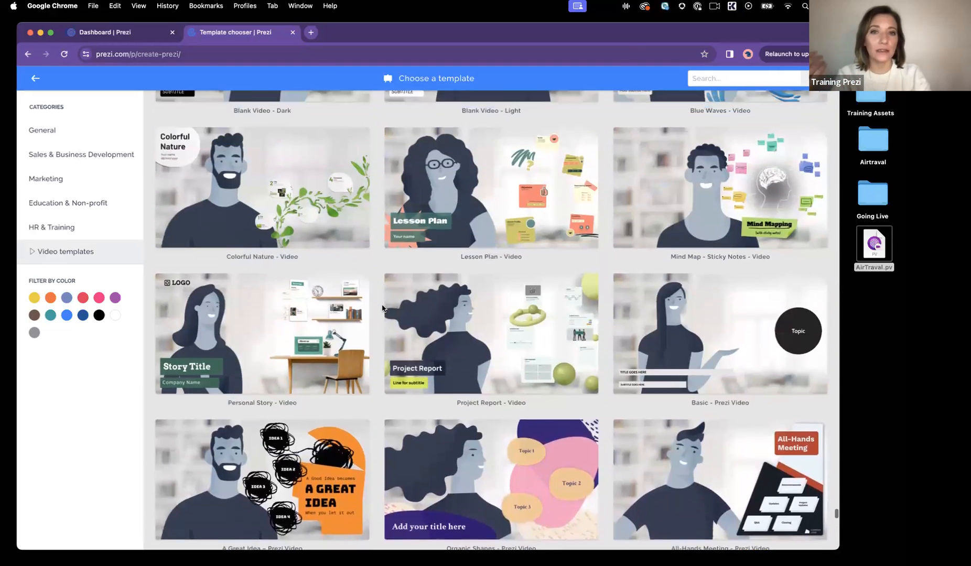
scroll(382, 308, "up", 4)
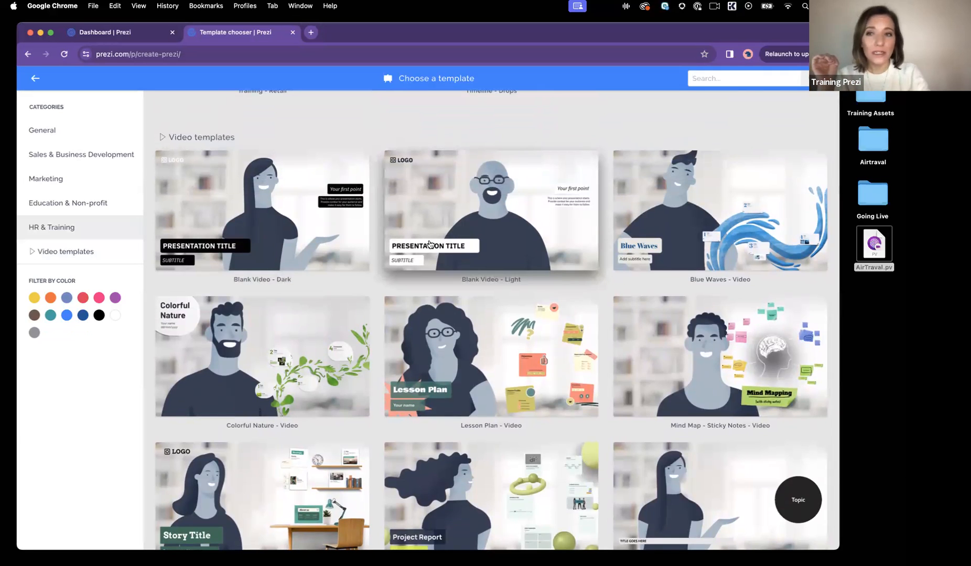
Step: Create a presentation from the Blank template in the General category and show its whole overview
left_click(76, 131)
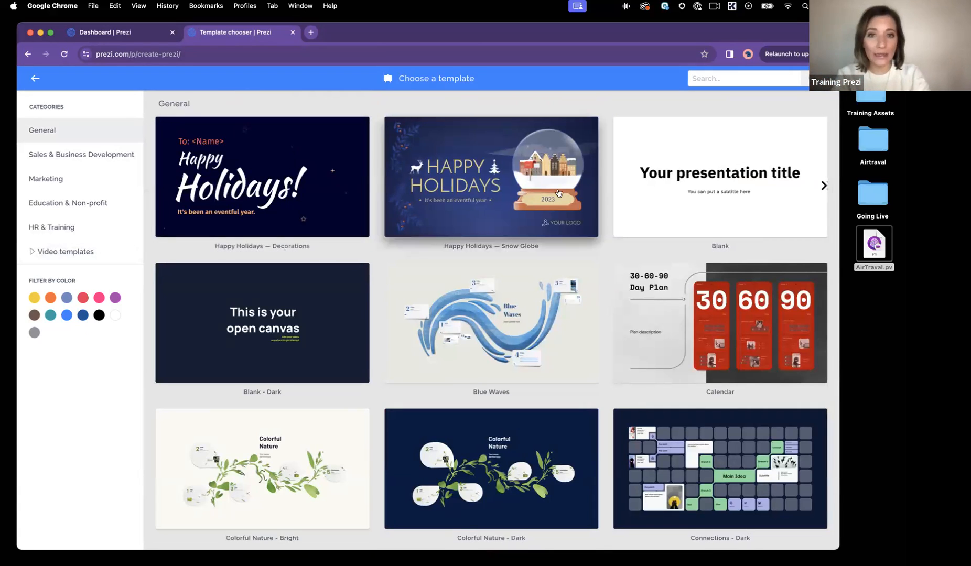
left_click(667, 211)
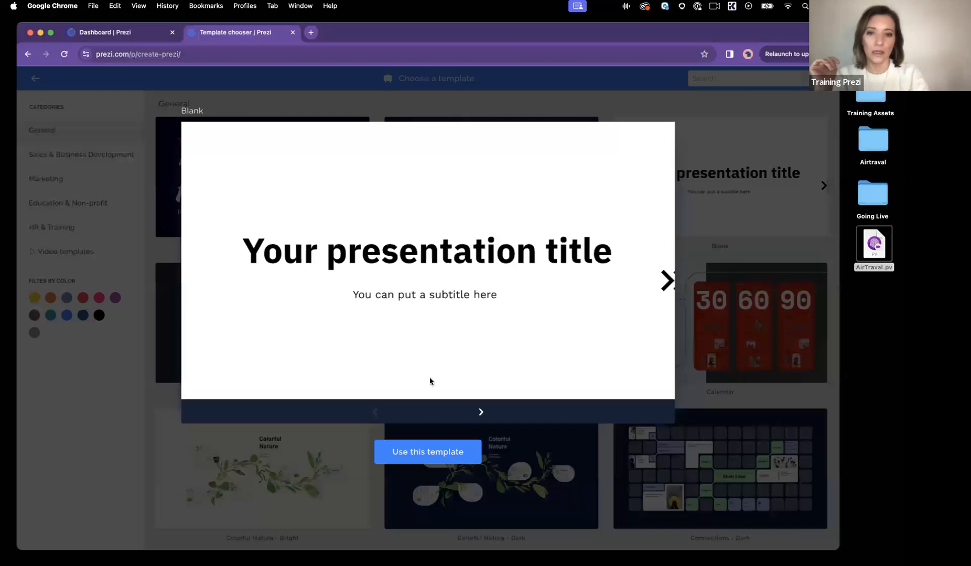
left_click(429, 452)
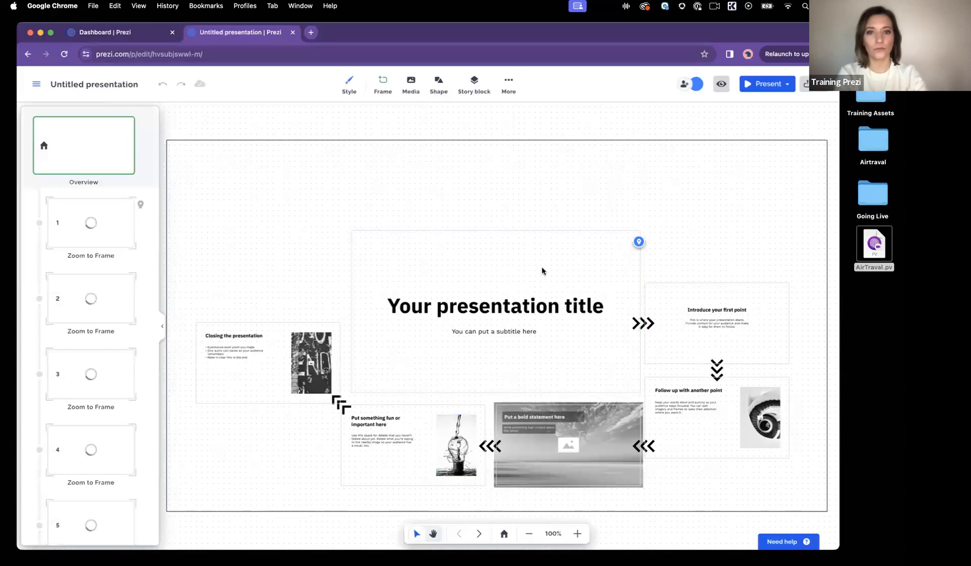
left_click(483, 193)
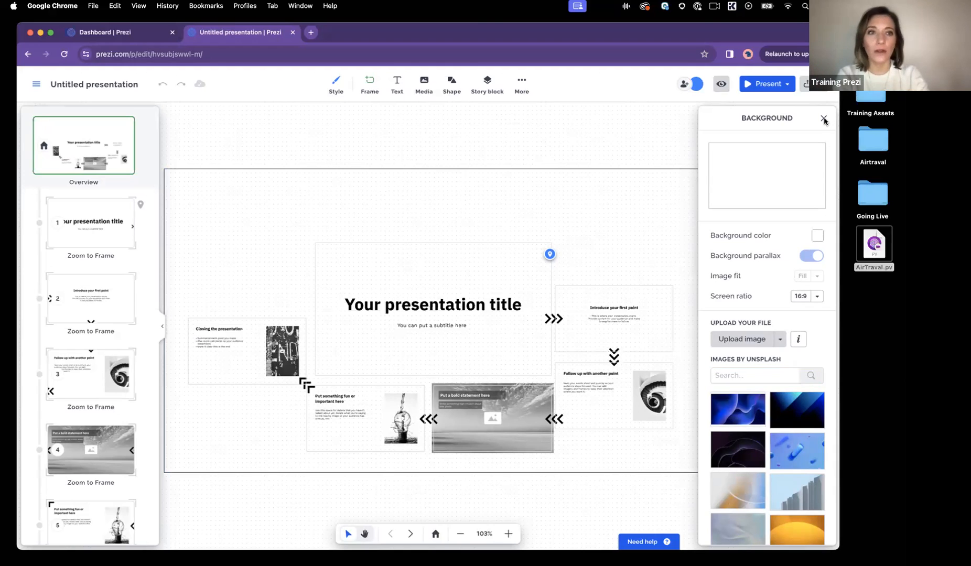
left_click(824, 119)
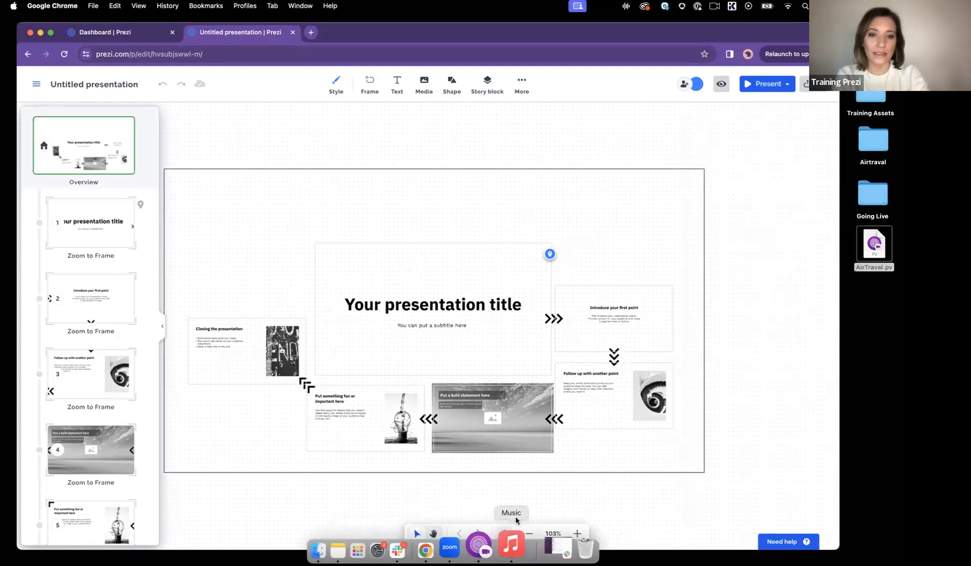
left_click(504, 535)
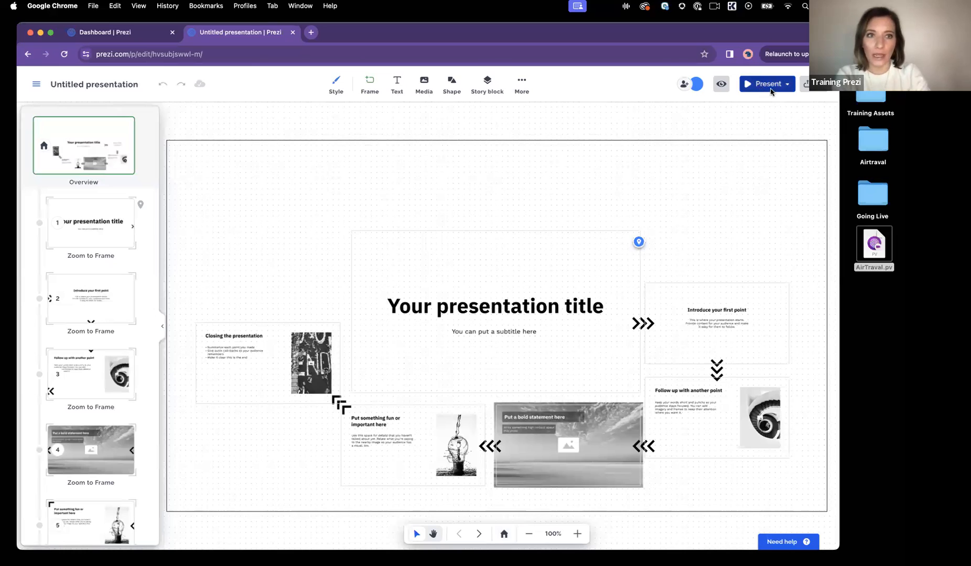
Step: Set up recording the presentation as a video with the option to appear alongside the content
left_click(786, 87)
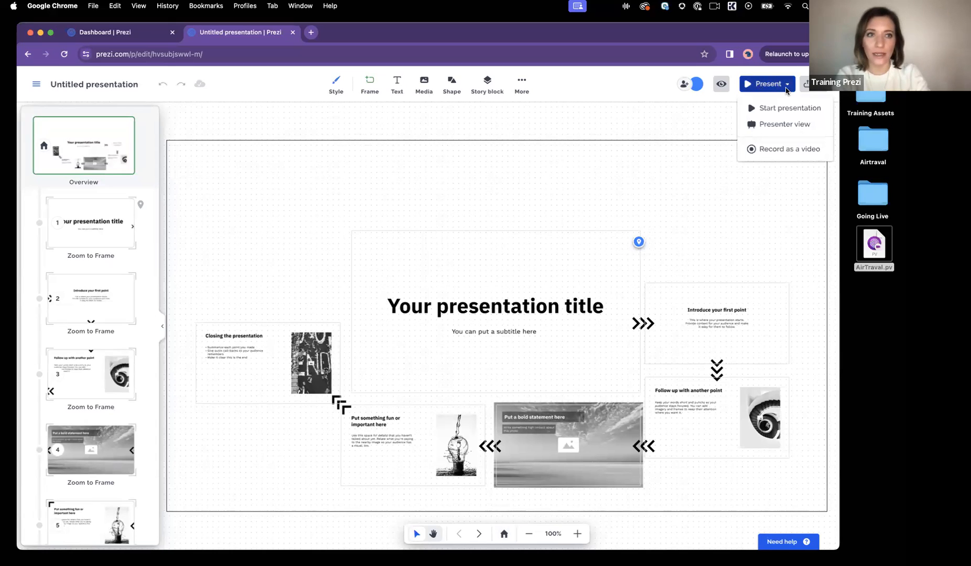
left_click(784, 149)
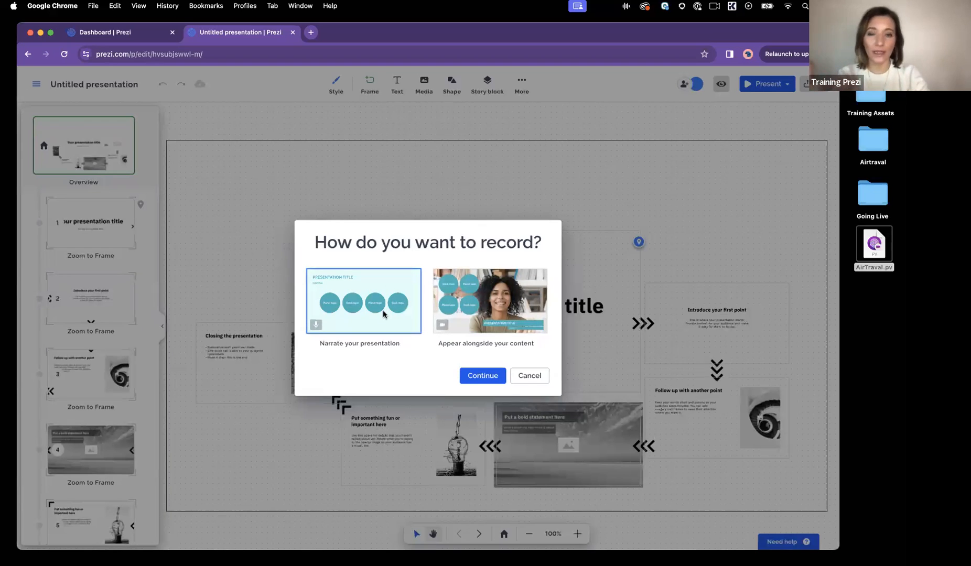
left_click(518, 300)
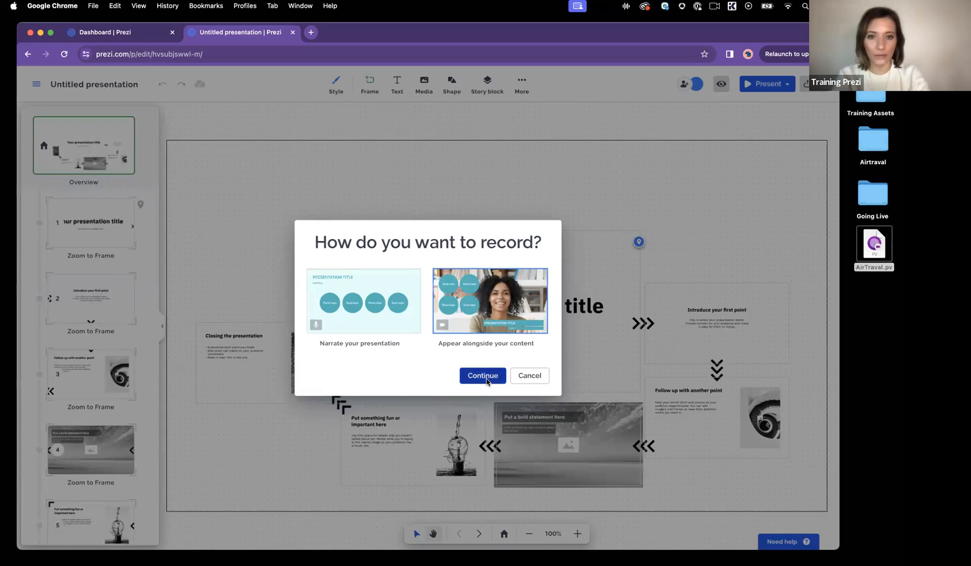
left_click(483, 376)
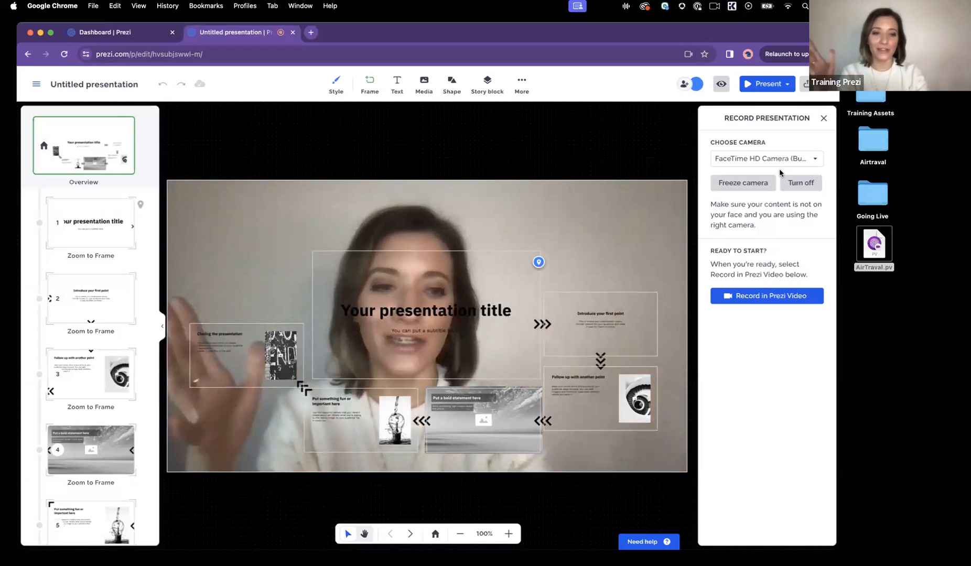
Step: Preview the first frame over the camera feed, return to the overview and check the presenting options
key("Right")
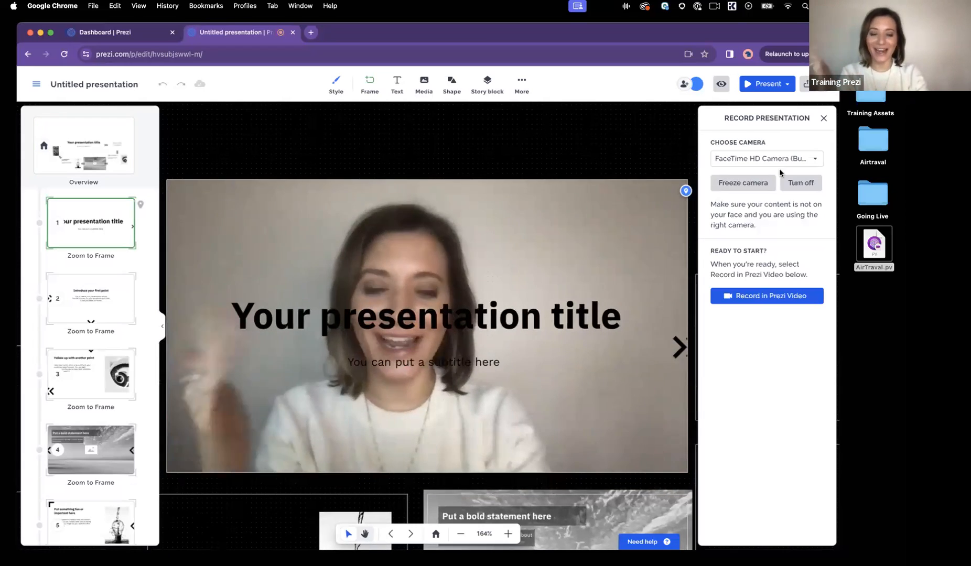
key("Left")
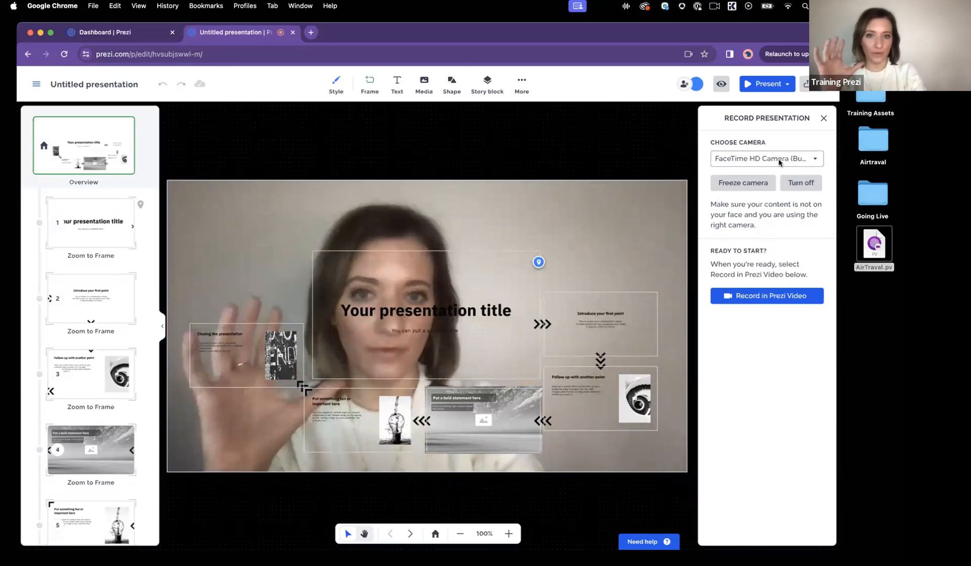
left_click(789, 85)
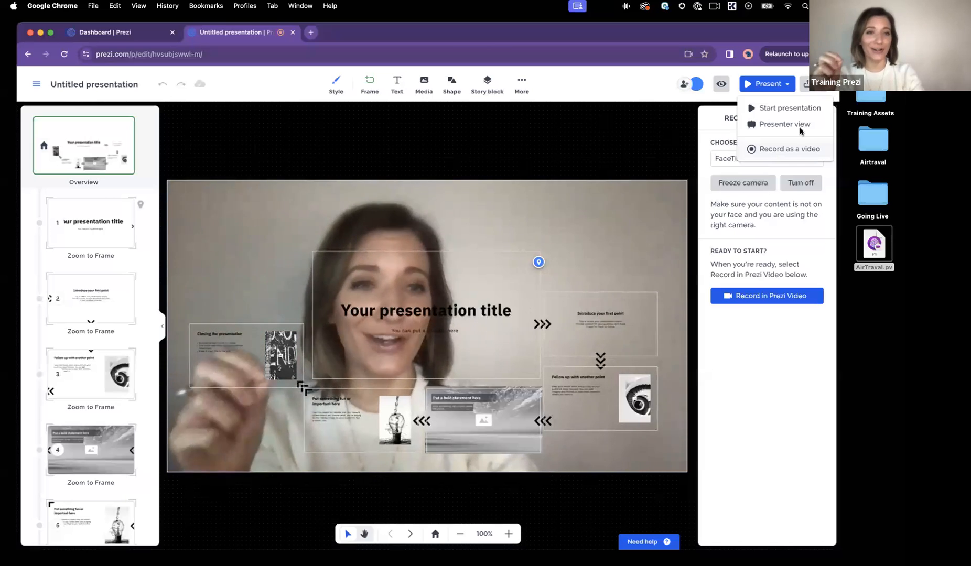
left_click(640, 199)
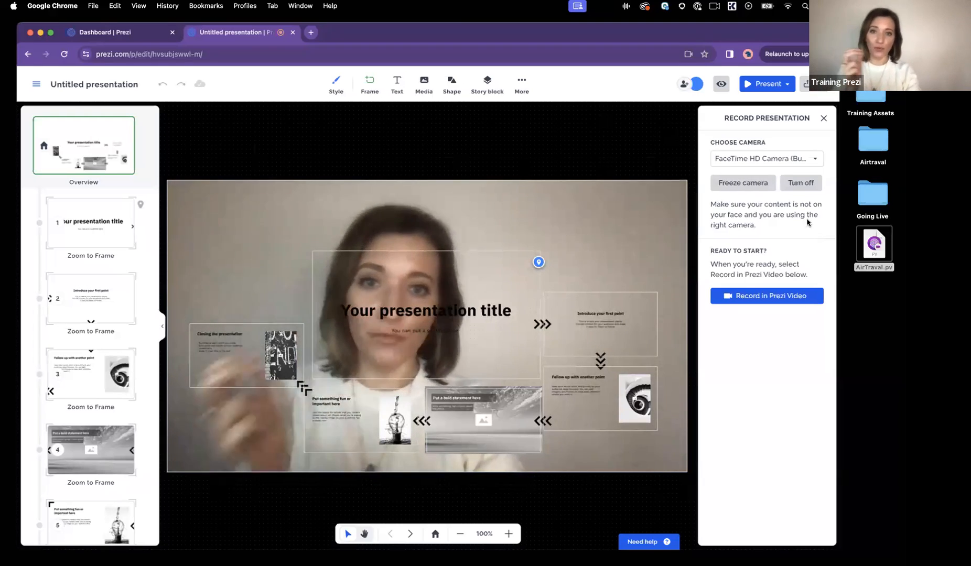
Step: Freeze the camera feed briefly, turn the camera off and leave the recording setup
left_click(749, 184)
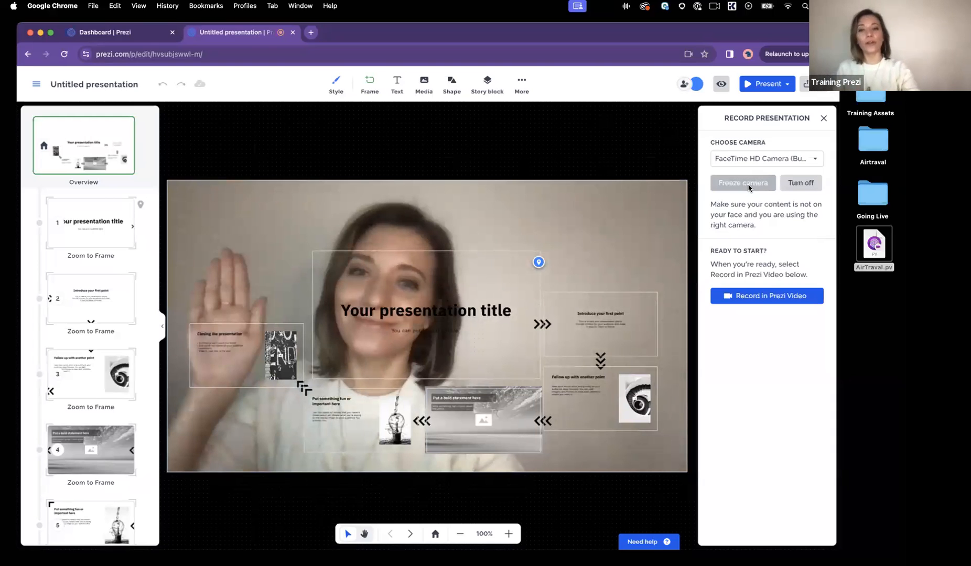
left_click(801, 183)
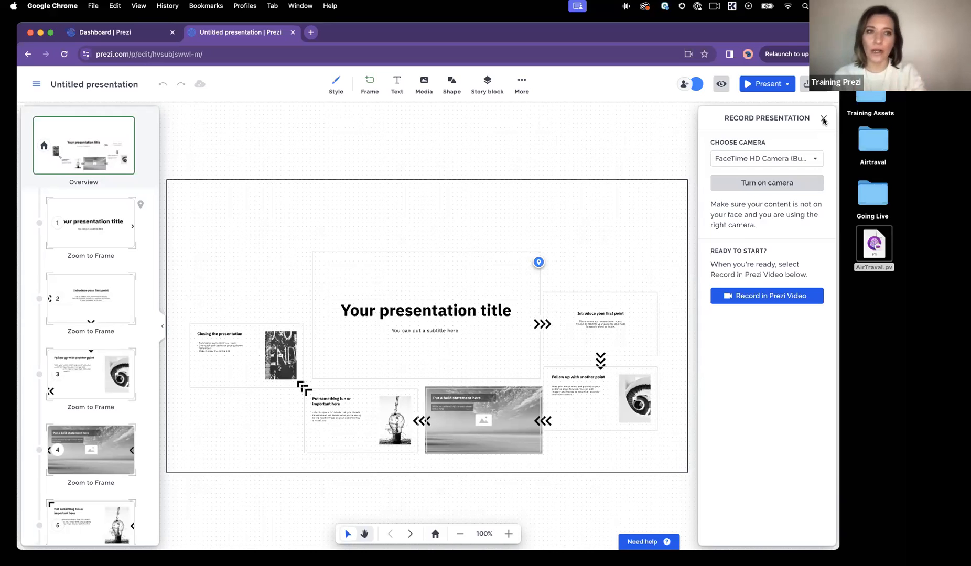
left_click(823, 121)
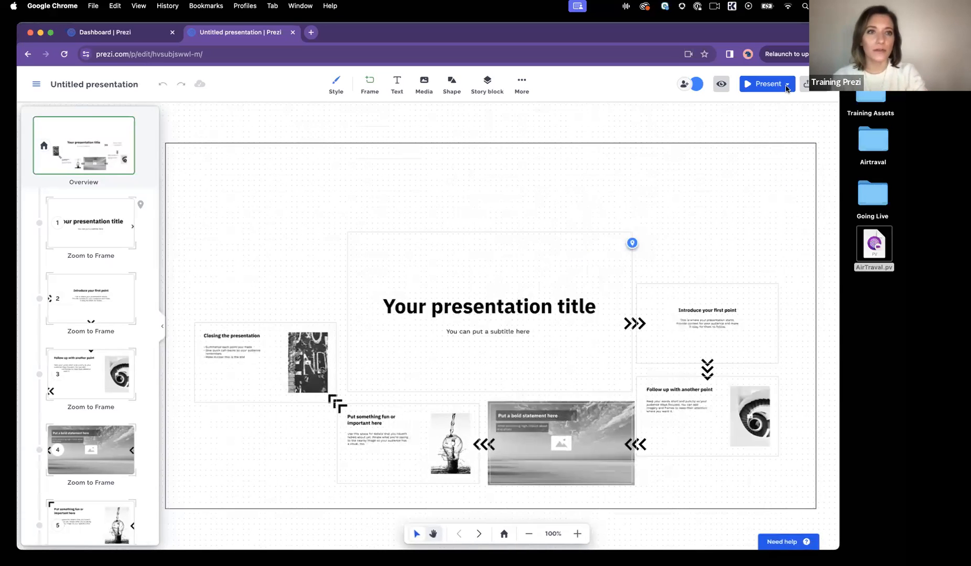
Step: Check the presenting options, and delete all of the template's content from the canvas
left_click(790, 85)
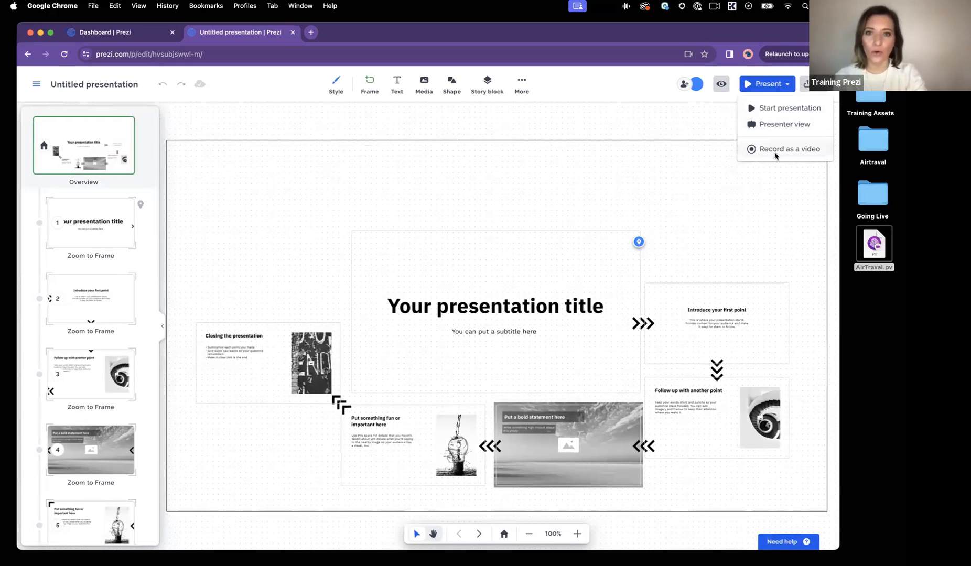
left_click(634, 199)
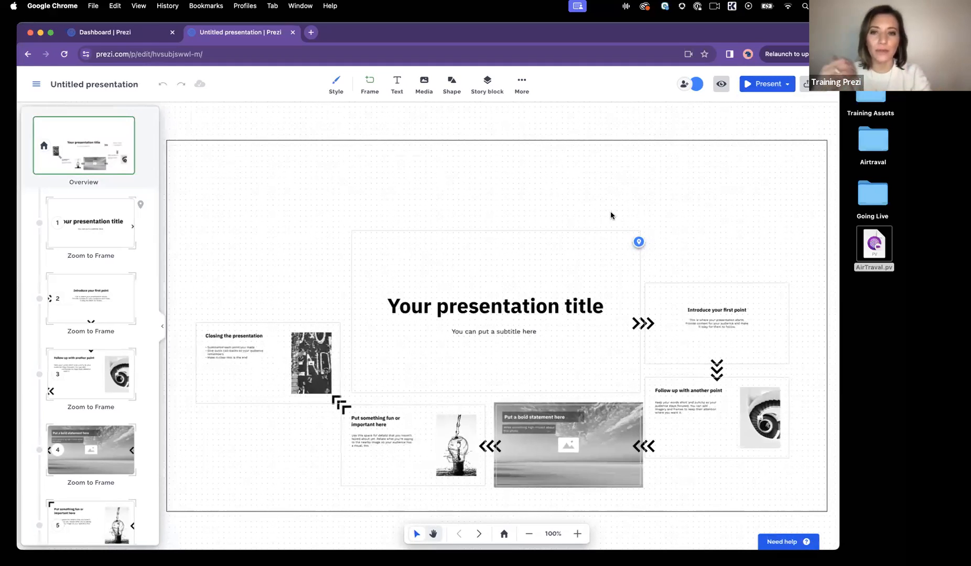
left_click(265, 359)
left_click(284, 382)
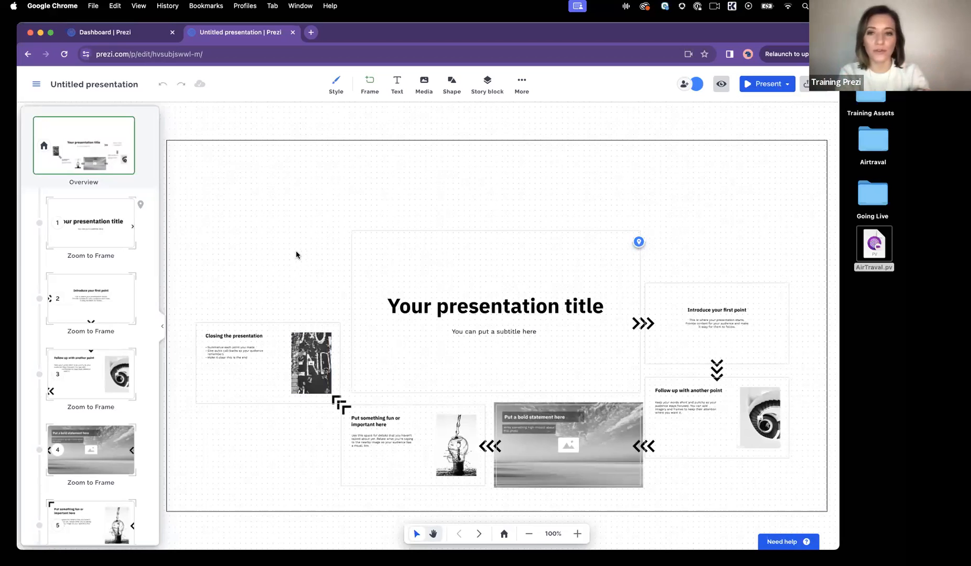
key("super+a")
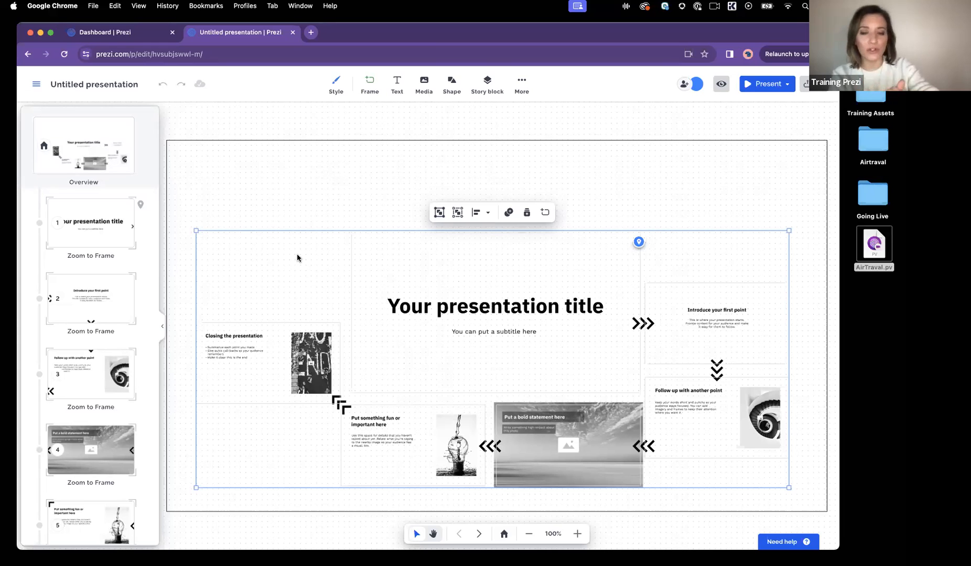
key("Delete")
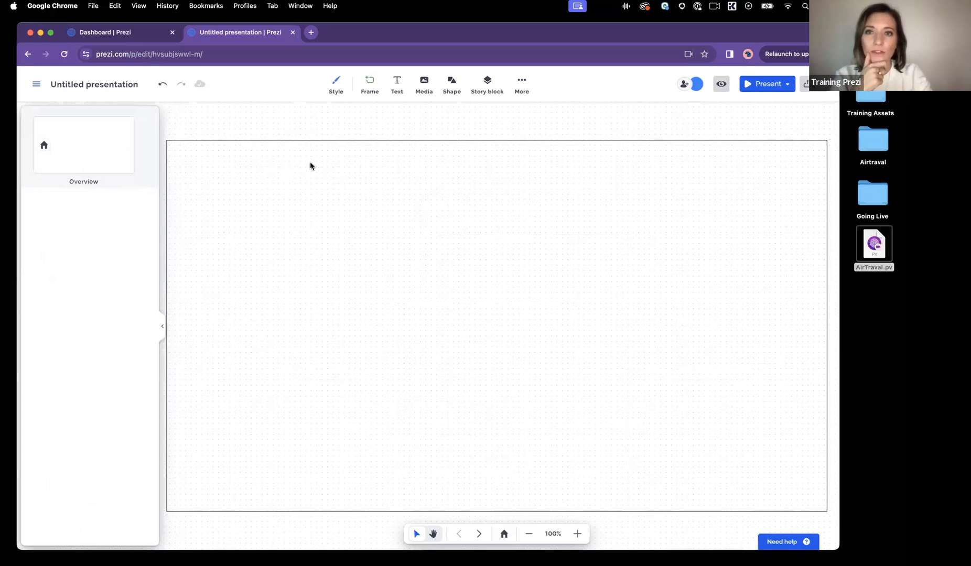
Step: Open the background settings and examine the background colour options
left_click(334, 89)
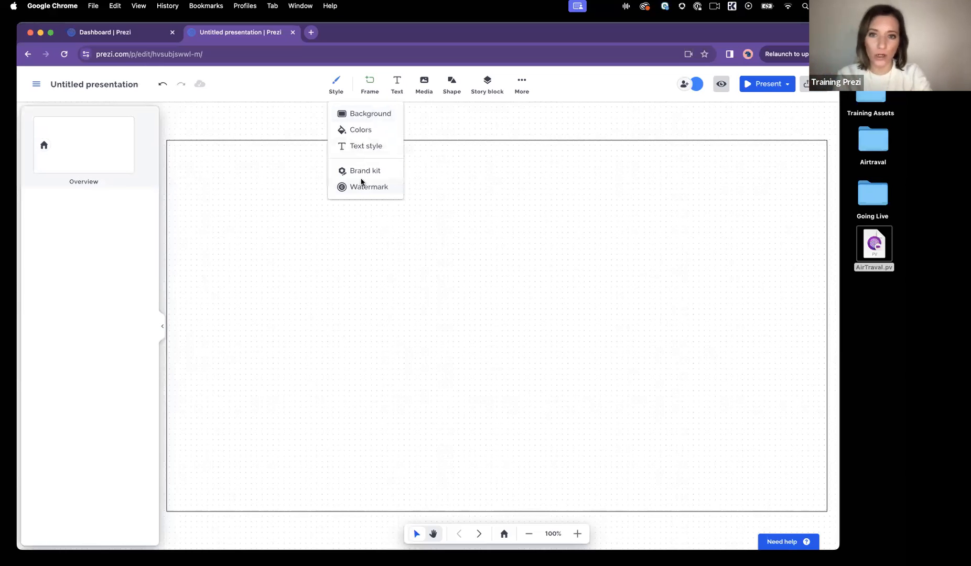
left_click(363, 115)
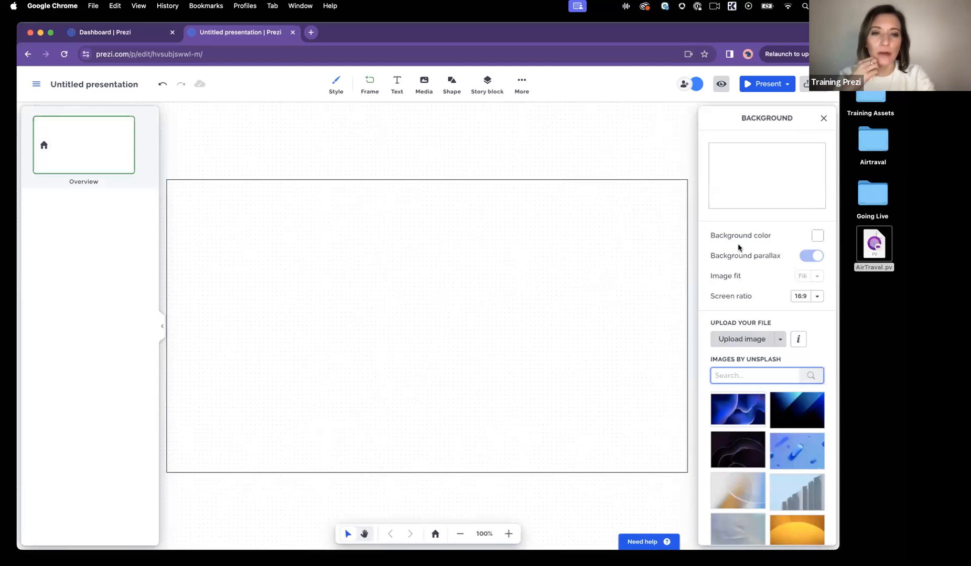
left_click(818, 236)
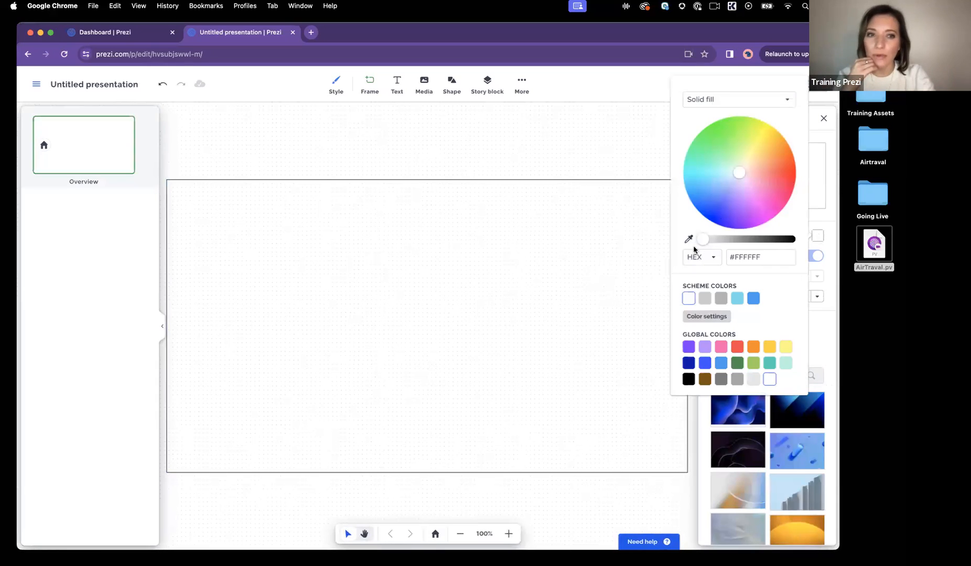
left_click(705, 437)
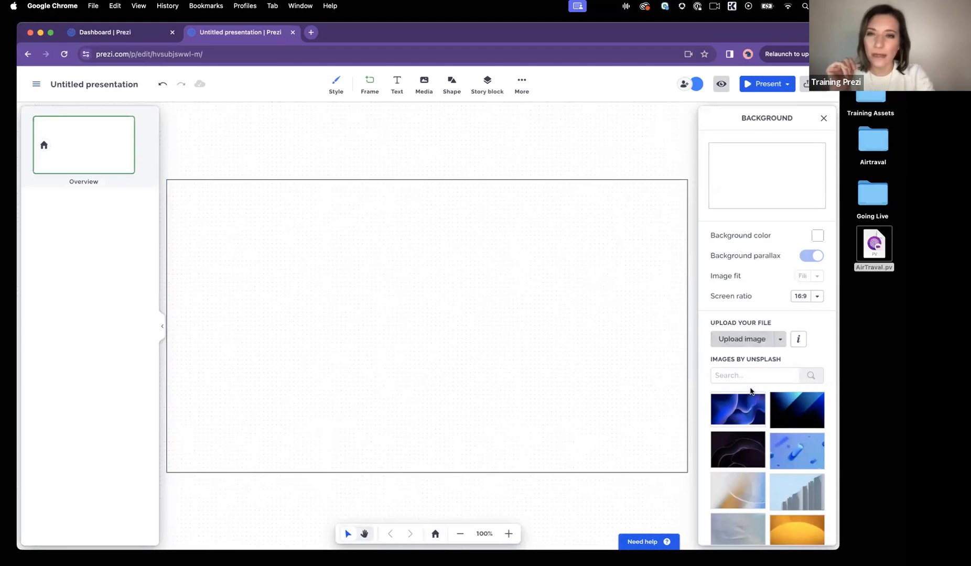
Step: Browse the suggested Unsplash background images and return to the image search
scroll(751, 388, "down", 5)
scroll(751, 392, "down", 7)
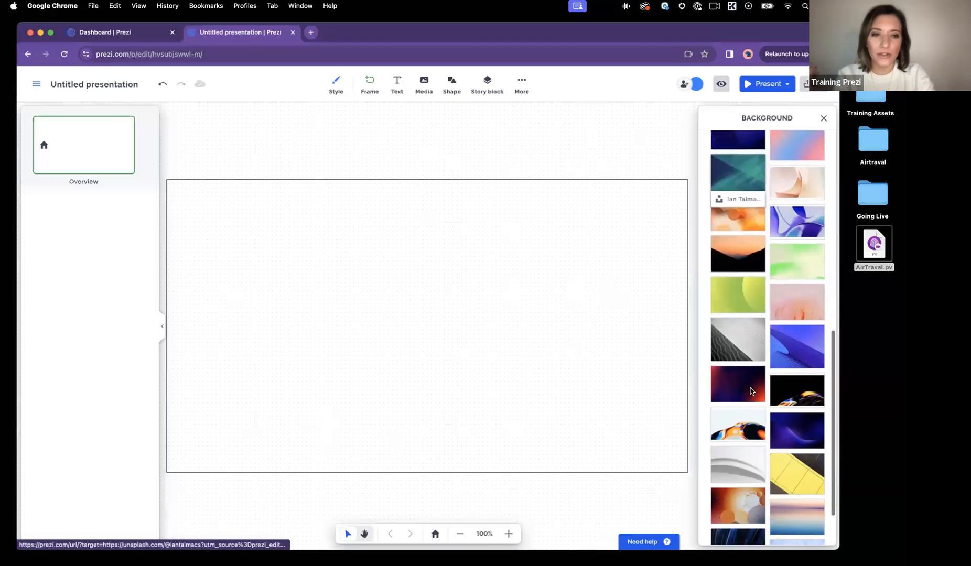
scroll(751, 392, "up", 12)
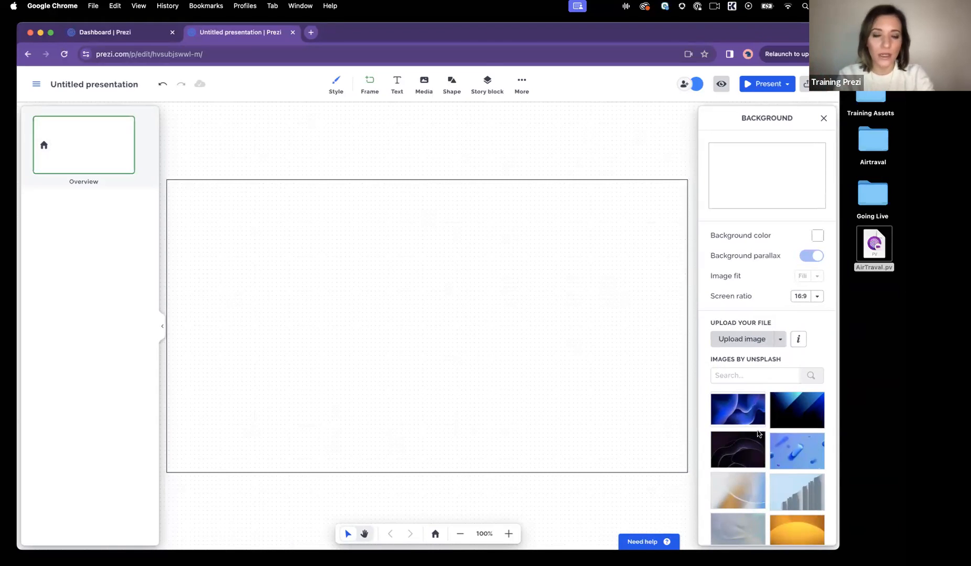
scroll(757, 434, "down", 2)
scroll(757, 434, "down", 1)
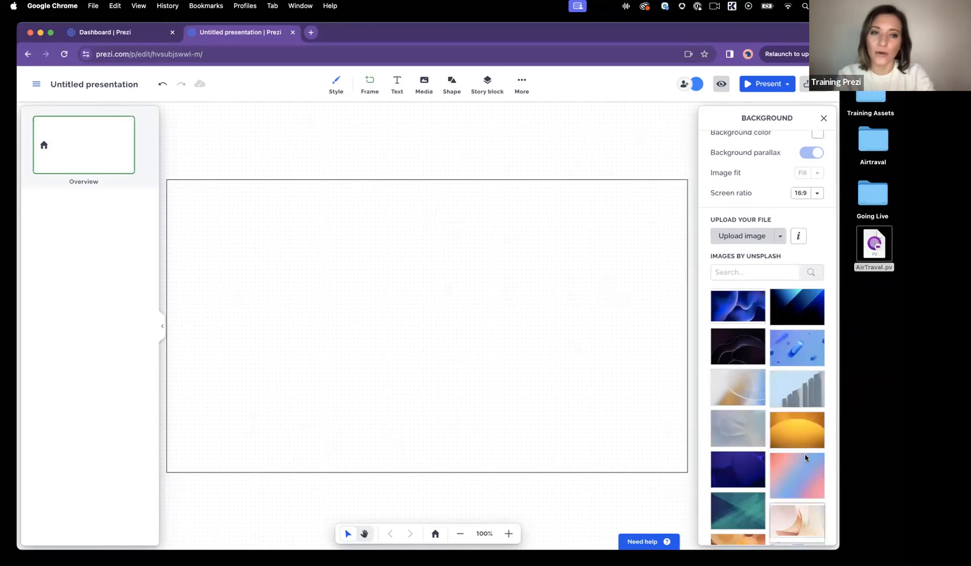
scroll(769, 432, "down", 7)
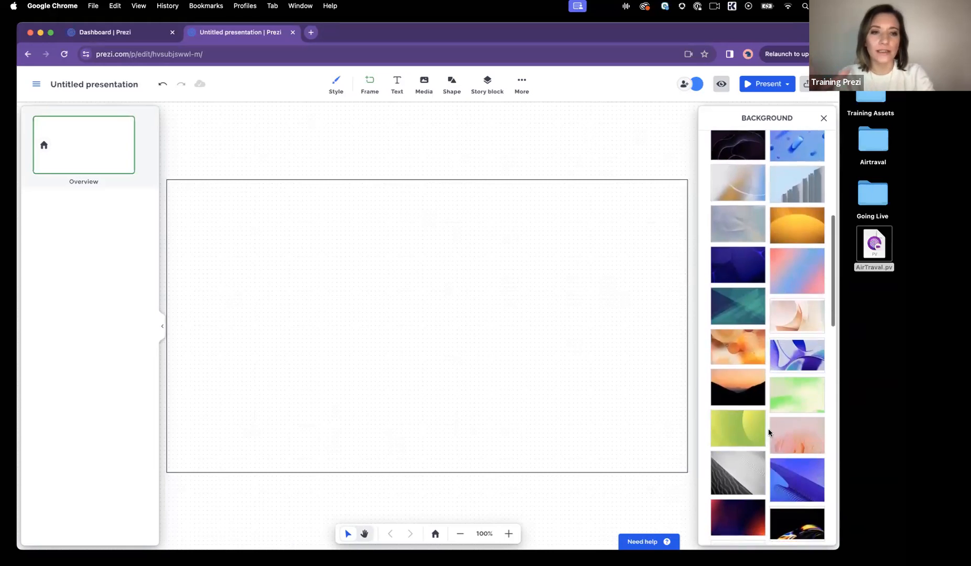
scroll(768, 432, "down", 1)
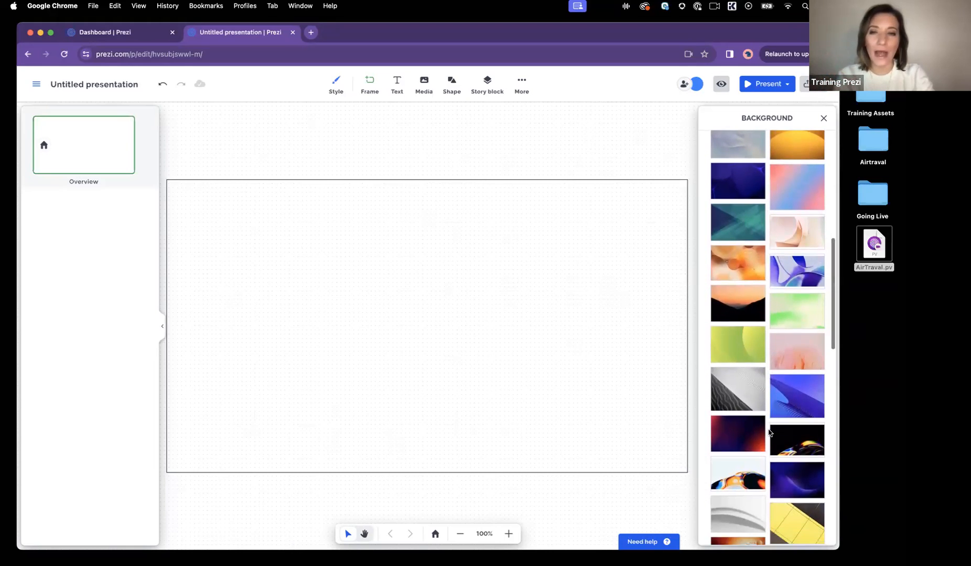
scroll(769, 432, "down", 1)
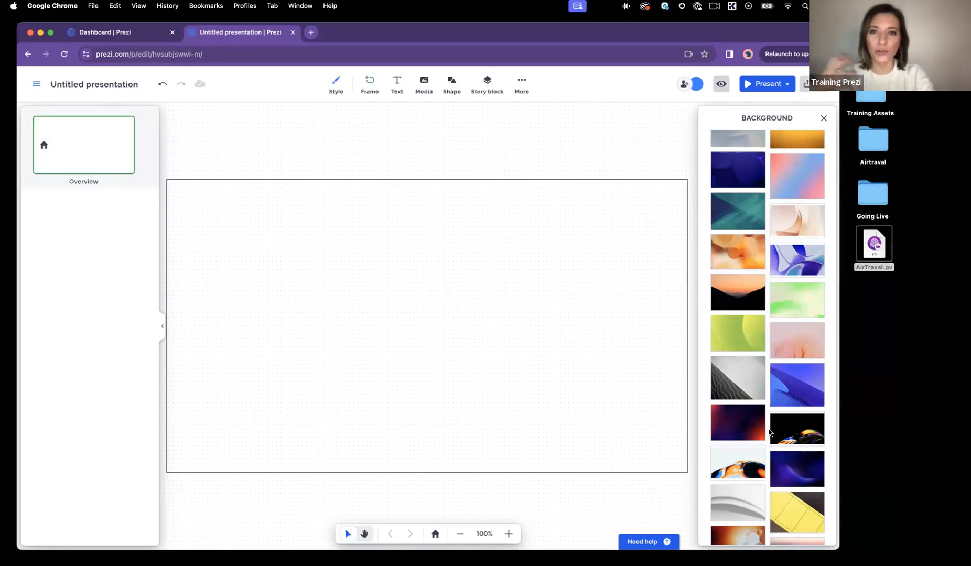
scroll(769, 433, "up", 3)
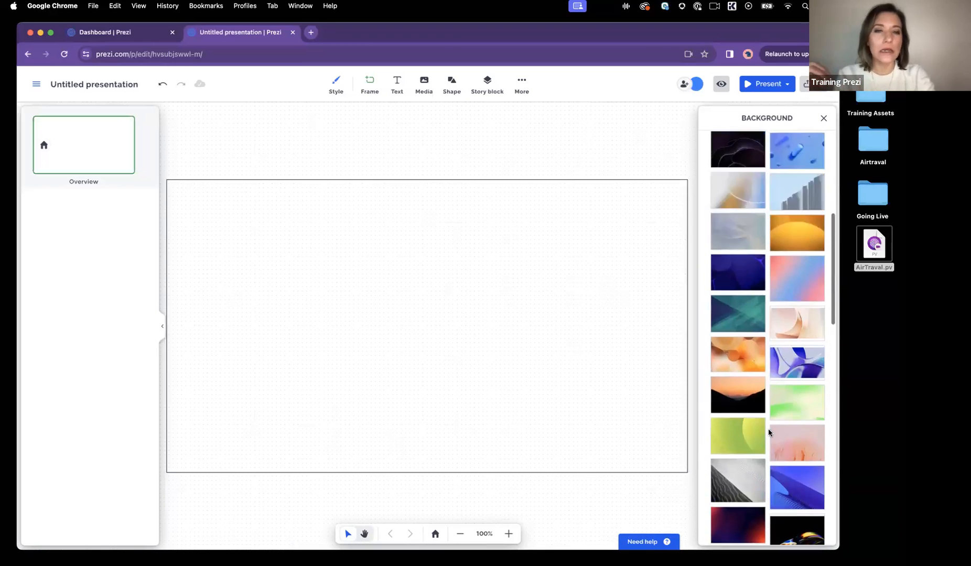
scroll(768, 429, "up", 5)
Step: Search the Unsplash background images for "travel" and look through the pictures
left_click(760, 377)
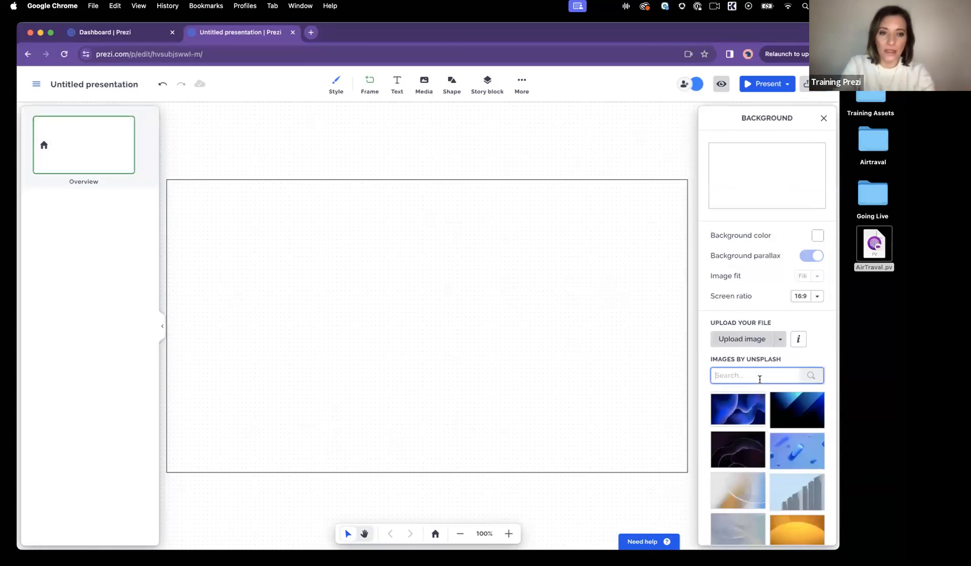
type("travel")
key("Return")
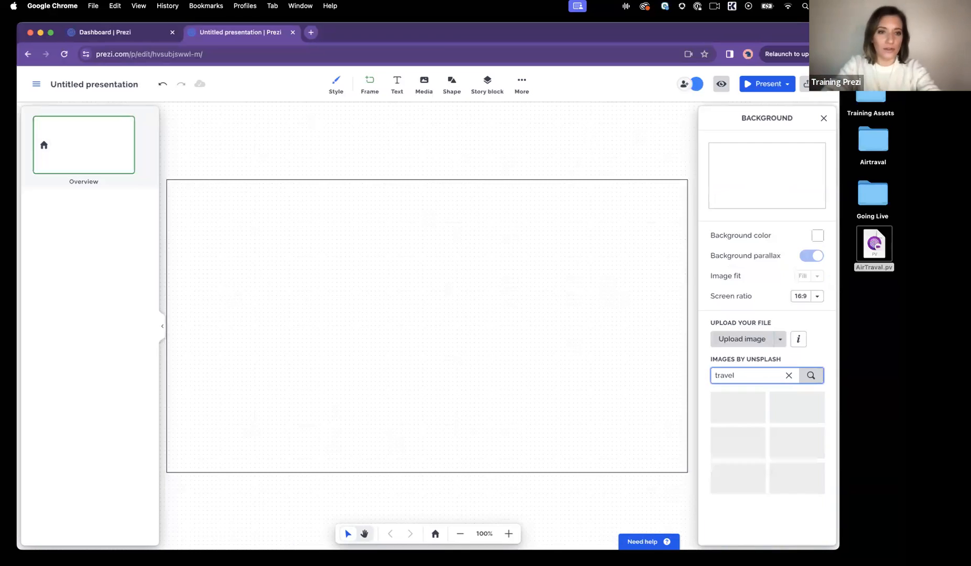
scroll(792, 460, "down", 1)
scroll(792, 460, "down", 5)
scroll(792, 460, "down", 1)
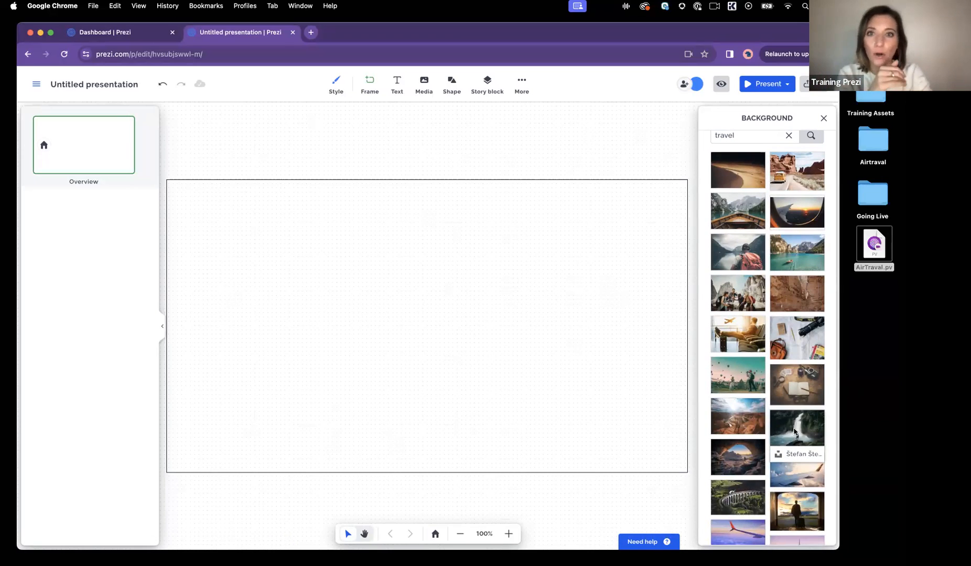
scroll(796, 371, "up", 5)
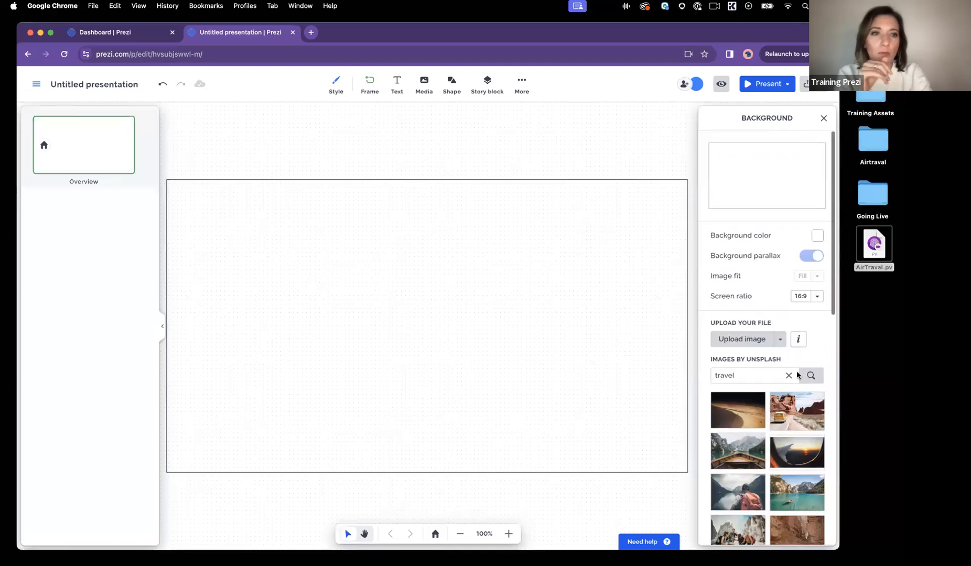
Step: Upload Airtraval_overview_background.jpg from the Airtraval folder as the presentation background and close the background settings
left_click(749, 340)
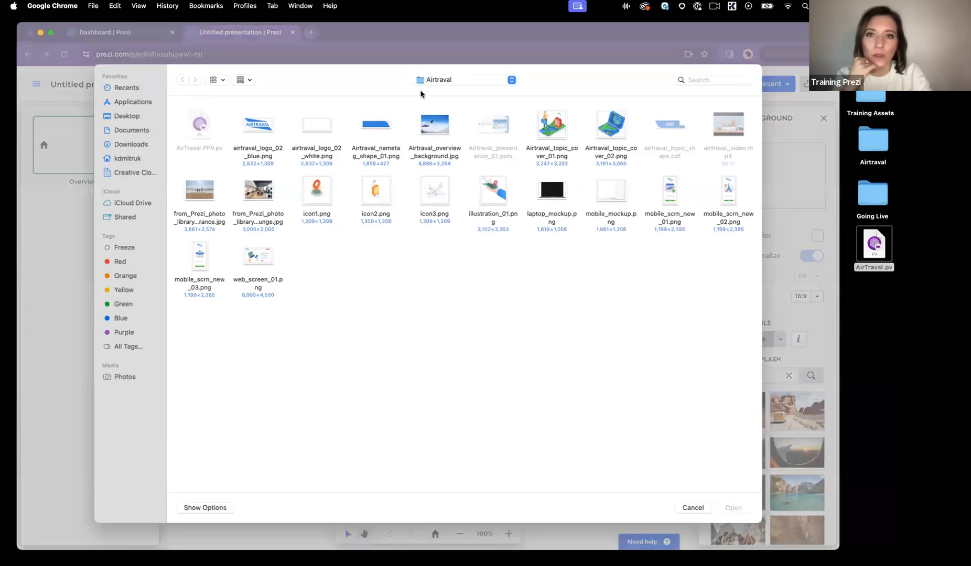
left_click(435, 136)
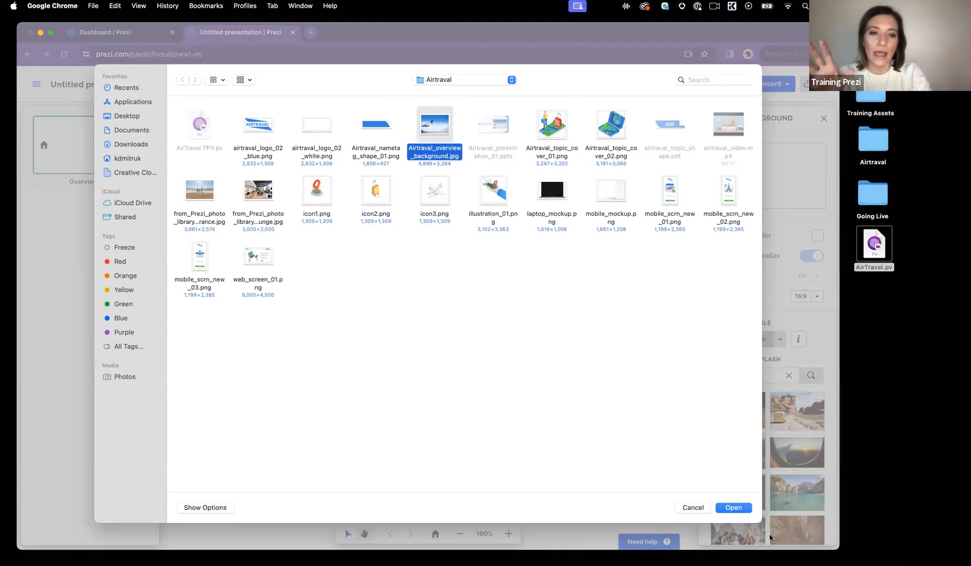
left_click(734, 508)
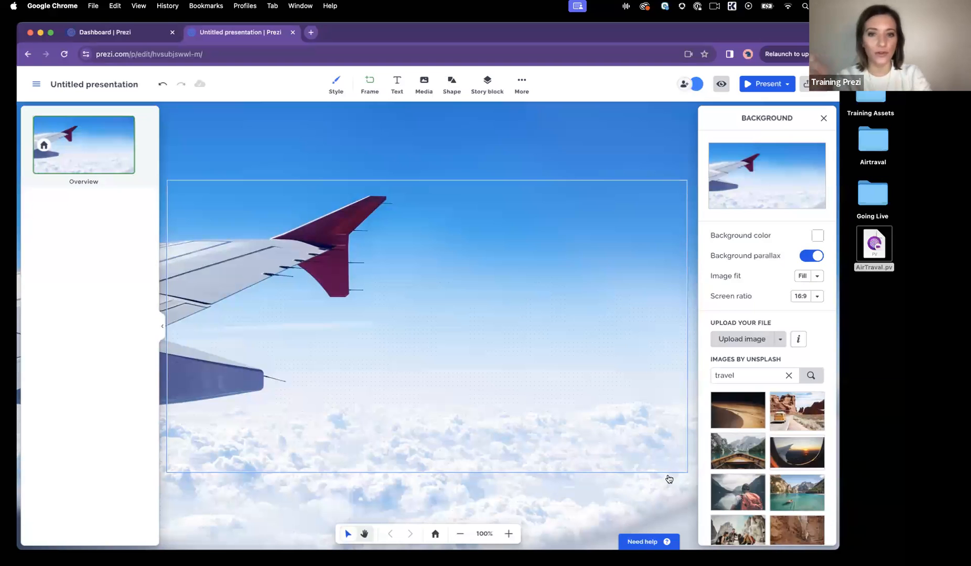
left_click(823, 119)
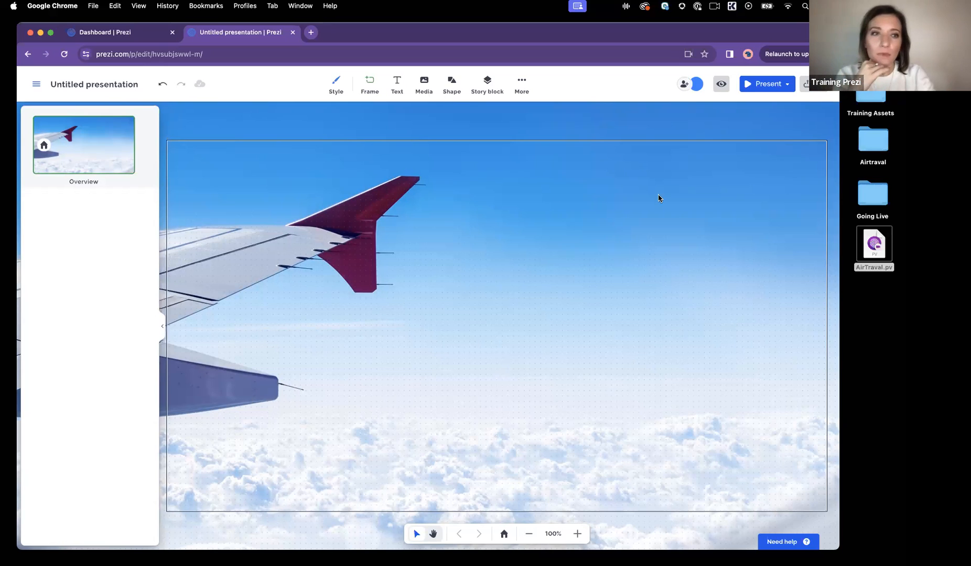
Step: Open the image insertion options and look through the GIF, sticker and icon libraries
left_click(424, 82)
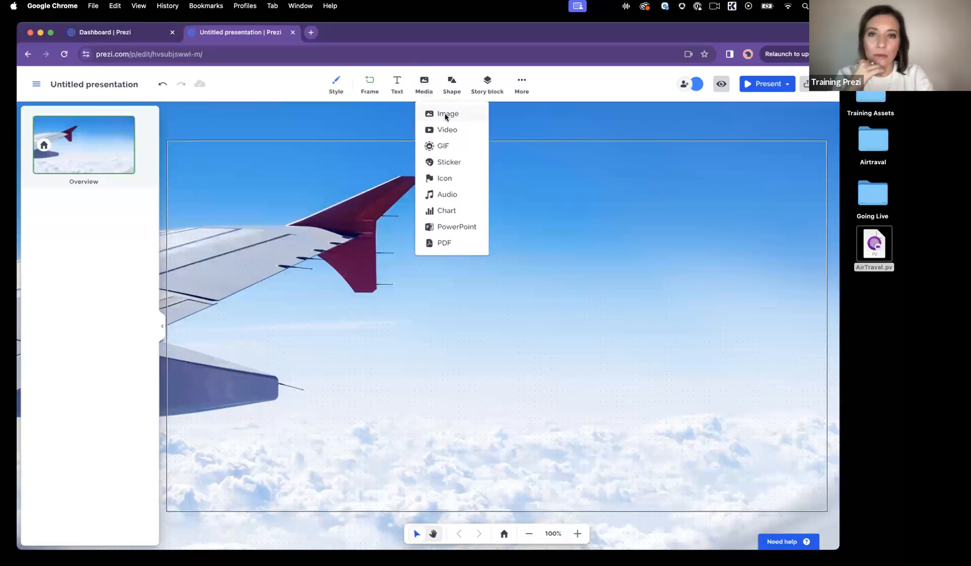
left_click(446, 114)
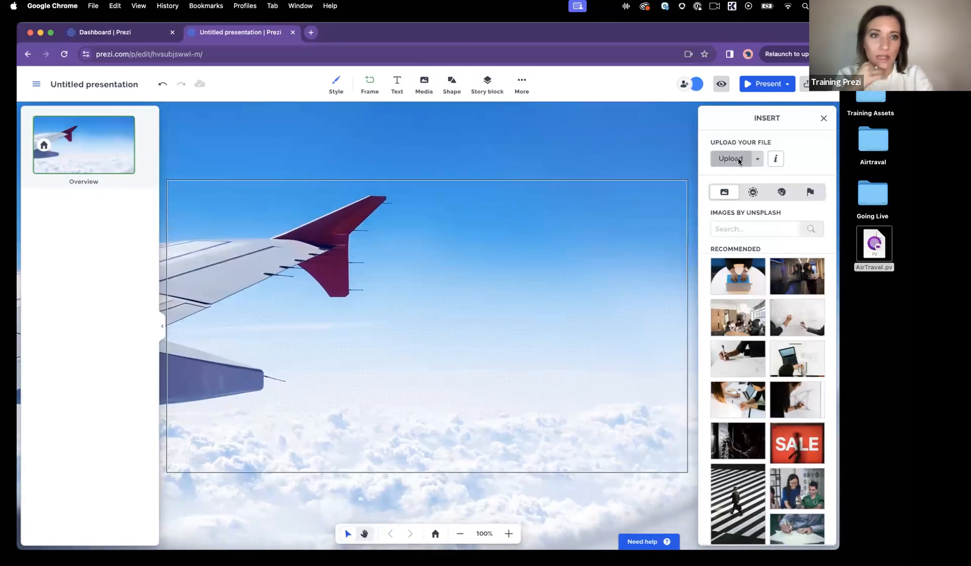
left_click(755, 194)
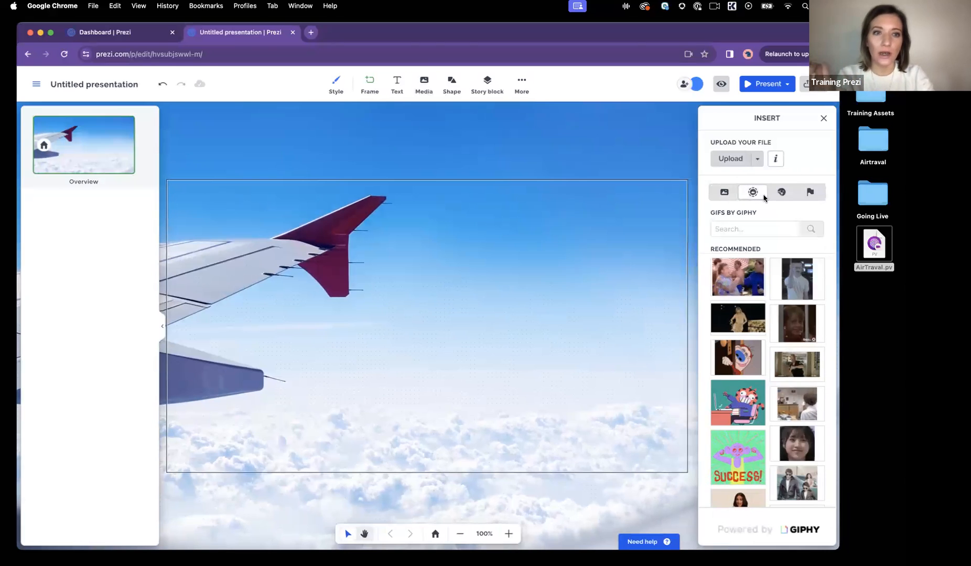
left_click(781, 192)
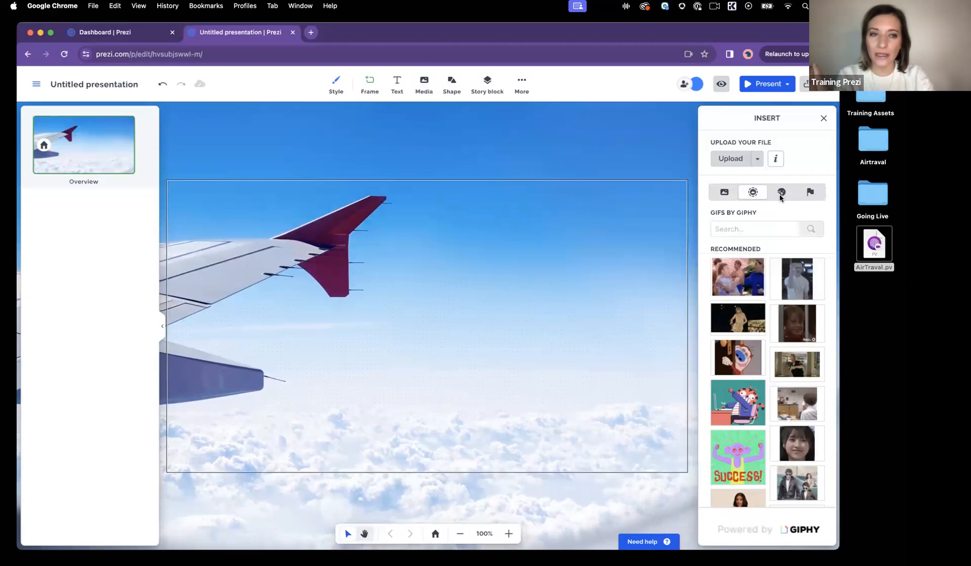
left_click(808, 193)
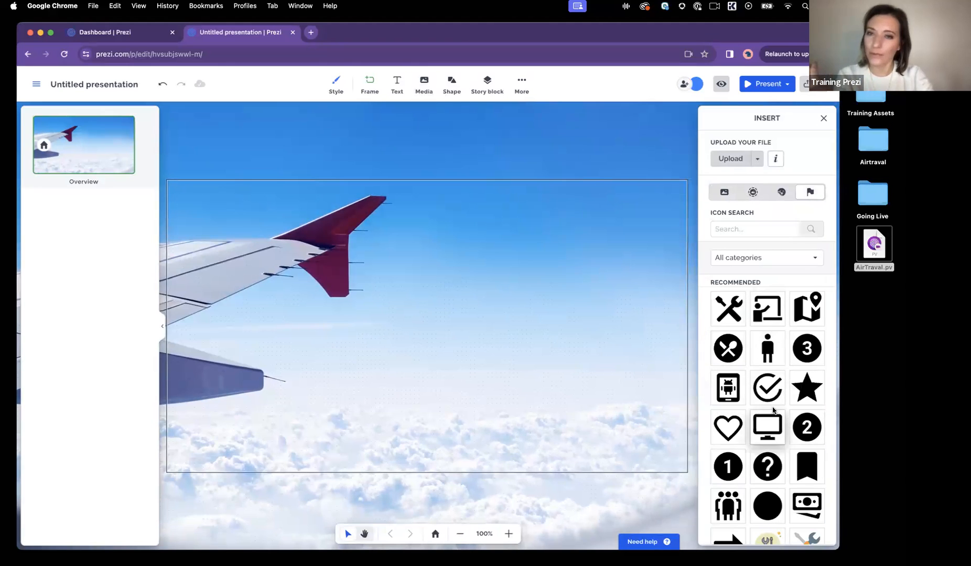
Step: Insert airtraval_logo_02_blue.png from the Airtraval folder, scale it down and place it in the overview's upper-left corner
left_click(731, 159)
left_click(265, 127)
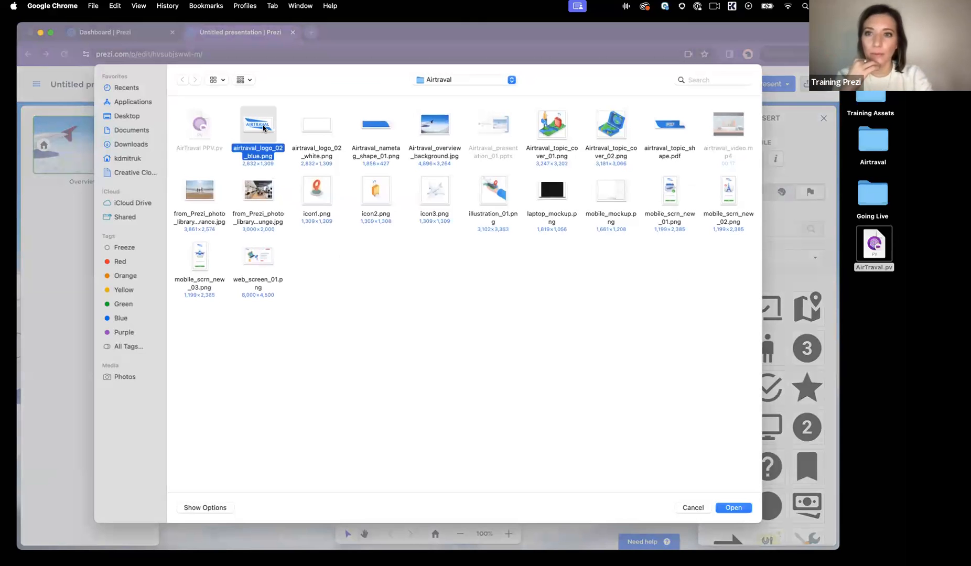
left_click(732, 509)
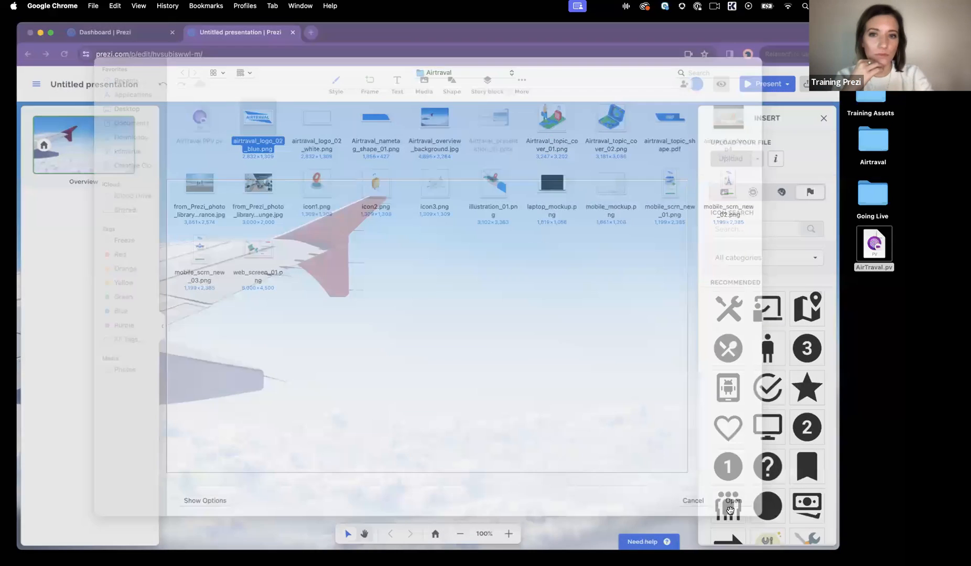
left_click(824, 118)
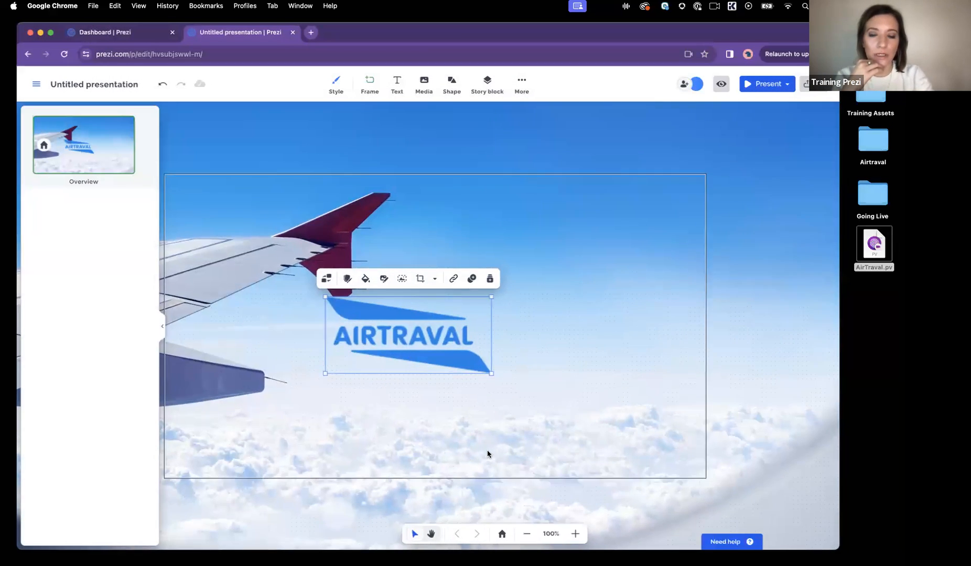
left_click_drag(567, 386, 227, 168)
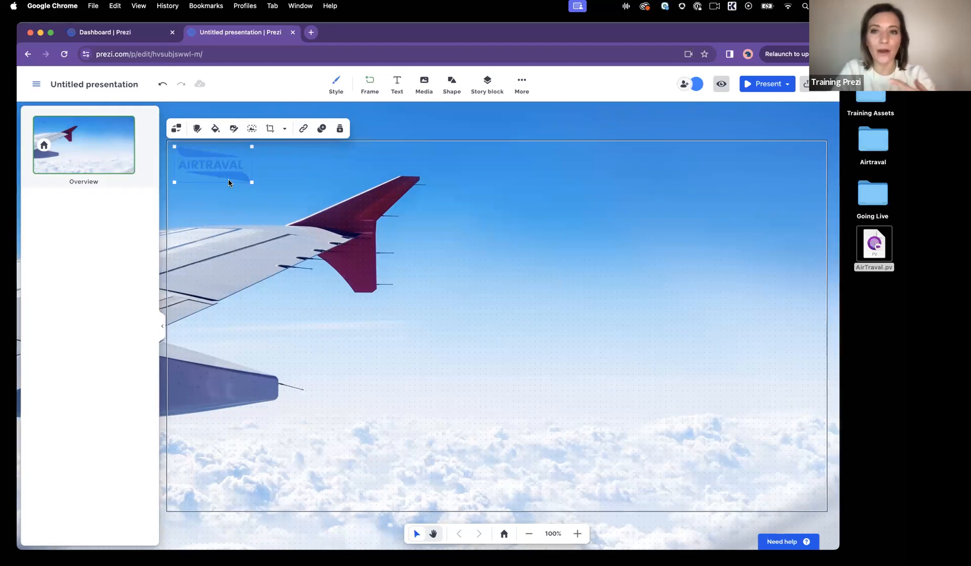
Step: Recolor the Airtraval logo with the bright blue global color and adjust the color's opacity
left_click(216, 129)
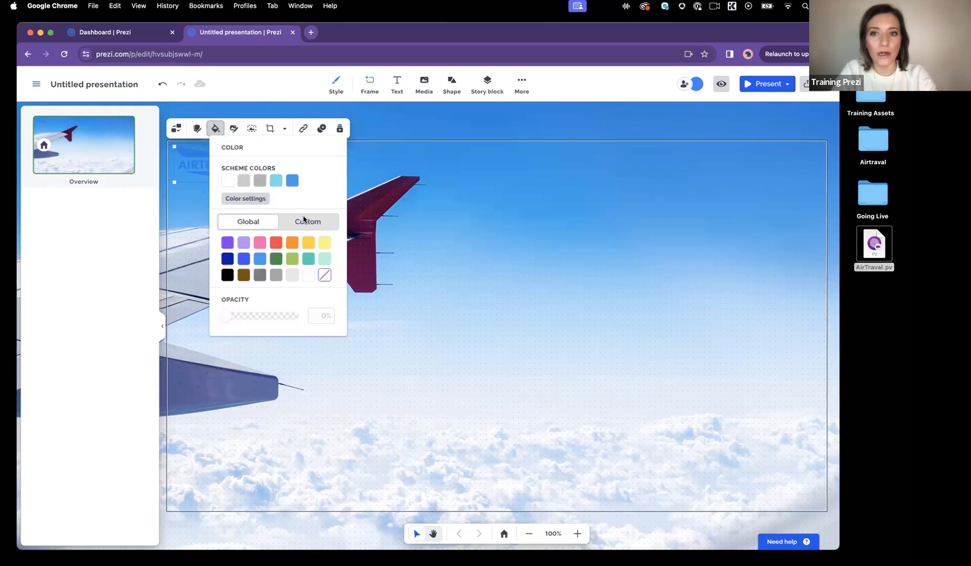
left_click(244, 259)
left_click_drag(281, 316, 295, 316)
left_click(378, 337)
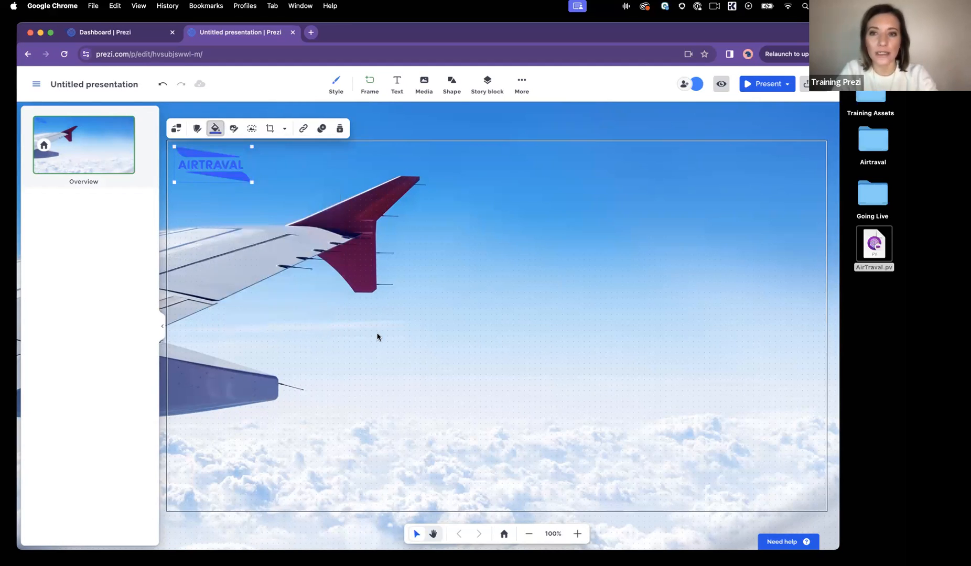
Step: Look through the story block library, covering the designs in the New category and the list of other categories
left_click(377, 337)
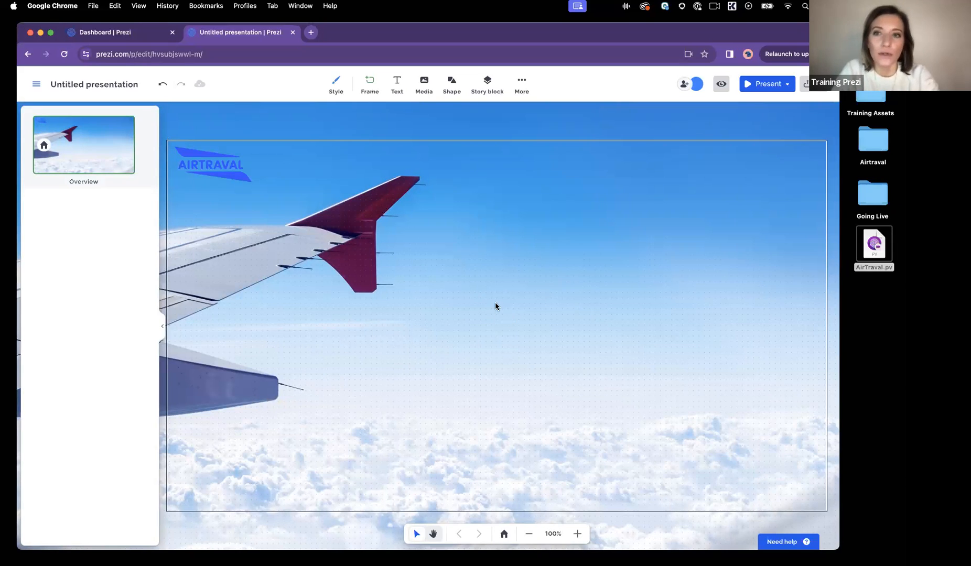
left_click(488, 83)
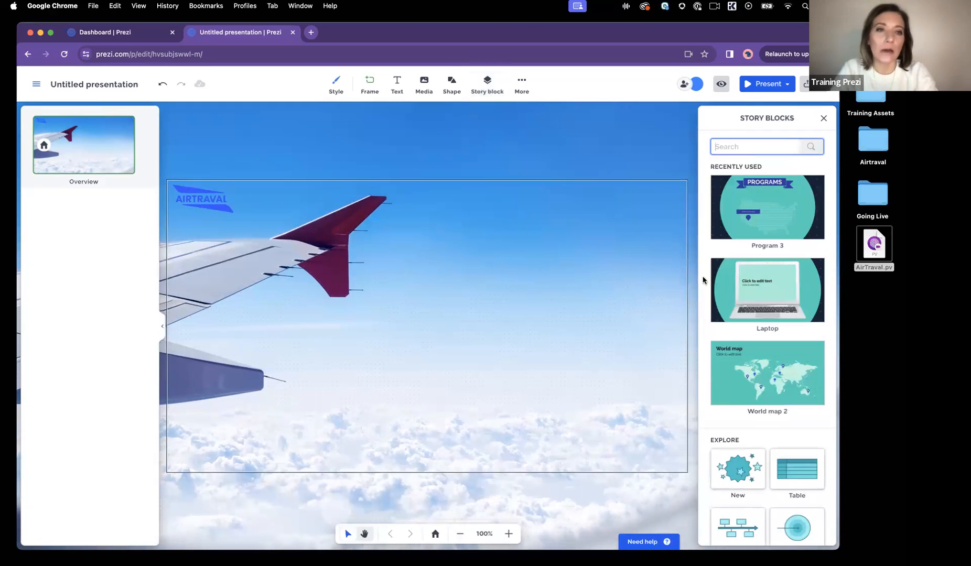
scroll(702, 282, "down", 5)
scroll(703, 282, "down", 5)
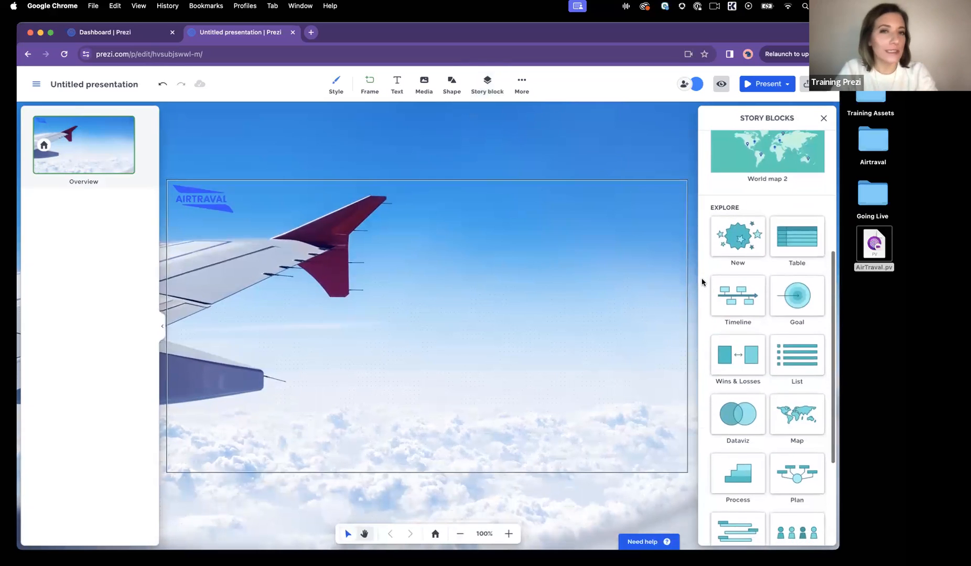
scroll(702, 282, "down", 2)
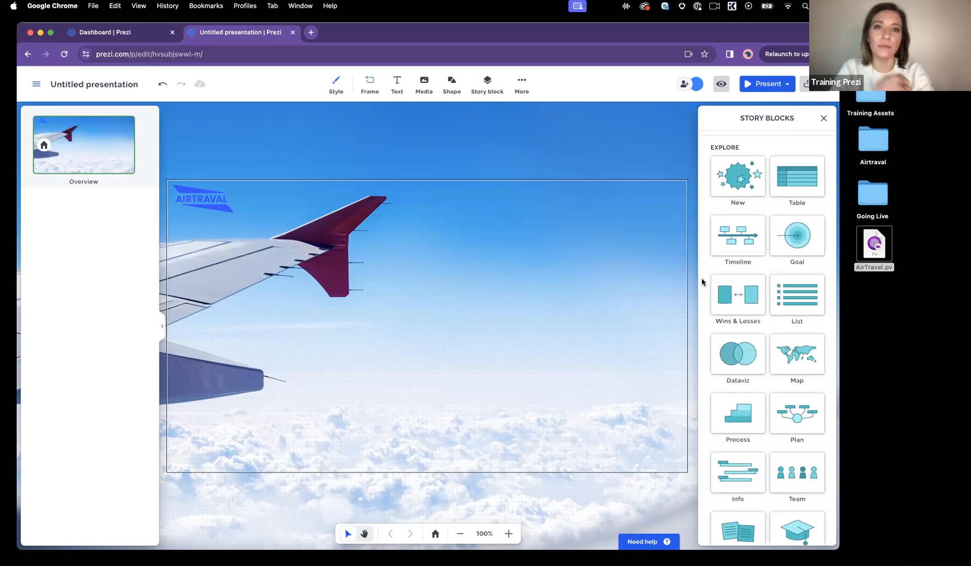
mouse_move(722, 172)
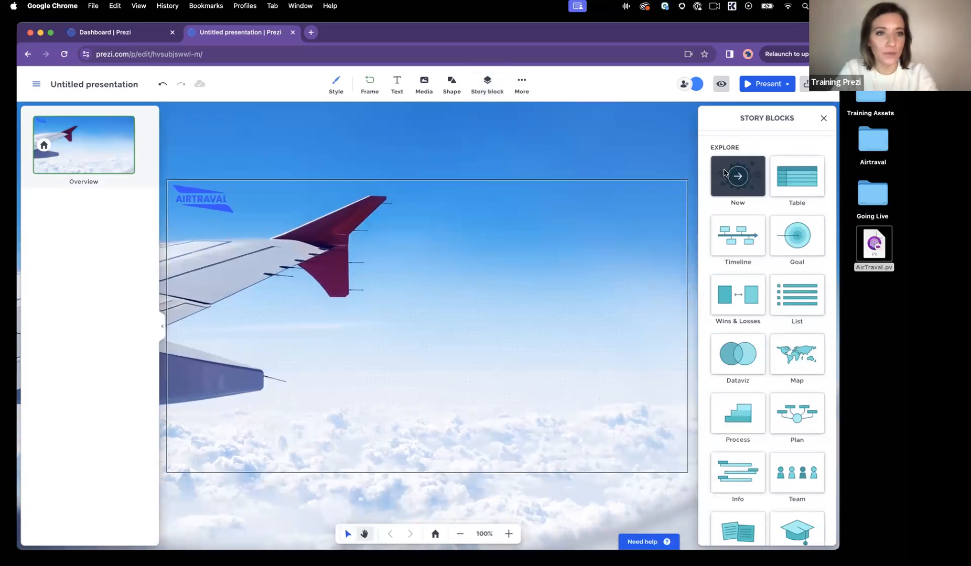
left_click(722, 172)
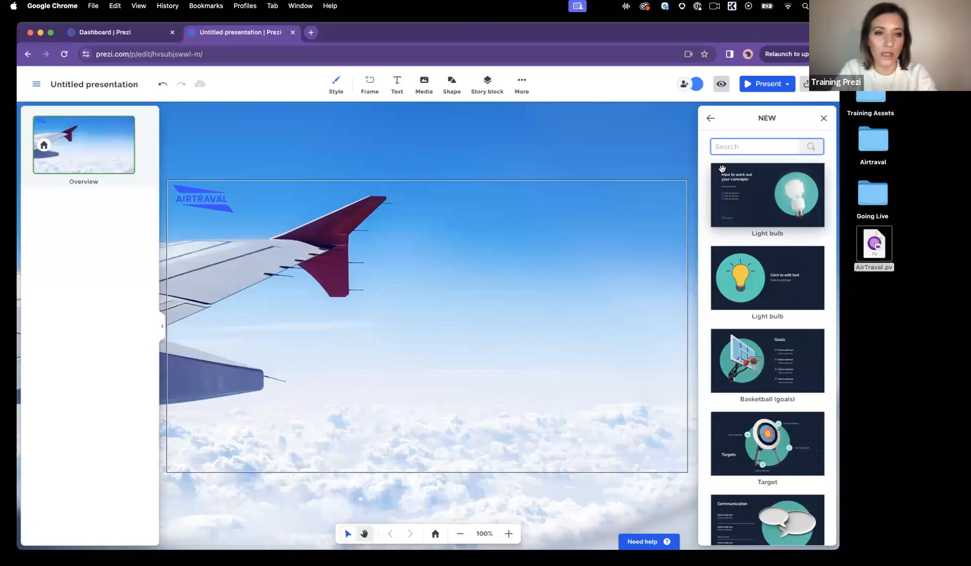
scroll(721, 243, "down", 5)
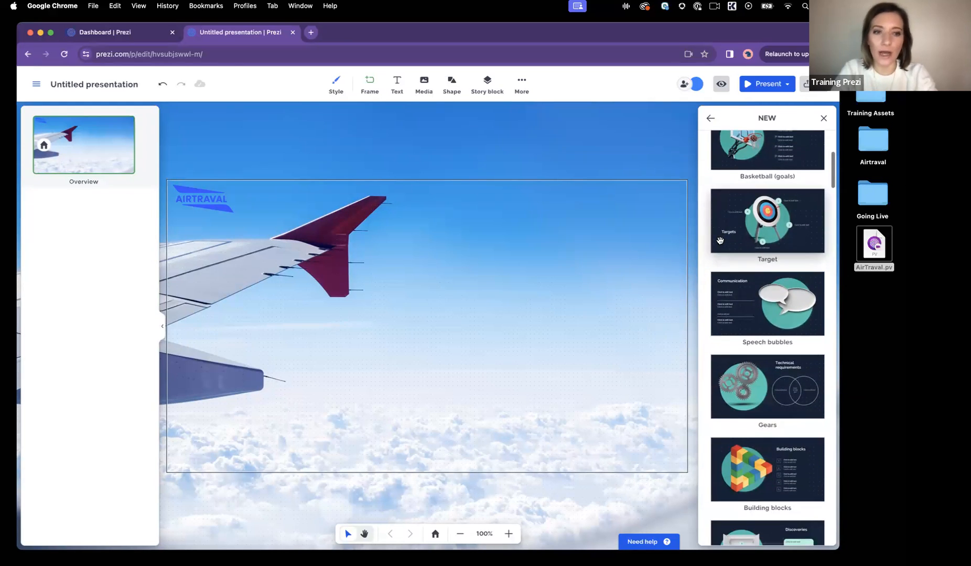
scroll(720, 241, "down", 1)
scroll(720, 241, "down", 3)
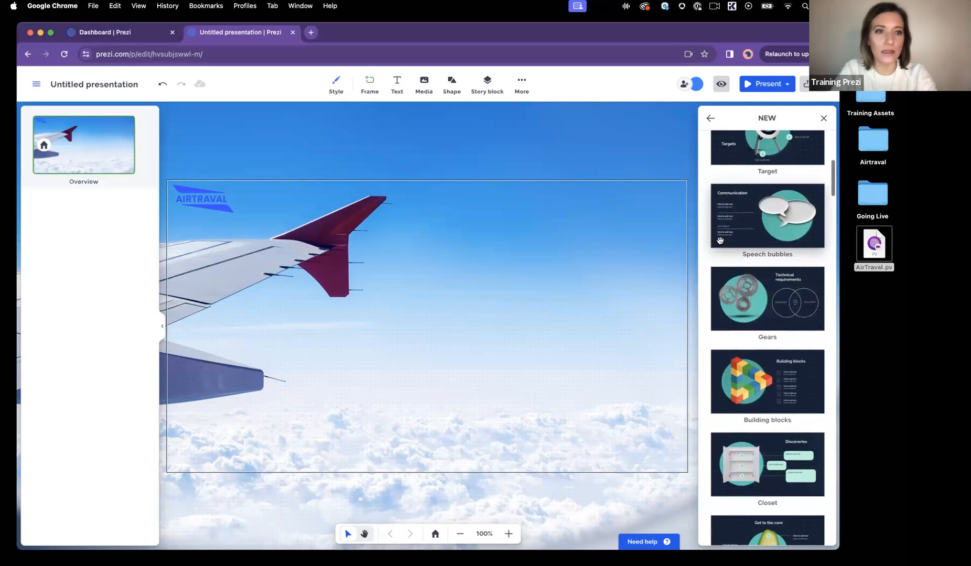
scroll(720, 241, "down", 10)
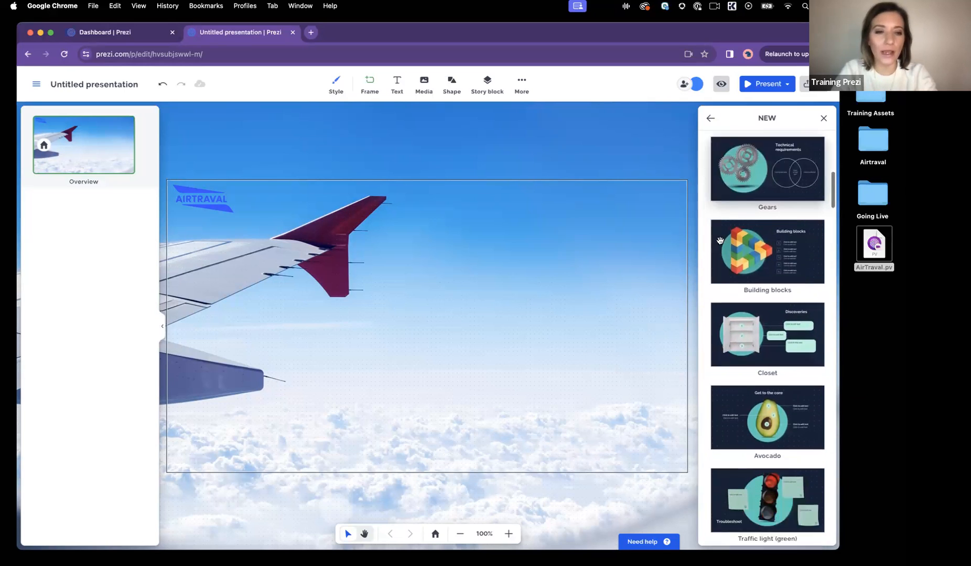
scroll(721, 241, "down", 10)
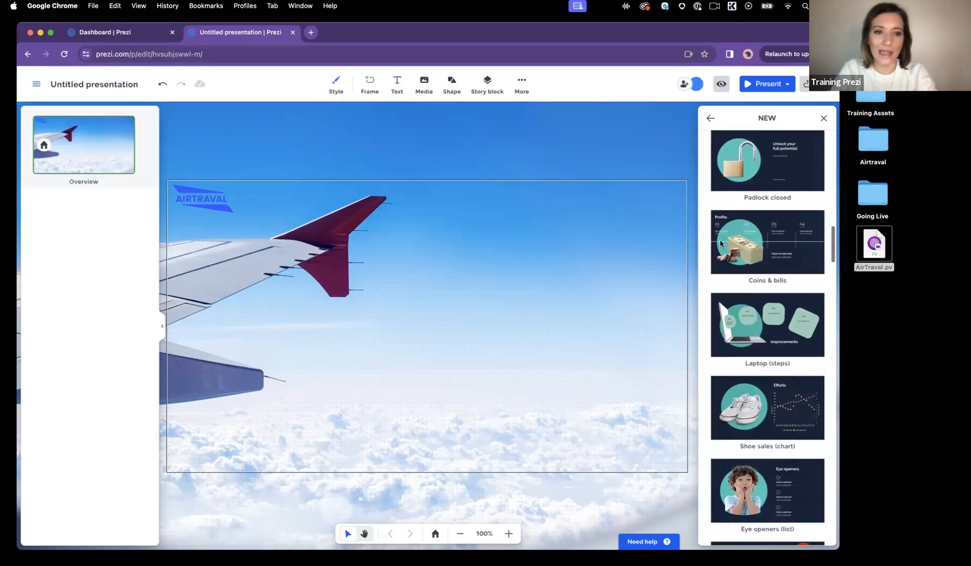
scroll(720, 240, "down", 4)
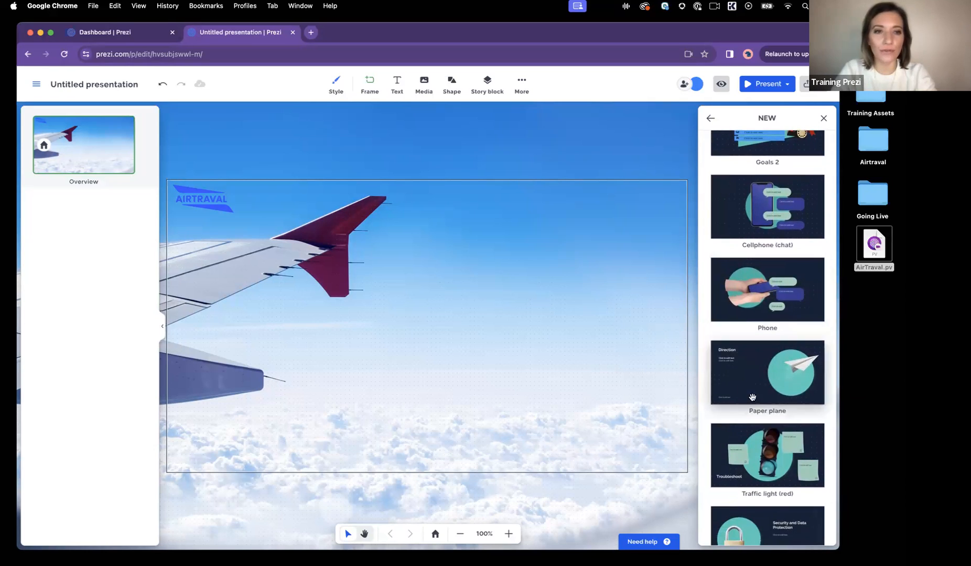
left_click(709, 118)
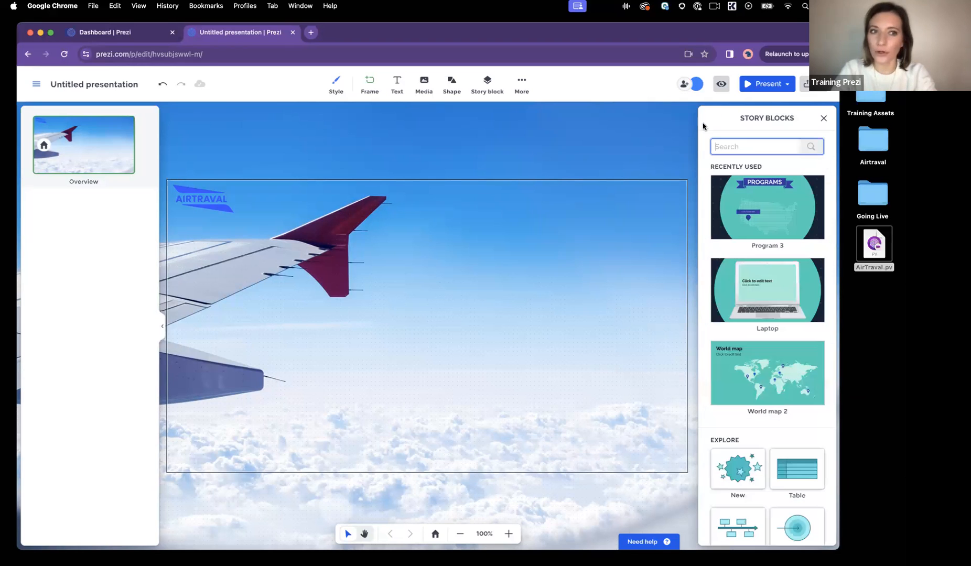
scroll(779, 451, "down", 1)
scroll(779, 452, "down", 3)
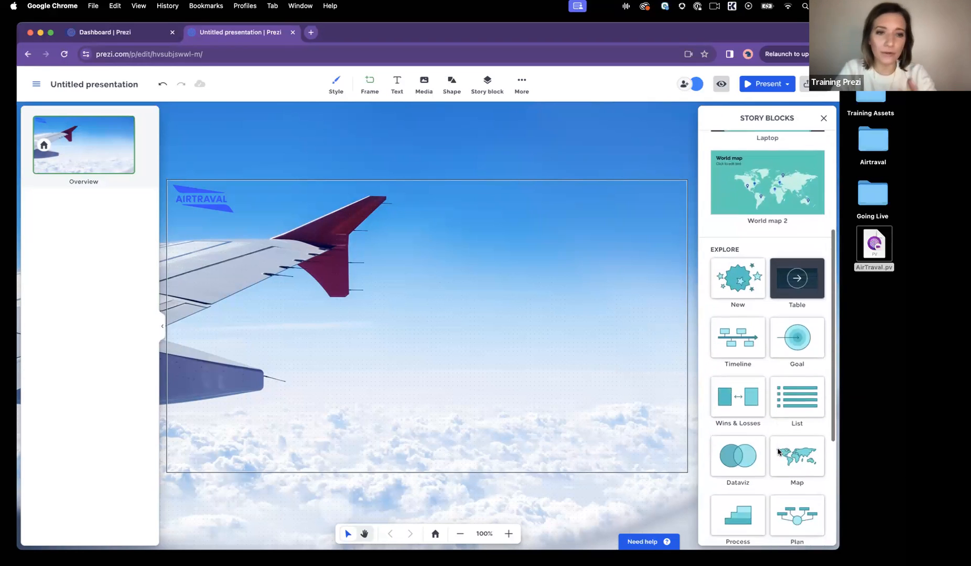
scroll(766, 386, "down", 2)
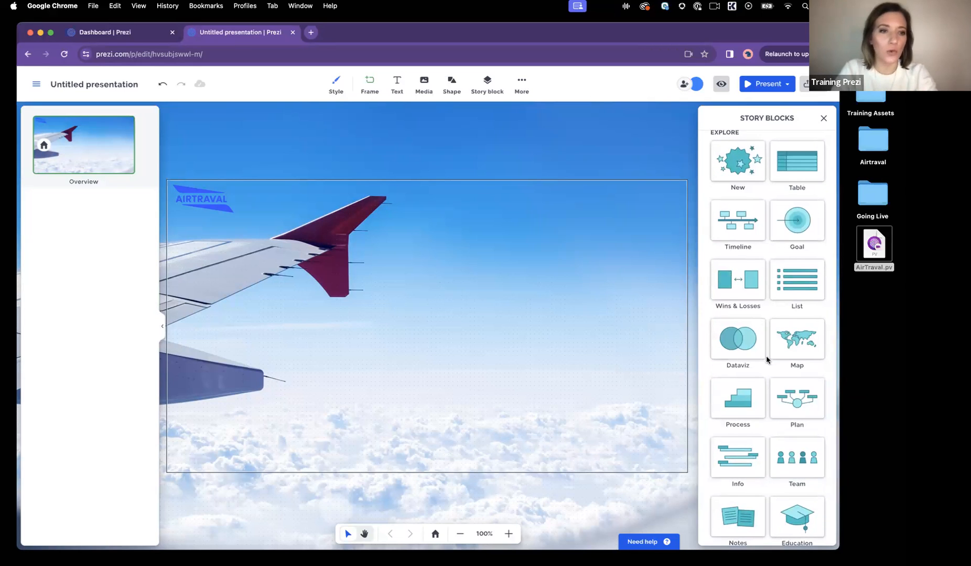
scroll(767, 356, "down", 3)
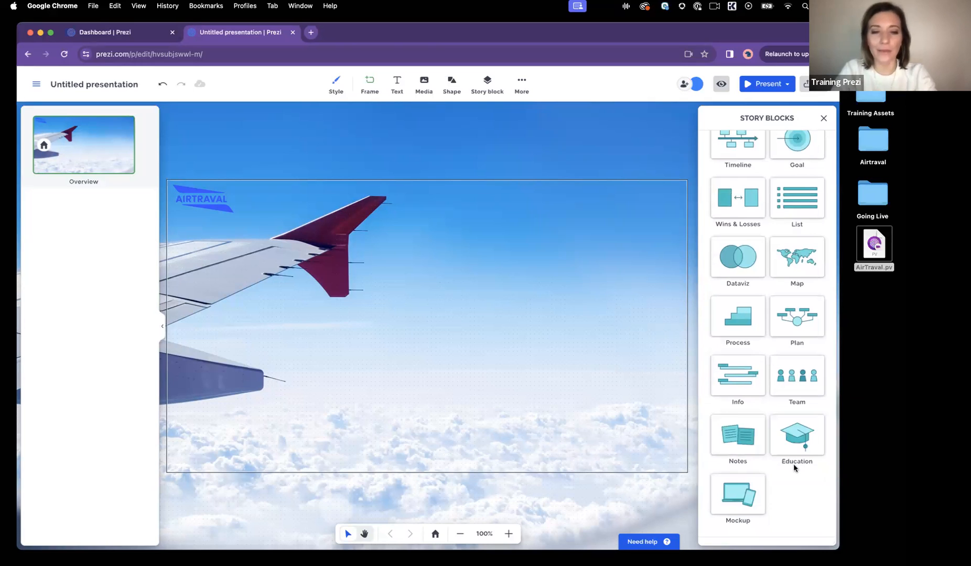
Step: Insert the Phone layout story block from the Mockup category into the overview and close the story block library
left_click(746, 494)
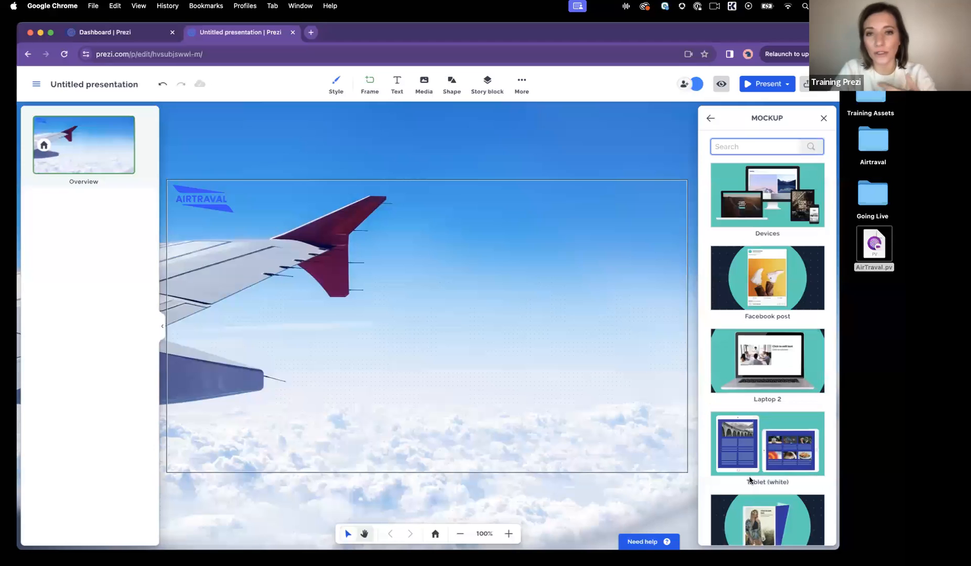
scroll(750, 480, "down", 5)
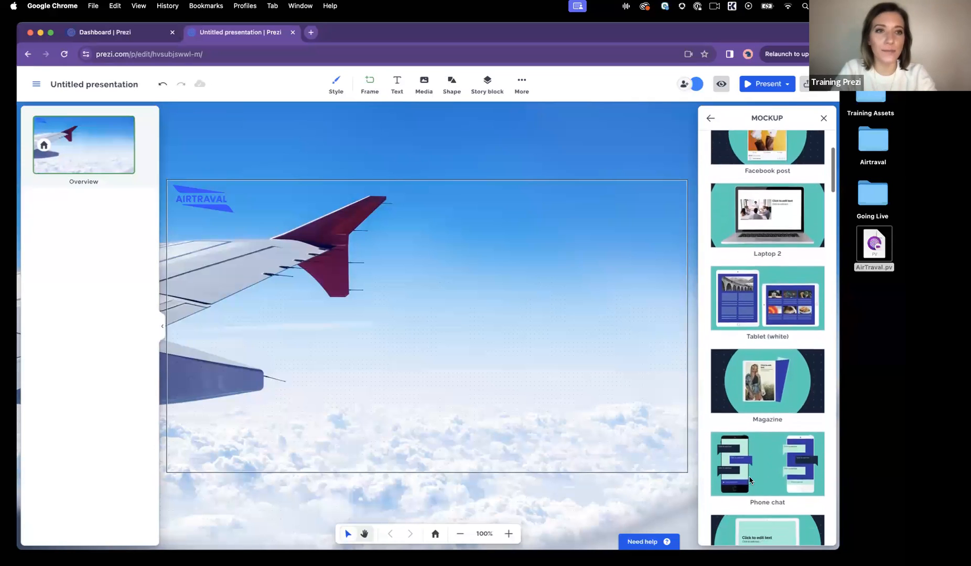
scroll(750, 480, "down", 3)
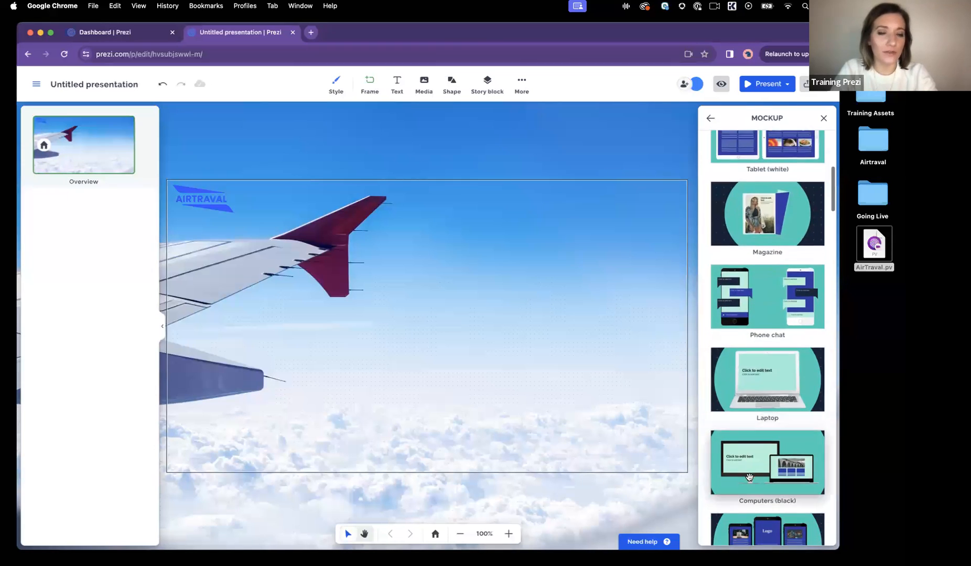
scroll(750, 476, "down", 1)
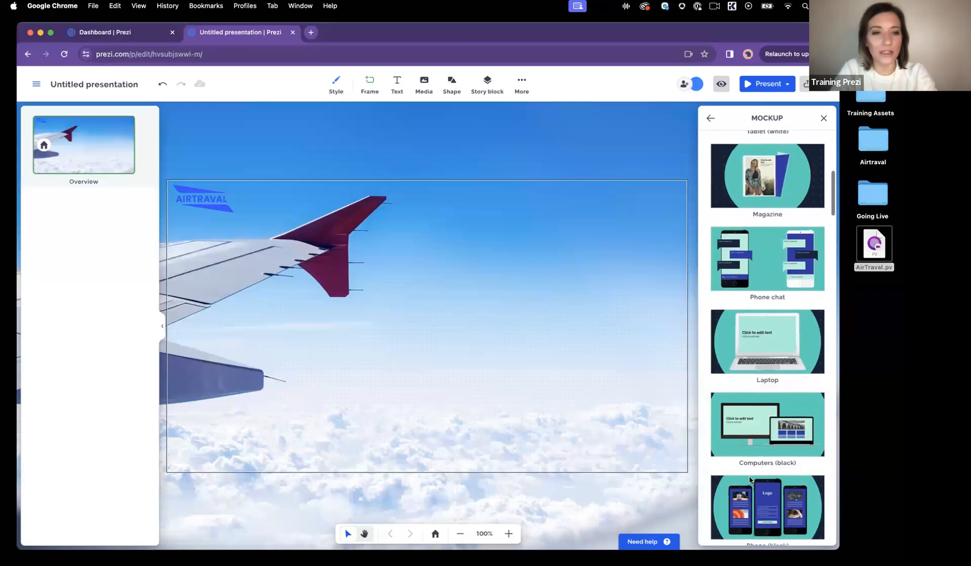
scroll(749, 476, "down", 7)
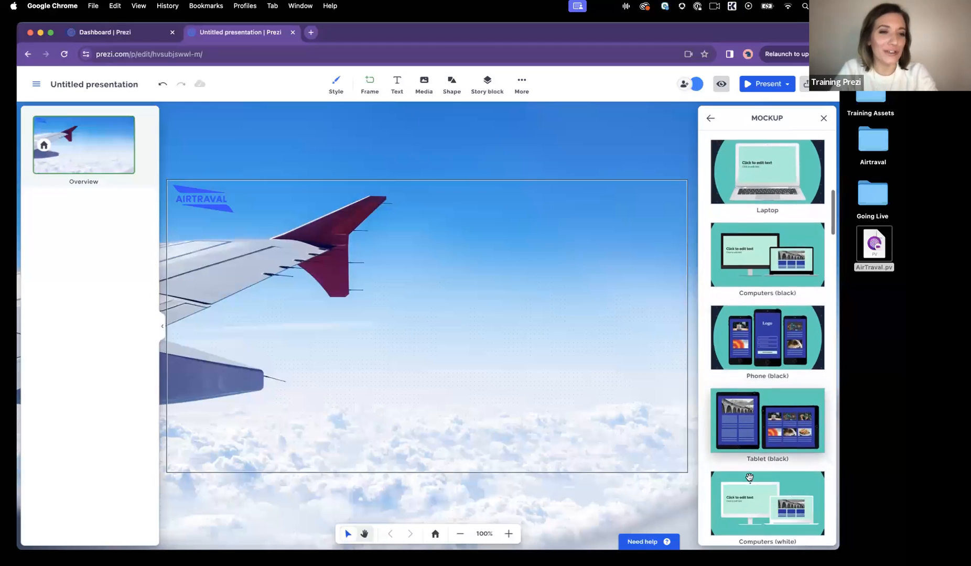
scroll(749, 476, "down", 10)
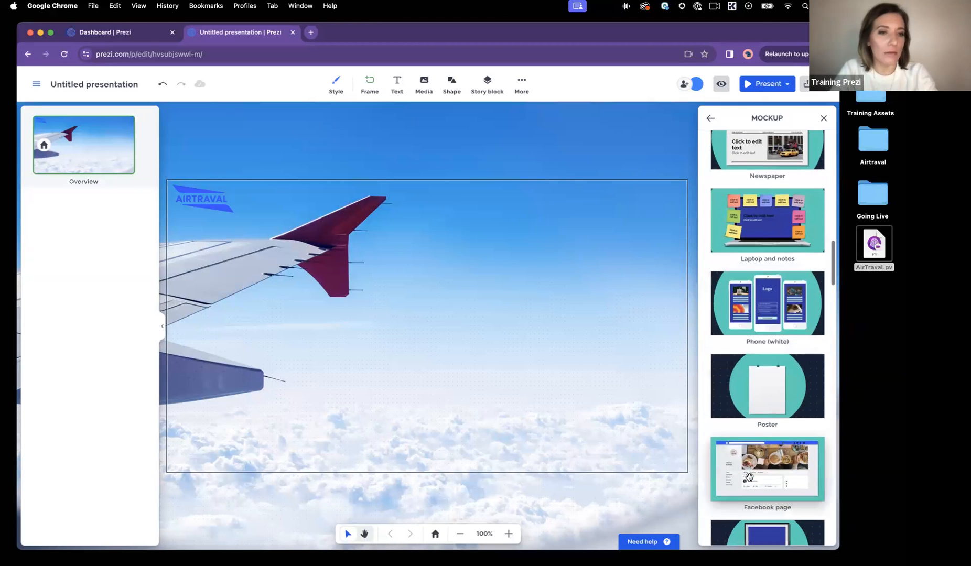
scroll(749, 477, "down", 10)
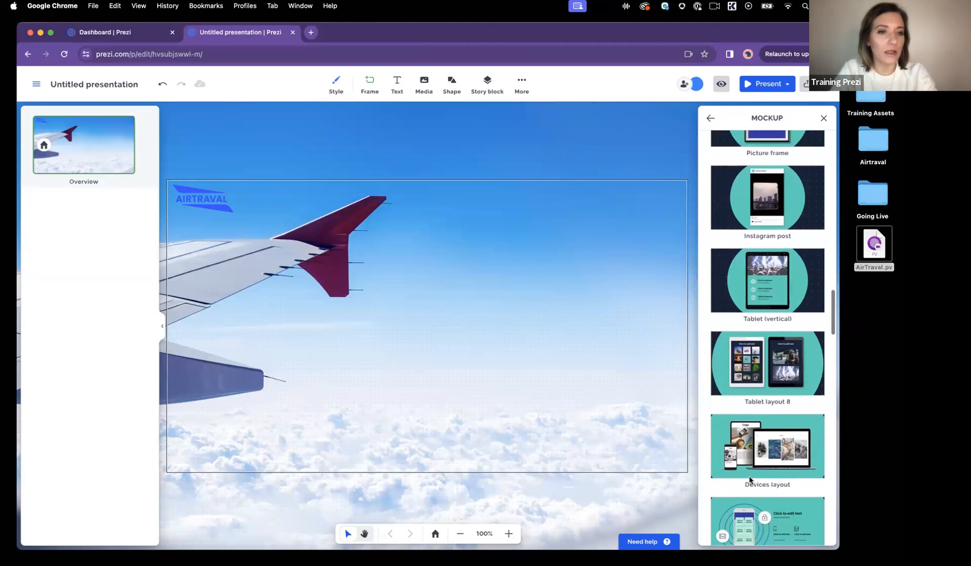
scroll(750, 480, "down", 3)
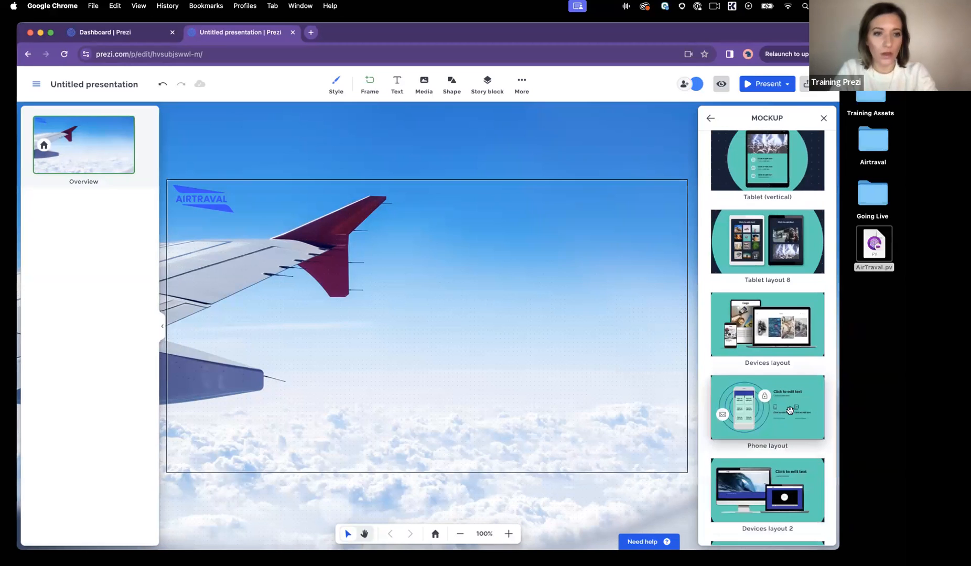
left_click(788, 403)
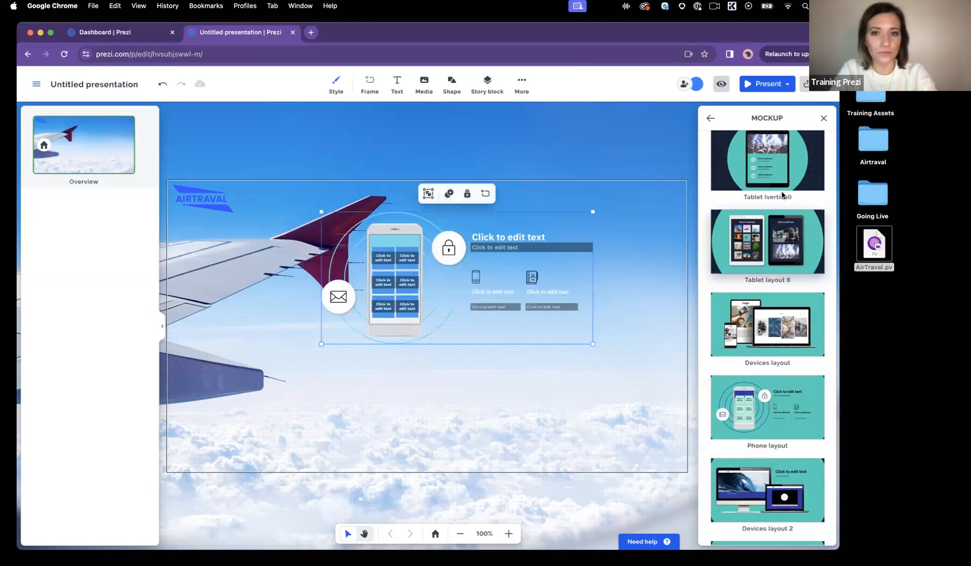
left_click(825, 120)
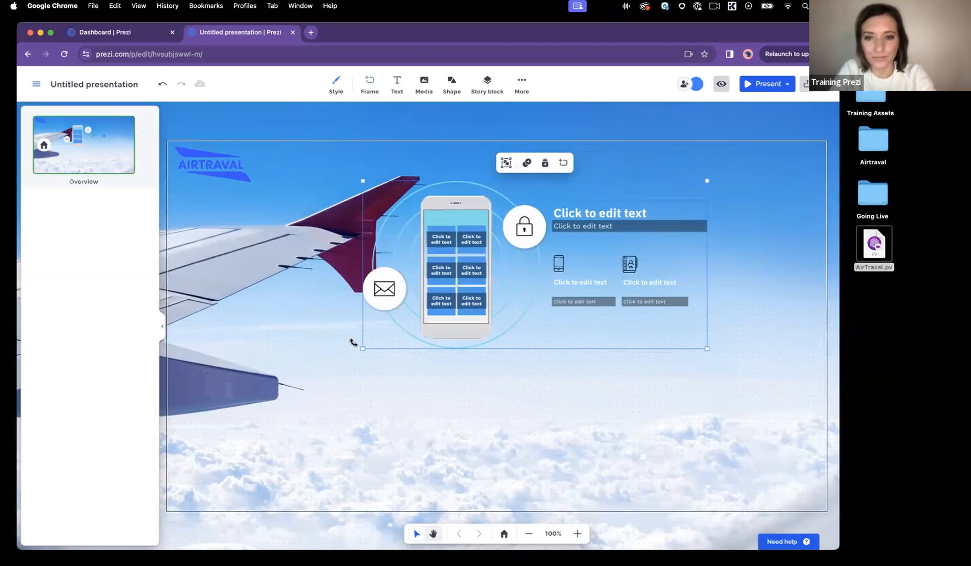
Step: Enlarge the inserted phone layout and place it in the lower-right part of the overview frame
left_click_drag(363, 349, 314, 432)
left_click_drag(487, 386, 580, 457)
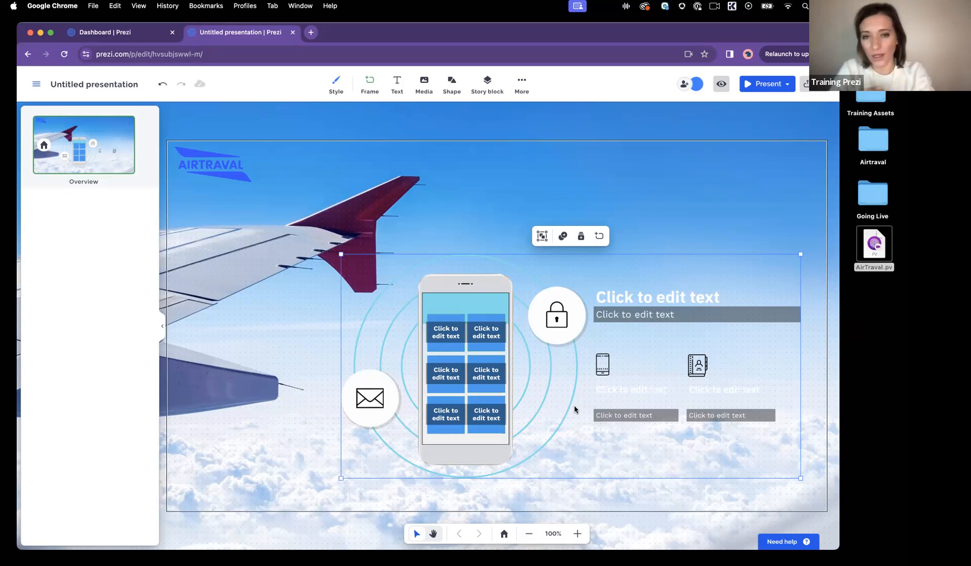
left_click(651, 209)
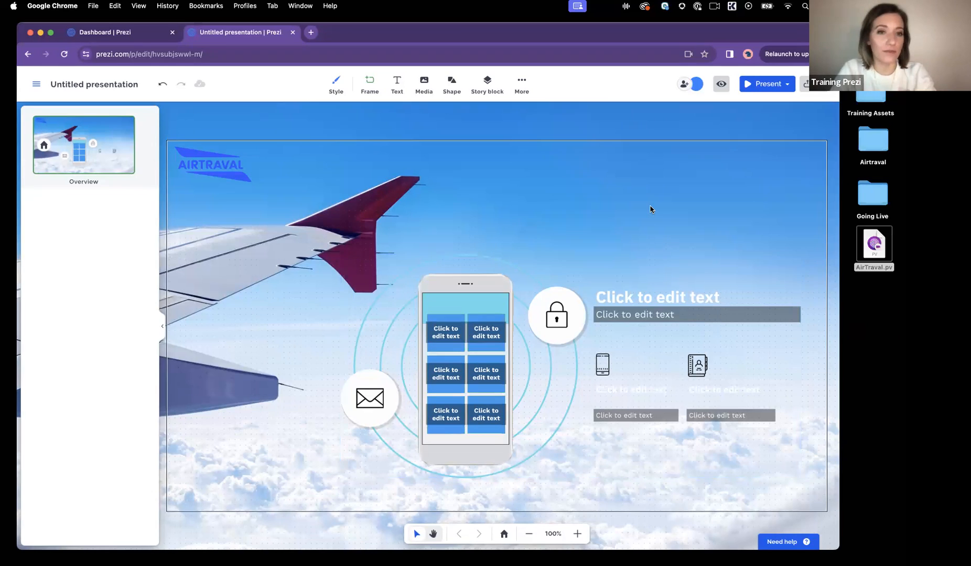
Step: Ungroup the phone layout so its elements can be handled individually
left_click(535, 288)
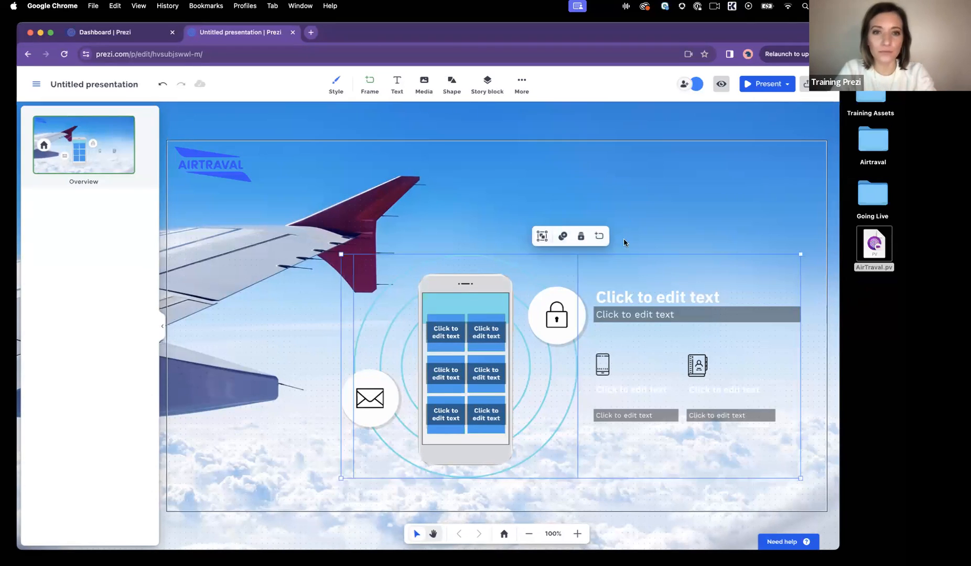
left_click(543, 238)
left_click(592, 198)
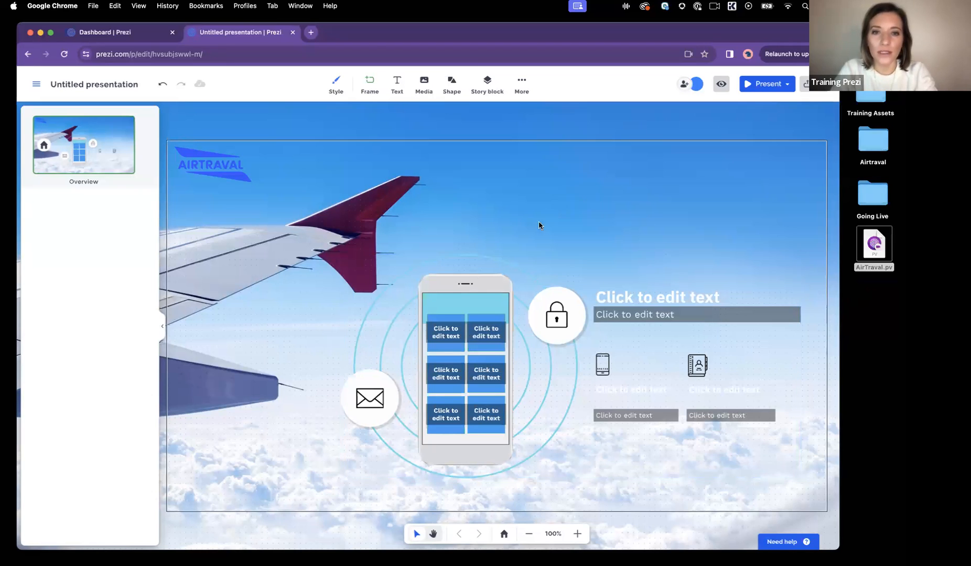
Step: Pull the phone outline and one ring to the overview's left edge and the envelope's white circle above the frame
left_click_drag(467, 289, 254, 318)
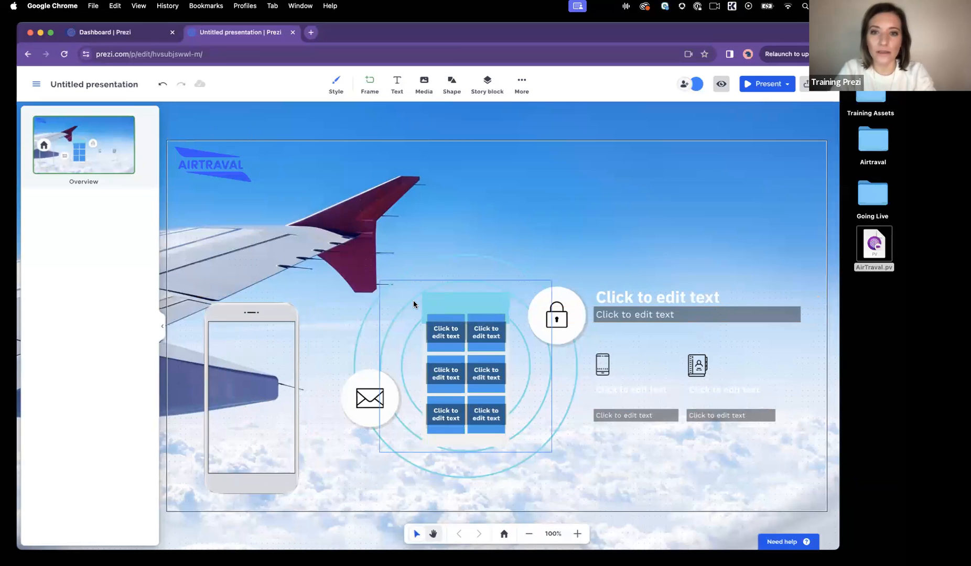
left_click_drag(414, 300, 207, 325)
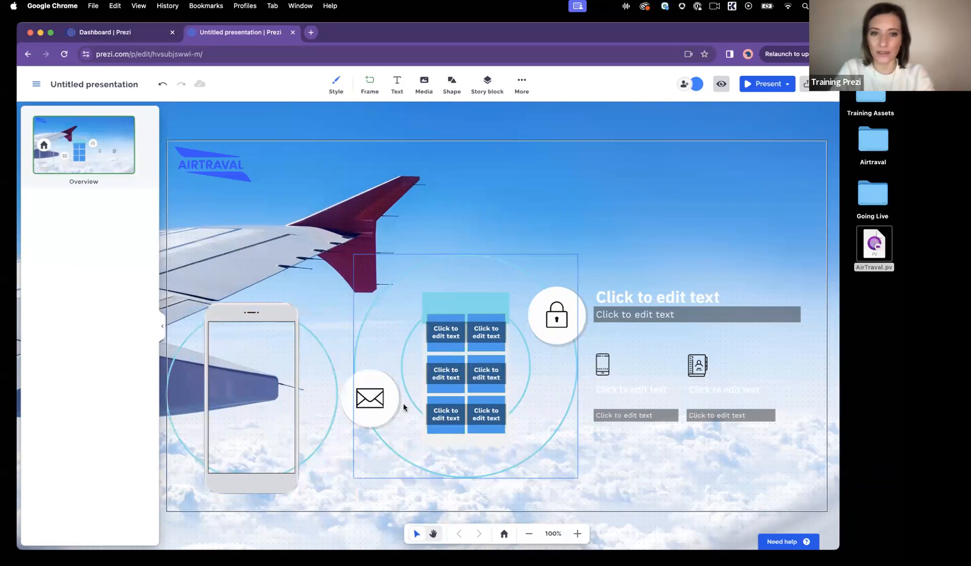
left_click_drag(293, 313, 250, 352)
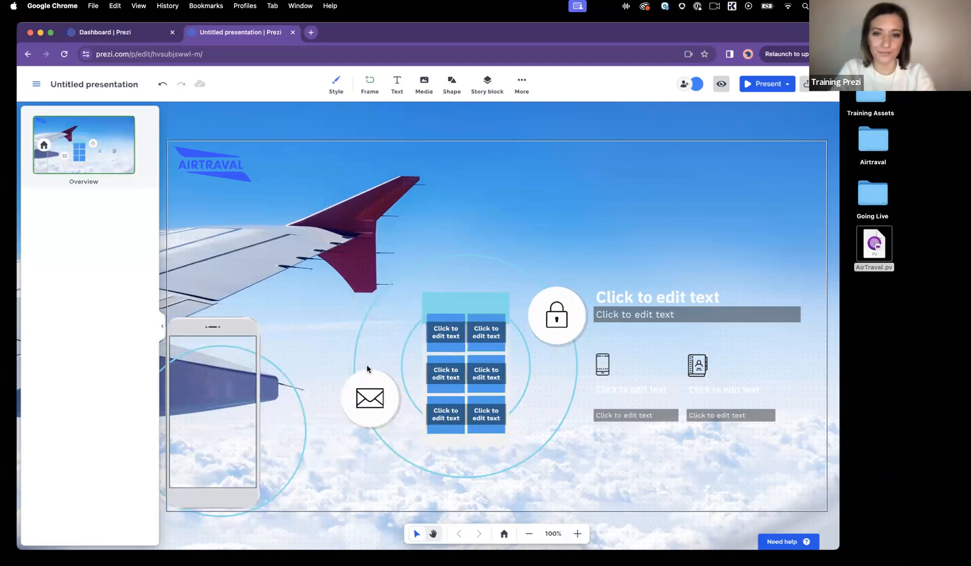
left_click_drag(352, 388, 396, 161)
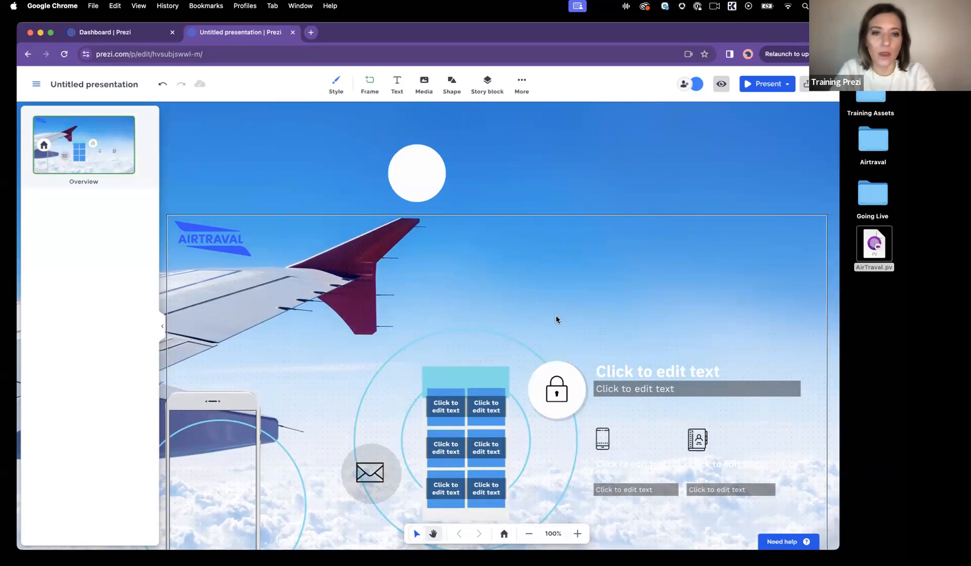
Step: Delete the remaining tiles, icons, rings and text boxes of the phone layout, keeping the phone outline and the separated ring
left_click_drag(329, 363, 612, 404)
left_click_drag(719, 481, 722, 486)
key("Delete")
left_click_drag(562, 421, 782, 418)
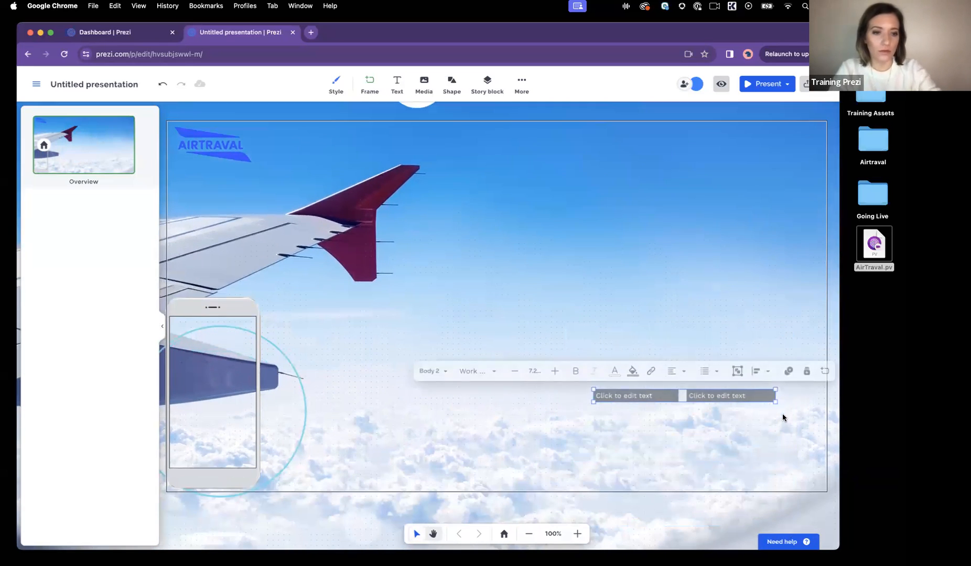
key("Delete")
Step: Move the phone outline to the middle of the overview and place the ring overlapping its upper-right side
left_click_drag(234, 317, 475, 257)
left_click_drag(269, 340, 565, 205)
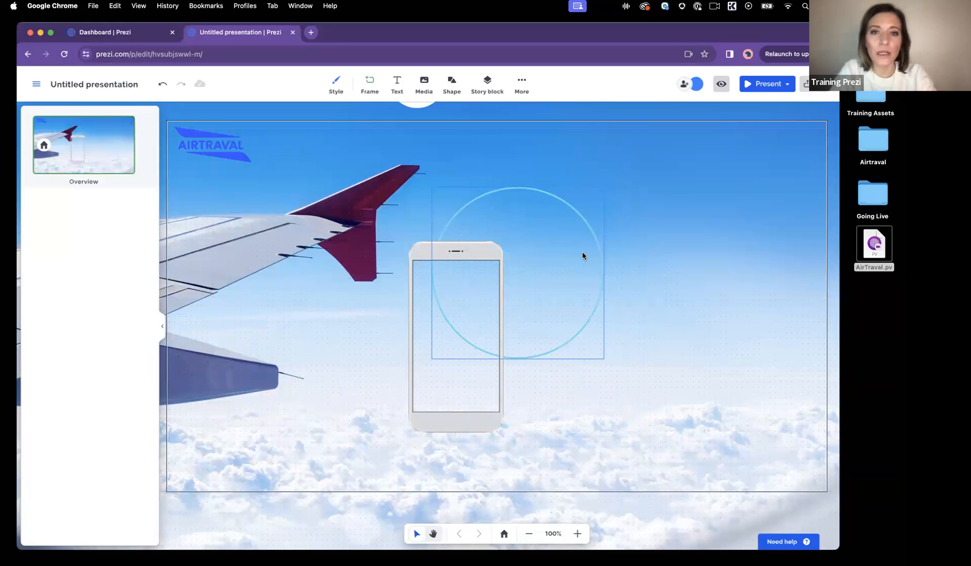
Step: Add a square to the overview's upper-right area, enlarge it toward the lower left, and check its fill color options
left_click(576, 337)
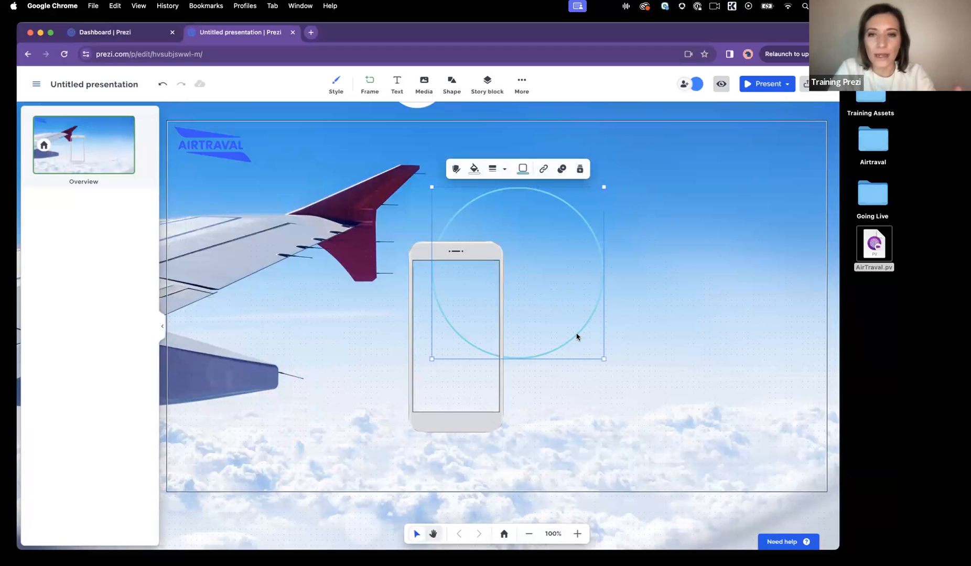
left_click(452, 84)
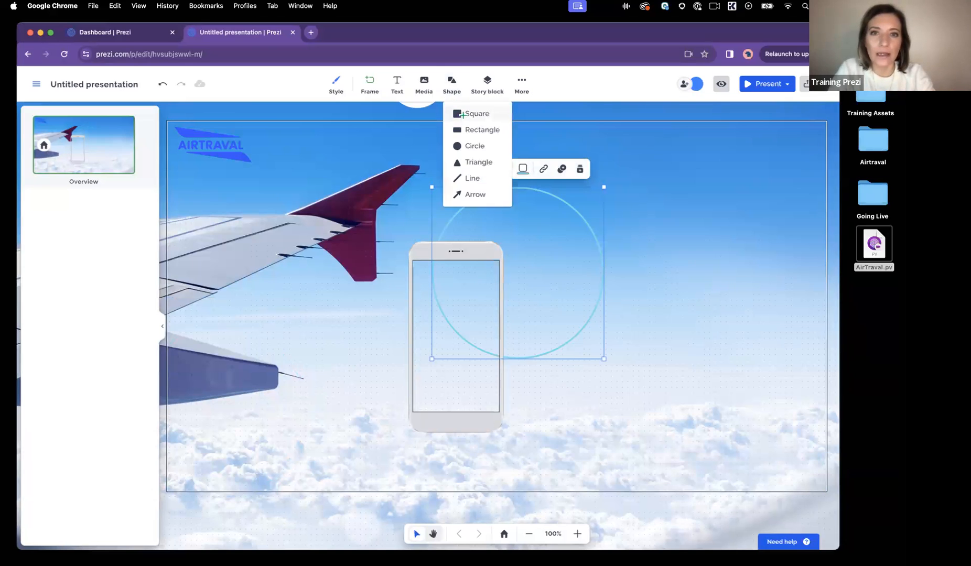
left_click_drag(462, 114, 733, 167)
left_click_drag(735, 217, 666, 283)
left_click(681, 149)
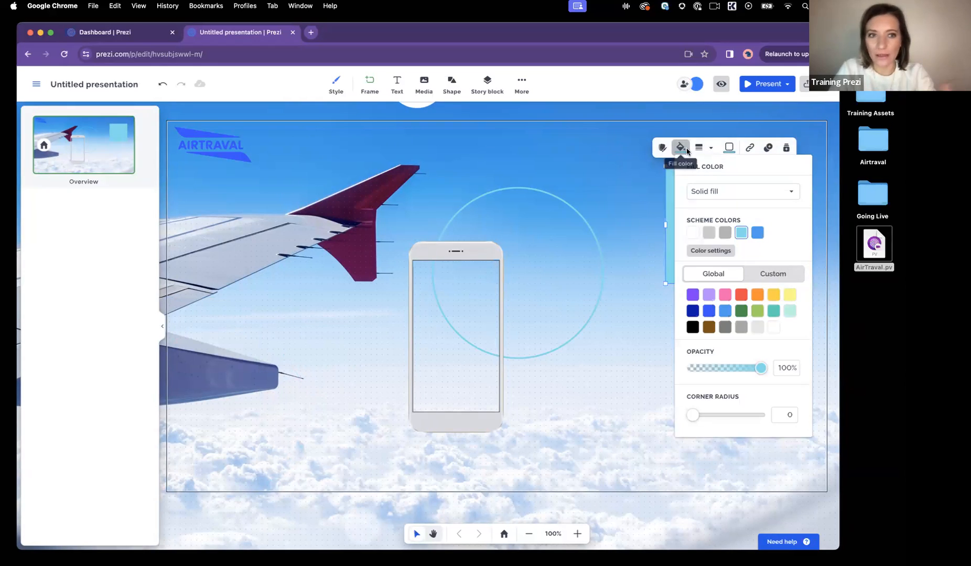
left_click(610, 195)
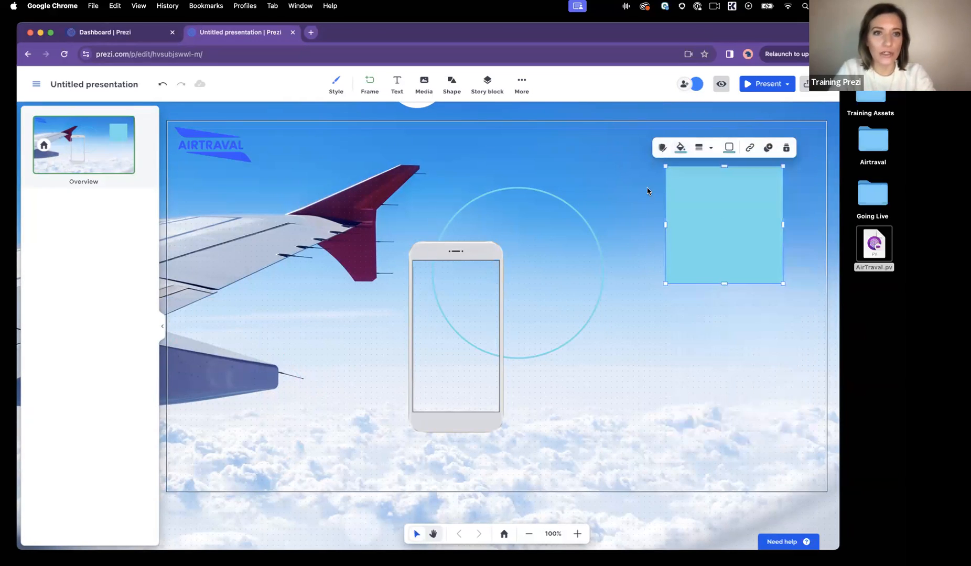
Step: Open the presentation's color palettes and browse the personal, team library and default ones
left_click(334, 89)
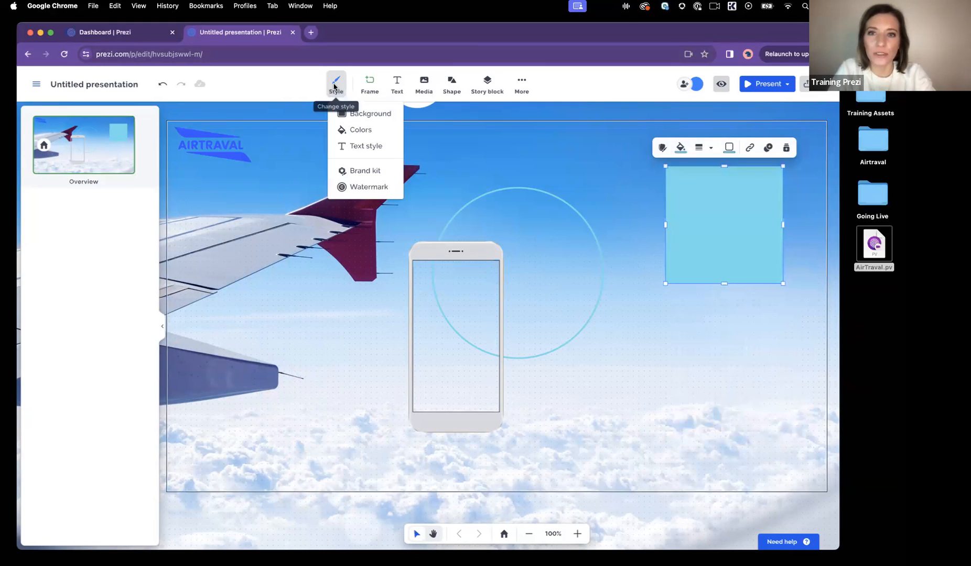
left_click(363, 129)
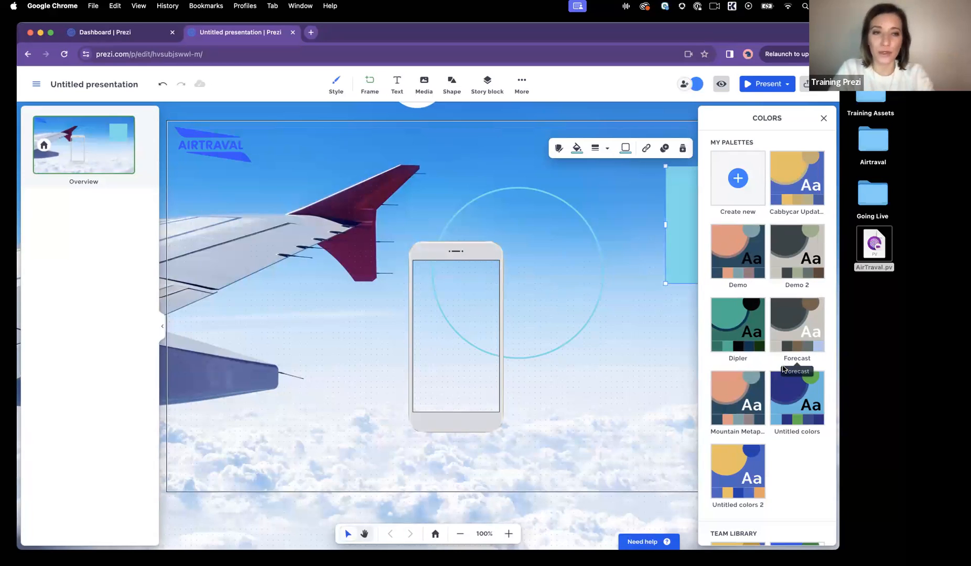
scroll(783, 362, "down", 10)
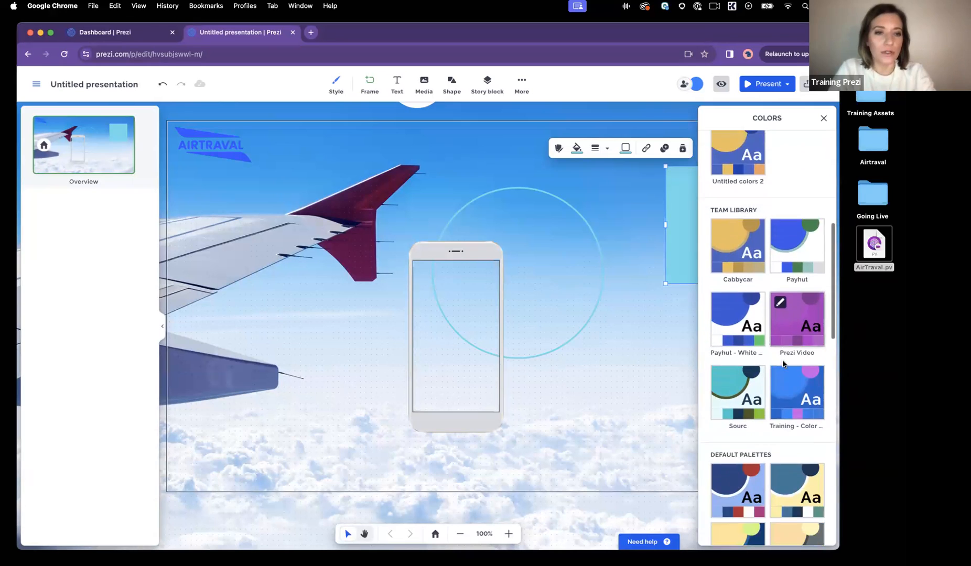
scroll(782, 362, "down", 4)
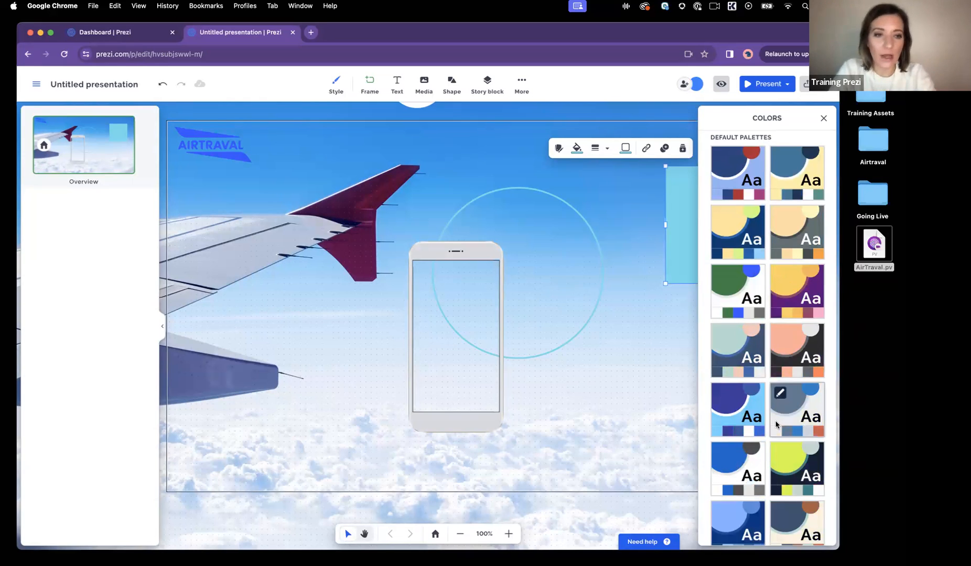
Step: Try several default color palettes on the presentation, ending with the dark blue and dark red one on grey
left_click(759, 459)
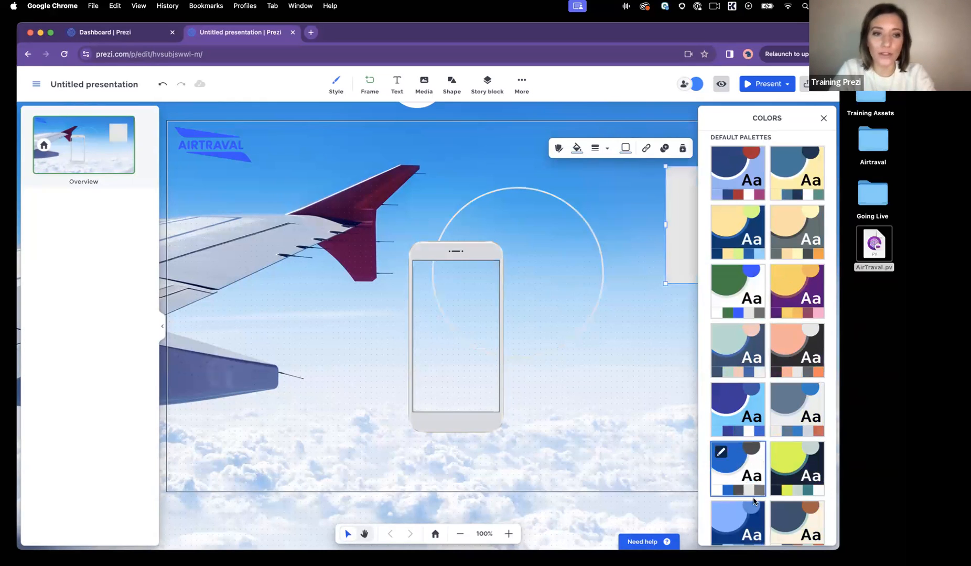
left_click(753, 517)
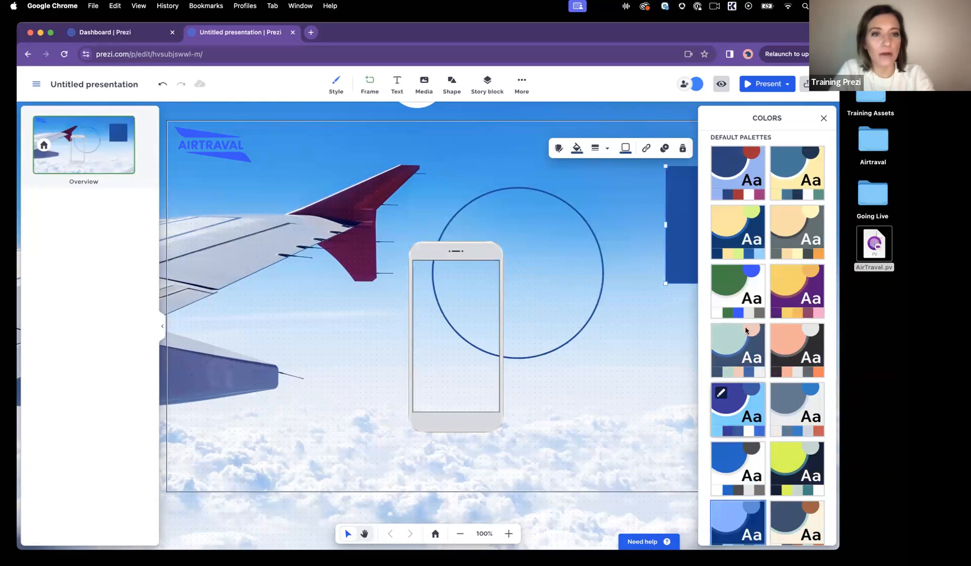
left_click(746, 310)
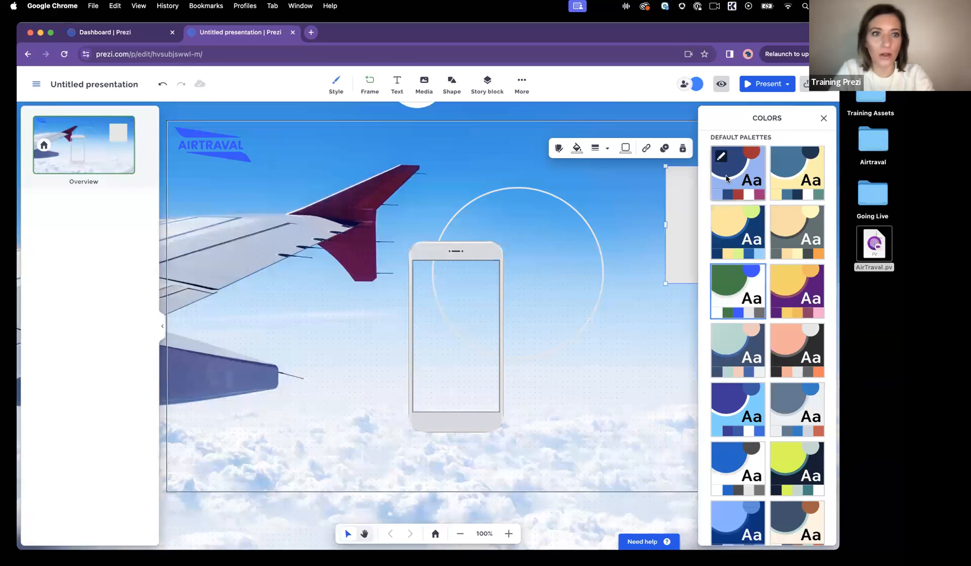
left_click(727, 170)
scroll(742, 326, "down", 5)
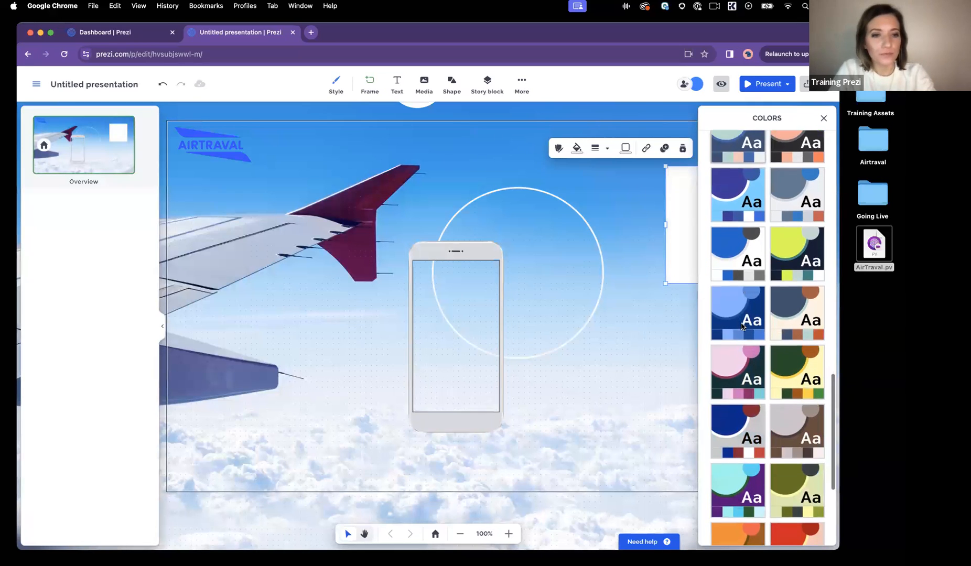
left_click(753, 417)
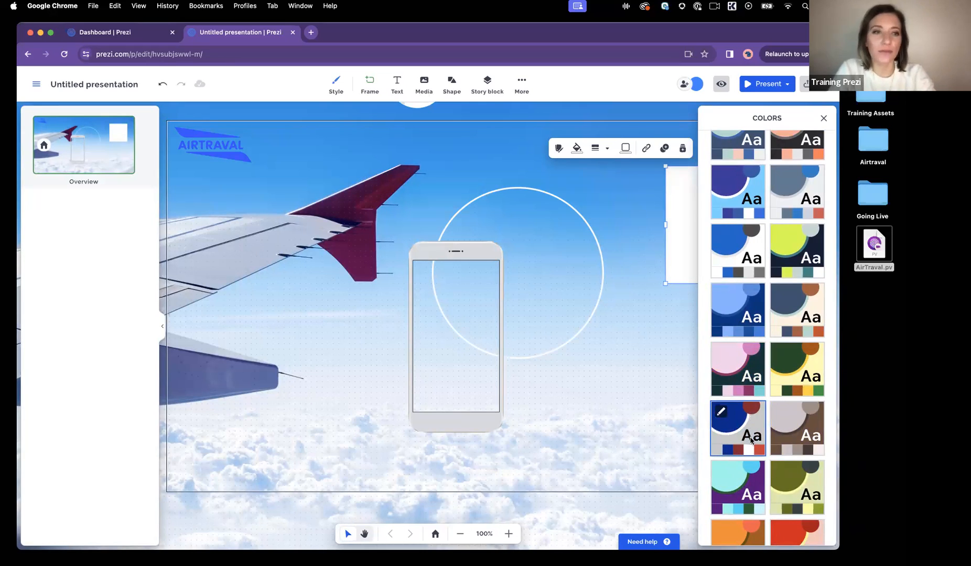
Step: Create a new color palette named AirTraval Colors
scroll(751, 440, "up", 15)
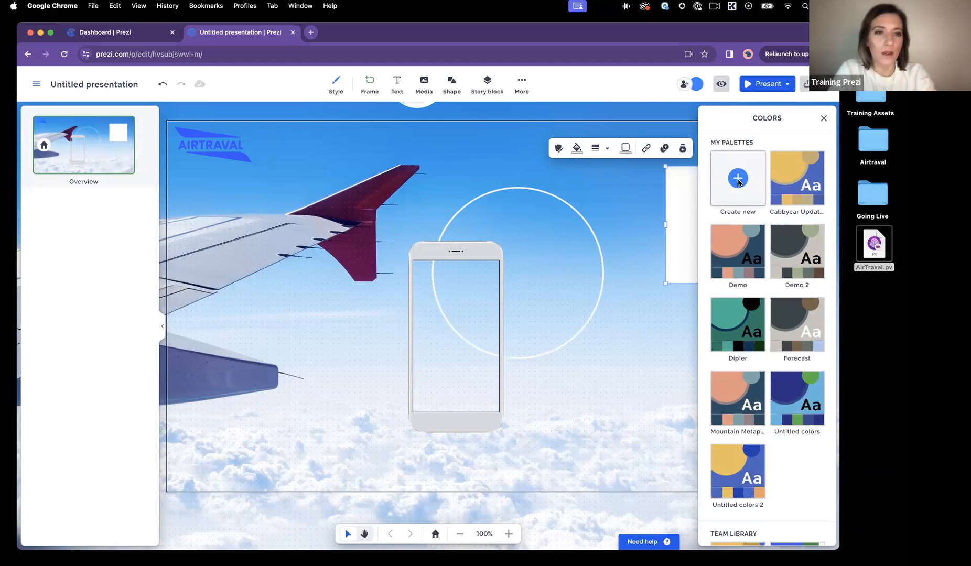
left_click(738, 180)
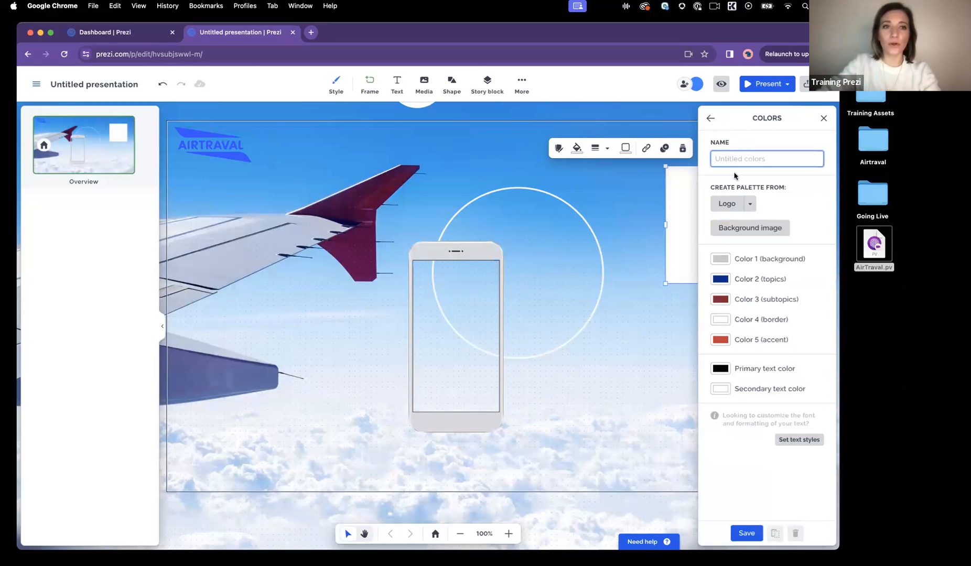
type("AirTraval Colors")
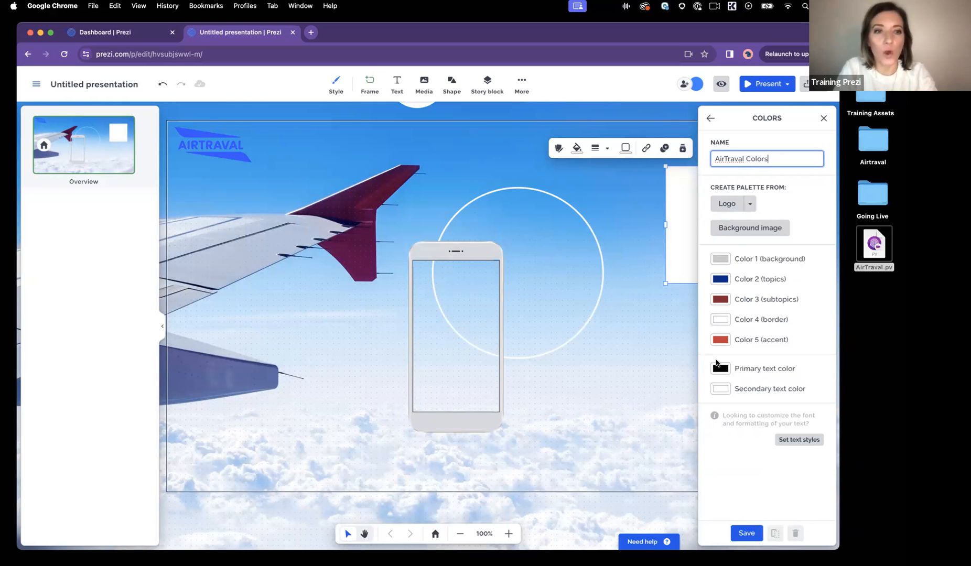
Step: Sample the Airtraval logo's blue (#3A50FF) as Color 1 (background) and generate the palette from the background image
left_click(719, 260)
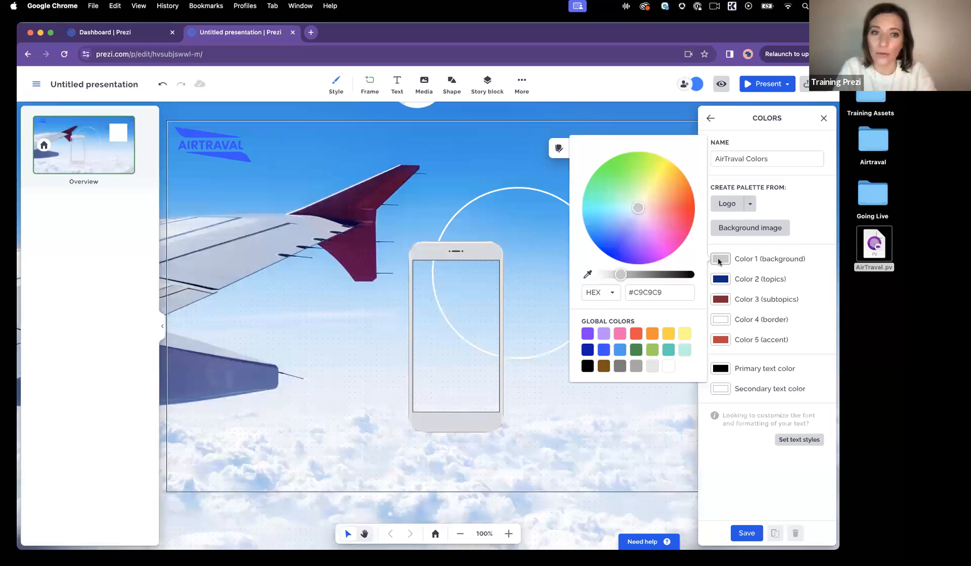
left_click(615, 293)
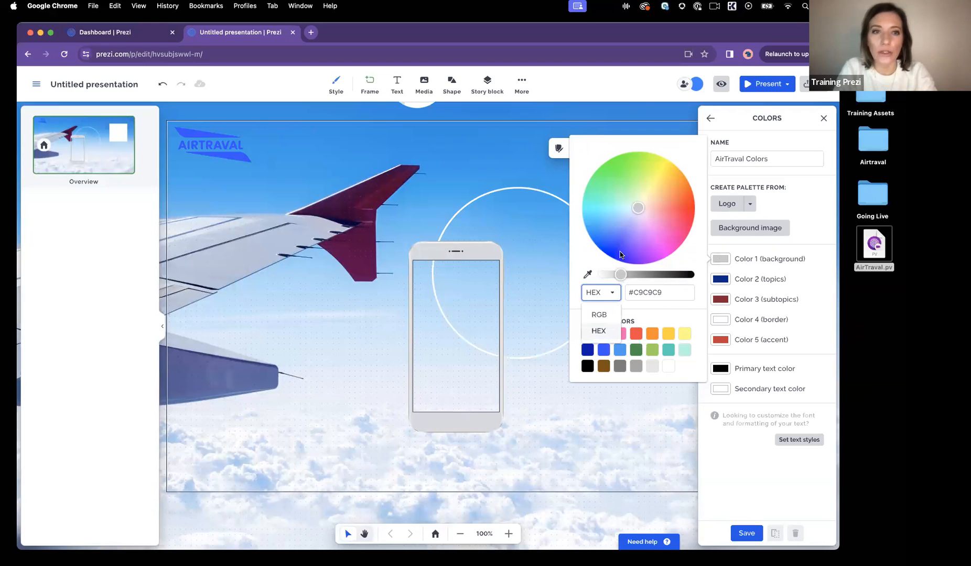
left_click(696, 242)
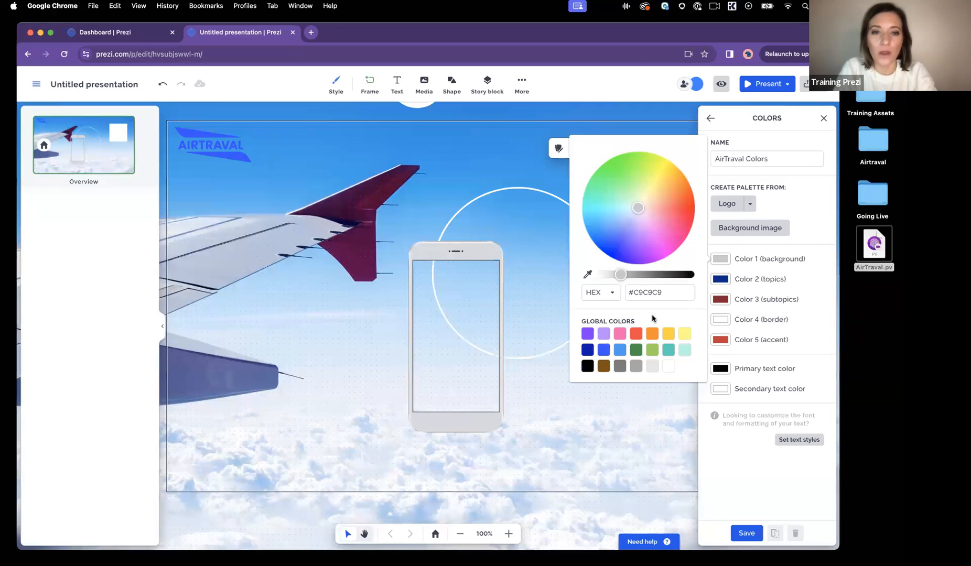
left_click(588, 274)
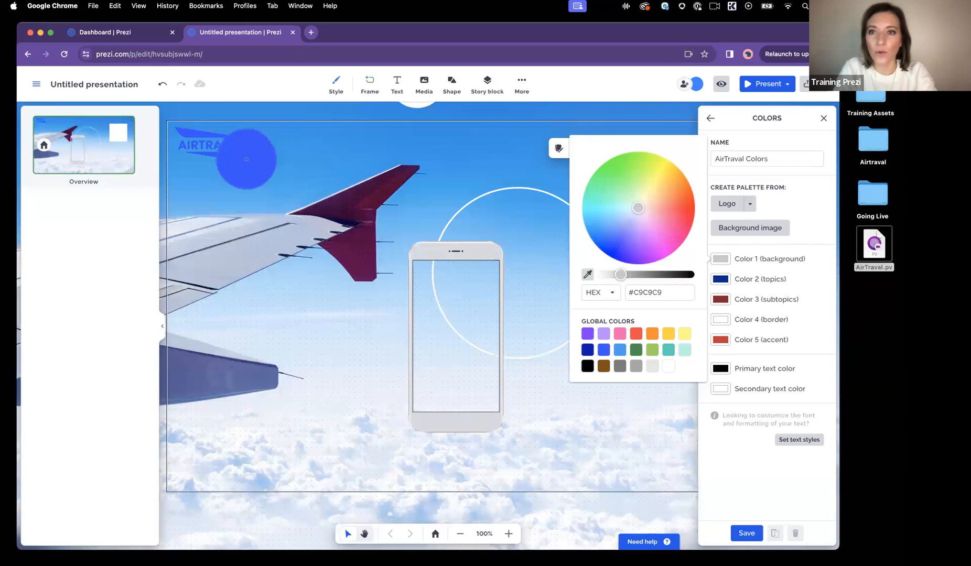
left_click(228, 156)
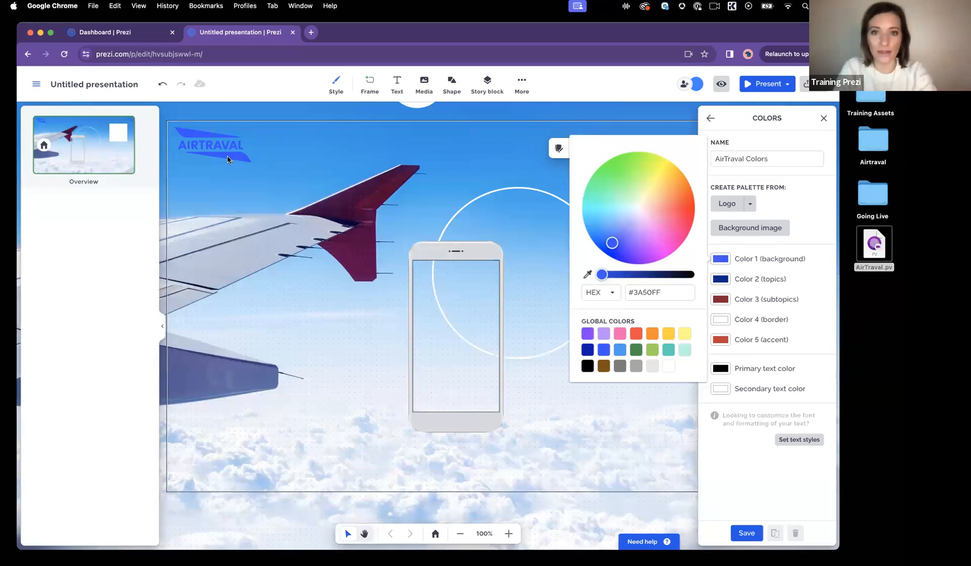
left_click(348, 343)
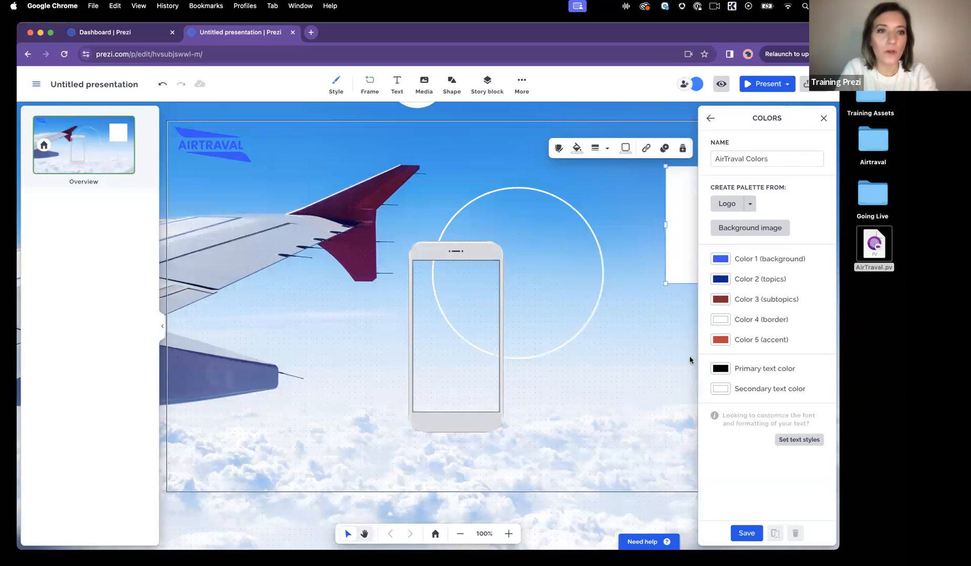
left_click(677, 363)
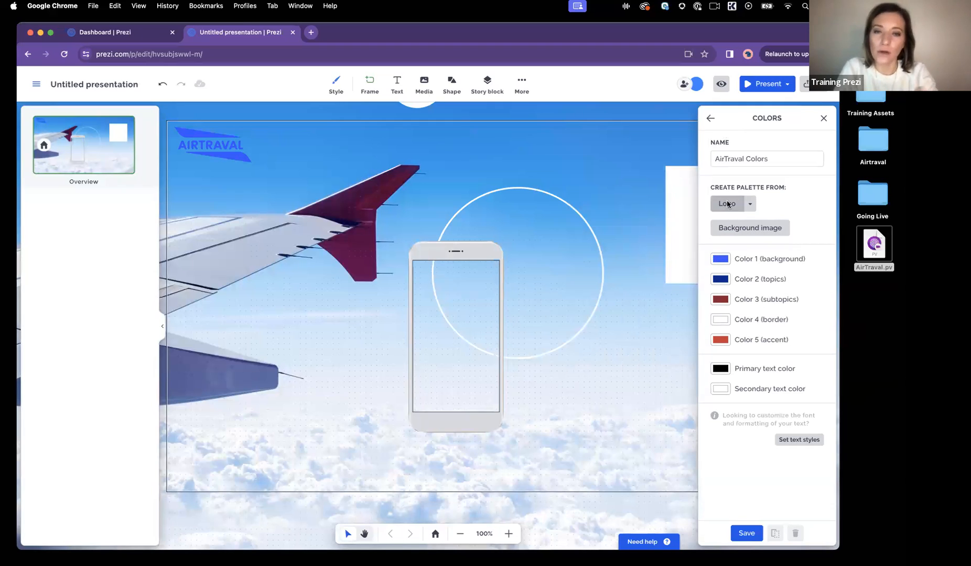
left_click(770, 230)
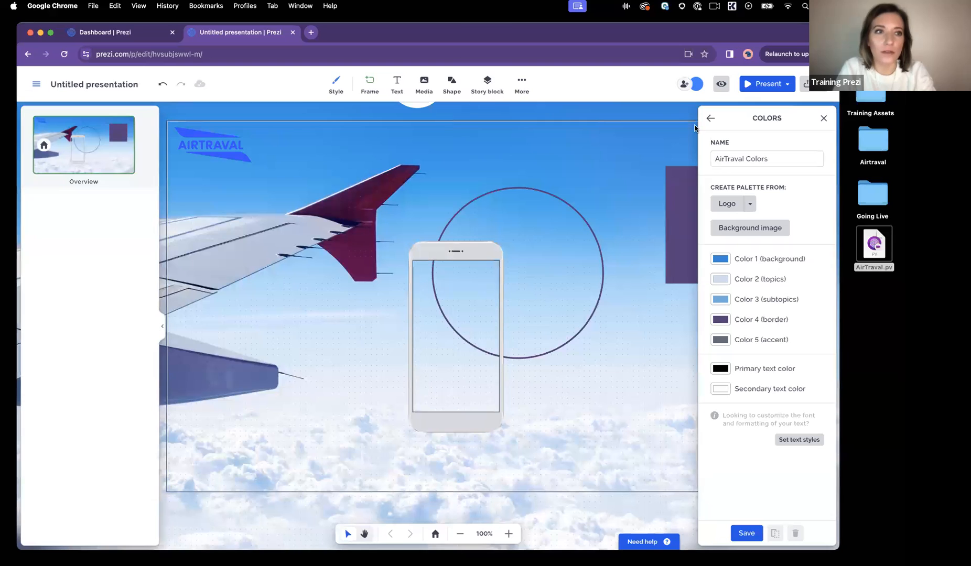
Step: Look through the image files in the desktop's Airtraval folder and close it again
left_click(867, 142)
double_click(867, 142)
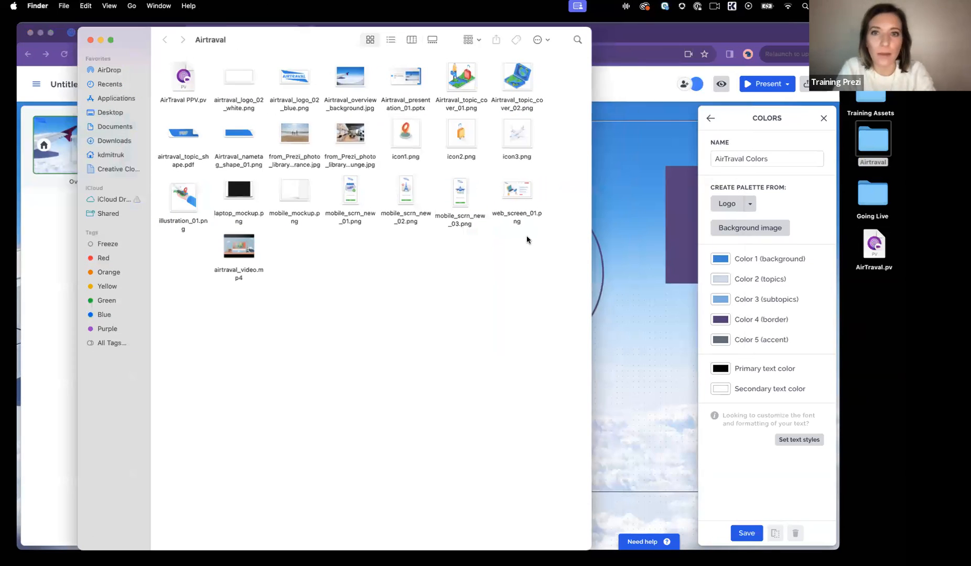
left_click_drag(593, 238, 758, 304)
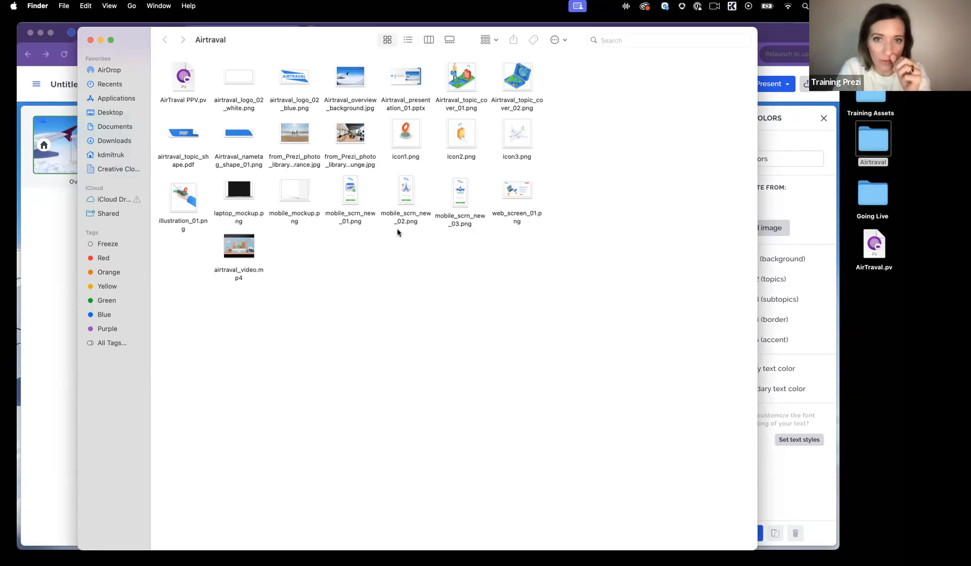
left_click(91, 40)
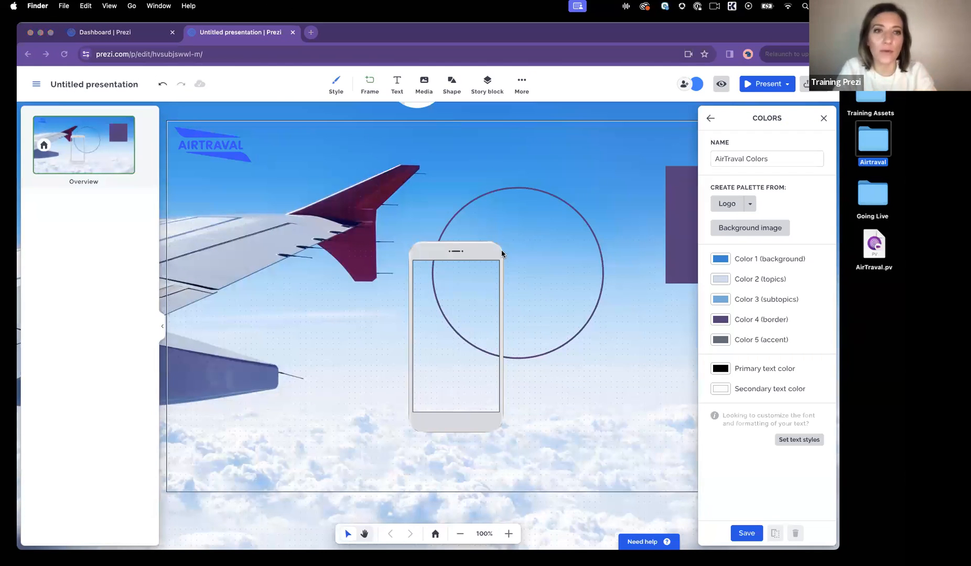
Step: Generate the palette colors from the image Airtraval_topic_cover_01.png, using the logo option
left_click(725, 206)
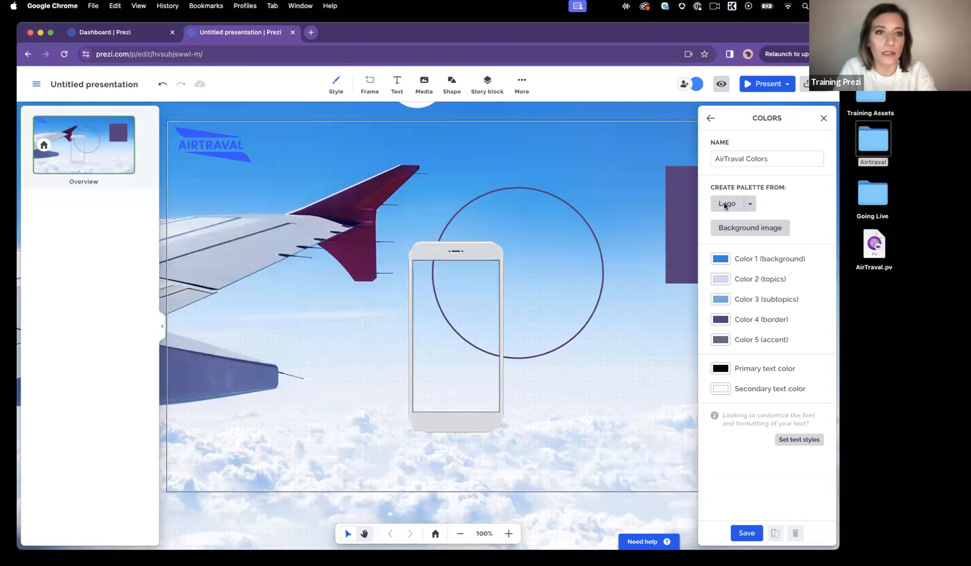
left_click(725, 205)
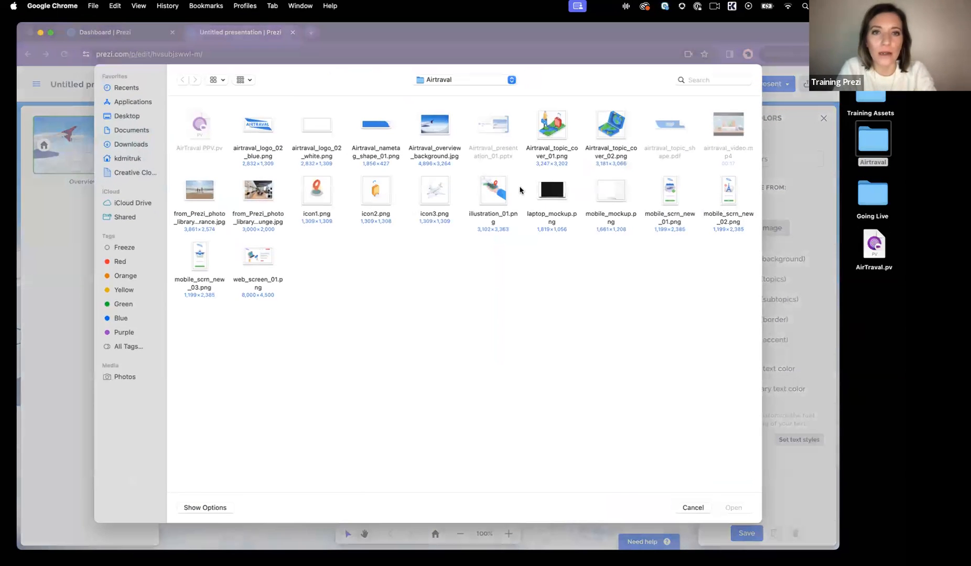
left_click(552, 129)
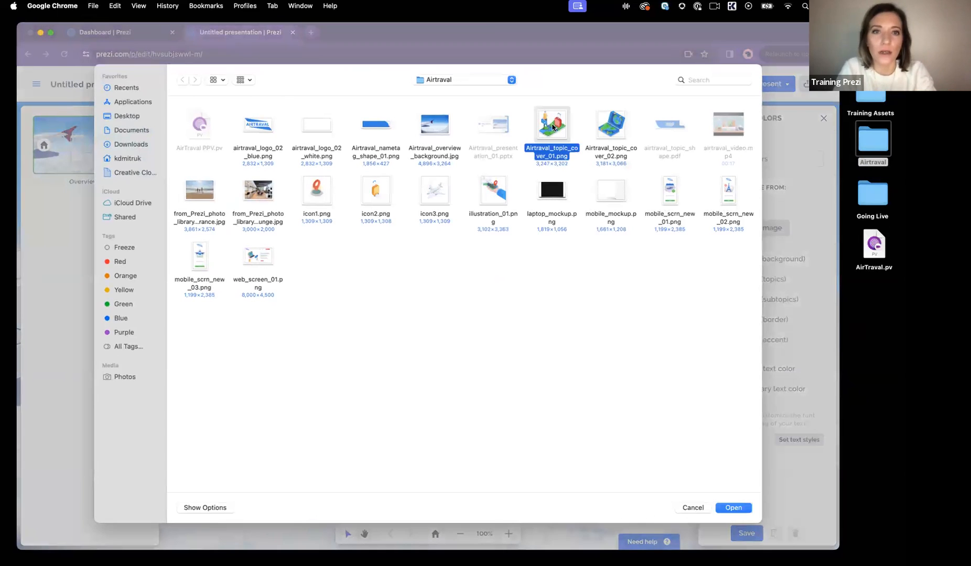
left_click(729, 507)
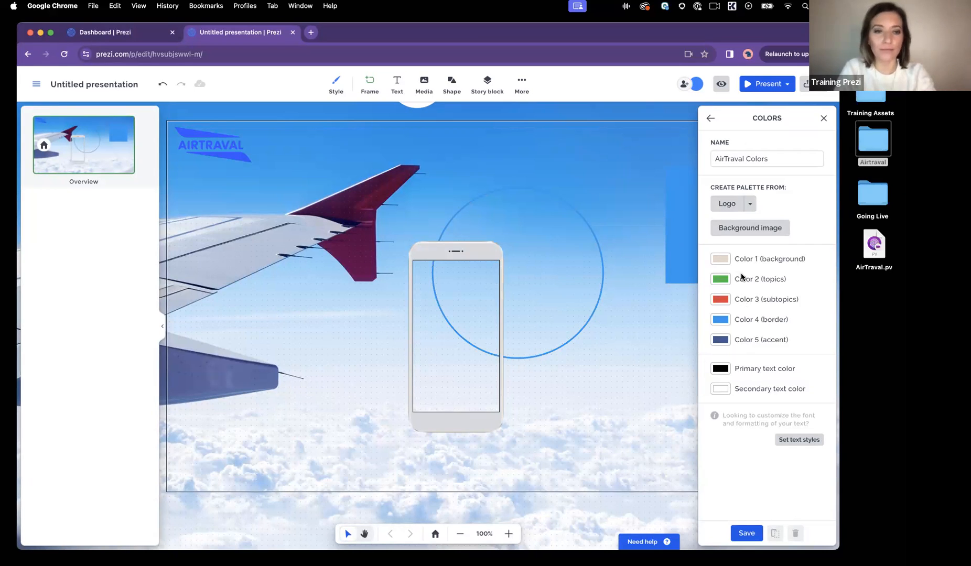
Step: Set the primary text color to white (#FFFFFF), save the AirTraval Colors palette and leave the color settings
left_click(721, 371)
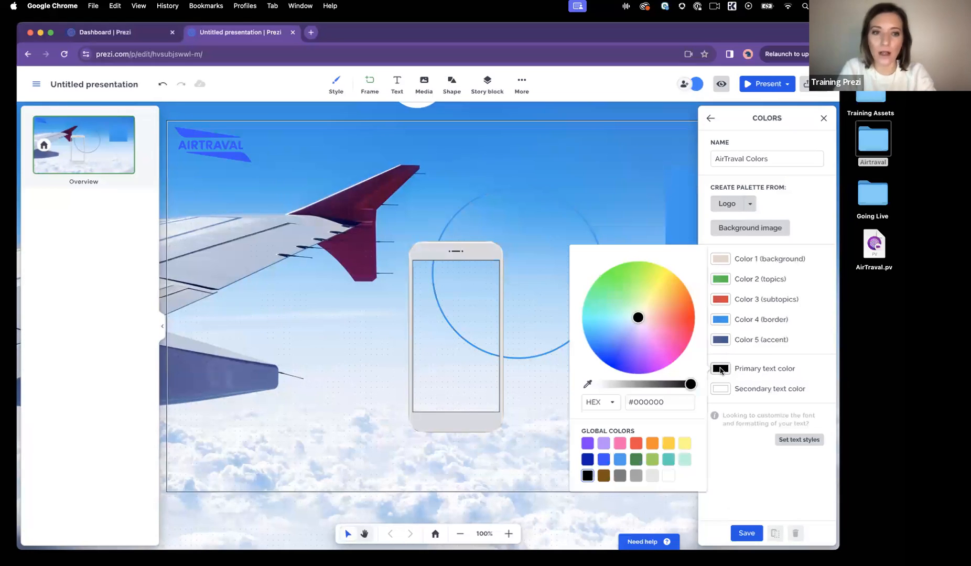
left_click(669, 476)
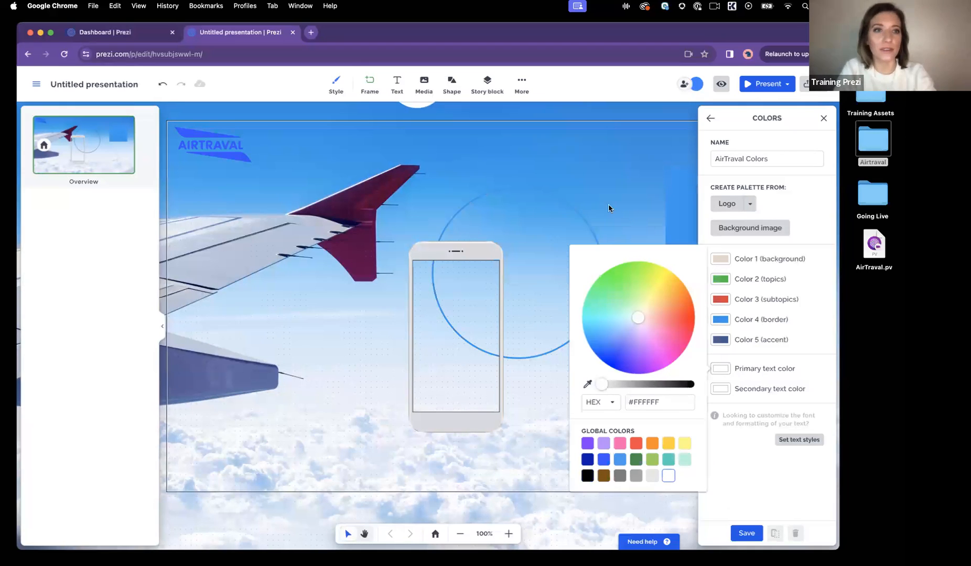
left_click(747, 533)
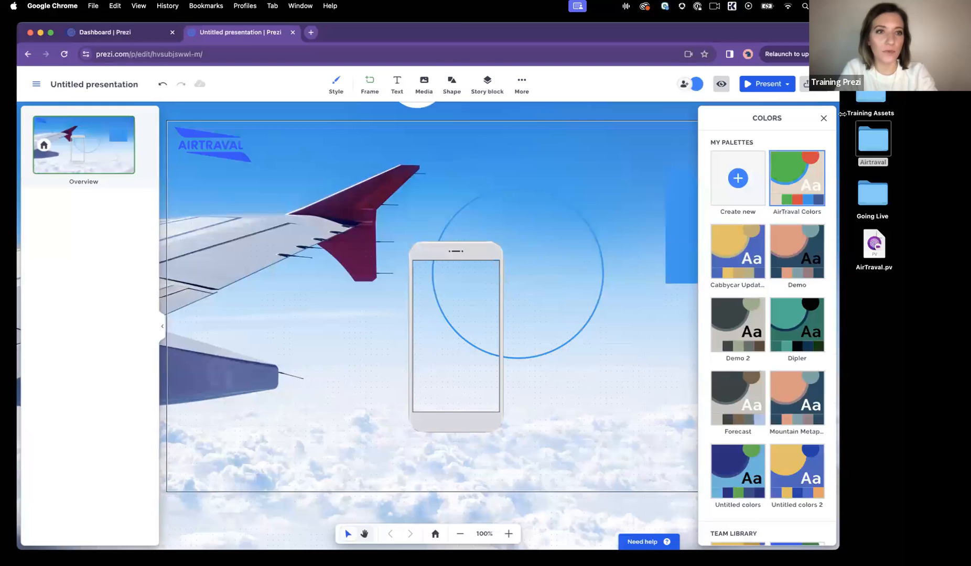
left_click(824, 119)
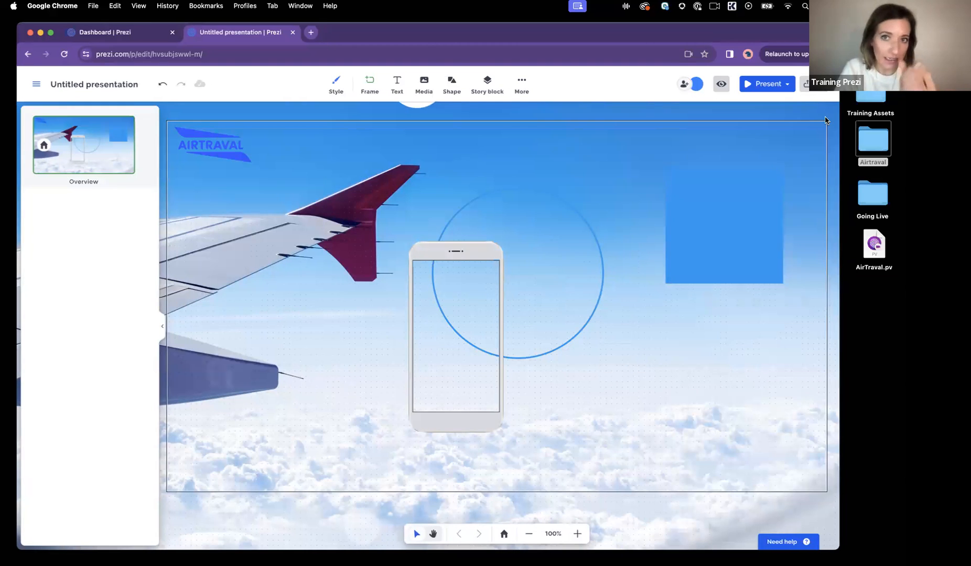
Step: Check the fill color options of the blue square in the sky and delete the square
left_click(677, 225)
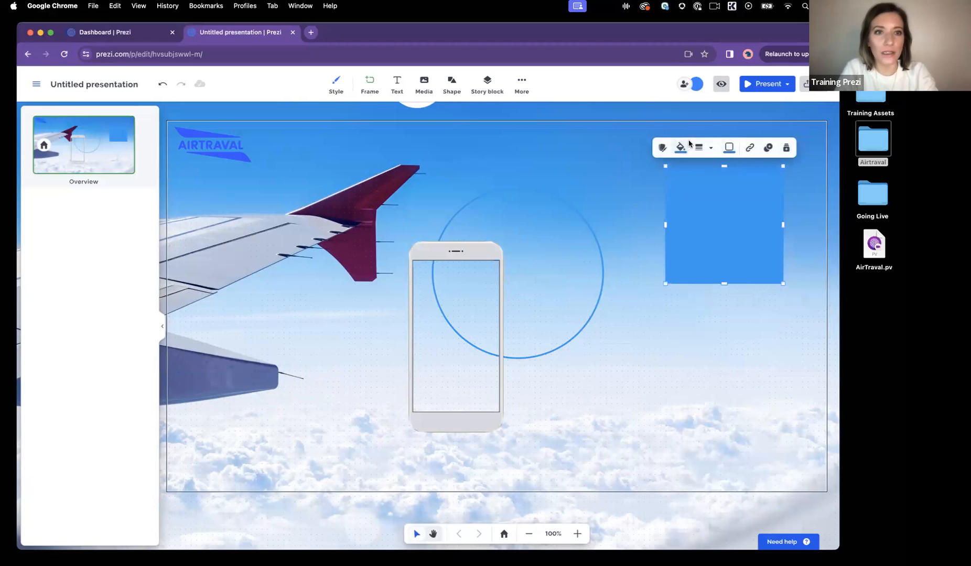
left_click(682, 148)
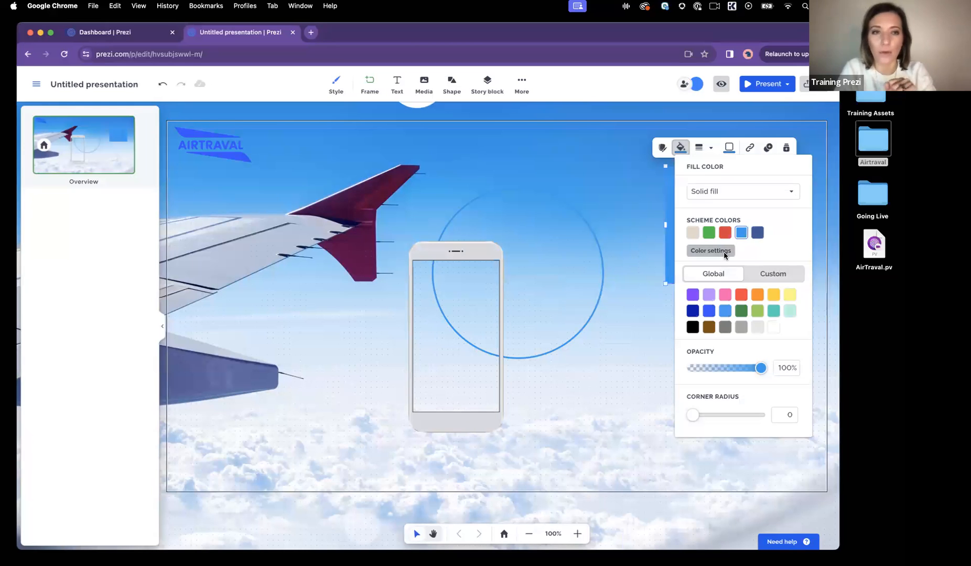
left_click(660, 225)
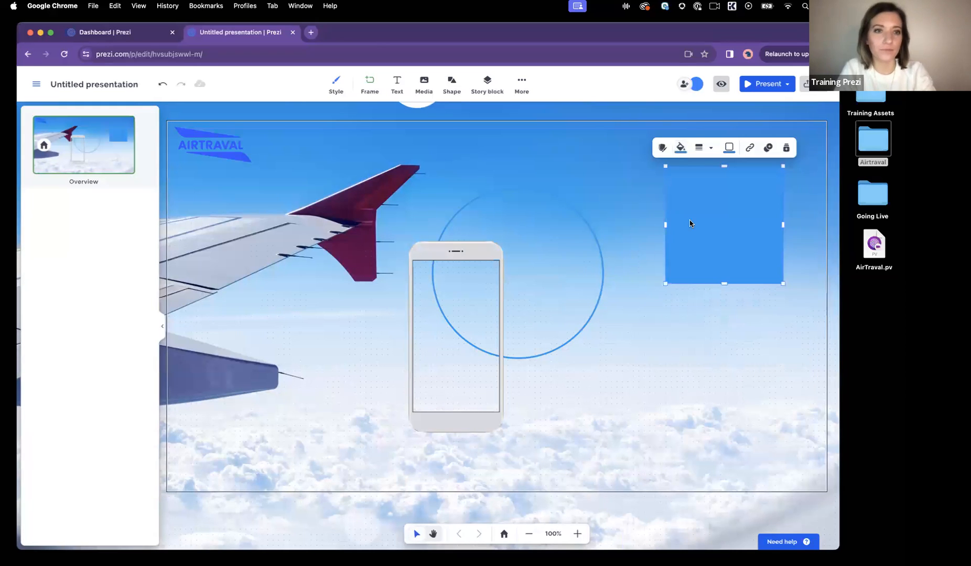
key("Delete")
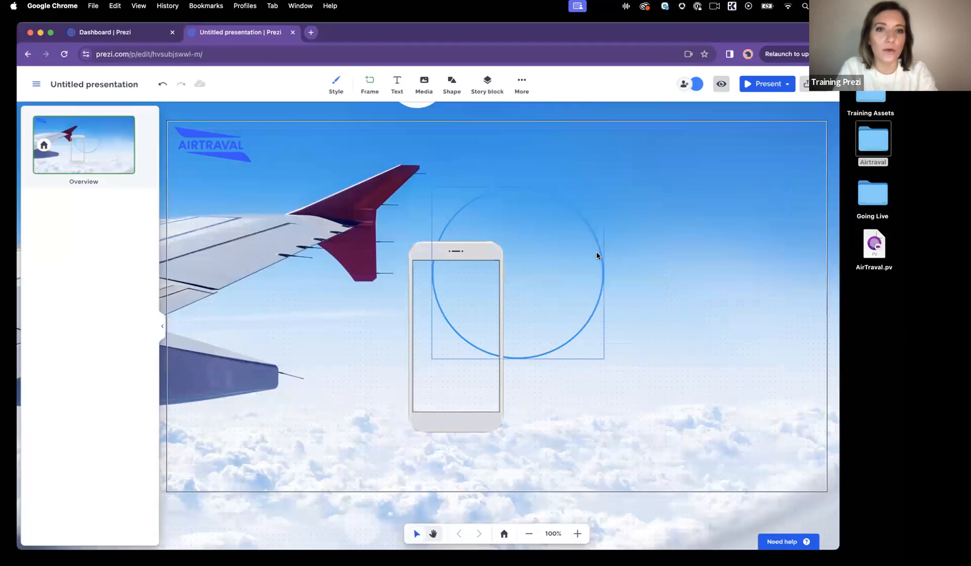
Step: Move the phone mockup to just below the wing tip and place the blue circle so it overlaps the phone's lower right side
left_click_drag(605, 262, 740, 250)
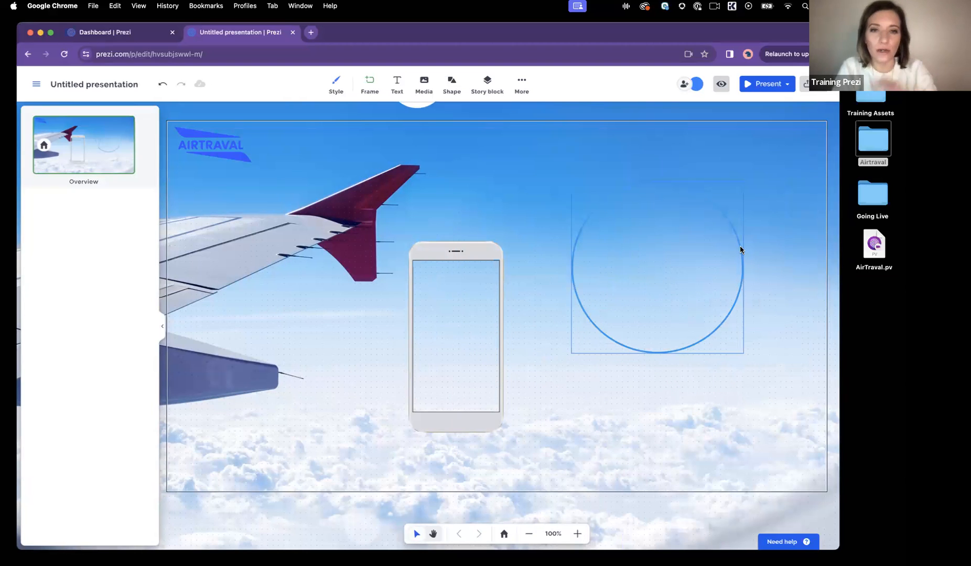
left_click_drag(436, 262, 650, 194)
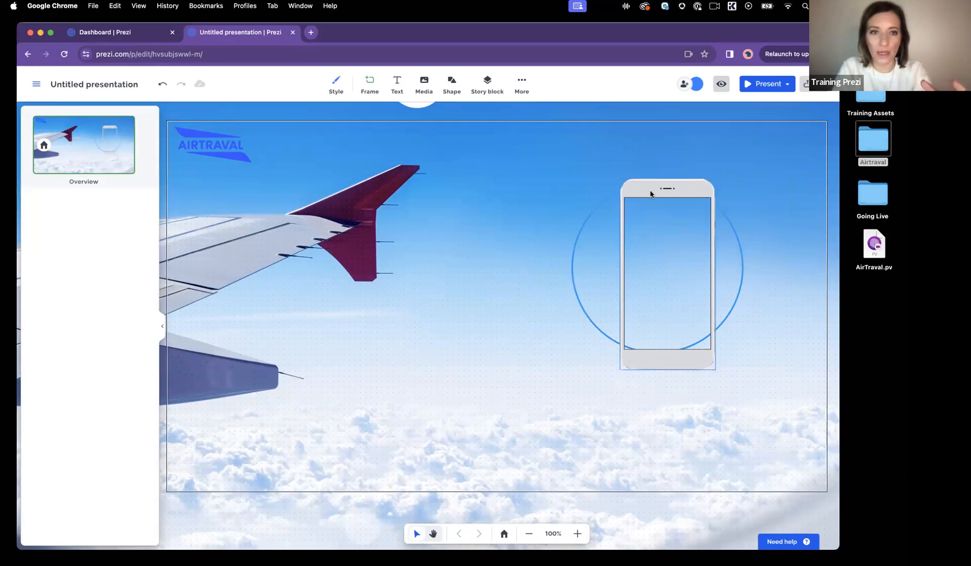
left_click_drag(650, 194, 372, 273)
left_click(527, 215)
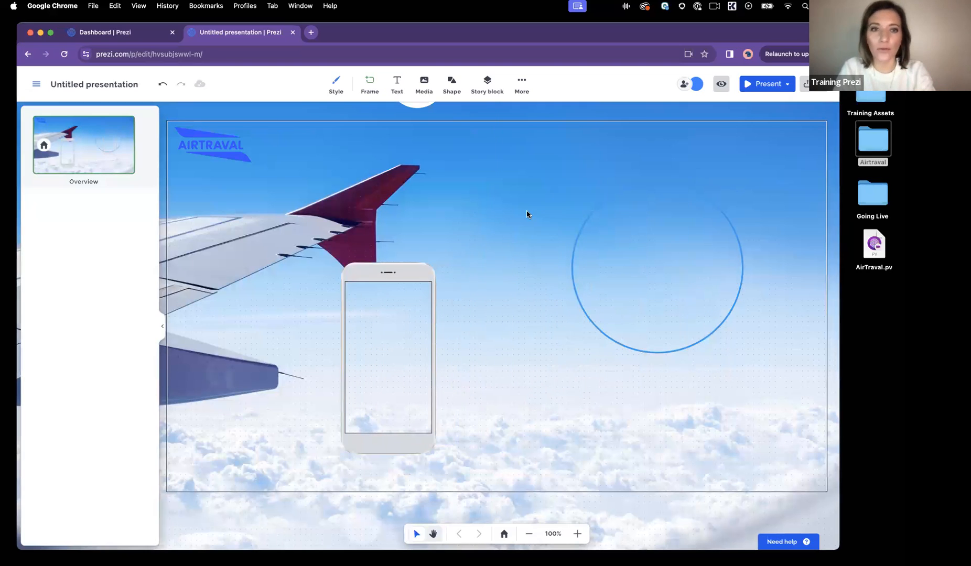
left_click_drag(577, 231, 467, 354)
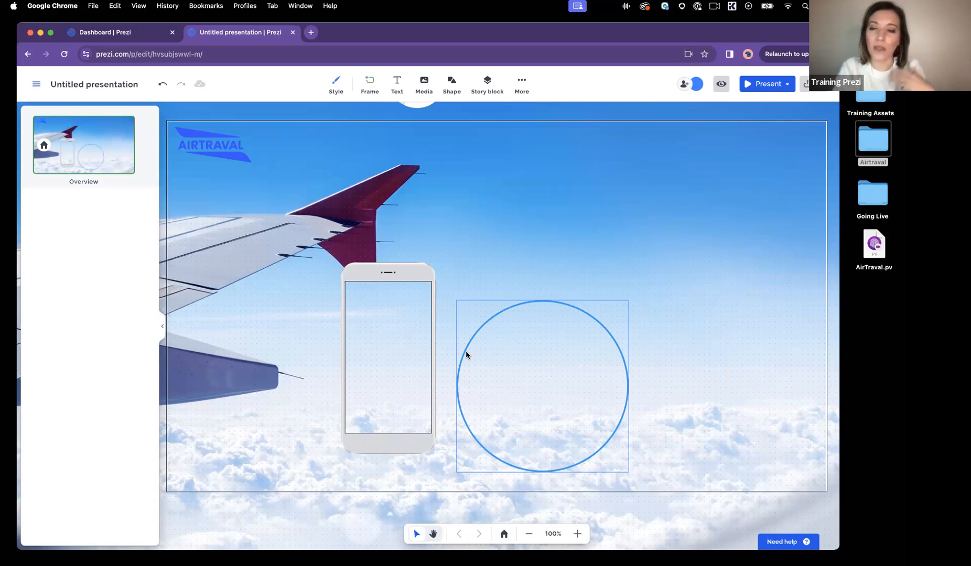
left_click_drag(485, 331, 441, 346)
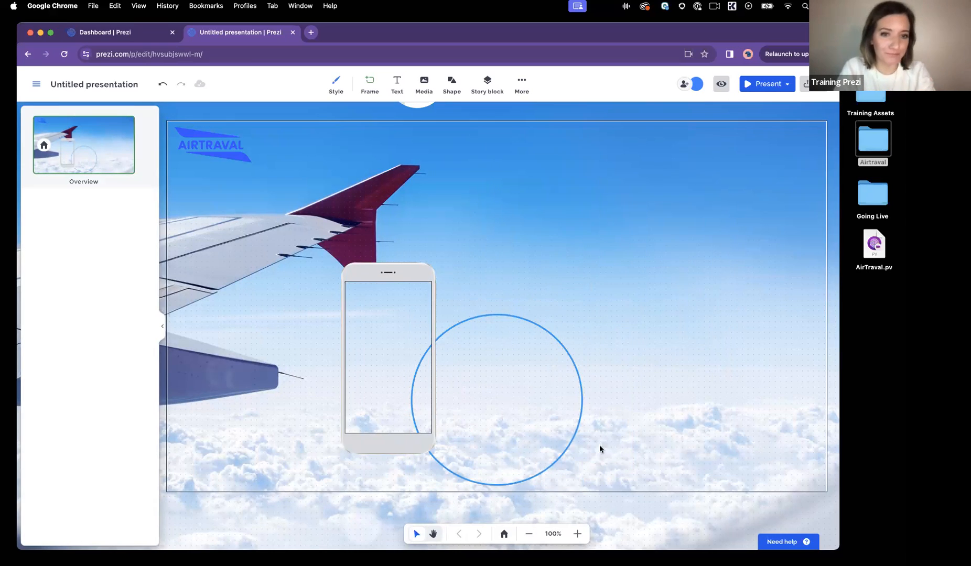
left_click(527, 364)
Step: Add mobile_scrn_new_03.png from the desktop's Airtraval folder to the upper right of the overview frame
left_click(880, 147)
double_click(880, 146)
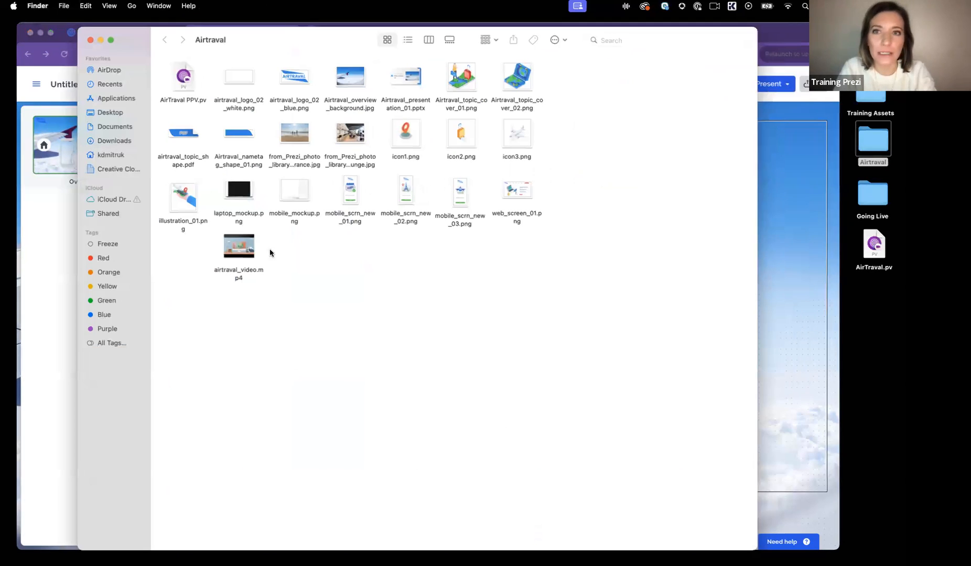
left_click_drag(455, 201, 774, 232)
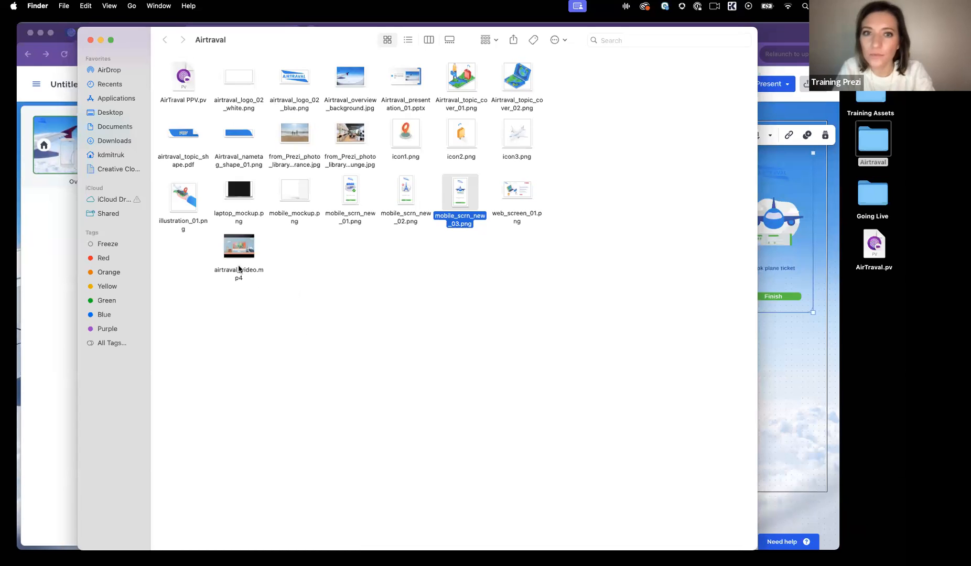
Step: Try to add airtraval_video.mp4 to the canvas, preview the video and close the Airtraval folder
left_click_drag(232, 251, 756, 169)
key("space")
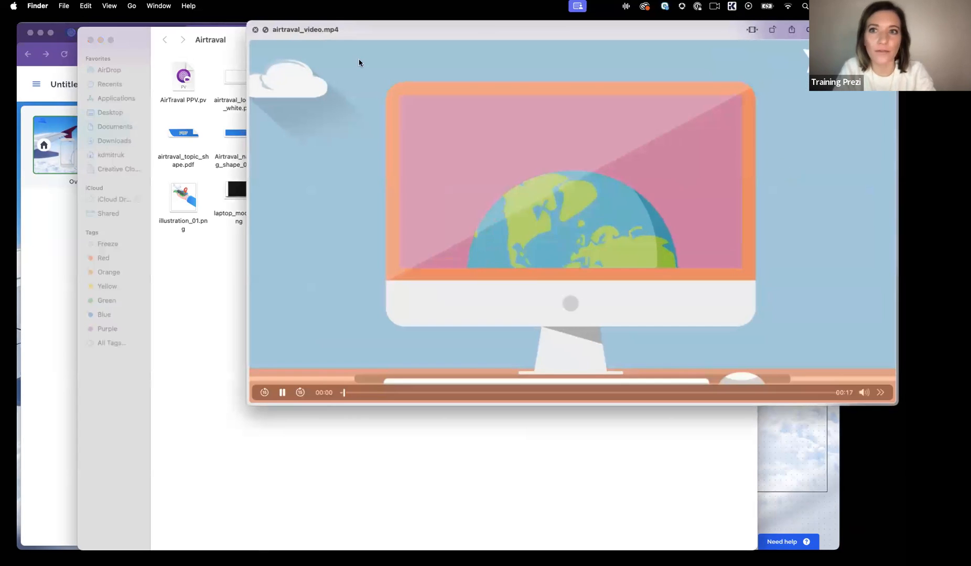
left_click(257, 30)
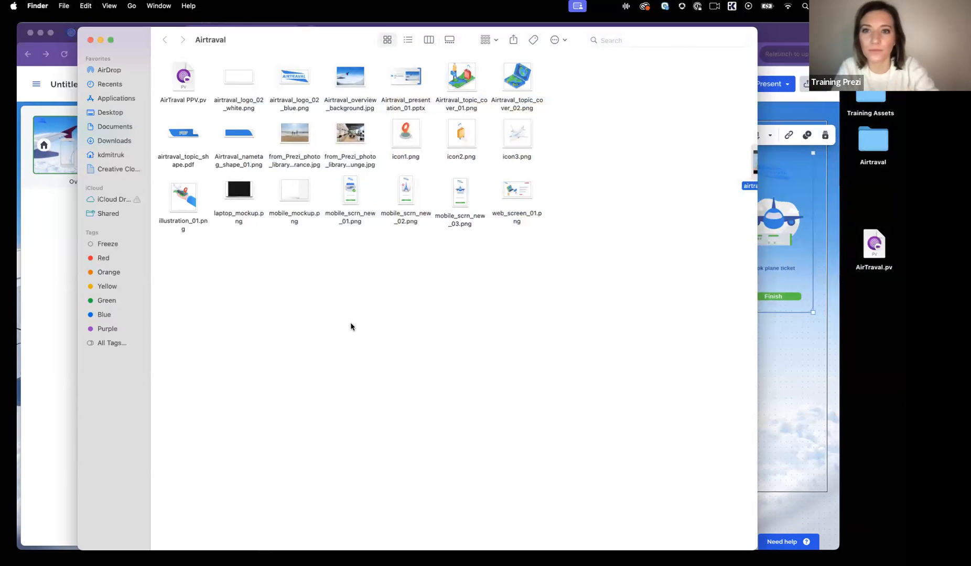
left_click(90, 40)
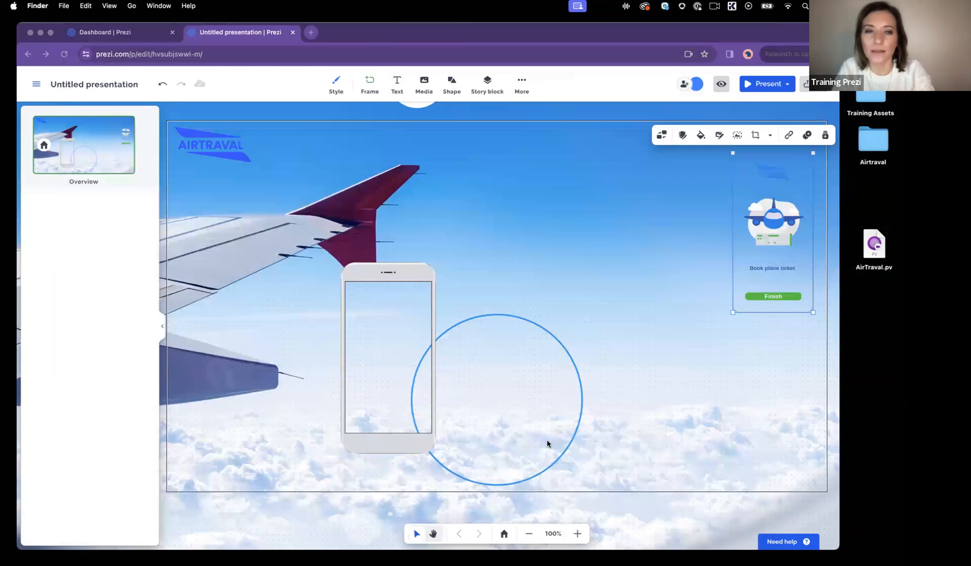
Step: Examine how the background extends beyond the overview frame and return to the overview
left_click(641, 247)
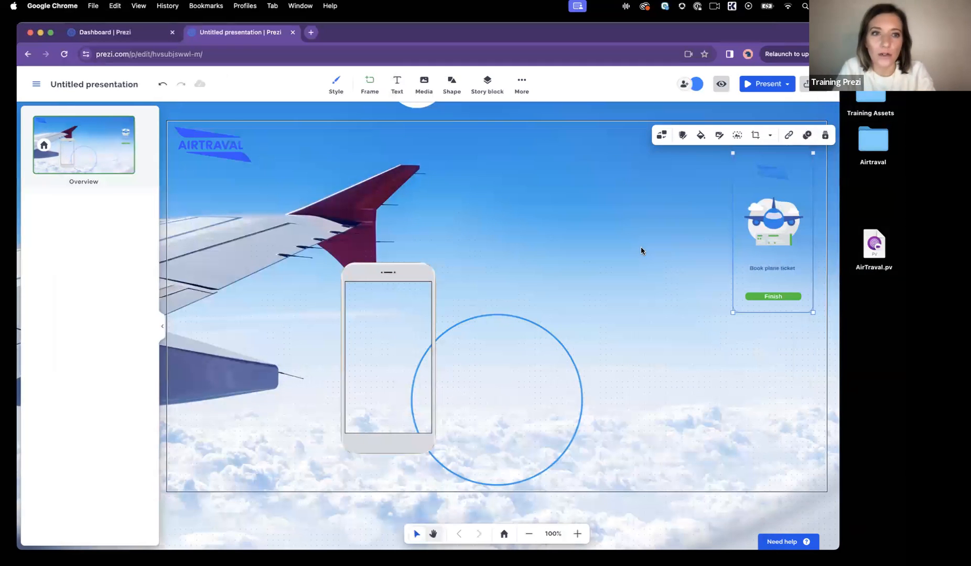
left_click(641, 251)
scroll(641, 251, "down", 5)
scroll(641, 251, "up", 3)
scroll(641, 251, "down", 3)
scroll(641, 250, "up", 3)
scroll(641, 250, "down", 1)
scroll(641, 250, "up", 3)
left_click(592, 177)
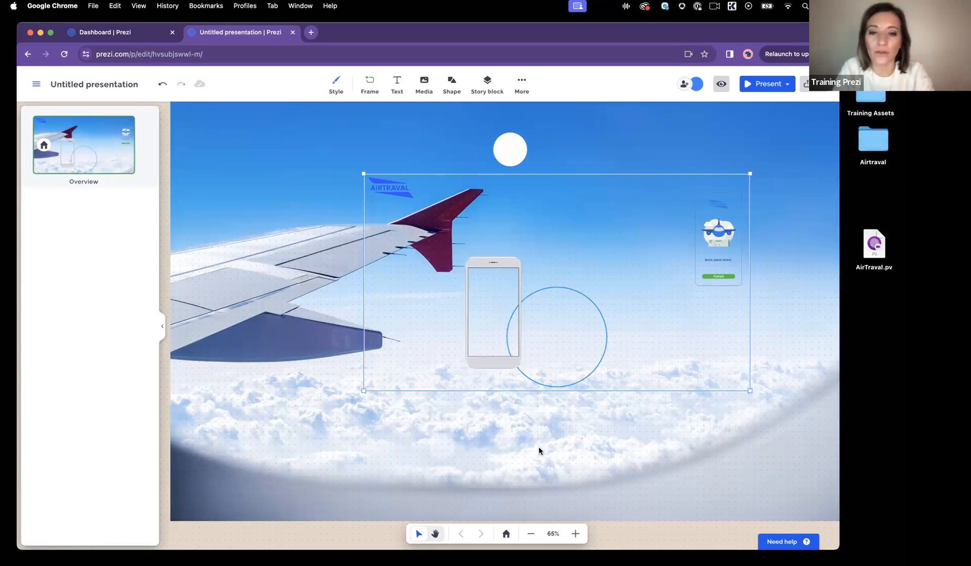
left_click(506, 534)
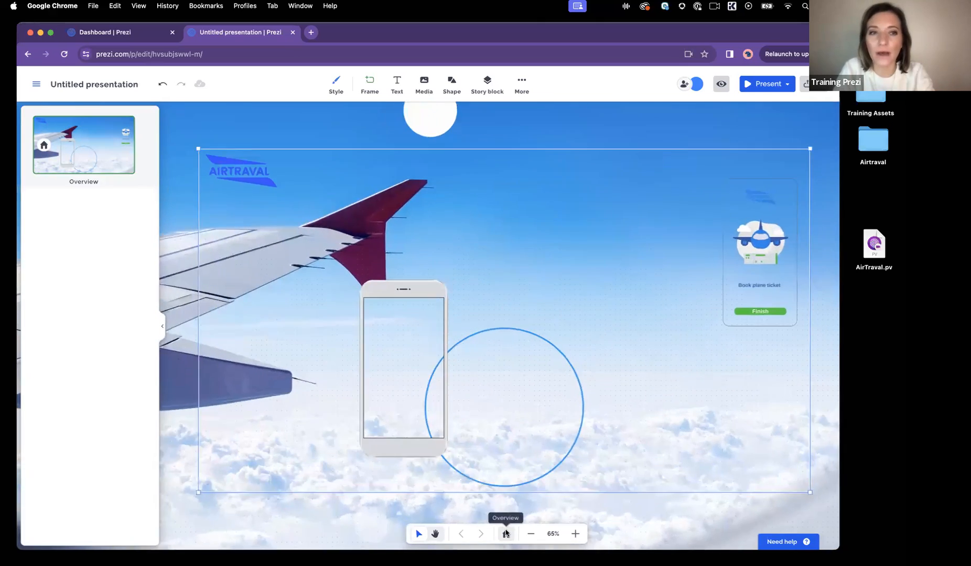
Step: Move the ticket-booking screen left and down, check the layout over the camera for recording alongside the content, and leave with the camera off
left_click_drag(754, 245, 696, 307)
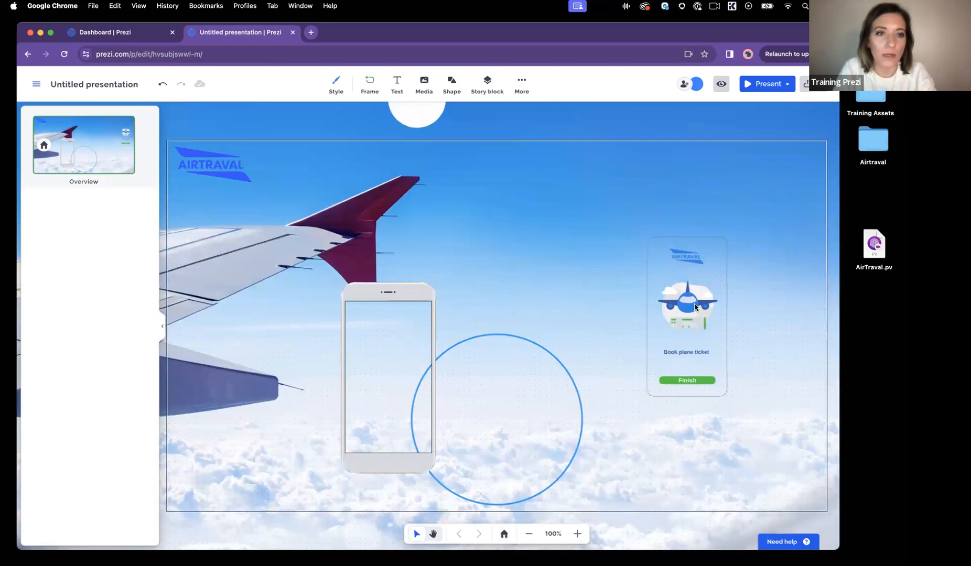
left_click(787, 84)
left_click(767, 147)
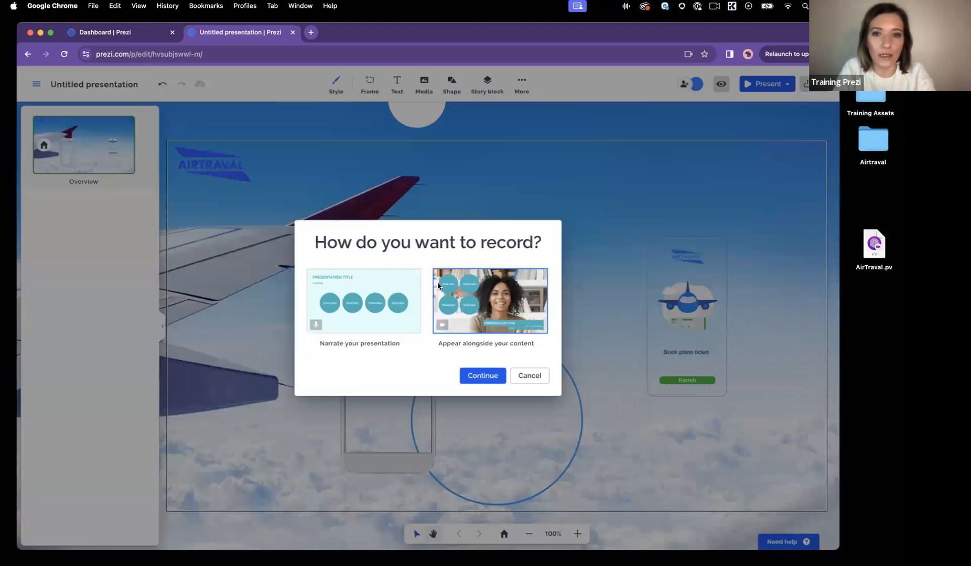
left_click(522, 376)
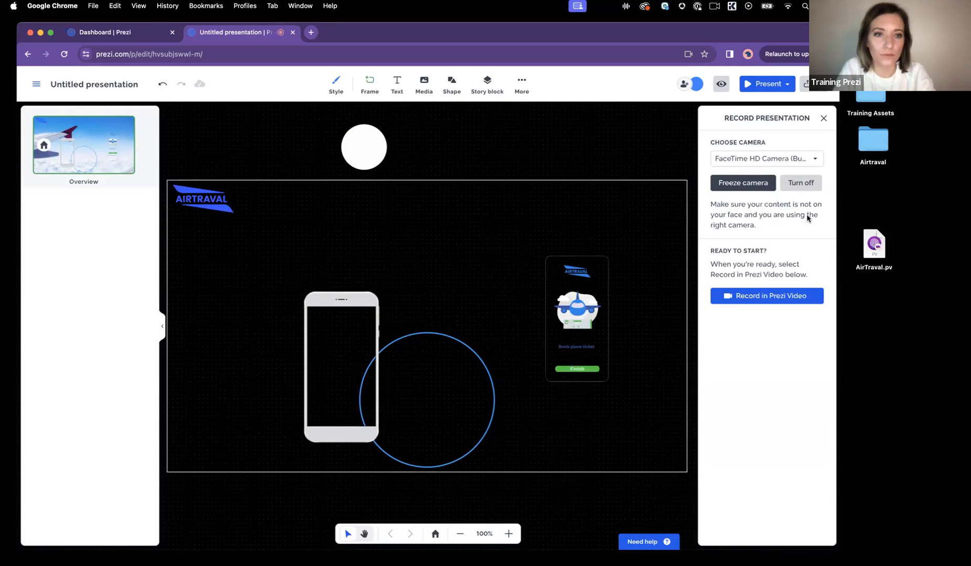
mouse_move(581, 356)
left_mouse_down()
mouse_move(549, 334)
mouse_move(582, 360)
left_mouse_up()
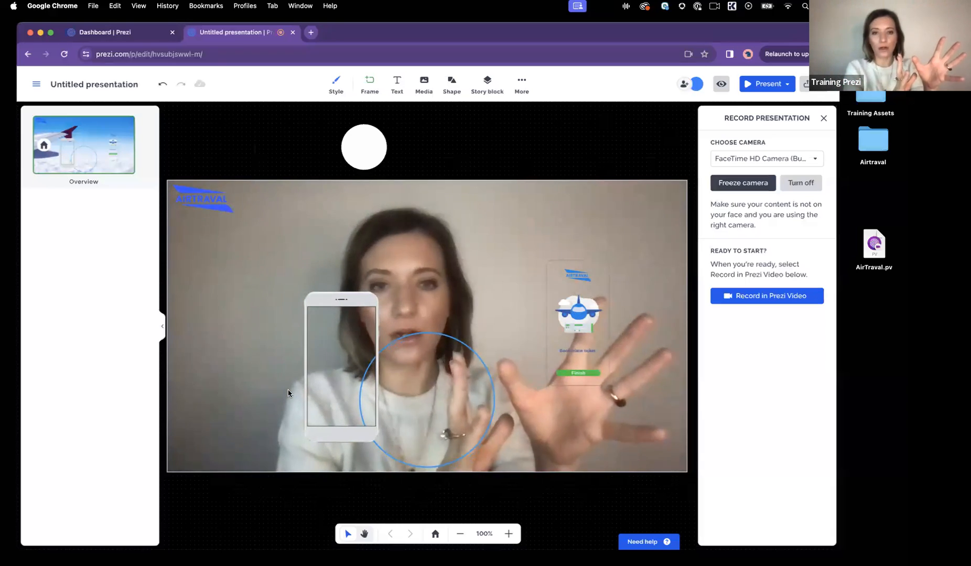
left_click(801, 184)
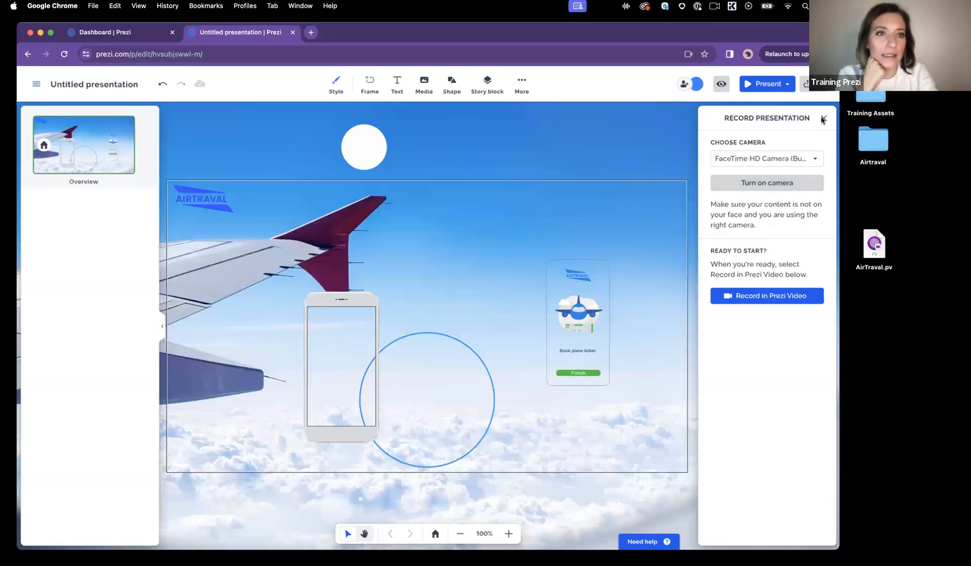
left_click(823, 119)
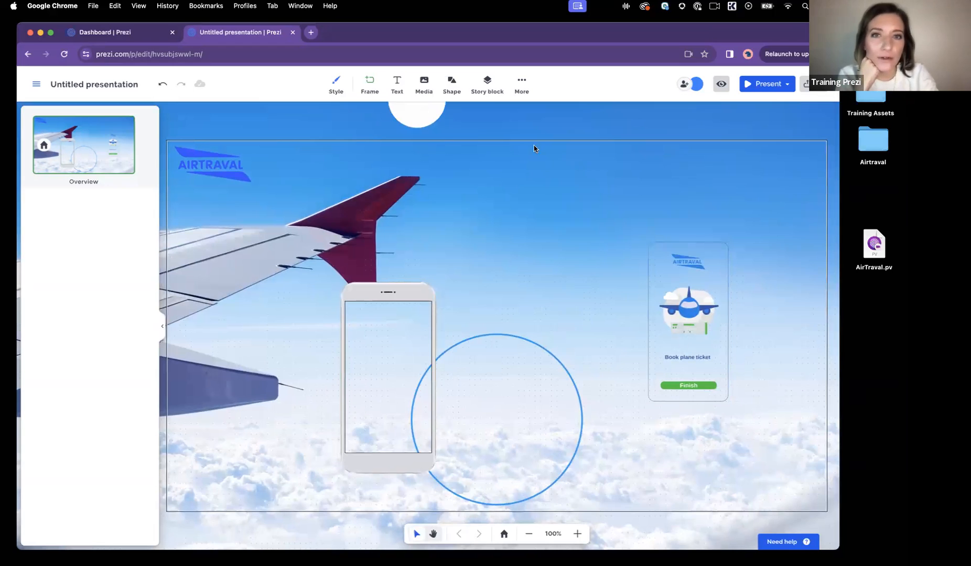
Step: Add a square shape and place it just left of the ticket-booking screen
left_click(451, 79)
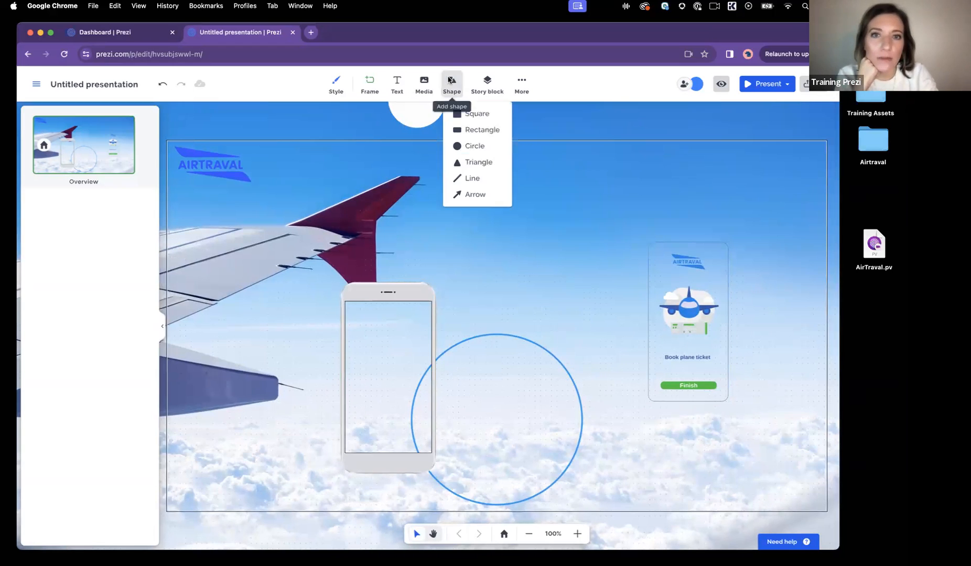
left_click(473, 114)
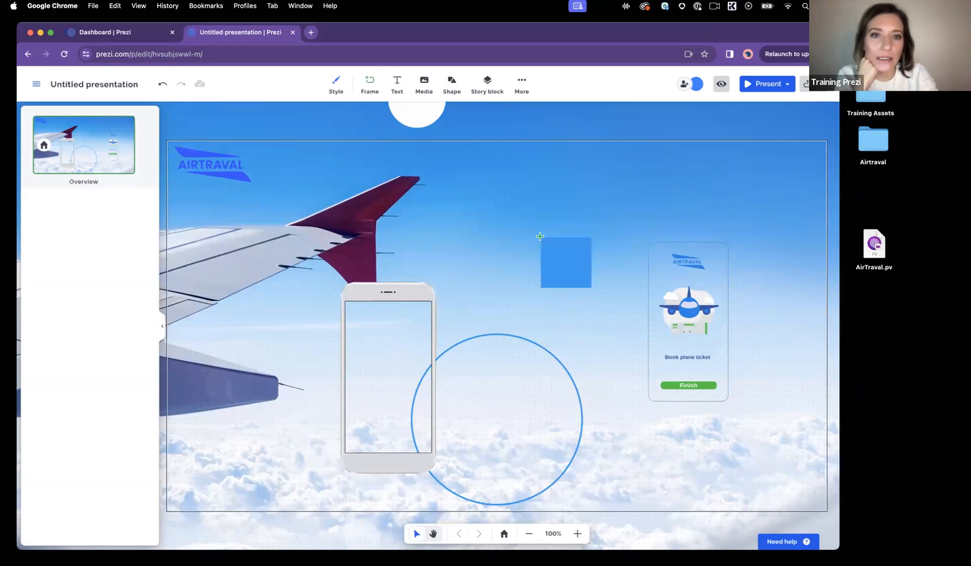
left_click(551, 204)
left_click_drag(568, 233, 617, 278)
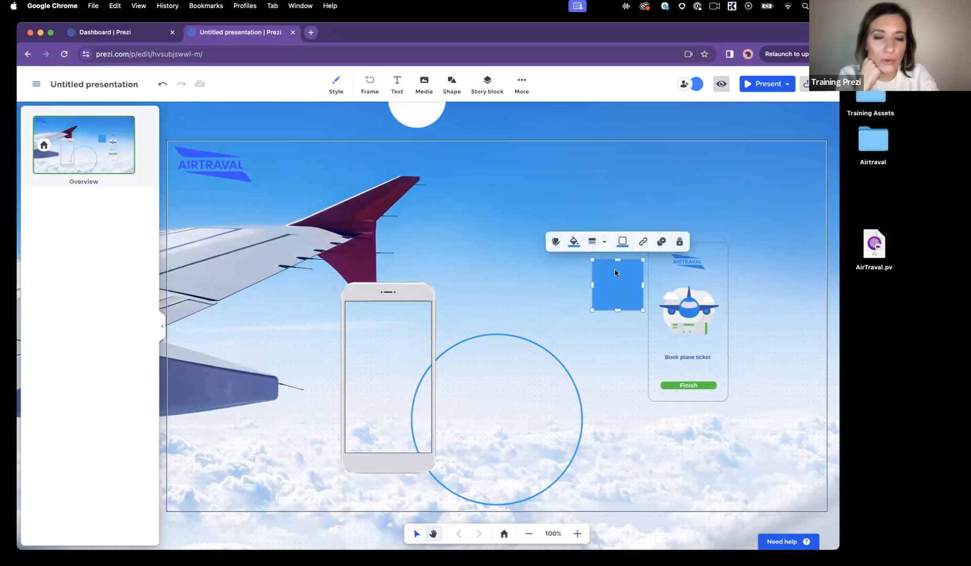
Step: Bring the ticket-booking screen to the front and move the square behind its upper left corner
right_click(665, 288)
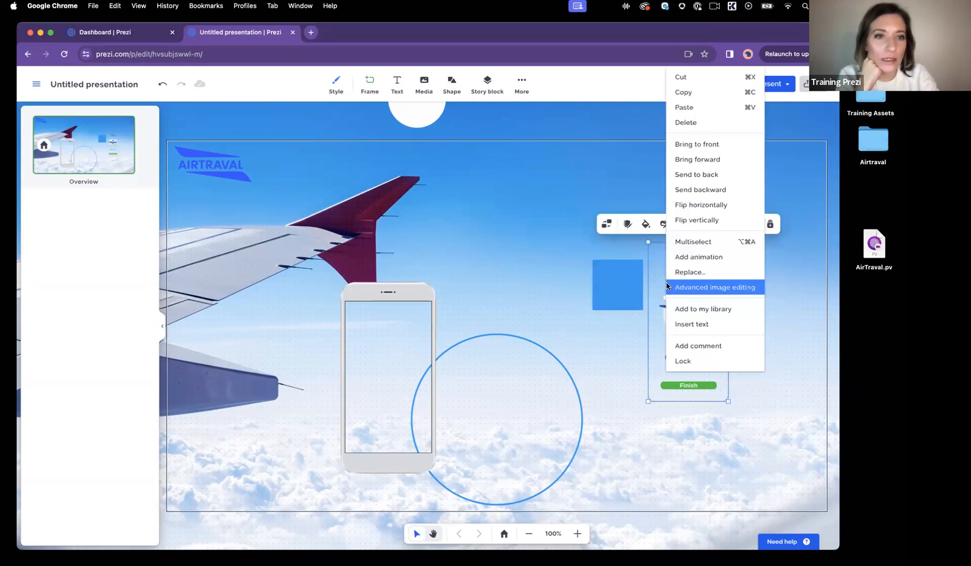
left_click(705, 146)
left_click_drag(613, 297, 663, 274)
left_click(663, 273)
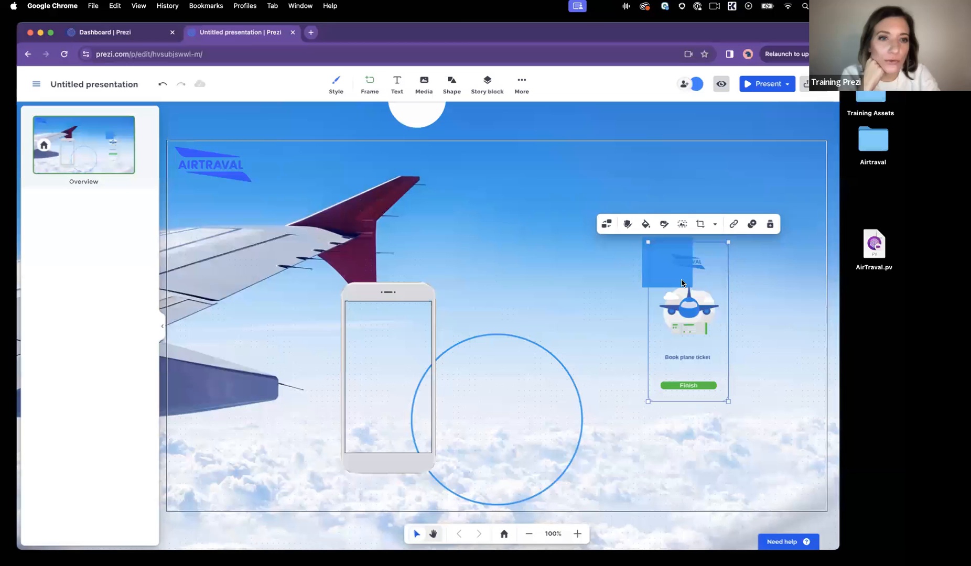
Step: Stretch the square taller and wider into a rectangle that roughly matches the ticket-booking screen's size
left_click(646, 254)
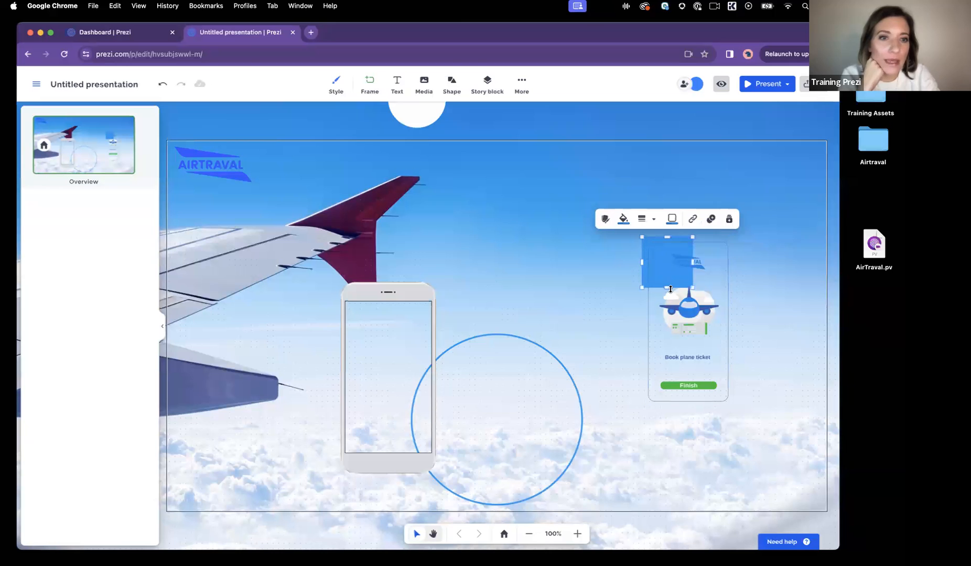
left_click_drag(670, 309, 667, 399)
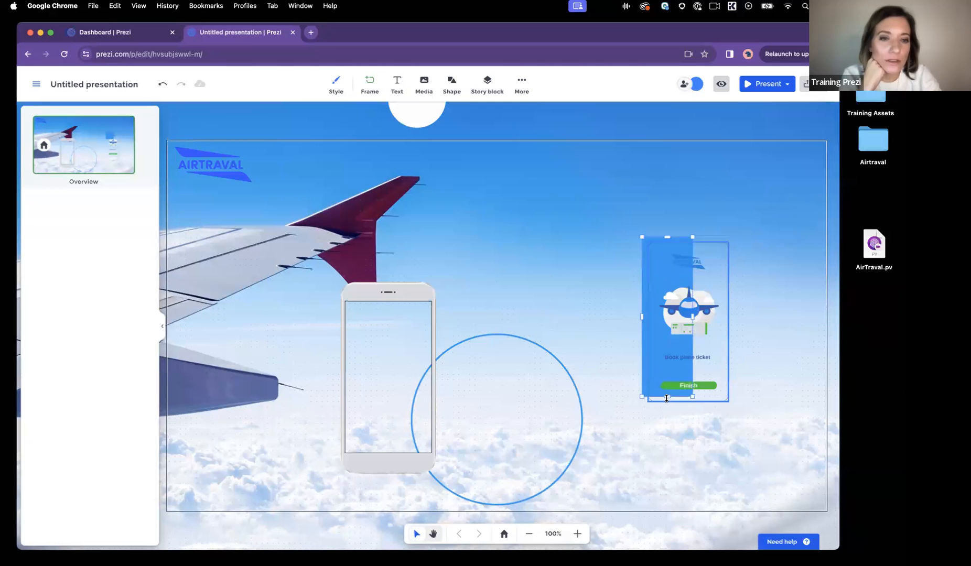
left_click_drag(703, 316, 722, 316)
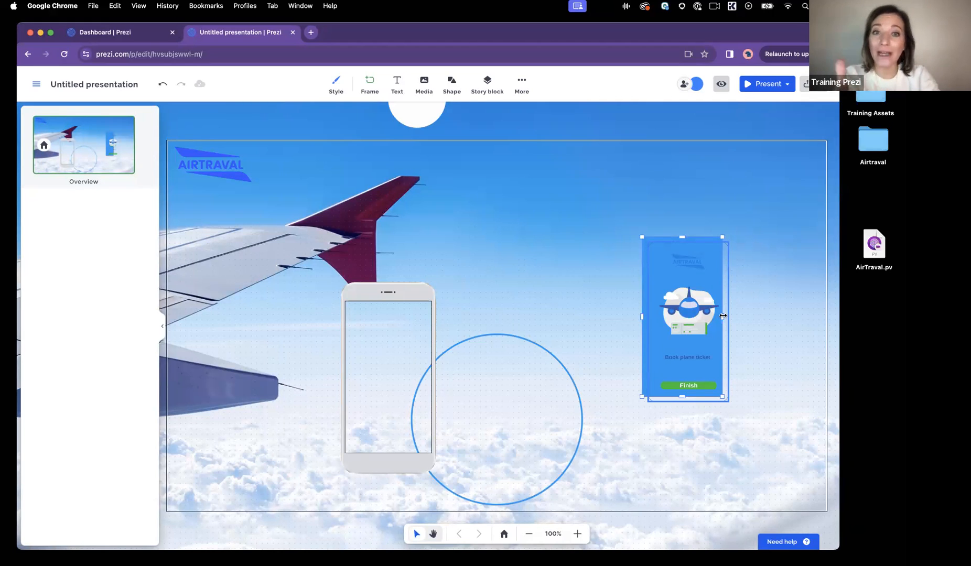
left_click_drag(722, 317, 723, 316)
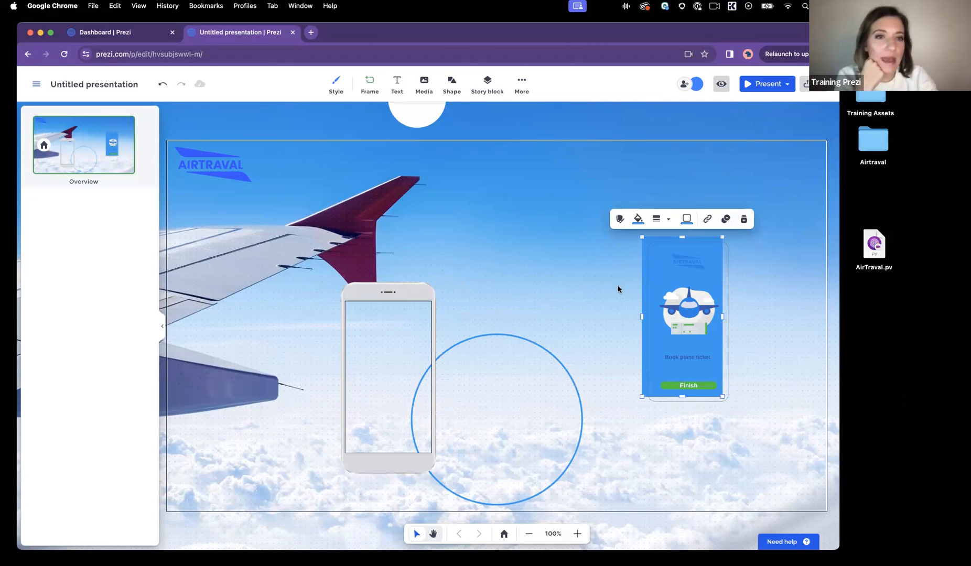
Step: Round the blue rectangle's corners to a radius of 12 and shift it slightly to align behind the ticket-booking screen
left_click(638, 220)
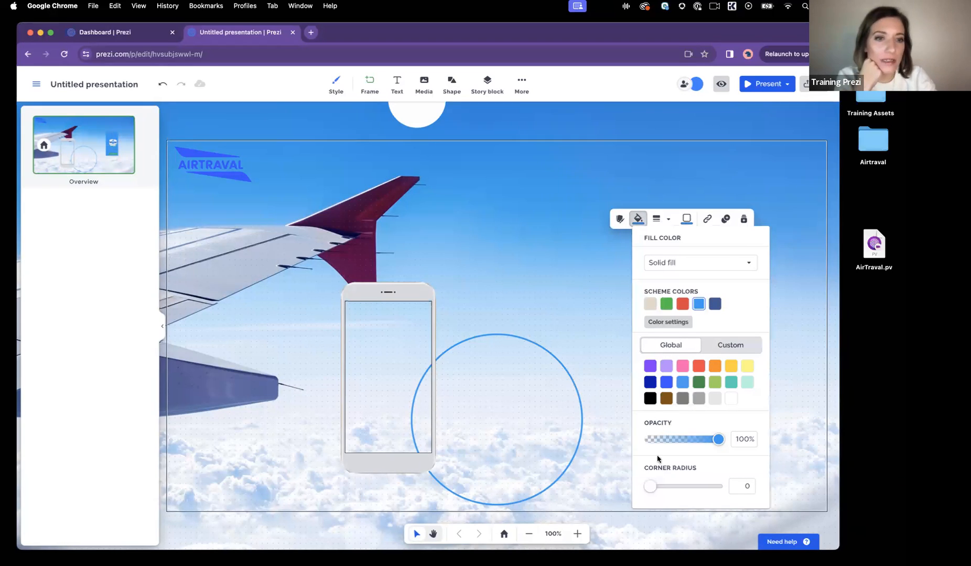
left_click(601, 357)
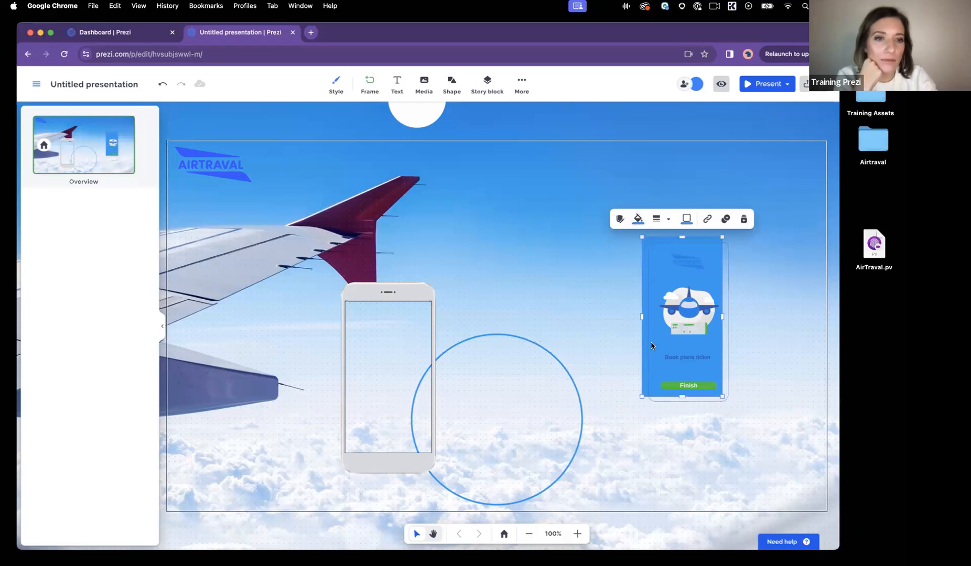
left_click(639, 220)
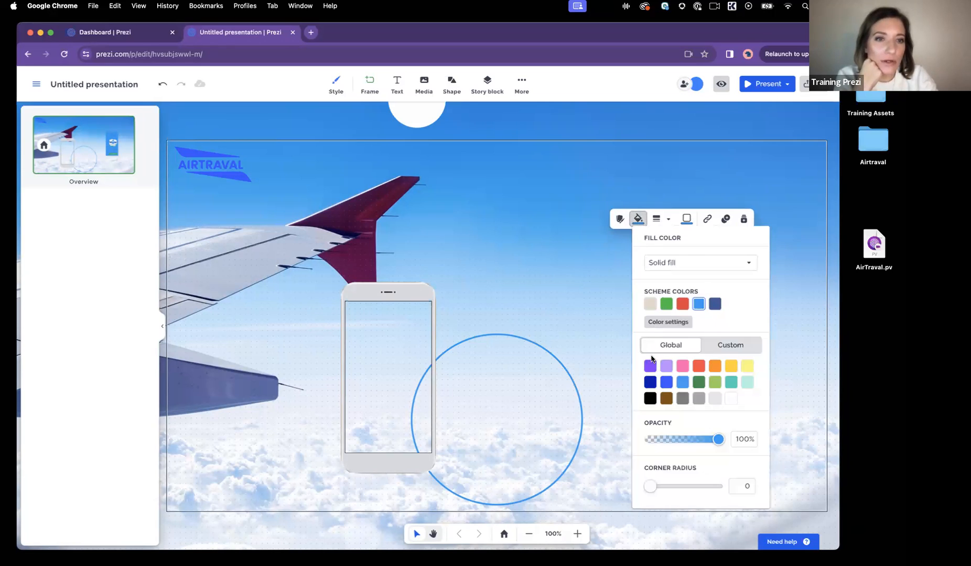
left_click(659, 485)
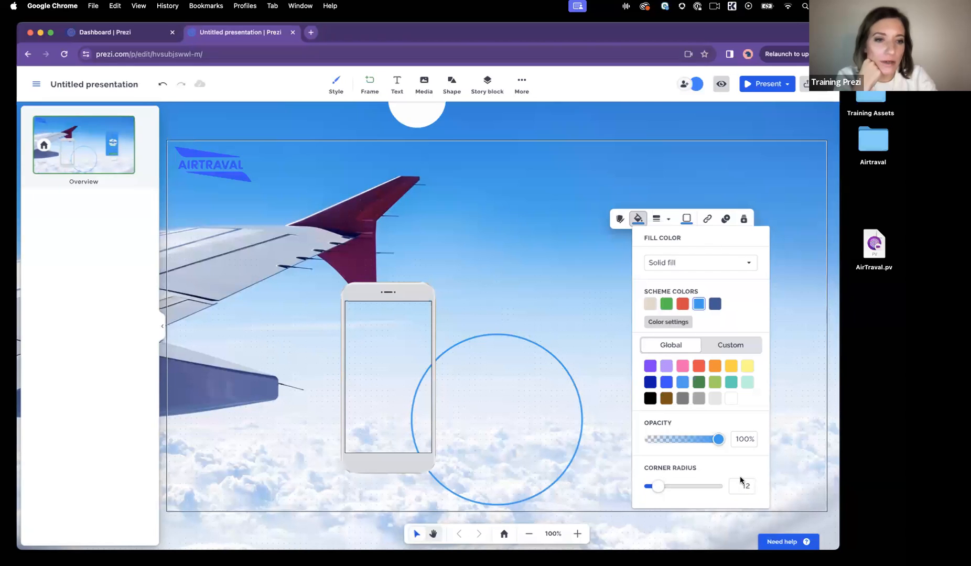
left_click(615, 439)
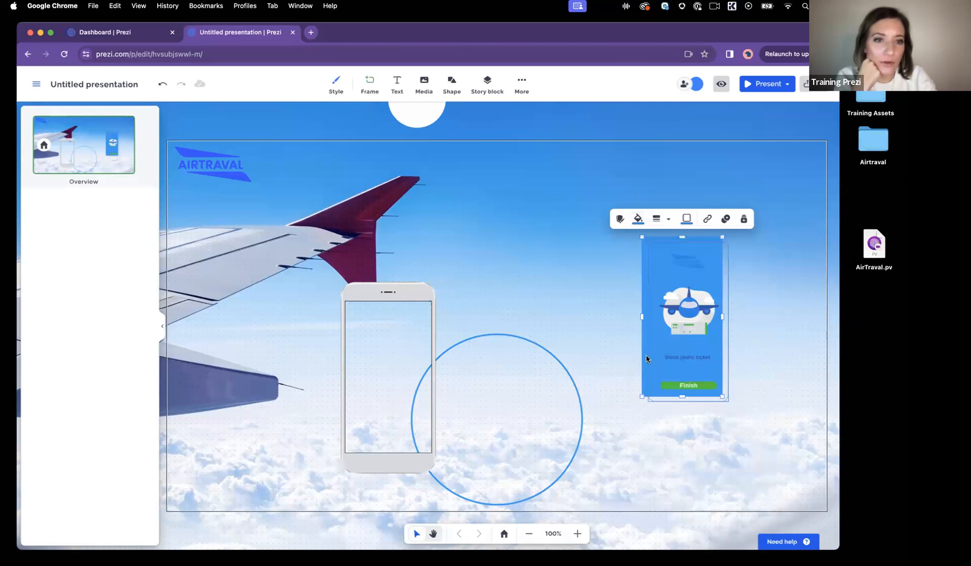
left_click_drag(650, 368, 653, 368)
left_click(671, 457)
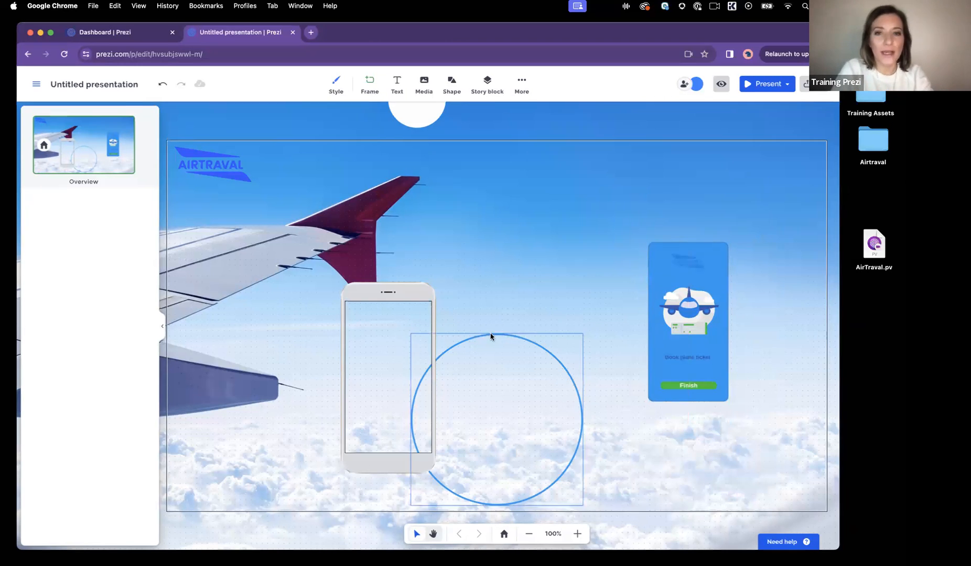
Step: Move the phone mockup over the ticket-booking screen, bring it to the front, and shrink it to frame the screen
left_click_drag(412, 285, 641, 237)
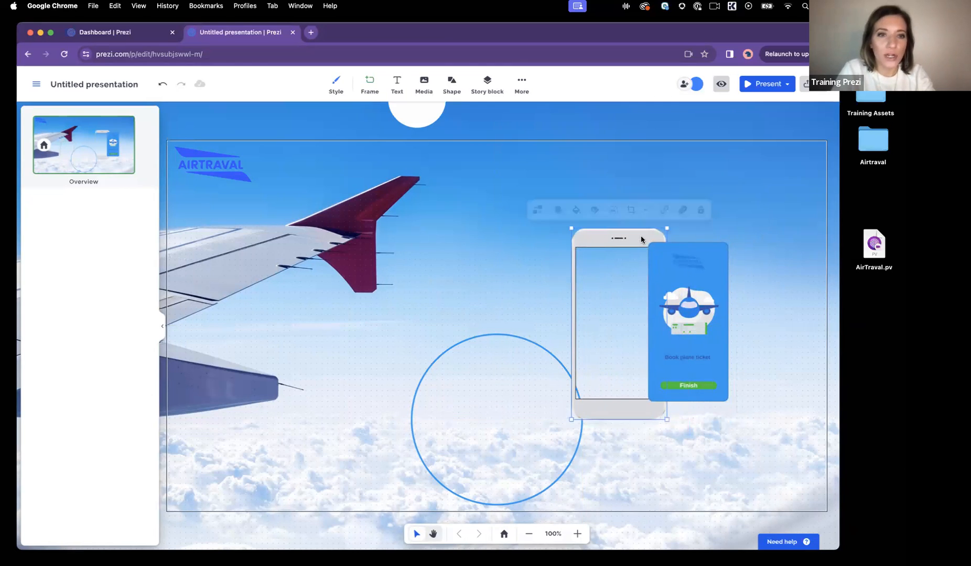
right_click(641, 237)
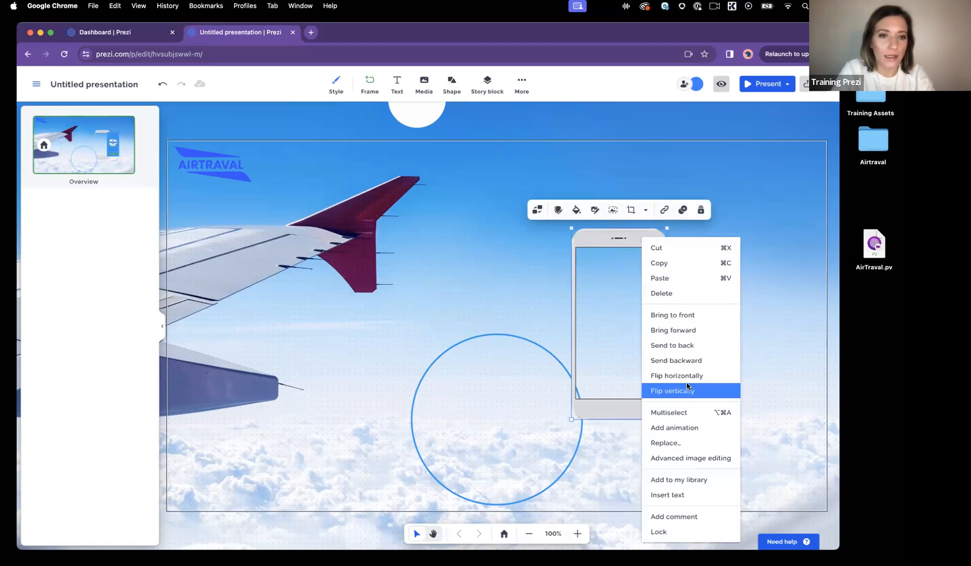
left_click(692, 316)
left_click_drag(650, 238, 708, 231)
mouse_move(733, 415)
left_mouse_down()
mouse_move(716, 390)
mouse_move(718, 406)
left_mouse_up()
left_click(728, 436)
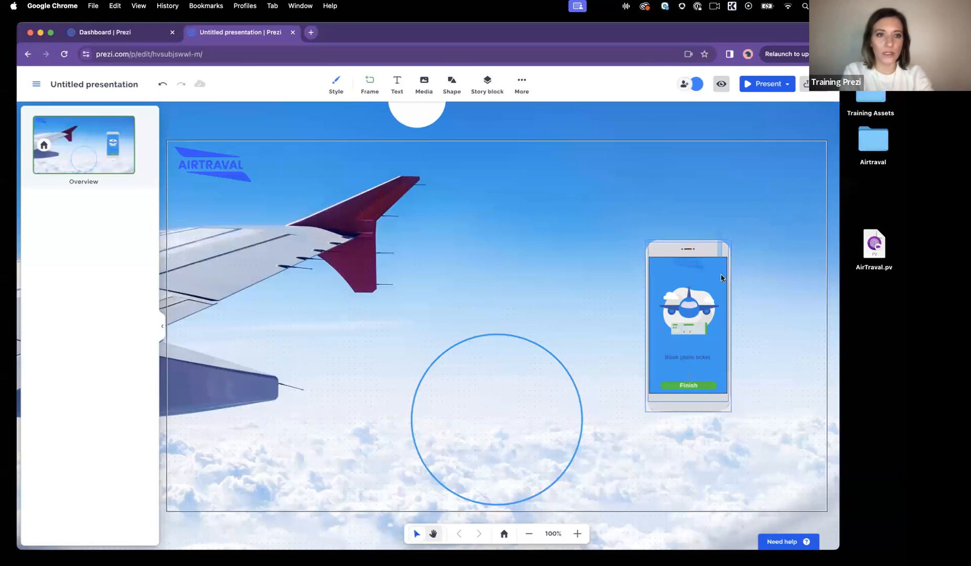
Step: Group the phone mockup with its screen and rectangle, then enlarge the group and position it in the slide's right half
left_click_drag(723, 384, 732, 436)
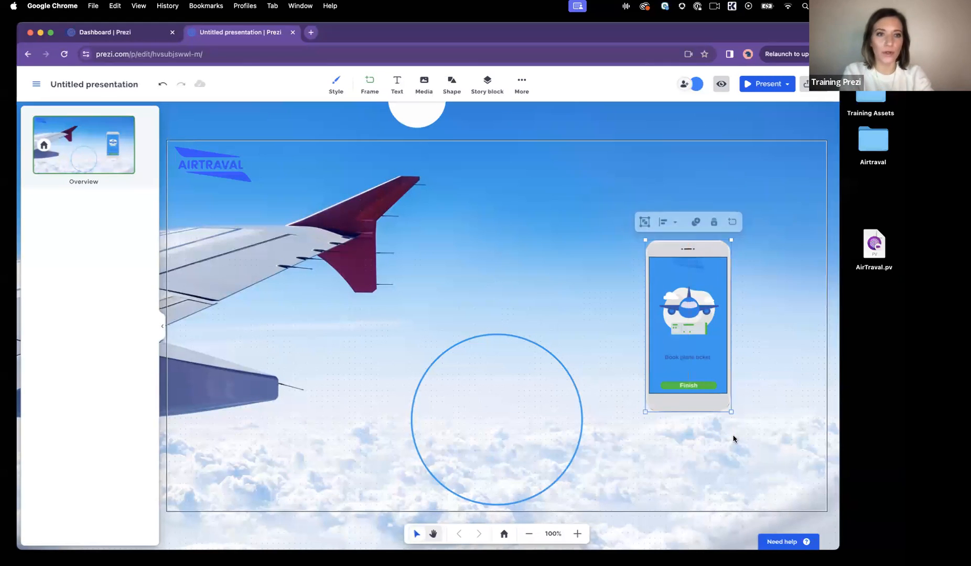
left_click(645, 222)
left_click_drag(688, 274, 654, 257)
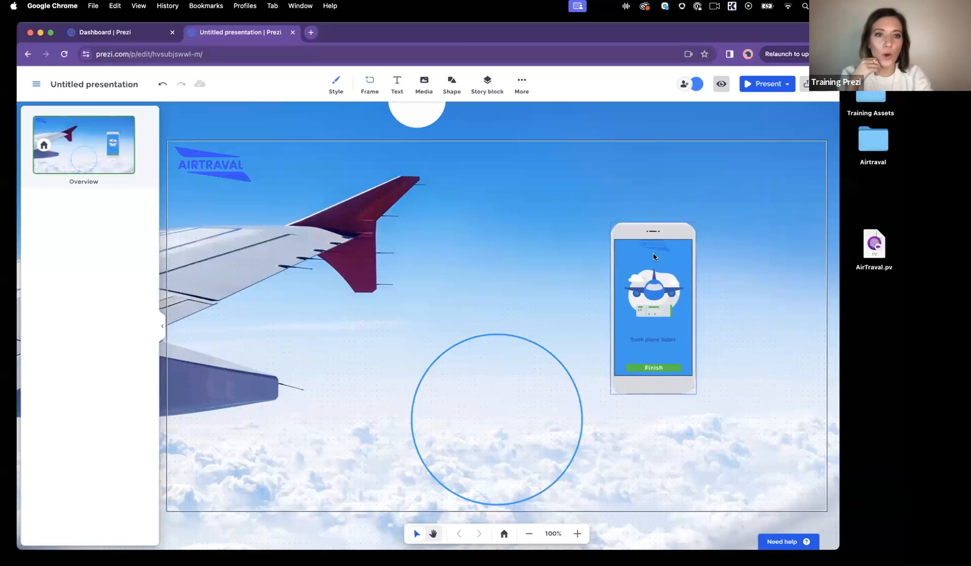
left_click(694, 381)
left_click_drag(721, 400, 759, 436)
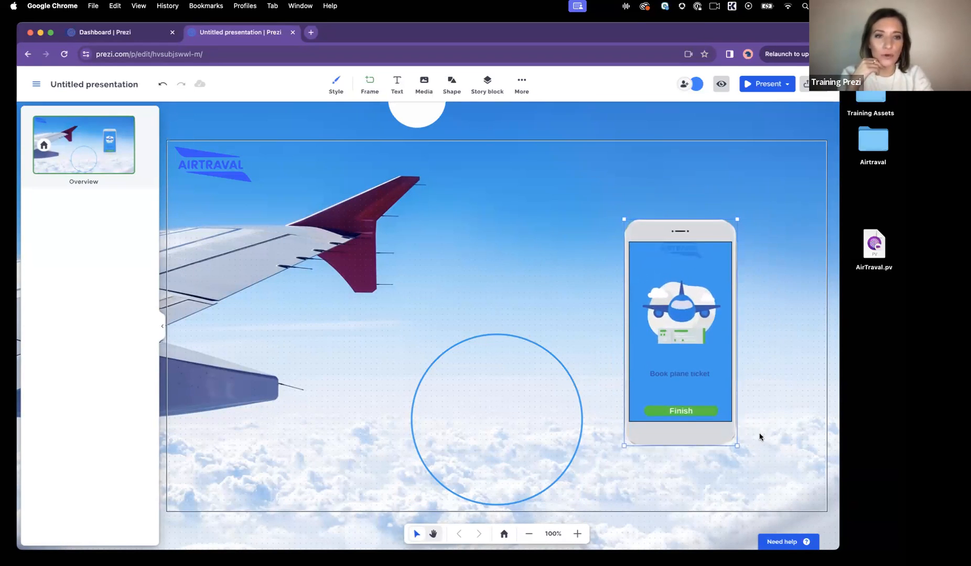
mouse_move(698, 434)
left_mouse_down()
mouse_move(696, 420)
mouse_move(767, 466)
mouse_move(690, 454)
mouse_move(700, 450)
left_mouse_up()
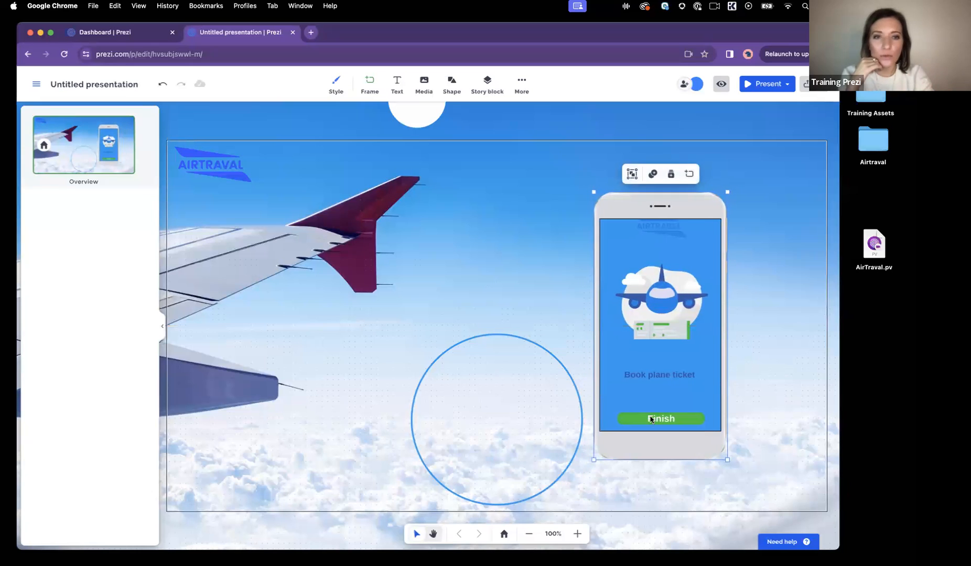
Step: Enlarge the circle outline and center it behind the phone group so that it extends past both sides of the phone
left_click_drag(524, 342, 640, 230)
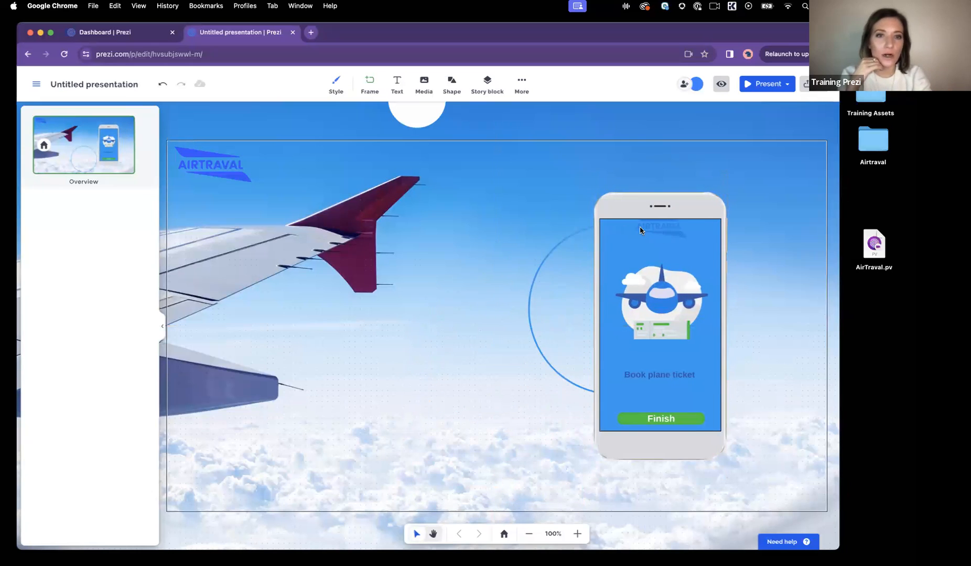
left_click(536, 280)
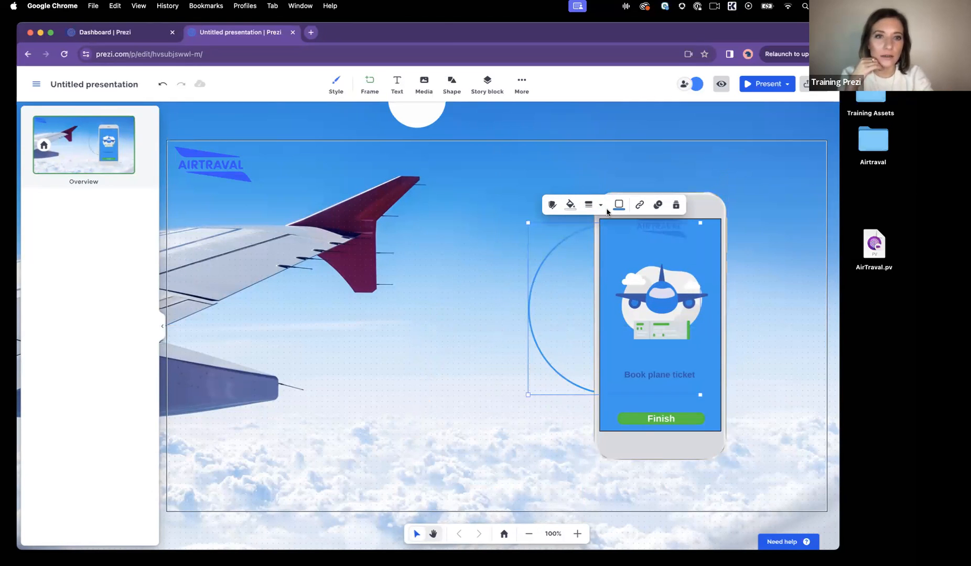
left_click_drag(557, 248, 407, 373)
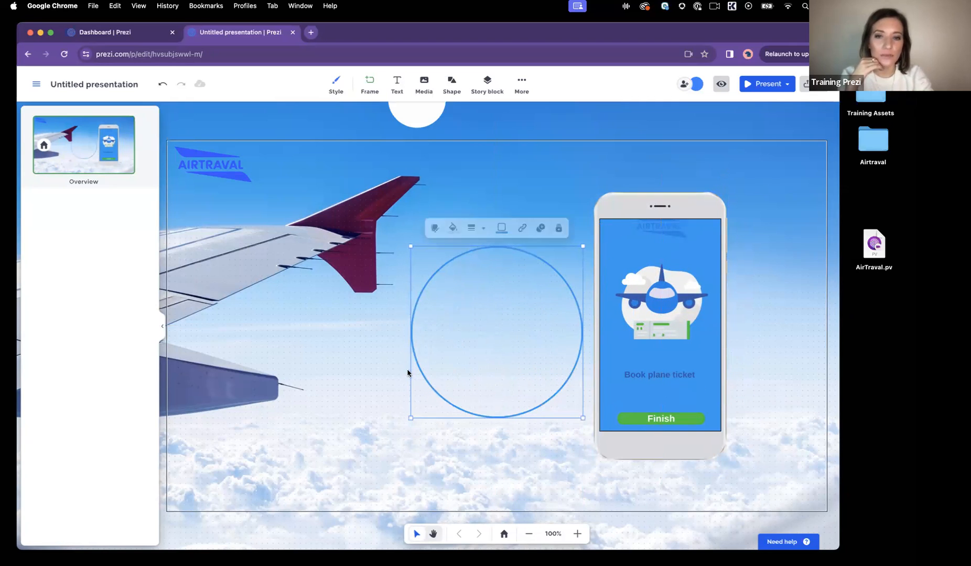
left_click_drag(411, 415, 362, 471)
left_click_drag(386, 365, 543, 341)
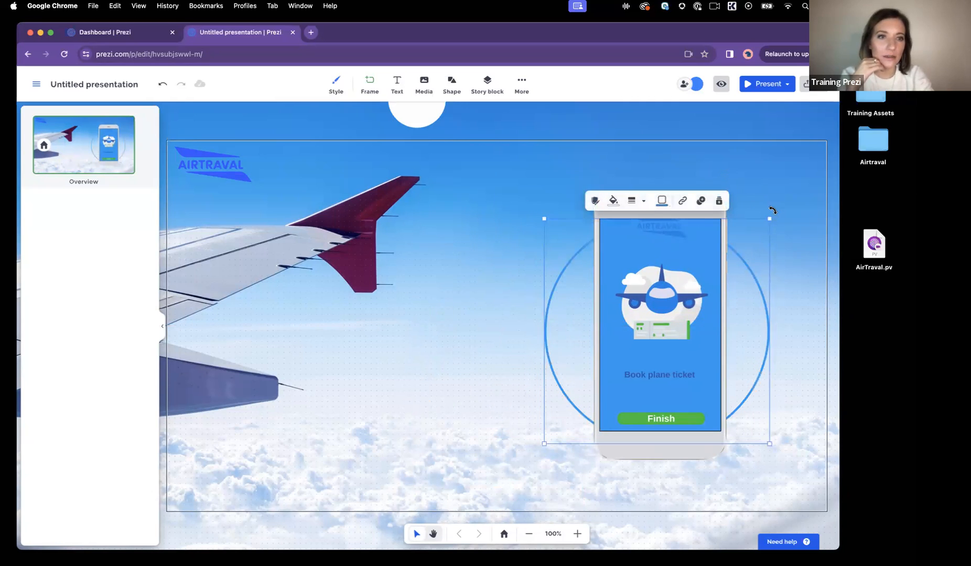
left_click_drag(771, 219, 793, 195)
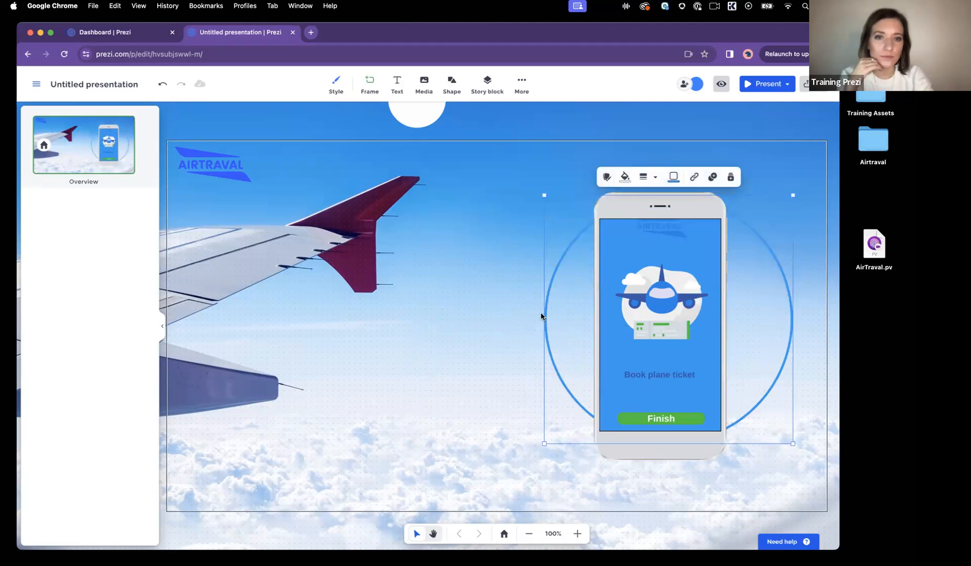
left_click_drag(547, 318, 539, 324)
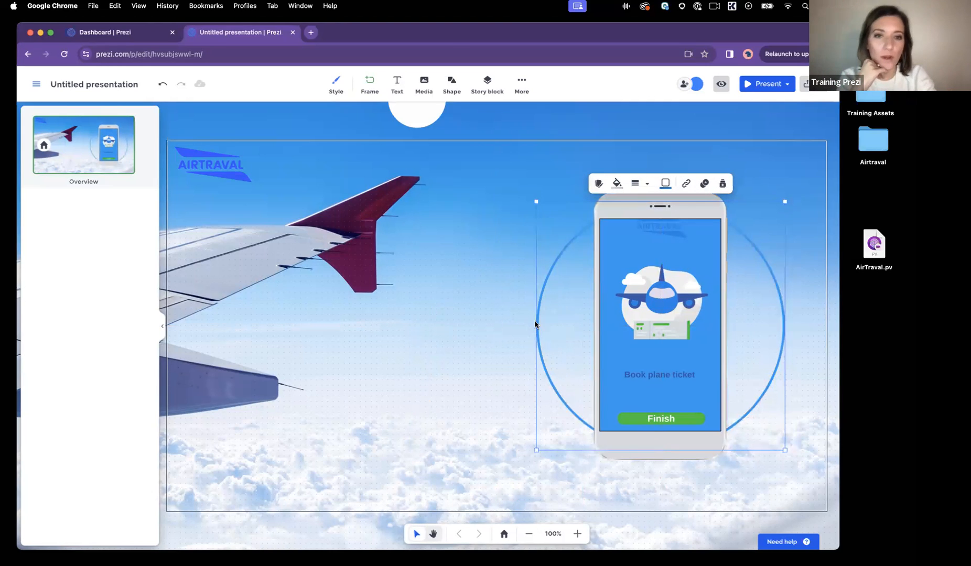
mouse_move(536, 326)
left_mouse_down()
mouse_move(523, 326)
mouse_move(534, 327)
left_mouse_up()
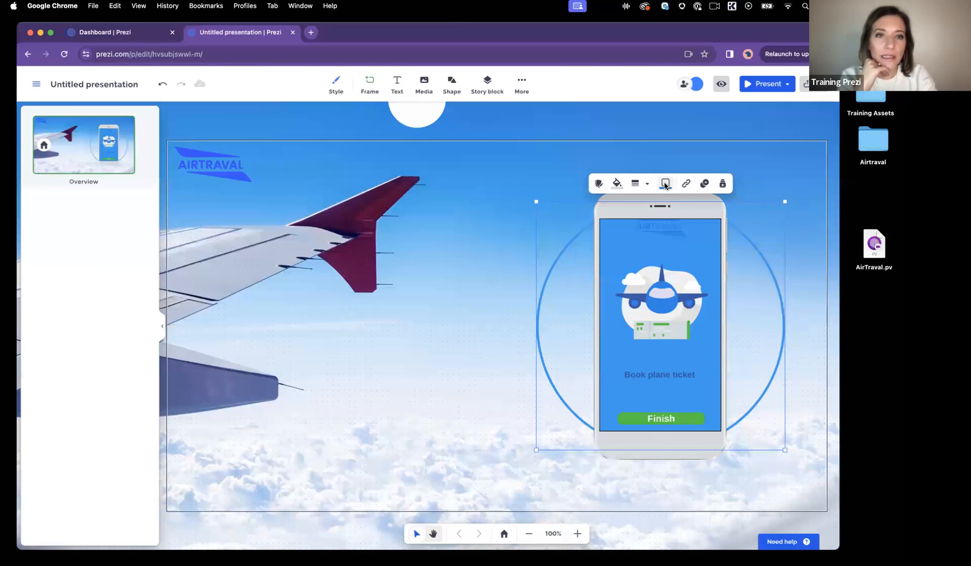
Step: Try out the circle's fill opacity and return it to 0%
left_click(617, 183)
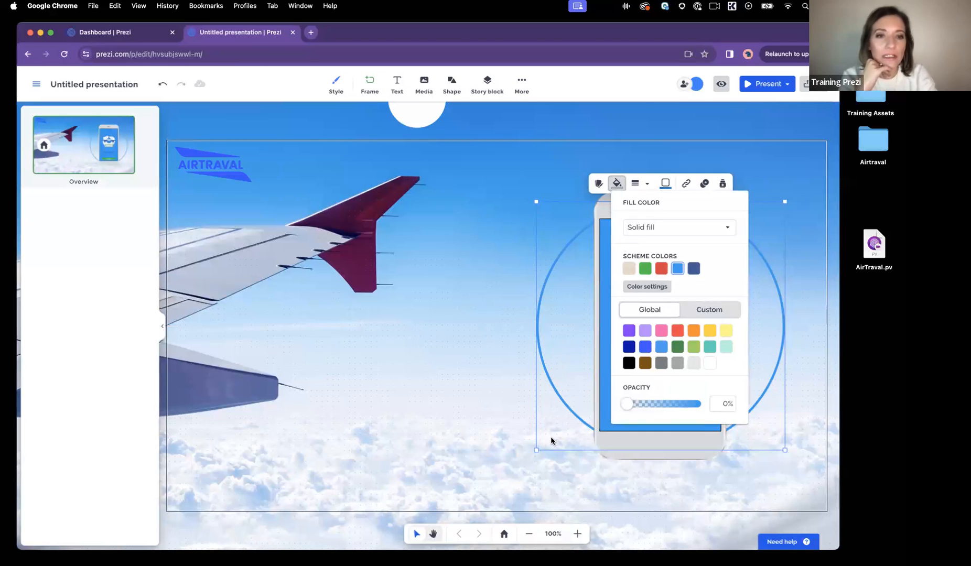
left_click_drag(658, 404, 594, 412)
left_click_drag(628, 404, 599, 413)
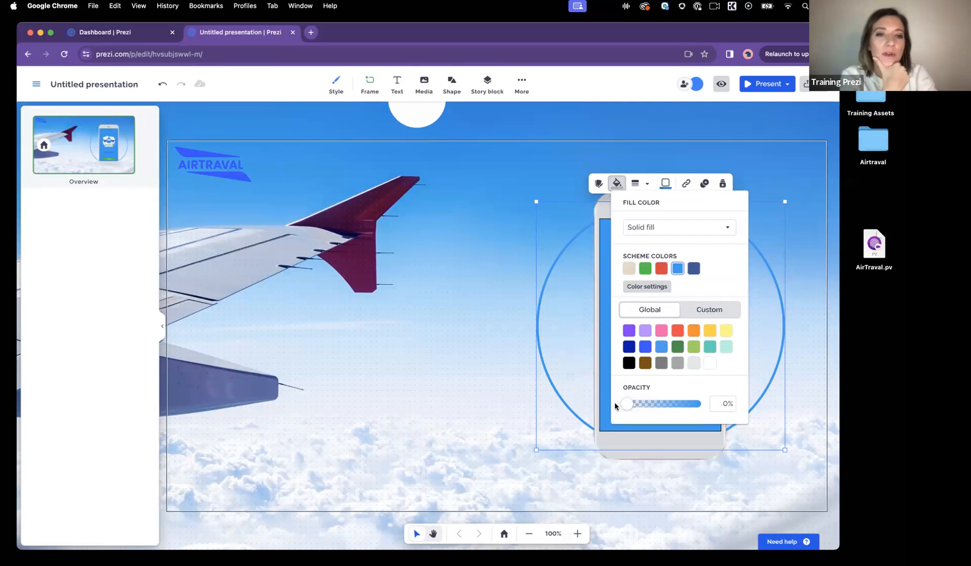
Step: Try the green scheme color and the dark navy global color on the circle's border
left_click(666, 183)
left_click(694, 236)
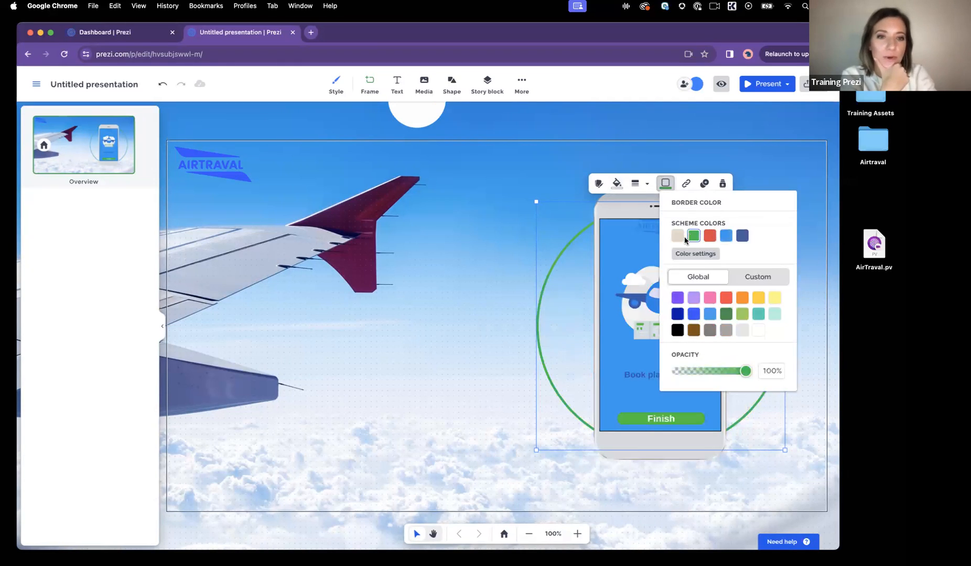
left_click(678, 315)
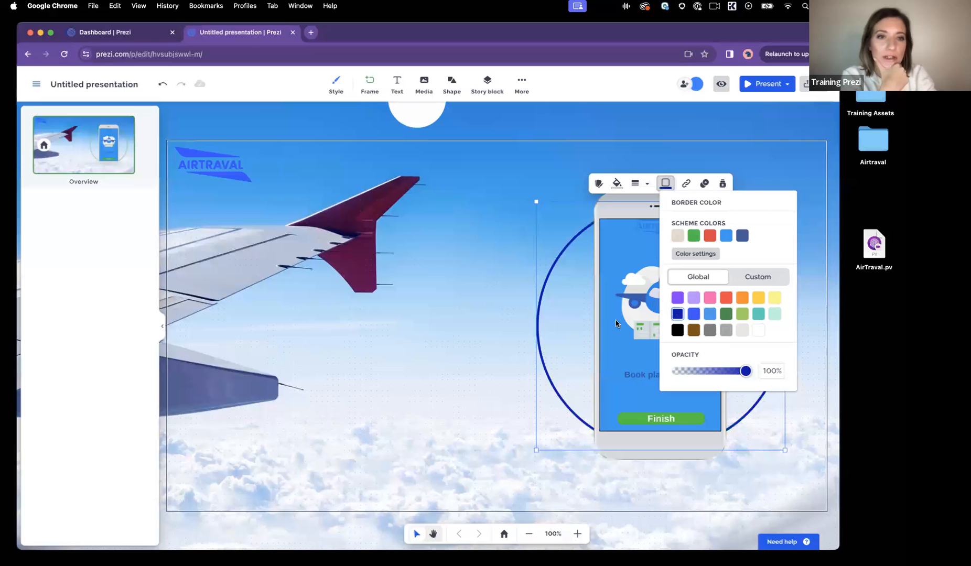
left_click(463, 417)
left_click(436, 397)
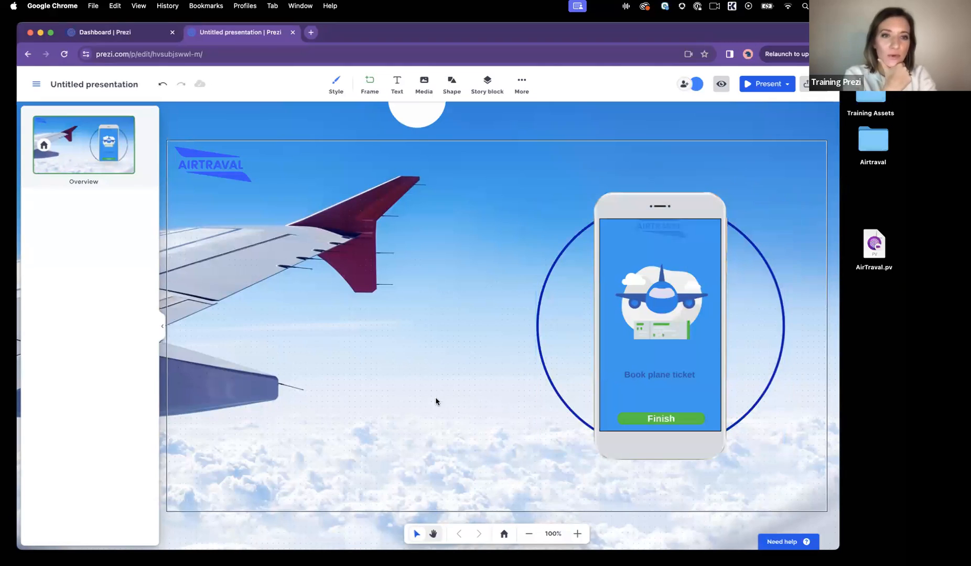
Step: Set the circle's border color to the dark blue from the scheme colors
left_click(539, 344)
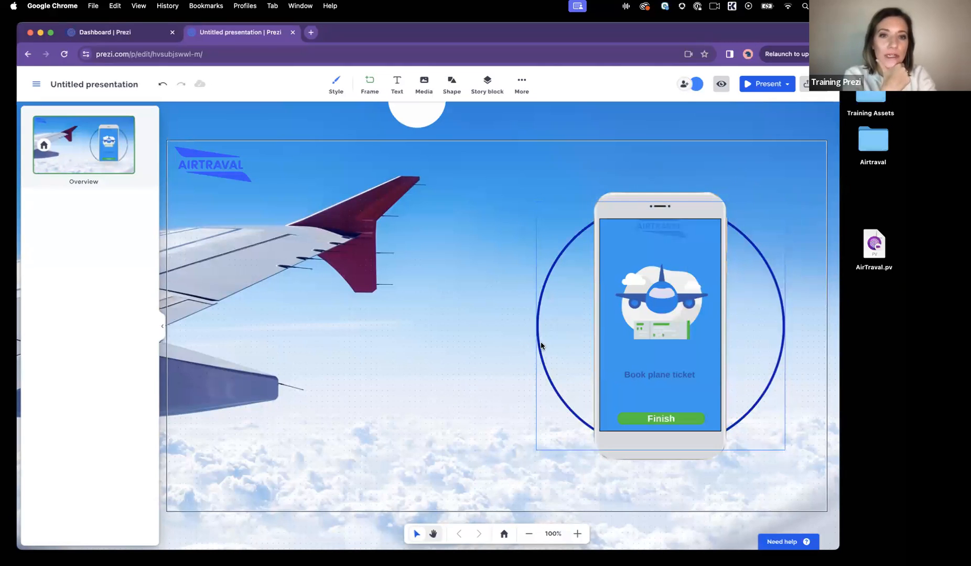
left_click(666, 185)
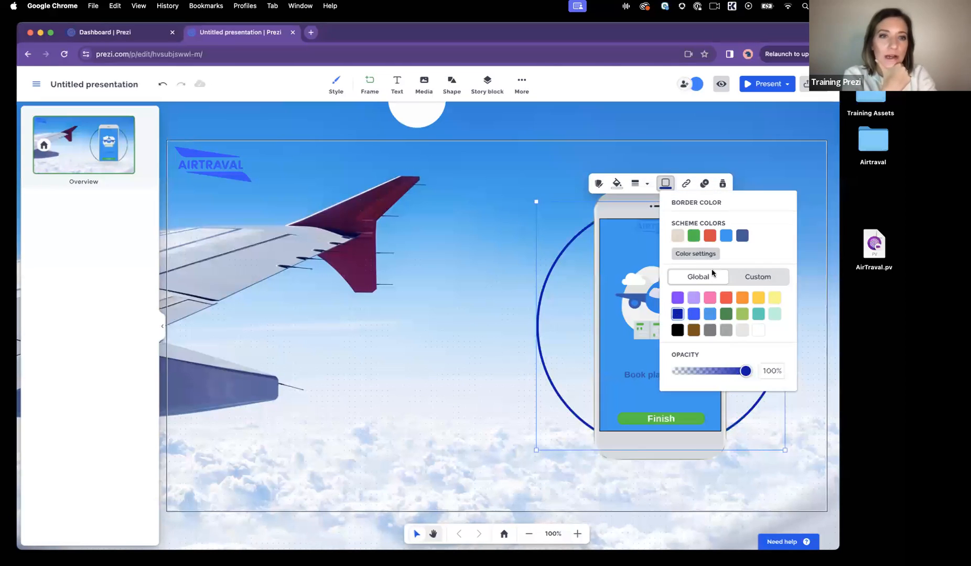
left_click(743, 235)
left_click(451, 324)
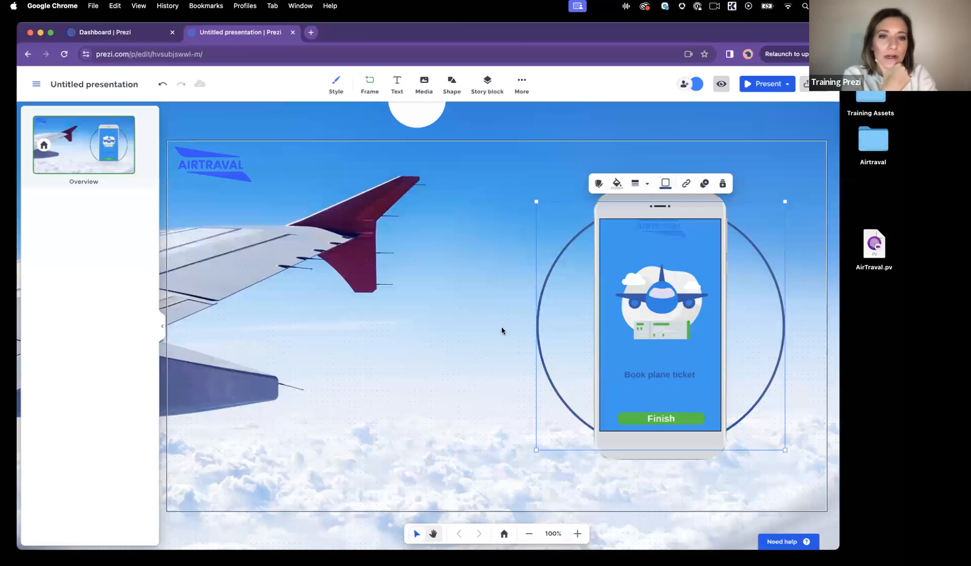
left_click(457, 313)
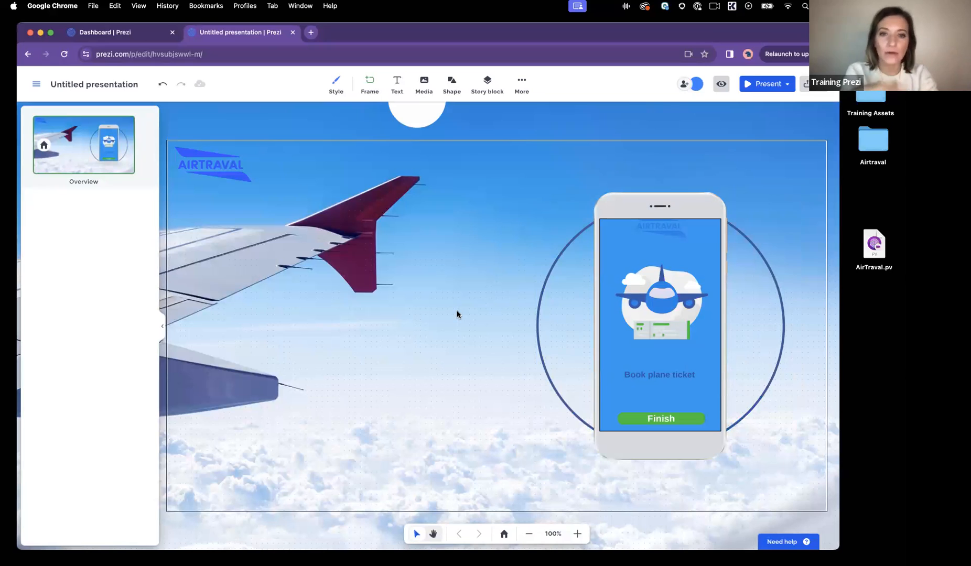
Step: Group the circle with the phone mockup and lock the combined group in place
left_click_drag(518, 228, 793, 447)
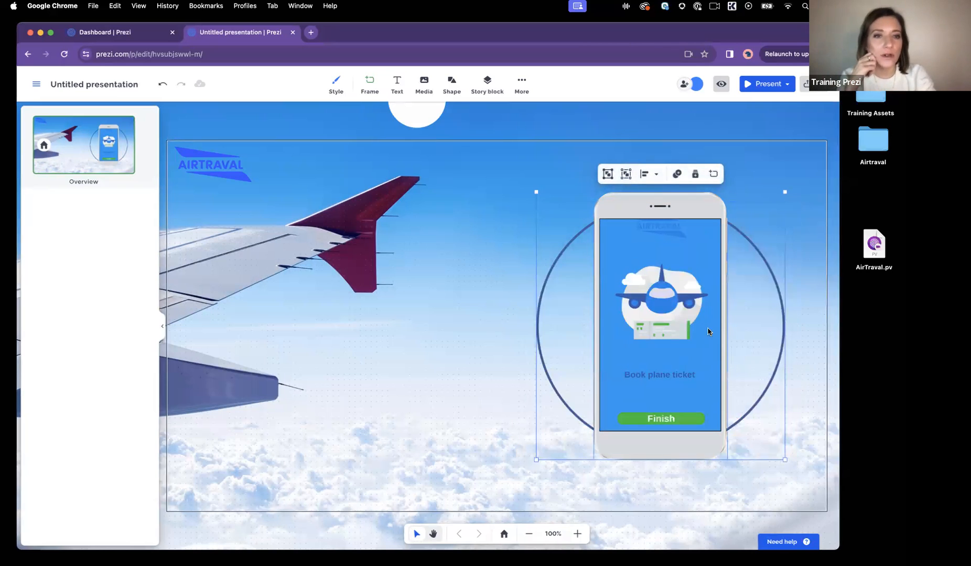
left_click(607, 174)
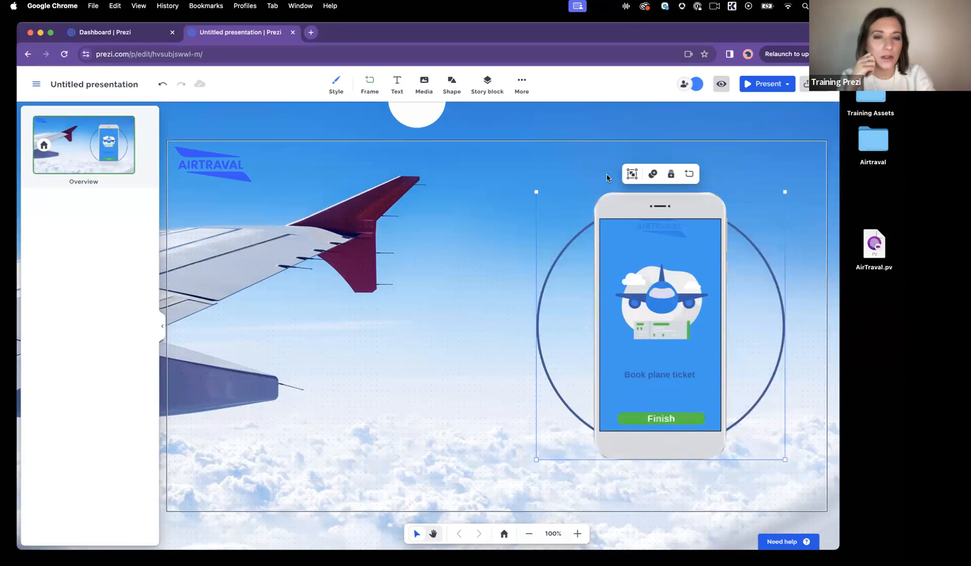
left_click(483, 310)
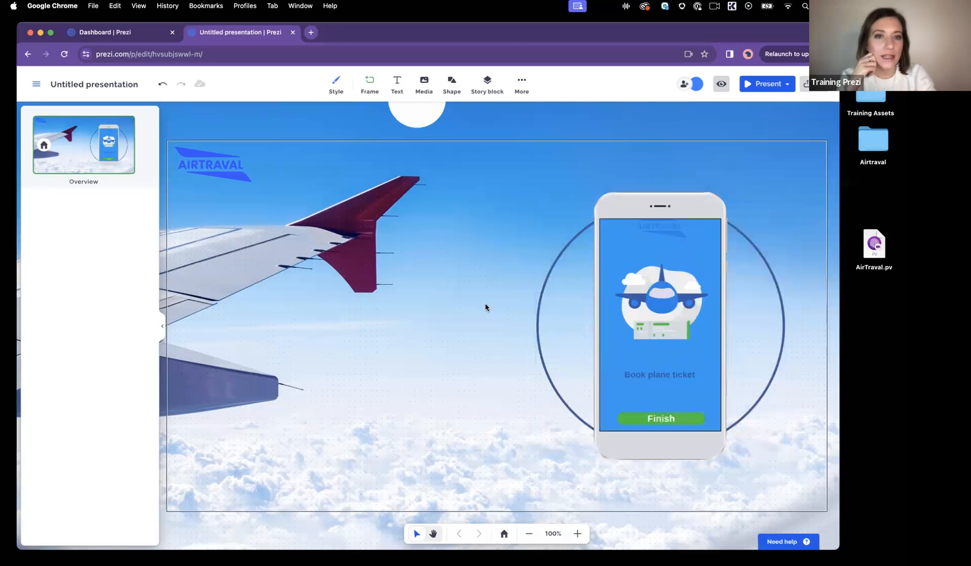
right_click(645, 244)
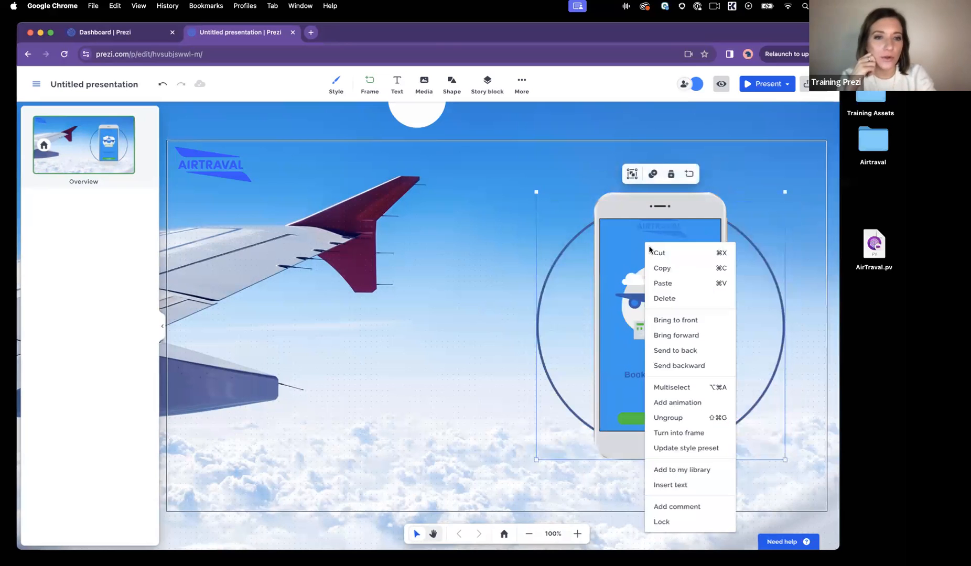
left_click(662, 524)
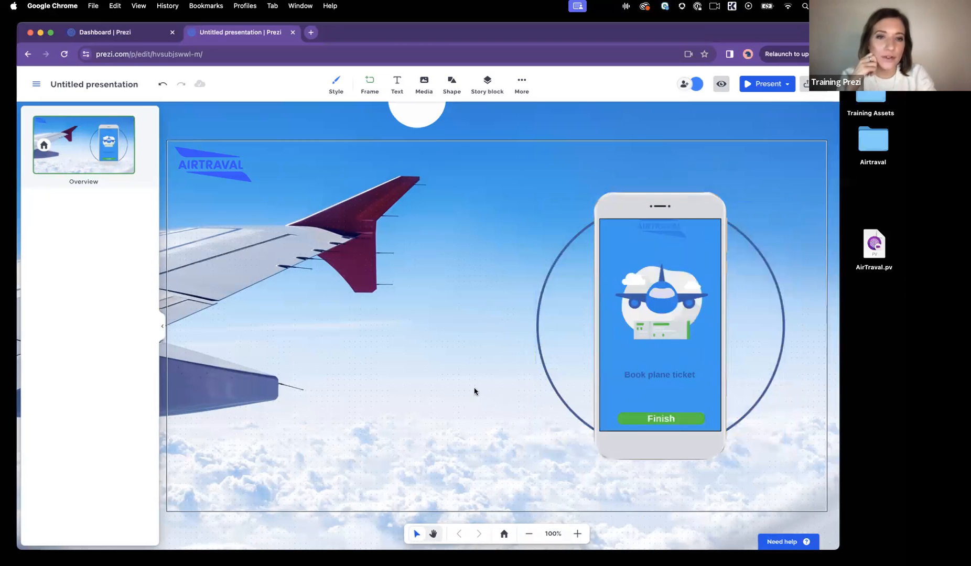
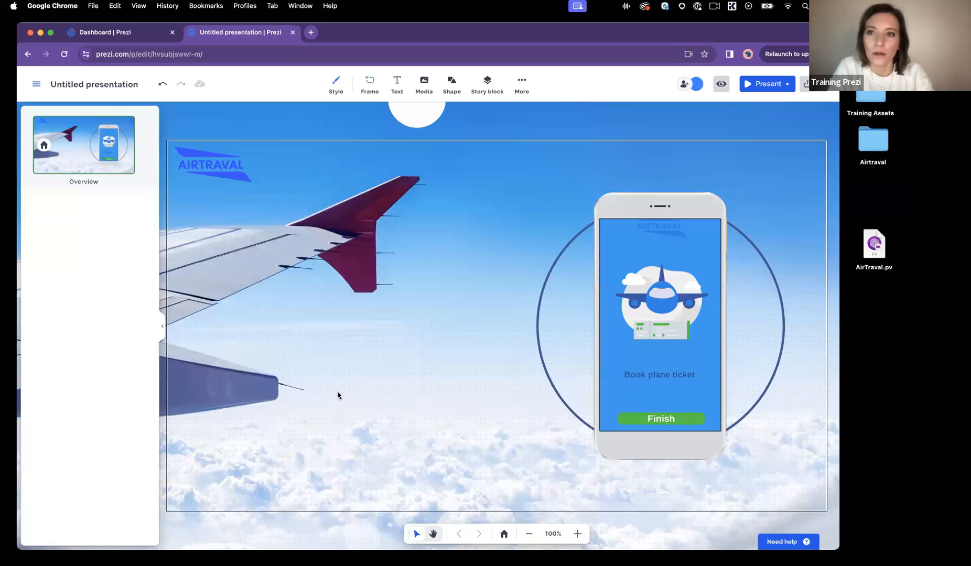
Step: Add a text box to the overview and set its text color to the dark blue scheme color
scroll(337, 395, "down", 2)
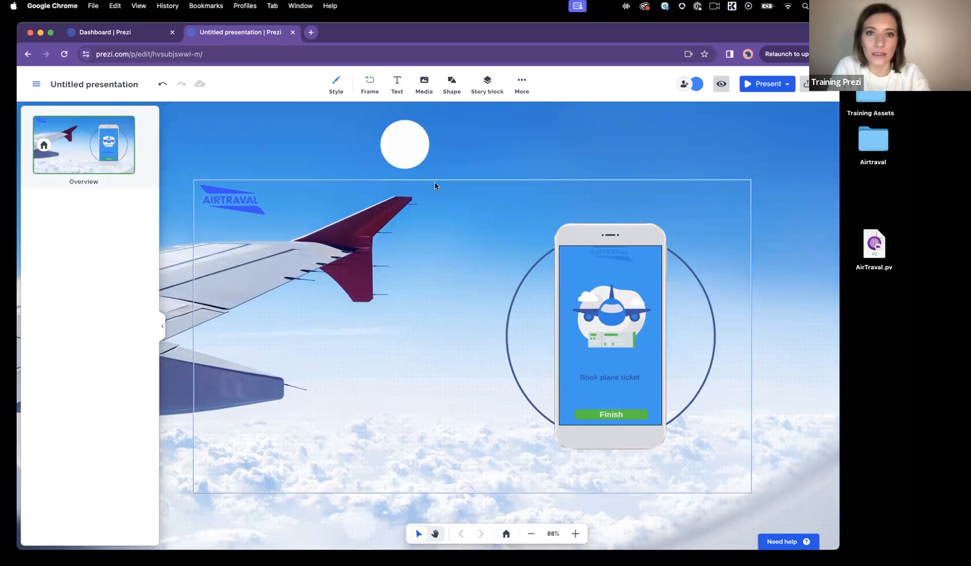
left_click(397, 84)
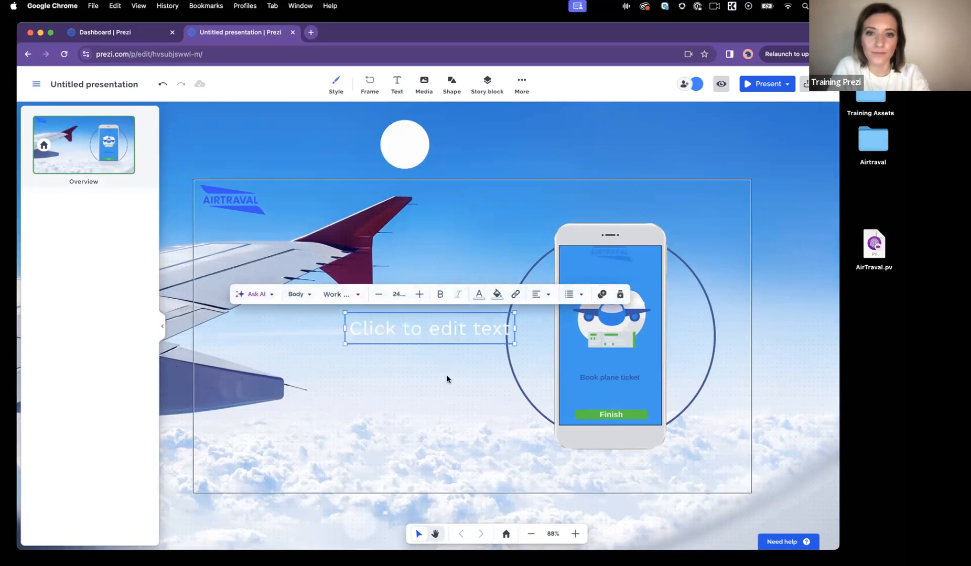
left_click(479, 294)
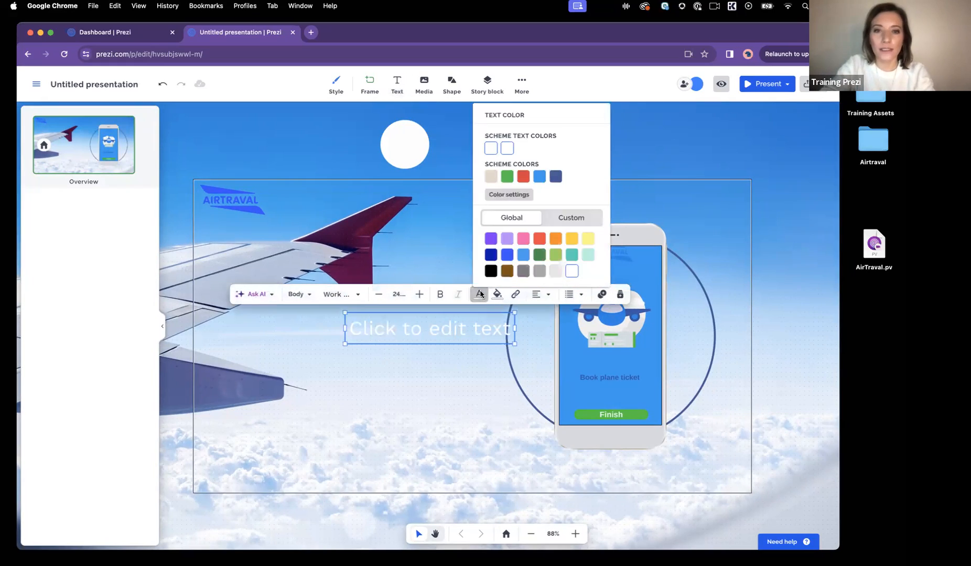
left_click(556, 178)
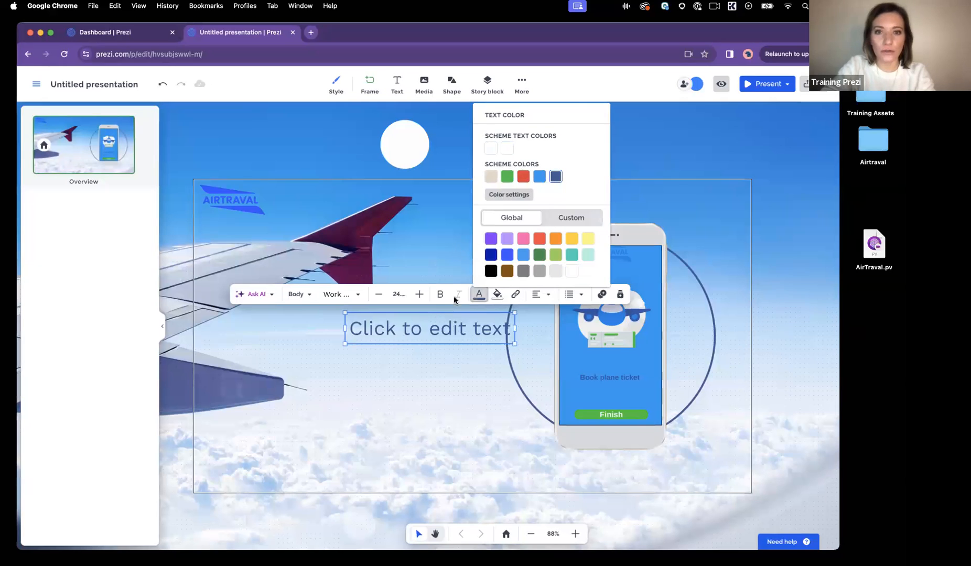
Step: Give the text box a white global fill and a corner radius of 100
left_click(497, 295)
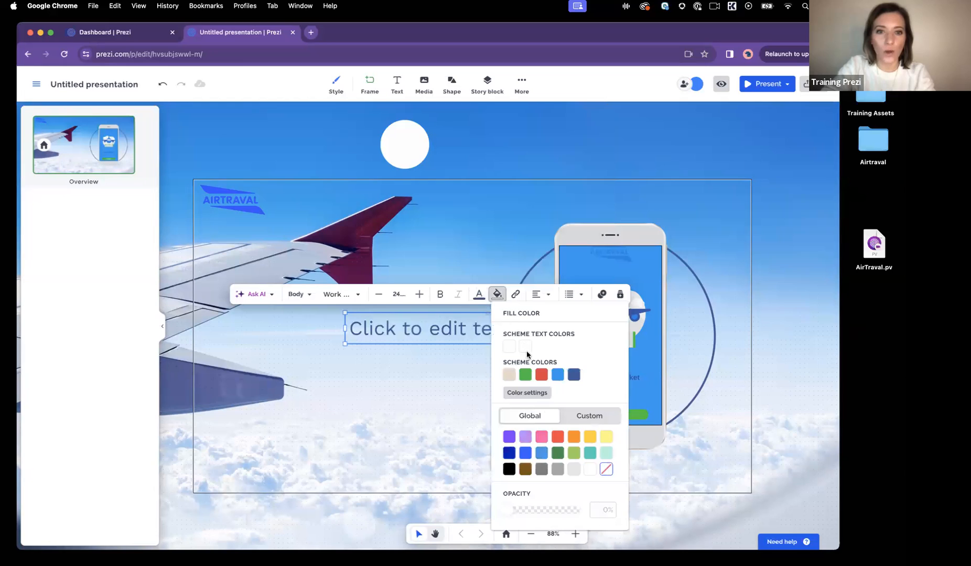
left_click(590, 469)
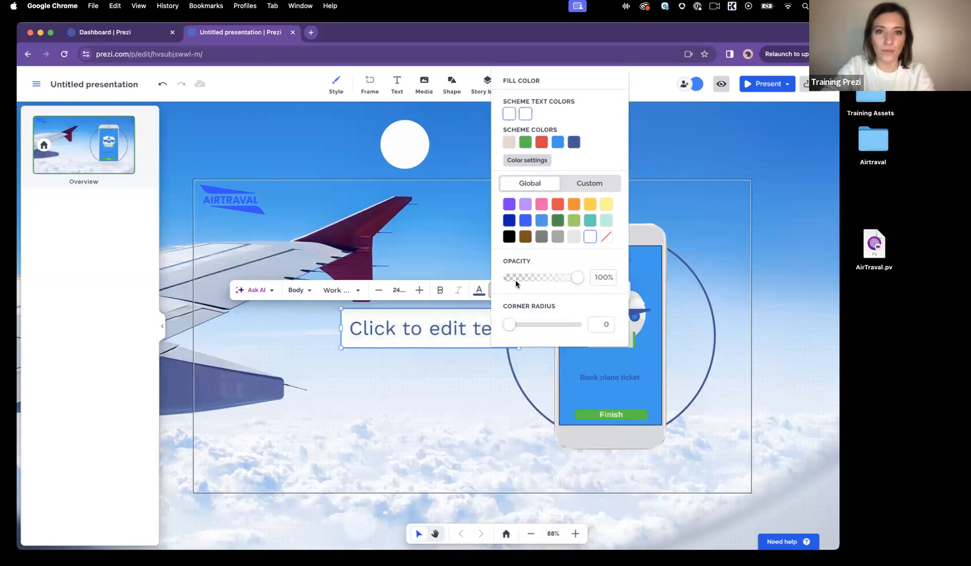
left_click_drag(509, 324, 583, 319)
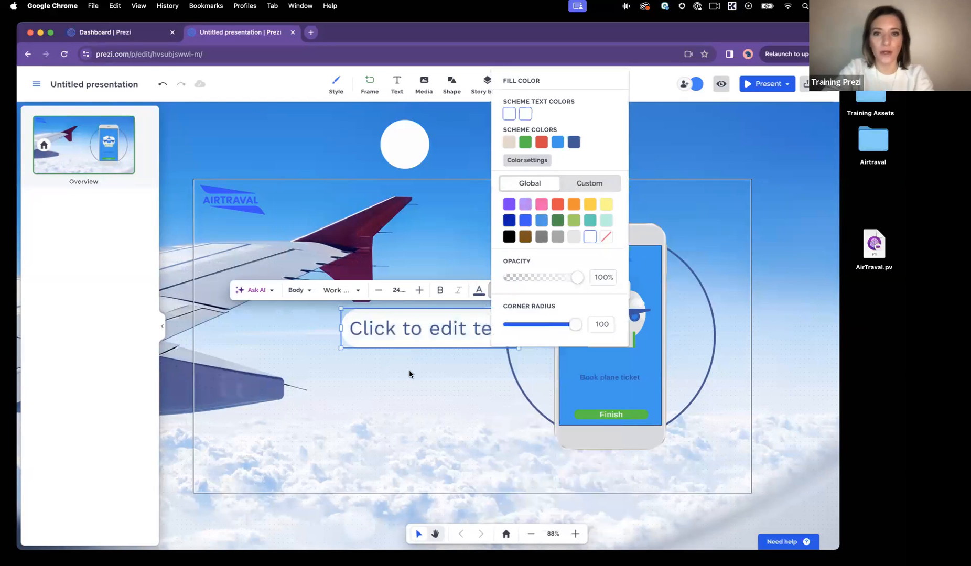
Step: Replace the placeholder text in the white text box with "About Us"
left_click(414, 334)
type("AB")
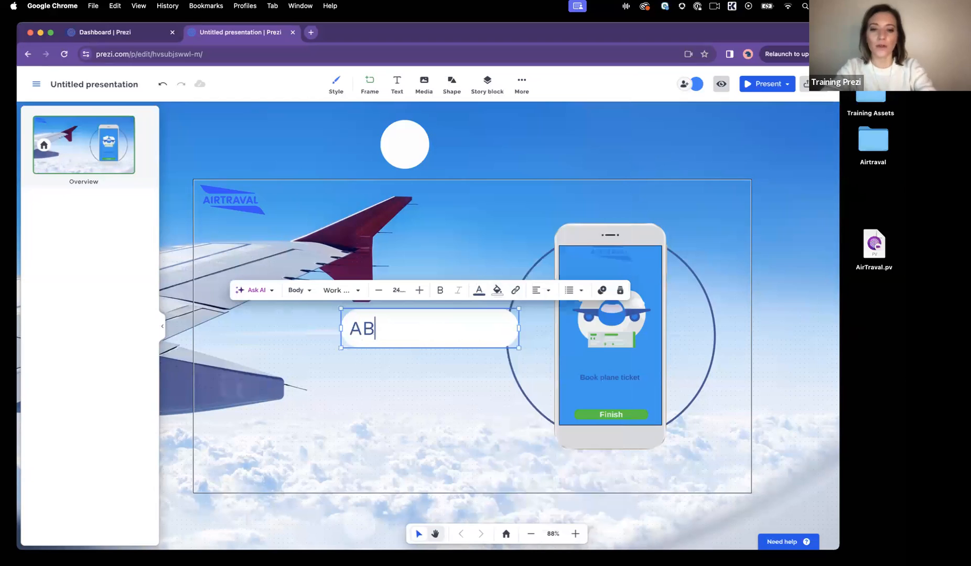
type("OUT")
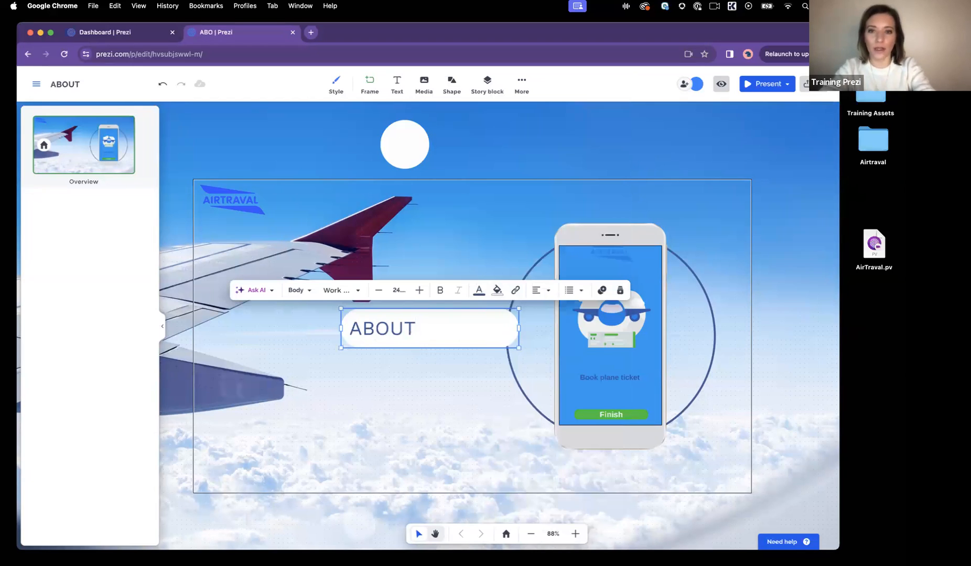
key("BackSpace")
key("BackSpace")
key("BackSpace")
key("BackSpace")
type("bout Us")
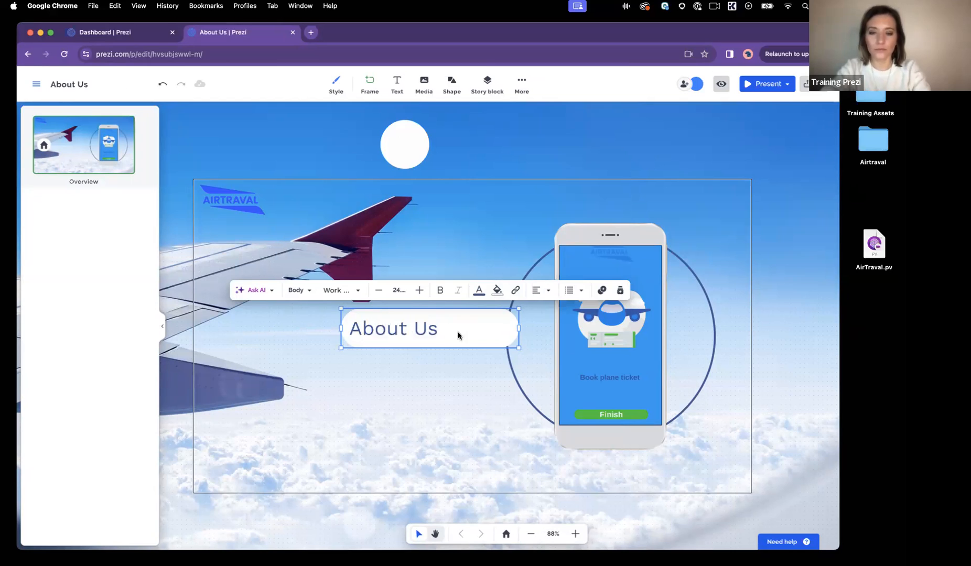
Step: Center-align the About Us text and fit the smaller label onto the circle's left edge
left_click(540, 290)
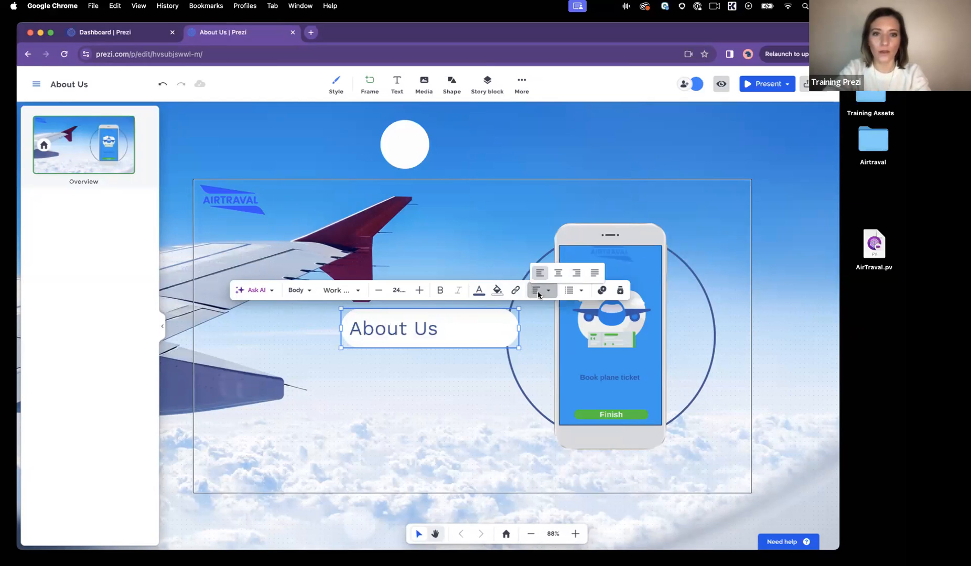
left_click(558, 273)
left_click_drag(519, 328, 515, 302)
left_click(409, 356)
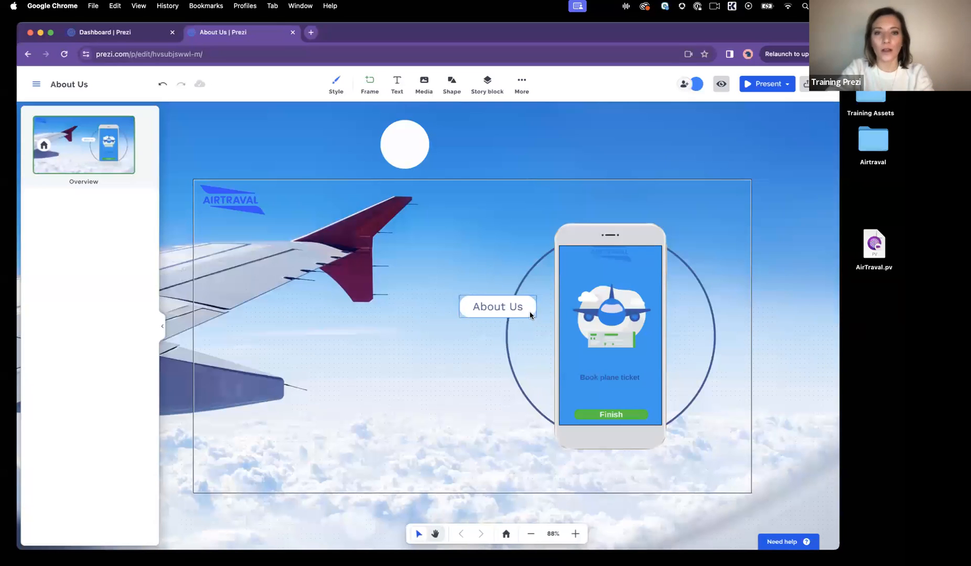
Step: Scale the About Us label down further, keeping it on the upper-left part of the circle's outline
left_click(533, 316)
left_click_drag(535, 316, 480, 310)
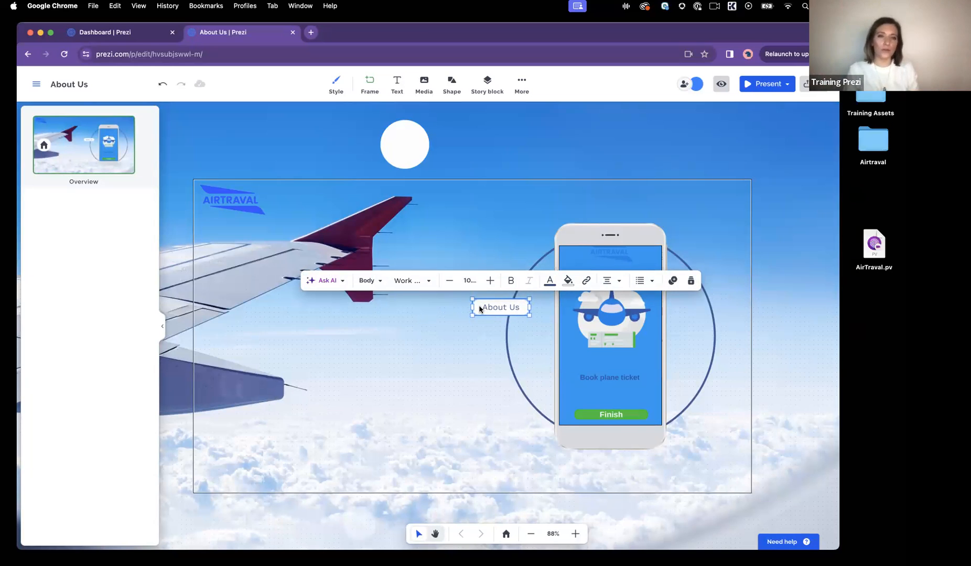
left_click(411, 330)
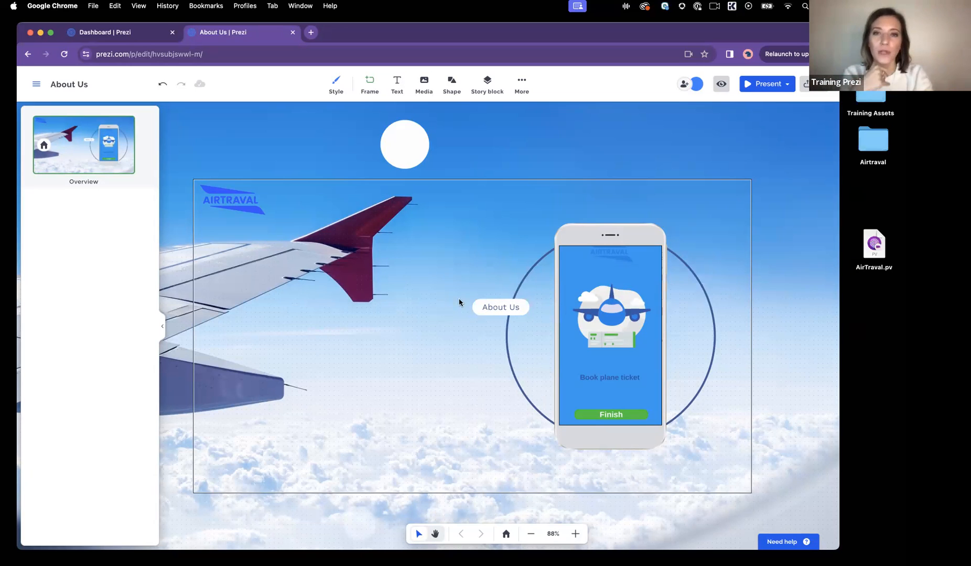
left_click(488, 310)
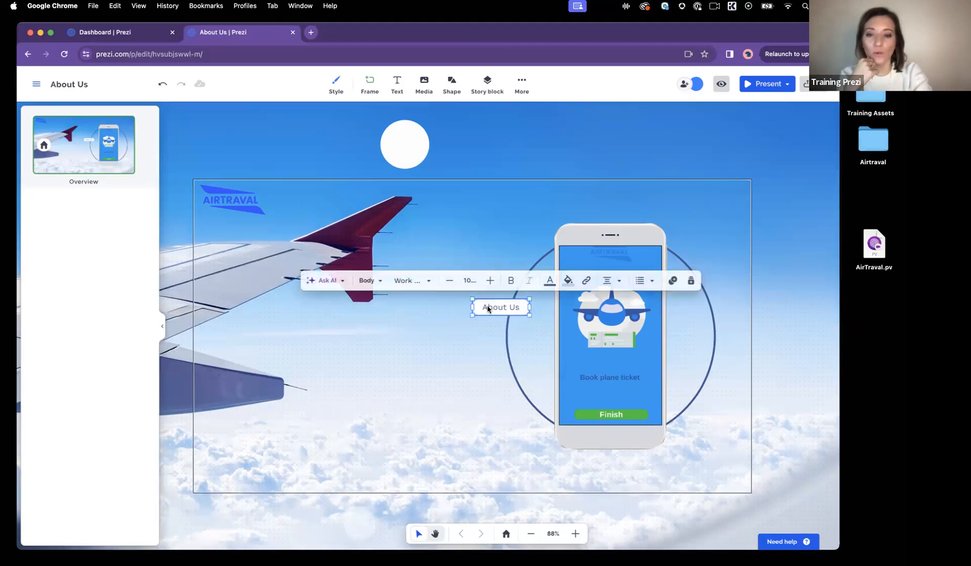
left_click_drag(488, 309, 495, 377)
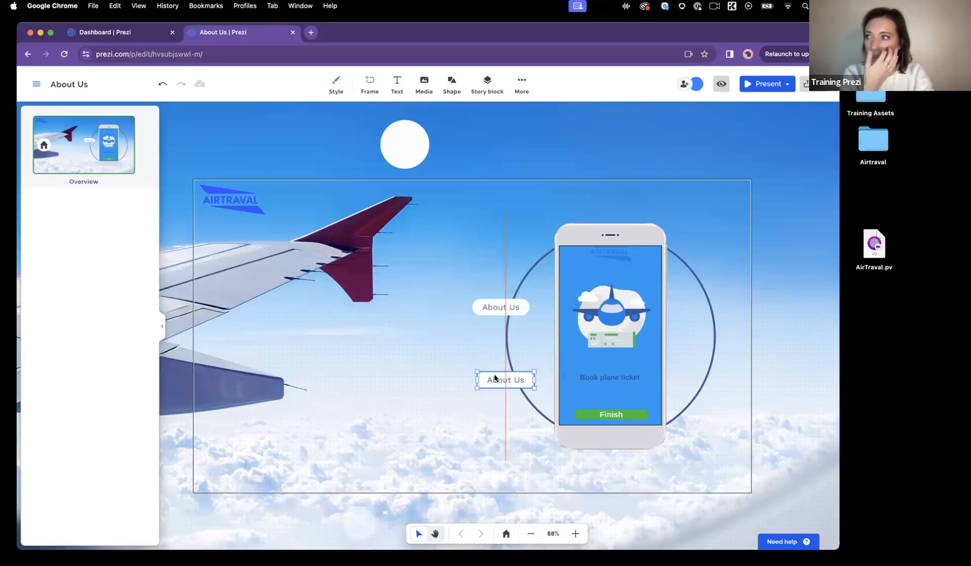
triple_click(518, 379)
type("De")
key("BackSpace")
key("BackSpace")
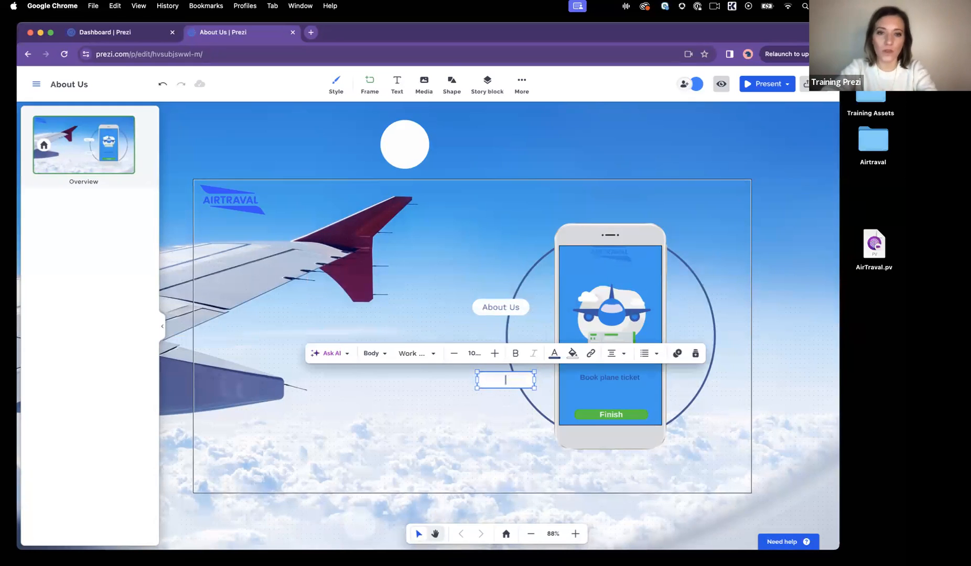
left_click(324, 426)
left_click(485, 377)
key("BackSpace")
Step: Change the About Us label's font to From Where You Are
left_click(499, 308)
left_click(398, 285)
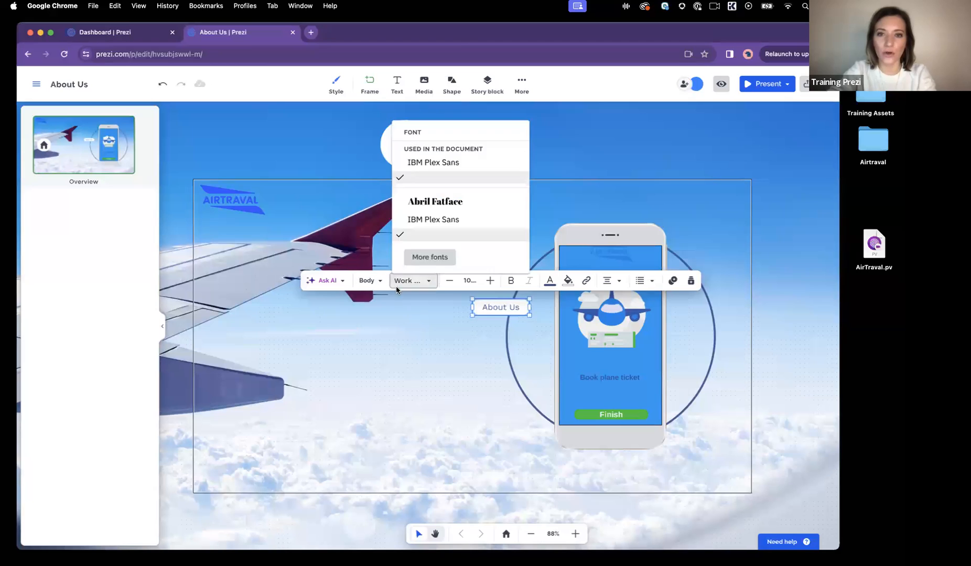
scroll(434, 372, "down", 5)
scroll(434, 372, "down", 6)
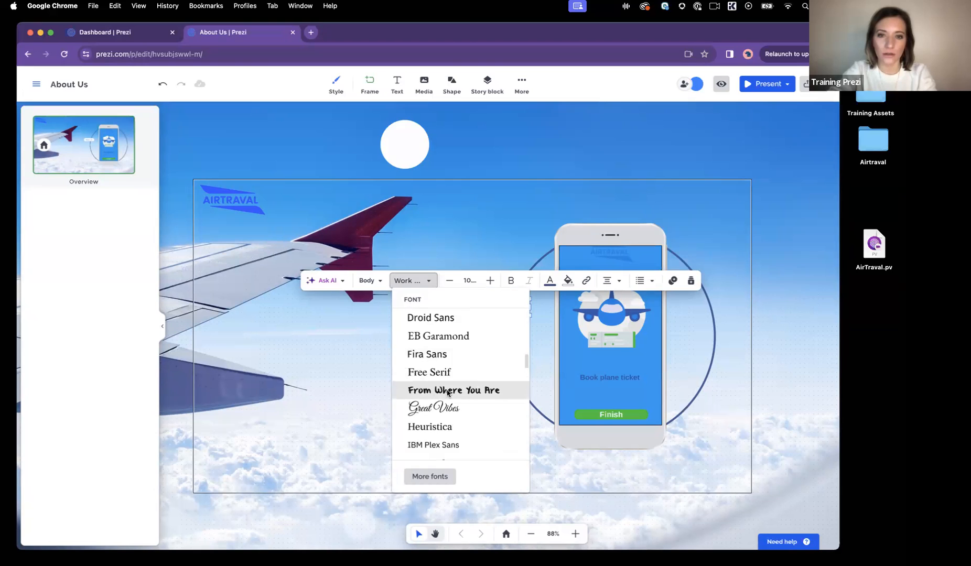
left_click(448, 391)
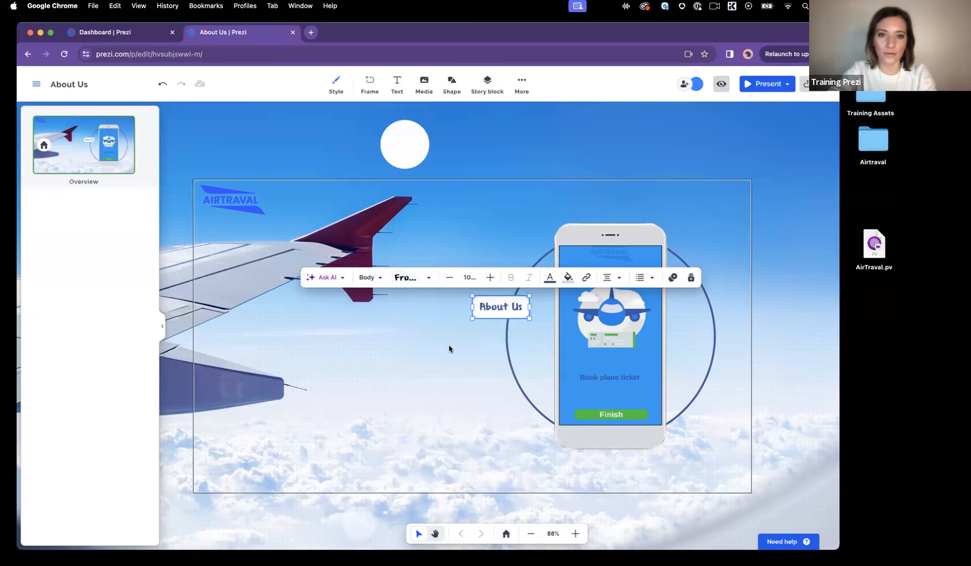
left_click(444, 376)
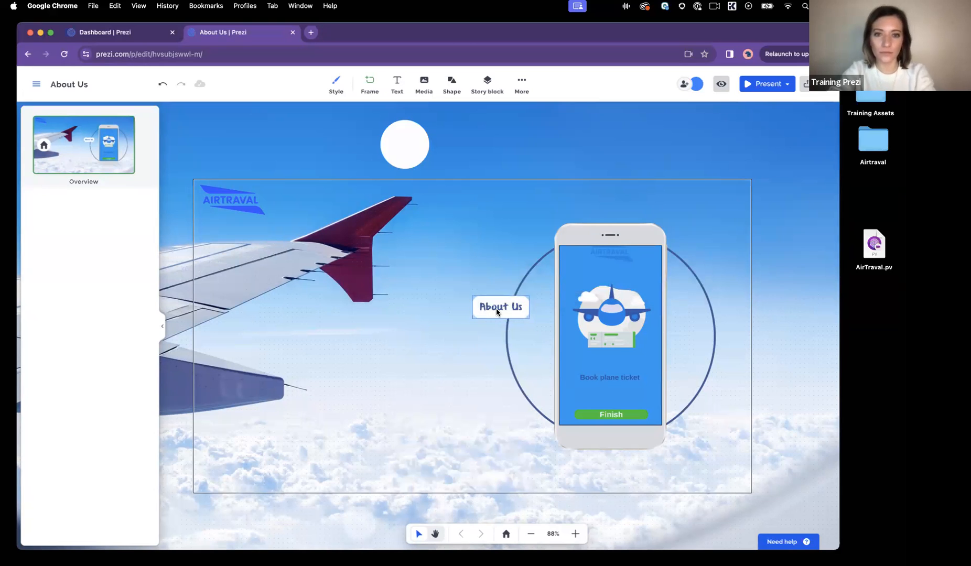
Step: Copy the About Us label and place the duplicate below it on the circle's lower-left edge
left_click(497, 309)
key("super+c")
key("super+v")
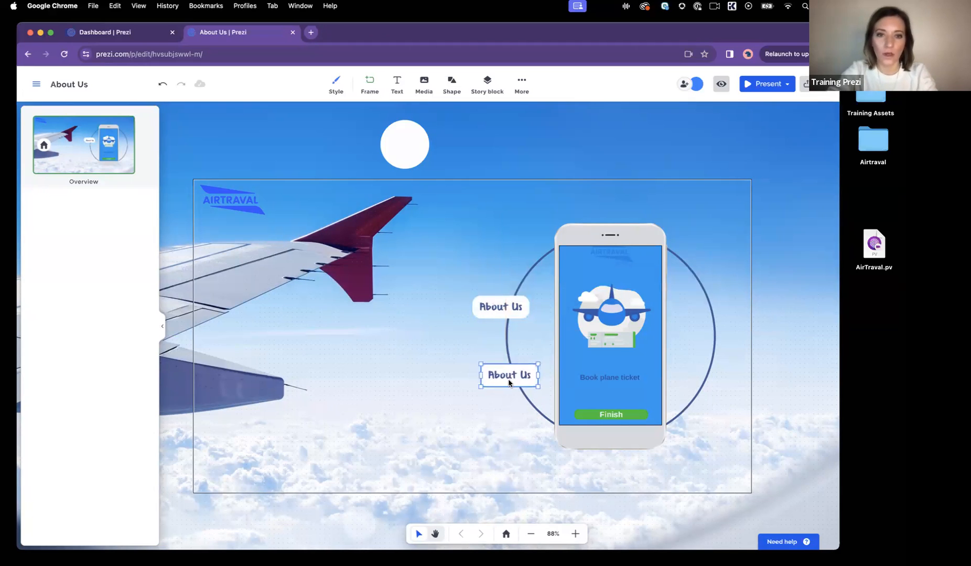
left_click_drag(507, 382, 503, 382)
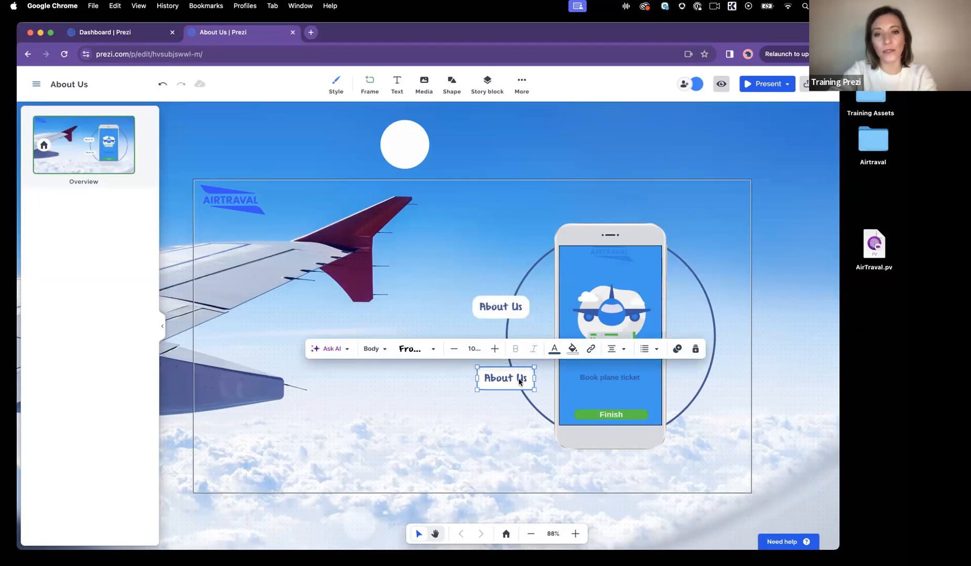
Step: Change the lower-left label's text to "Destinations" and center the label under About Us
triple_click(510, 377)
type("D")
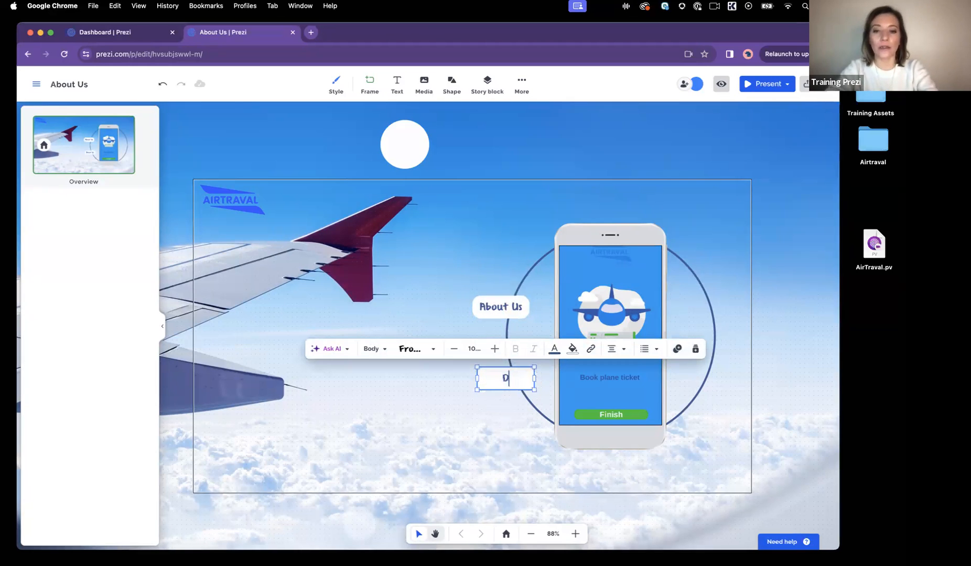
type("estinations")
left_click_drag(478, 387, 508, 385)
left_click(518, 423)
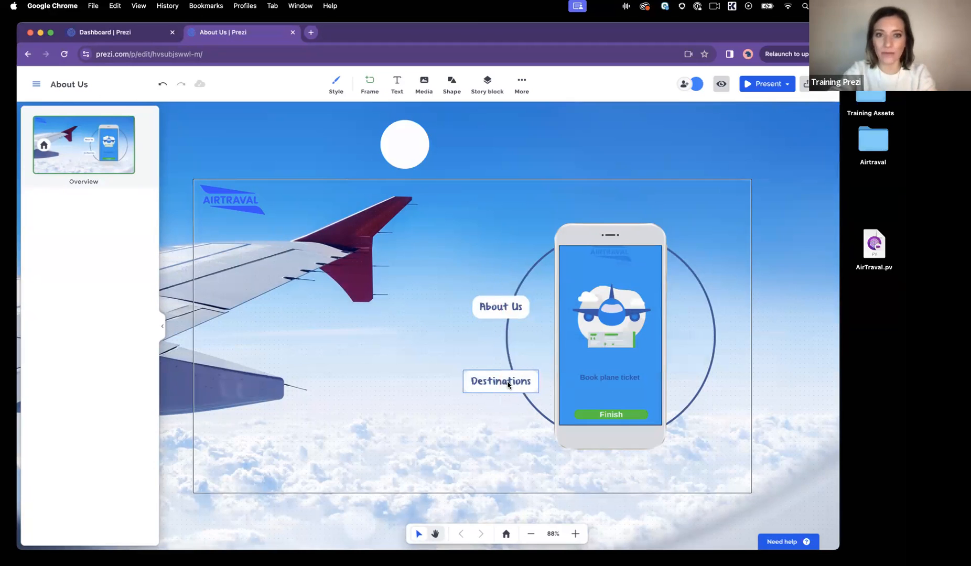
Step: Paste another label on the circle's right edge, rename it "Services", and line it up with About Us
key("super+v")
left_click_drag(521, 420, 716, 299)
triple_click(715, 300)
type("S")
type("vice")
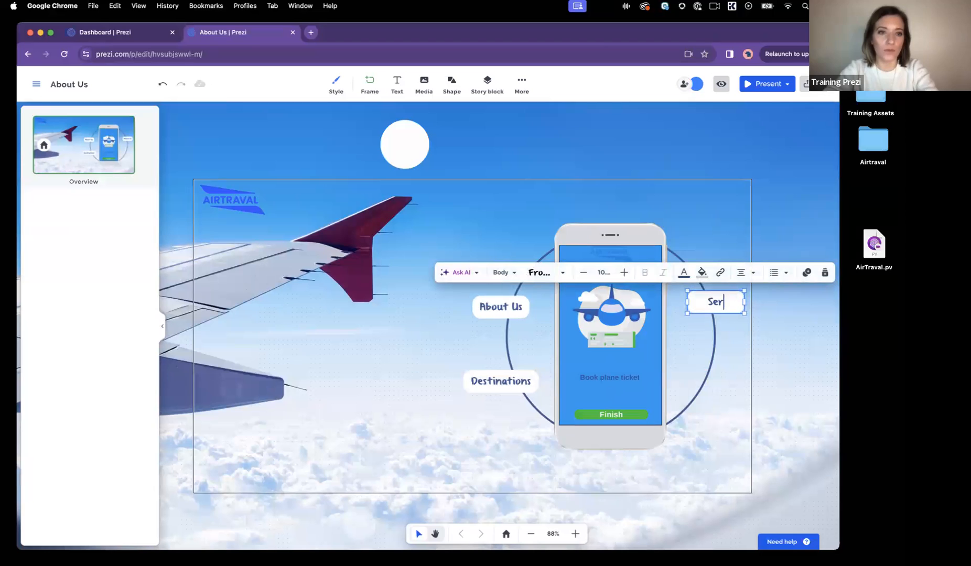
type("s")
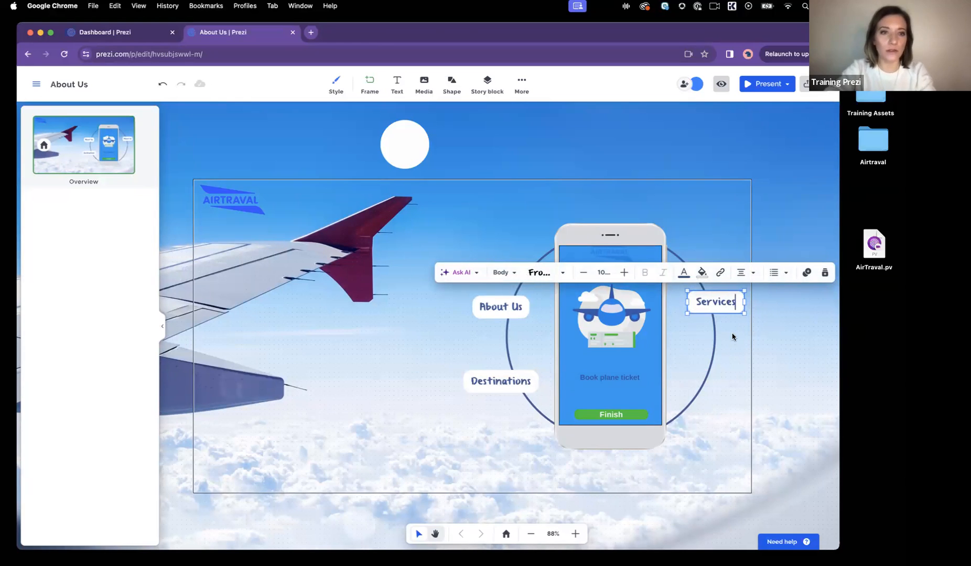
left_click(737, 373)
left_click_drag(712, 300, 713, 306)
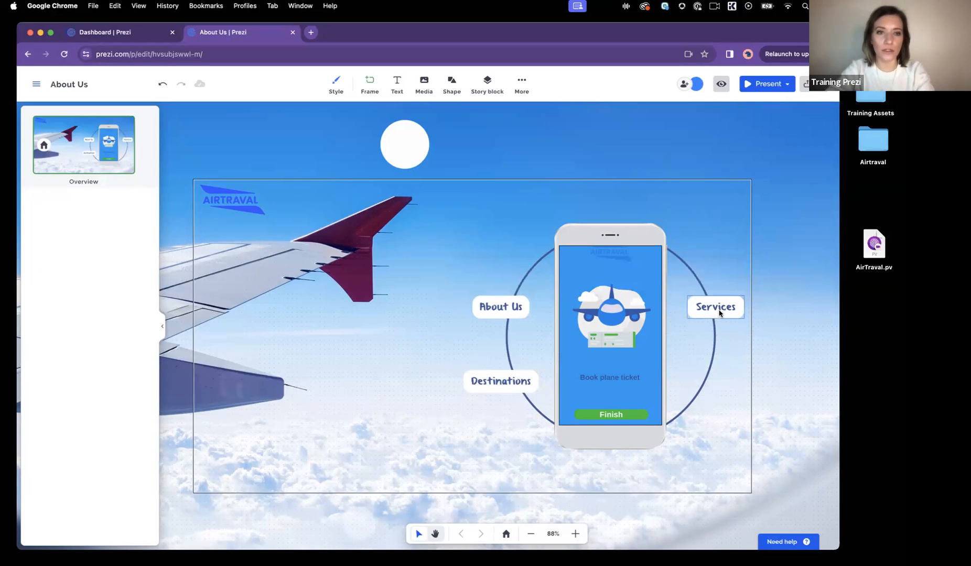
Step: Paste a fourth label on the circle's lower-right edge below Services and select its text for replacement
key("ctrl+v")
mouse_move(739, 373)
left_mouse_down()
mouse_move(712, 387)
mouse_move(727, 387)
left_mouse_up()
triple_click(727, 386)
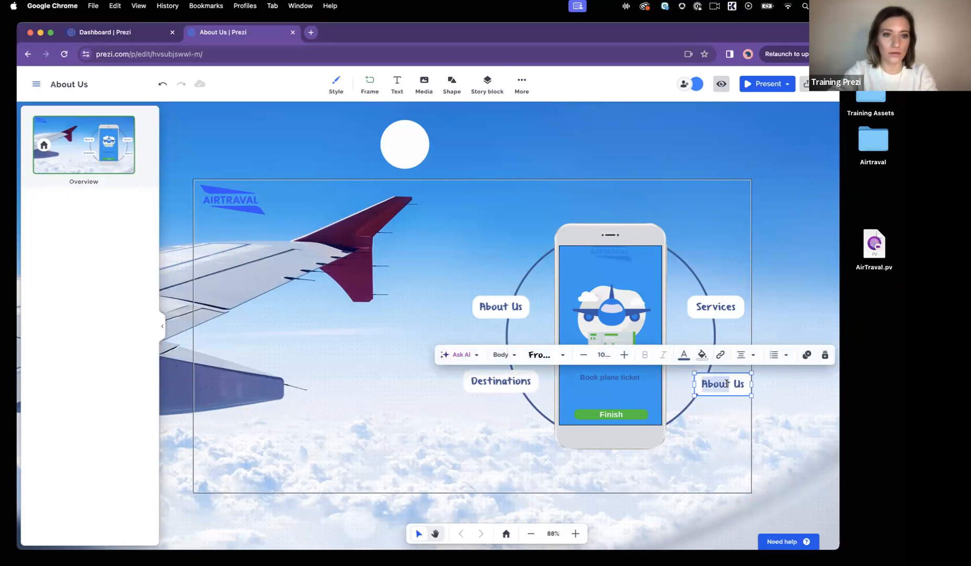
Step: Replace the lower-right label's text with "Get Started" and widen it to fit on one line below Services
type("Get Started")
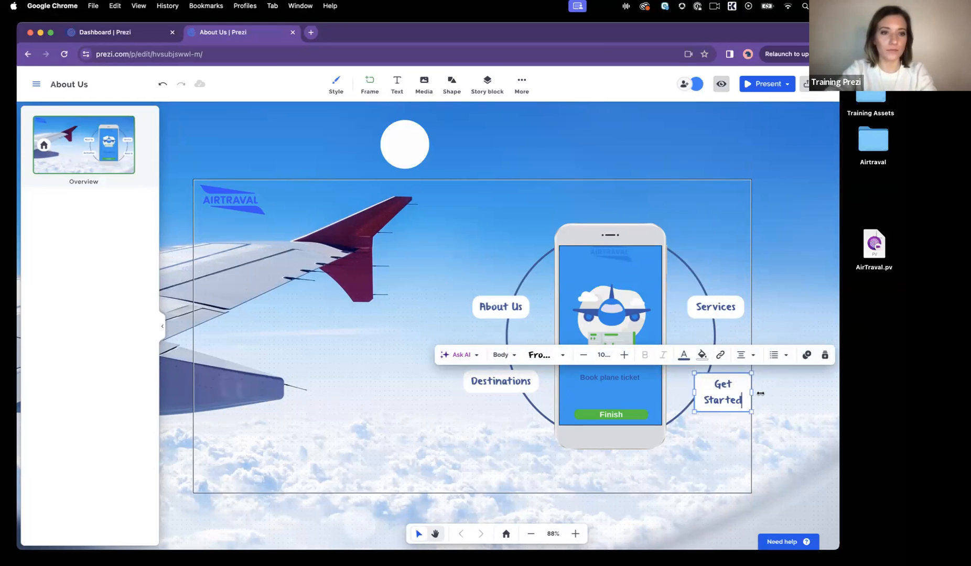
left_click_drag(760, 394, 727, 386)
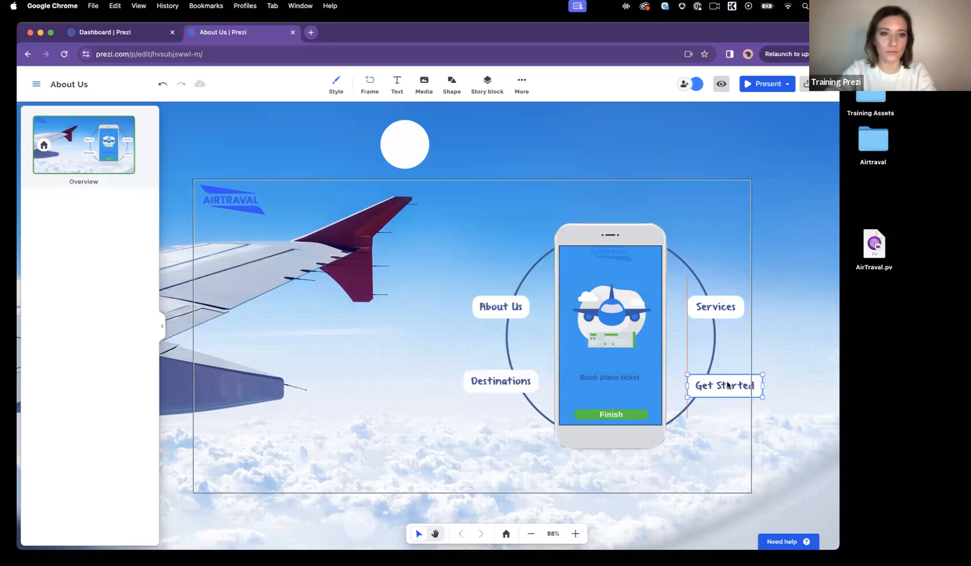
left_click(420, 358)
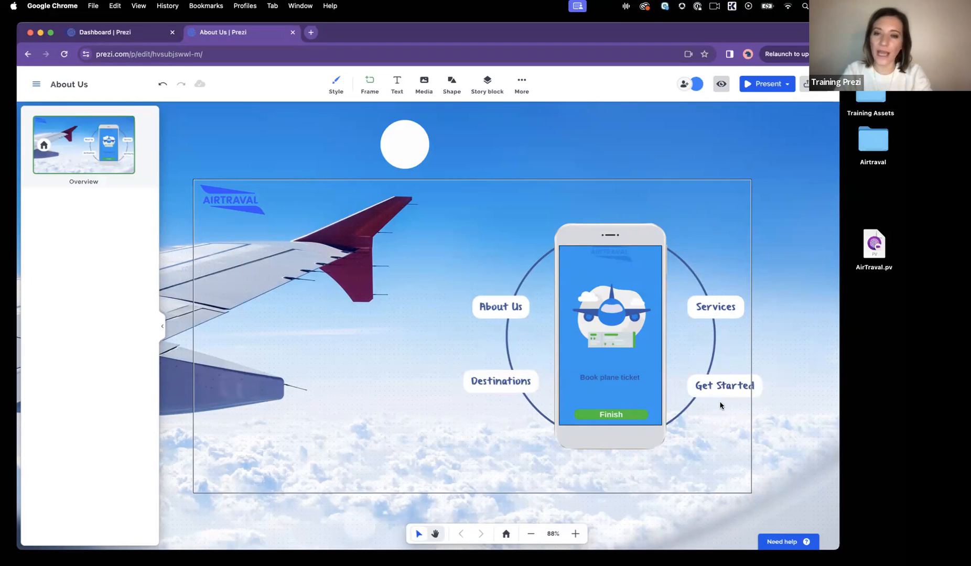
Step: Enlarge the overview frame to enclose the whole Get Started label and nudge the AIRTRAVAL logo up toward the frame's corner
left_click(746, 201)
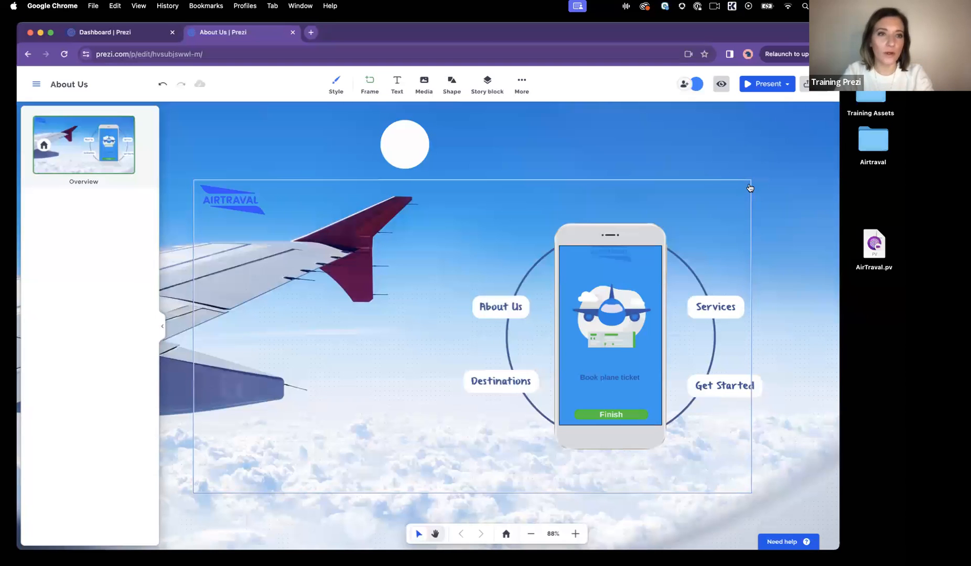
left_click_drag(752, 180, 770, 169)
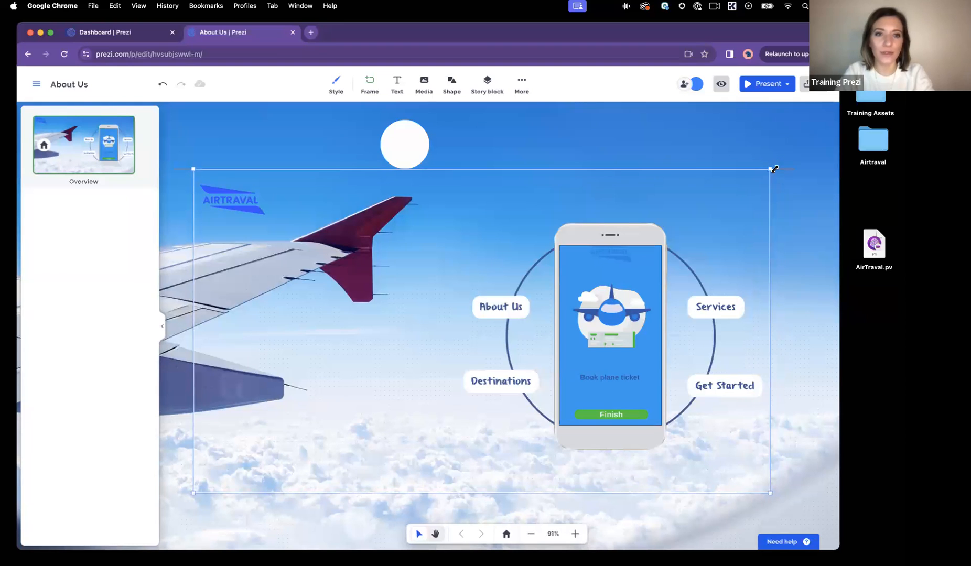
left_click_drag(243, 202, 244, 195)
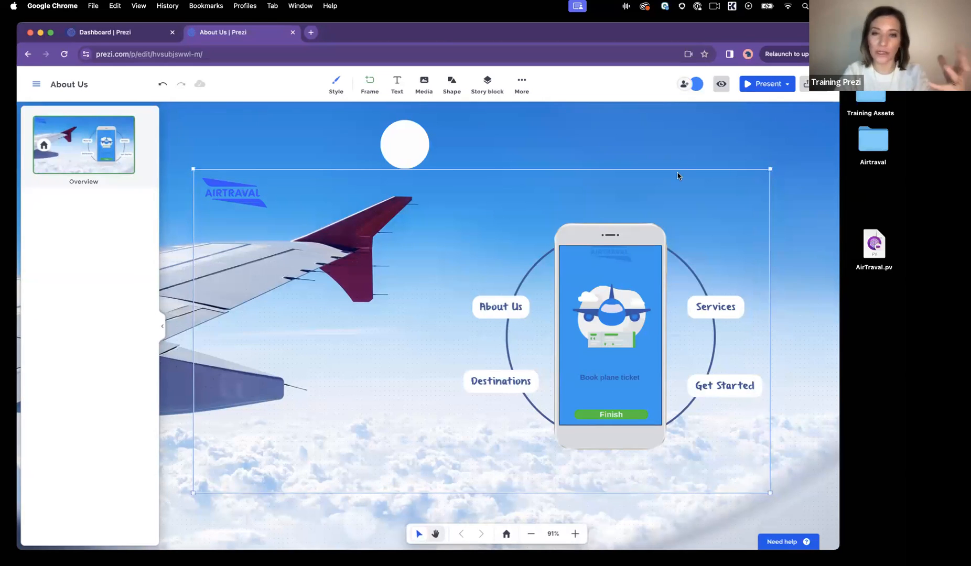
Step: Move the white circle above the overview frame slightly to the right and up
left_click_drag(404, 145, 434, 137)
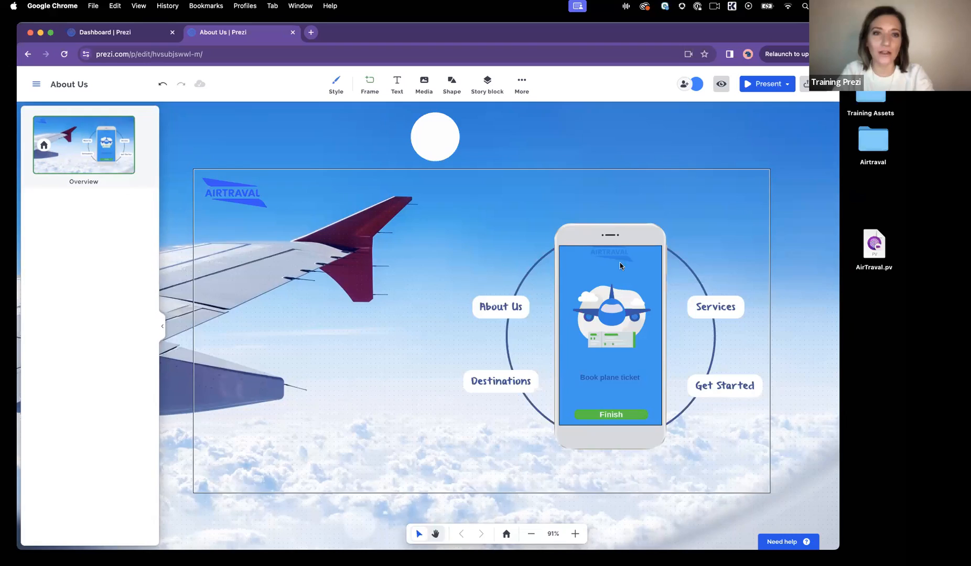
scroll(621, 266, "up", 5)
scroll(620, 266, "down", 5)
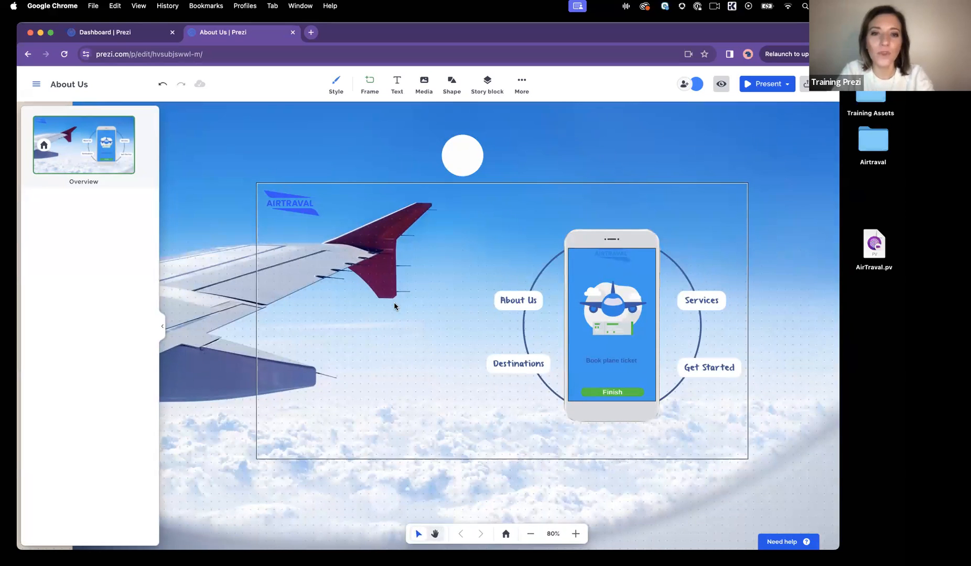
scroll(499, 240, "up", 3)
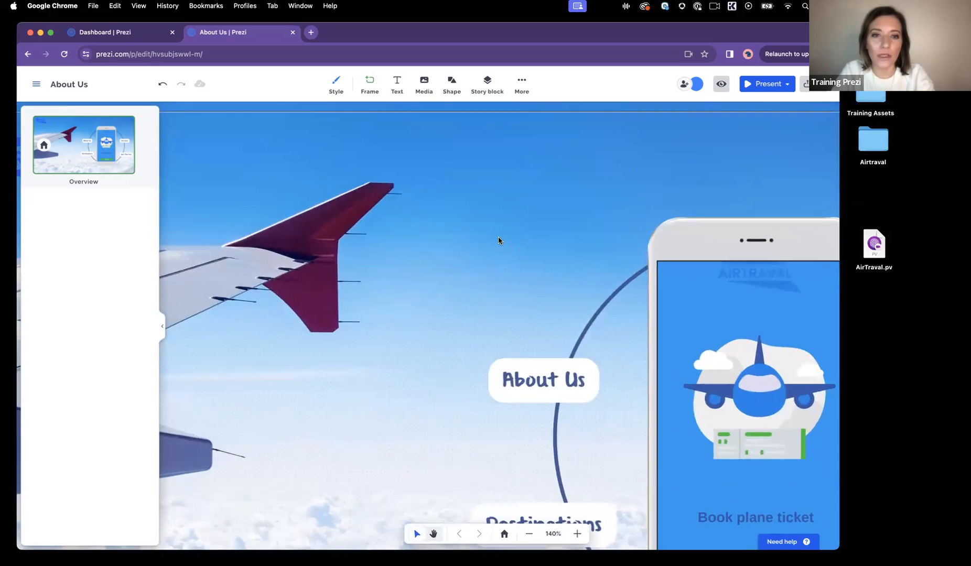
scroll(499, 240, "down", 3)
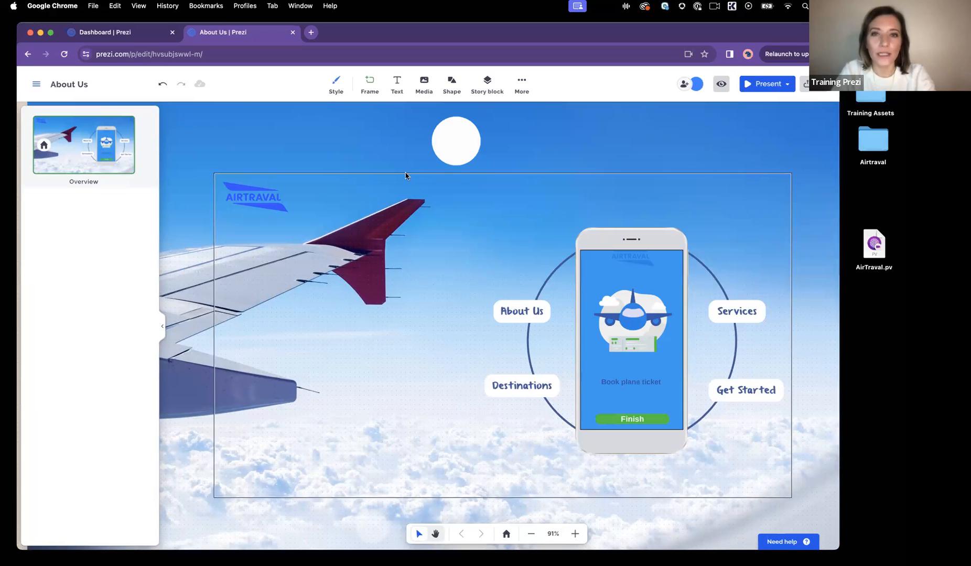
Step: Open the icon library, preview the Blue UI category and return to All categories
left_click(424, 84)
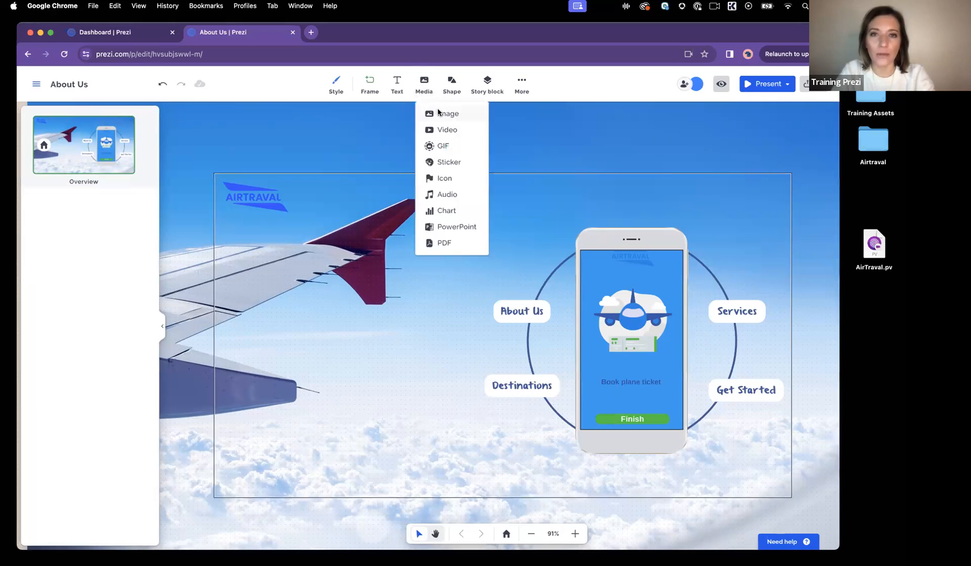
left_click(446, 178)
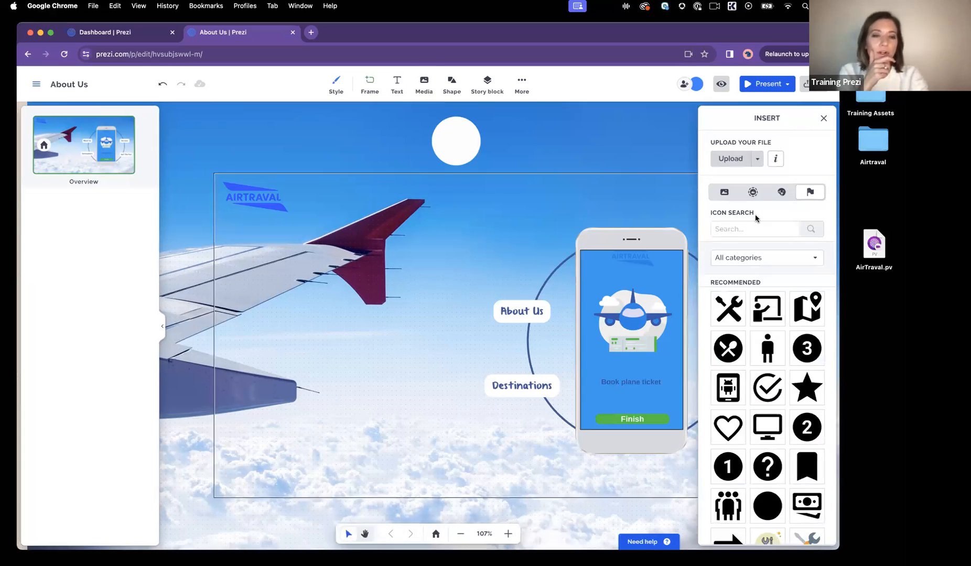
left_click(787, 262)
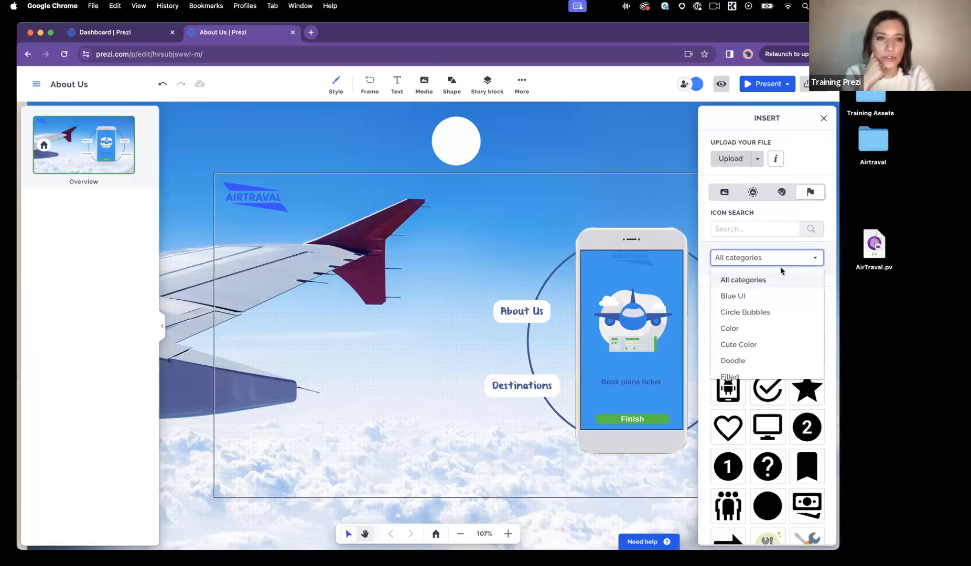
left_click(773, 288)
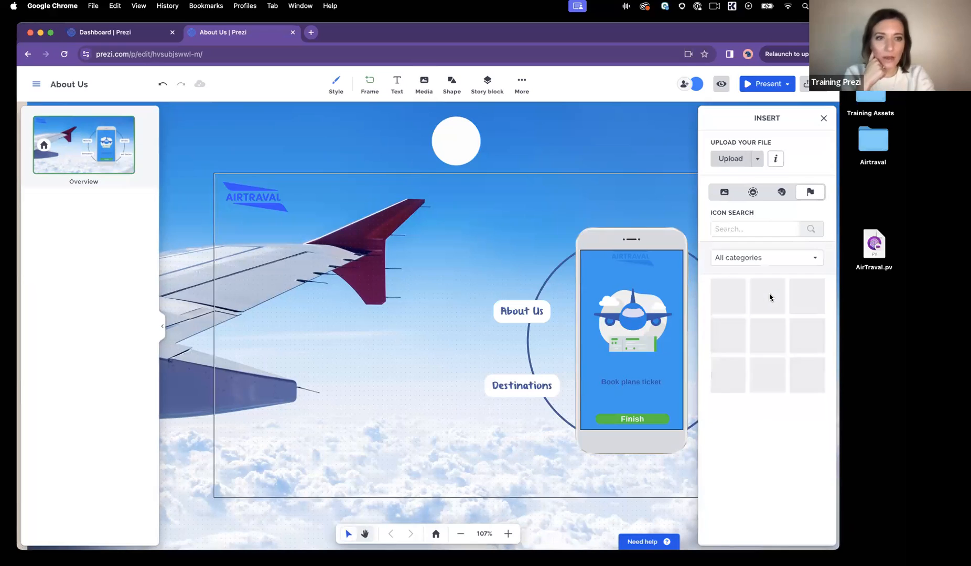
left_click(770, 261)
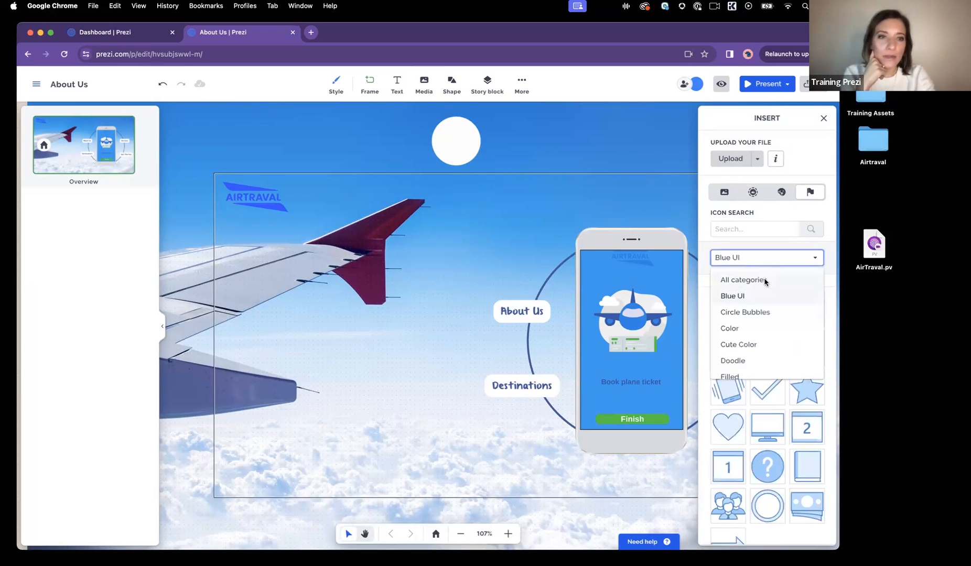
left_click(764, 280)
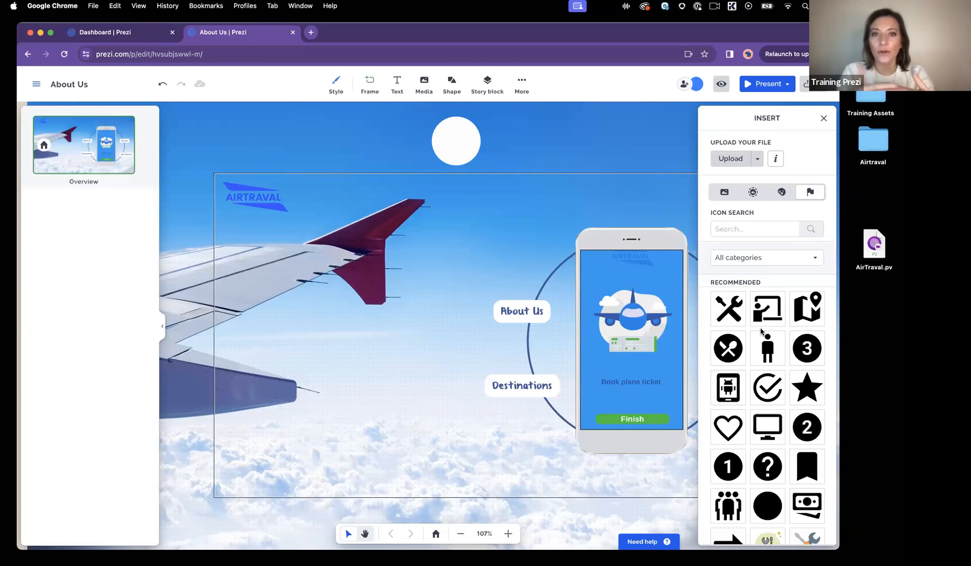
Step: Compare the Blue UI and Cute Color icon styles and reset the category filter to All categories
left_click(769, 258)
left_click(757, 296)
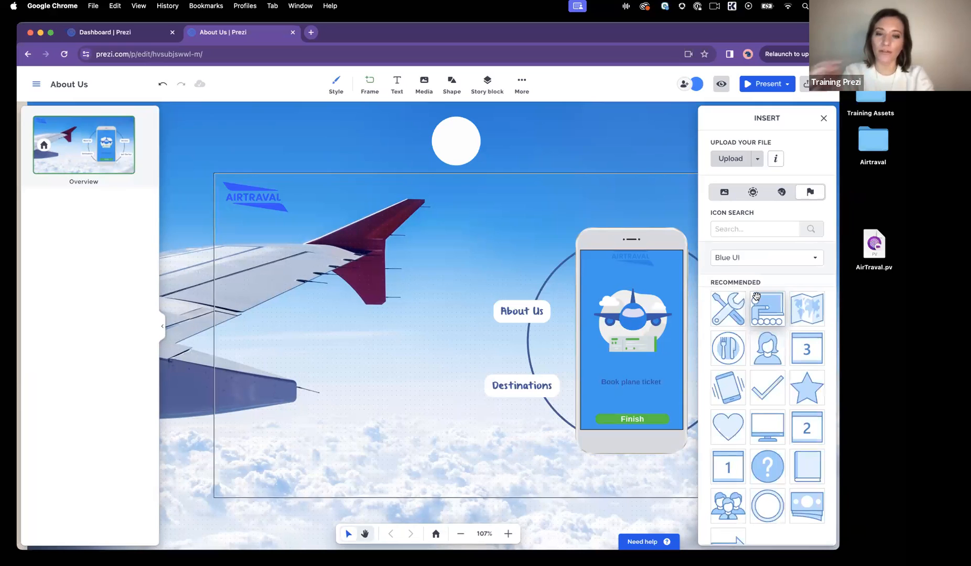
left_click(760, 260)
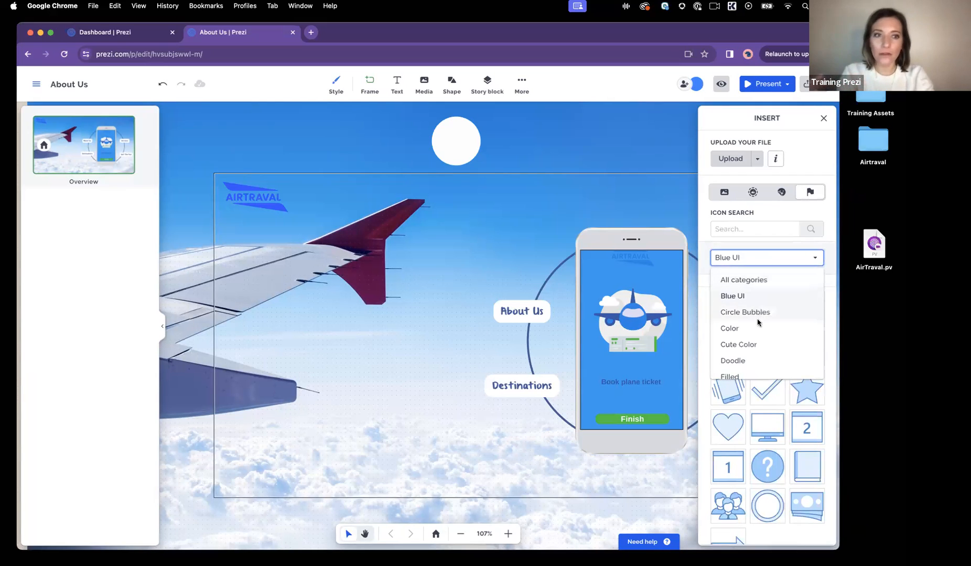
left_click(759, 344)
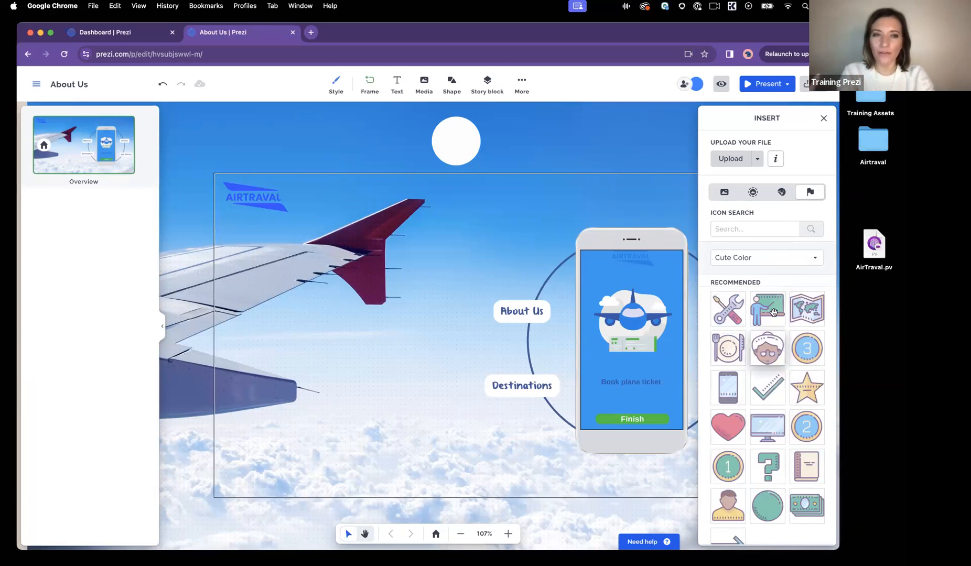
left_click(775, 258)
left_click(769, 280)
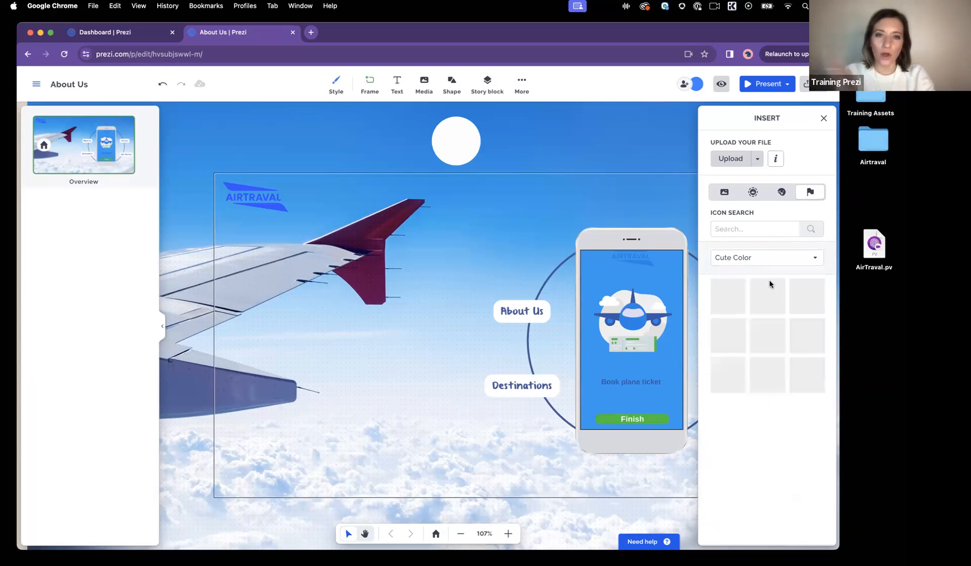
left_click(760, 258)
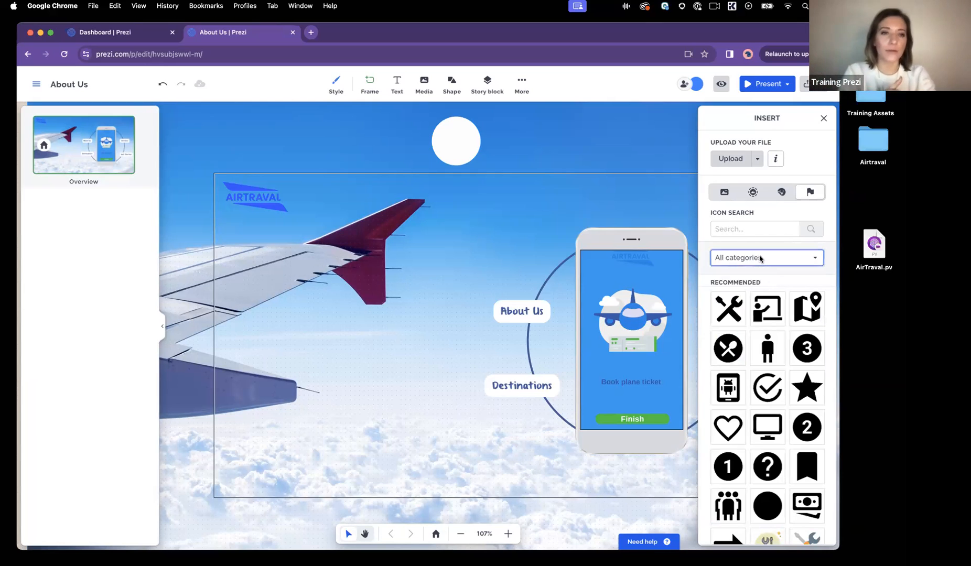
Step: Search the icon library for "travel" and look through the results
left_click(752, 233)
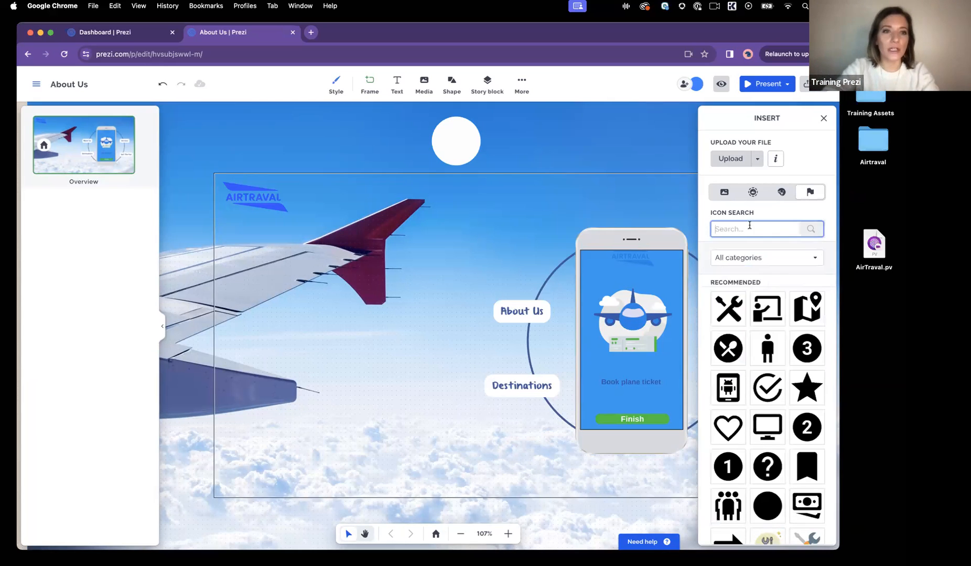
type("trave")
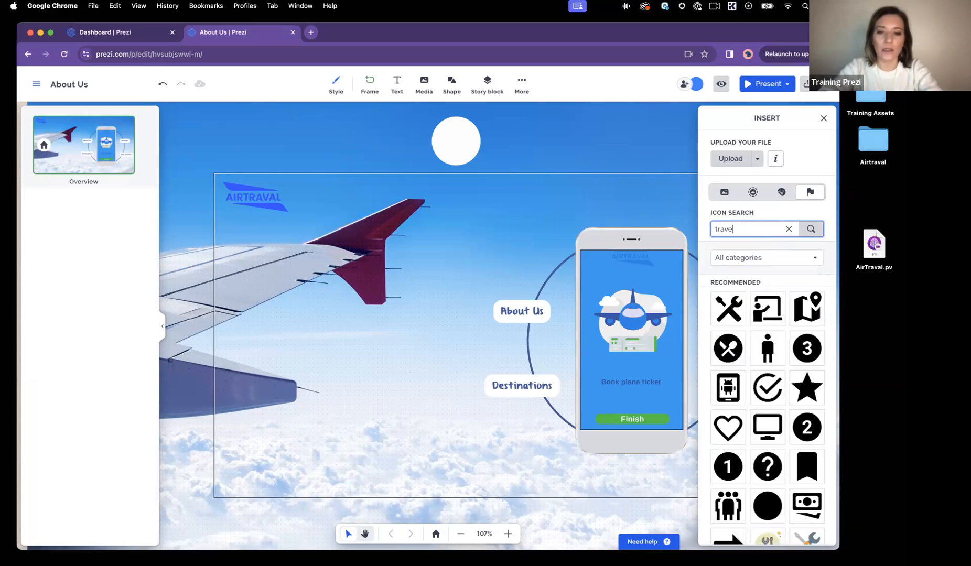
type("l")
key("Return")
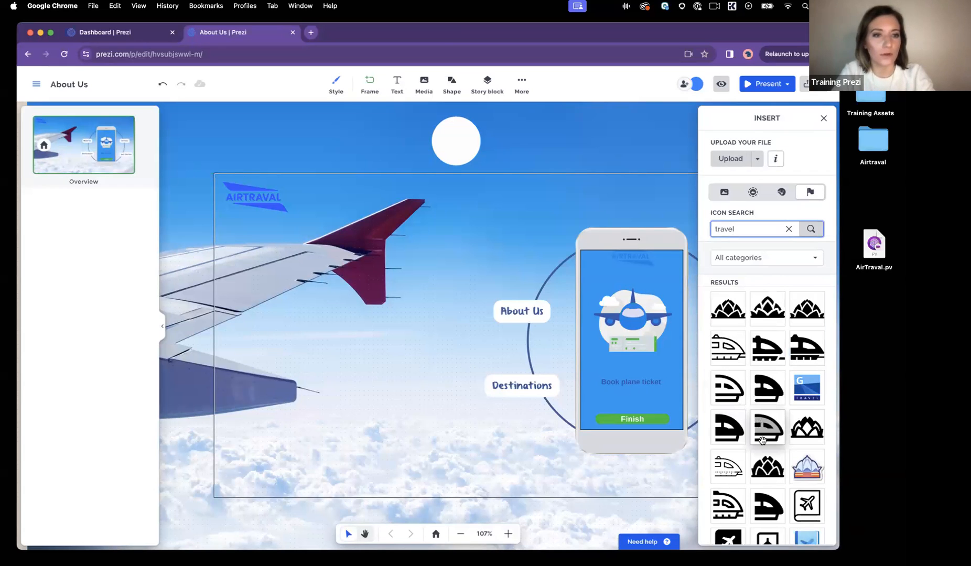
scroll(763, 440, "down", 10)
scroll(764, 442, "down", 10)
scroll(763, 440, "down", 15)
scroll(763, 441, "down", 6)
scroll(763, 441, "up", 20)
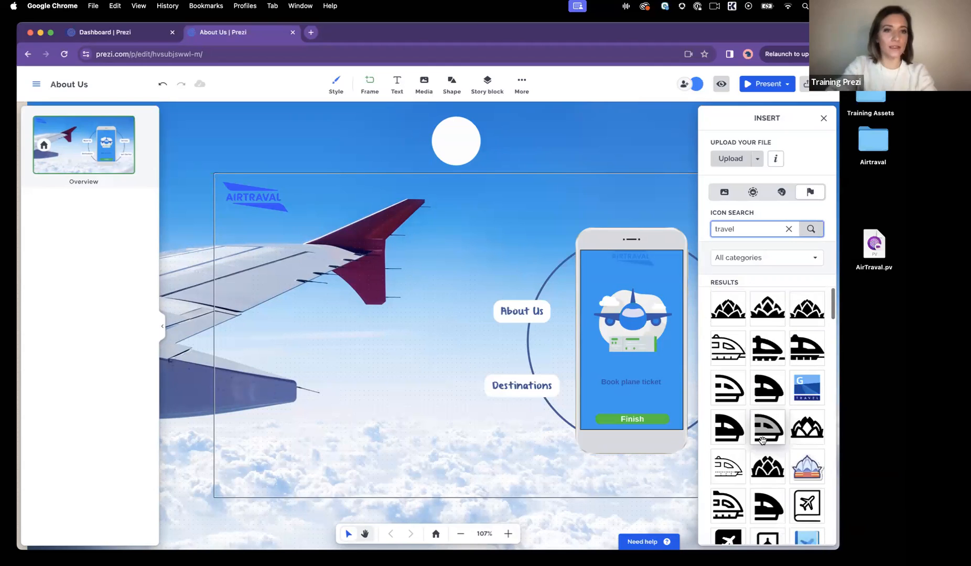
Step: Search the icon library for "suitcase", insert the plain orange suitcase icon and close the library
double_click(744, 231)
type("suitcas")
key("Return")
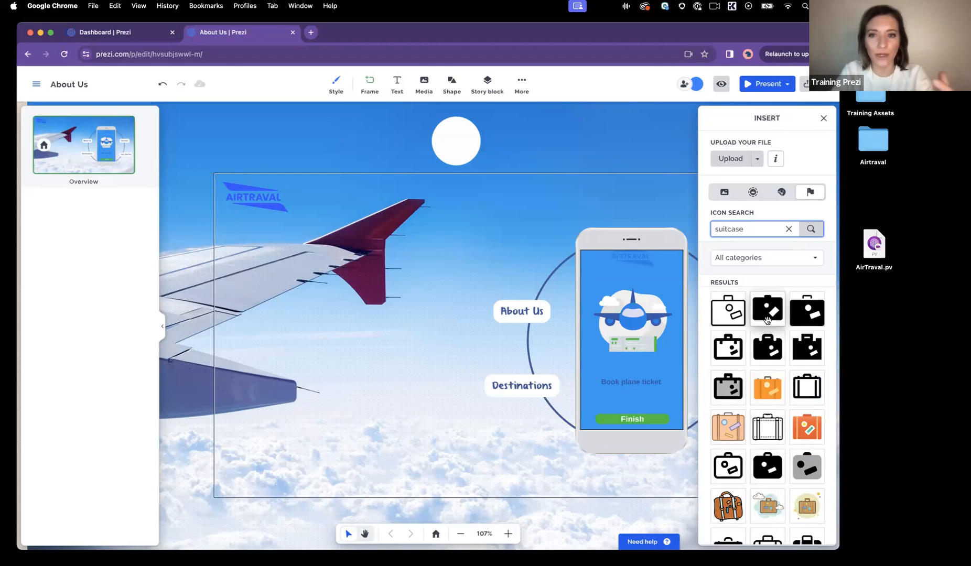
left_click(770, 392)
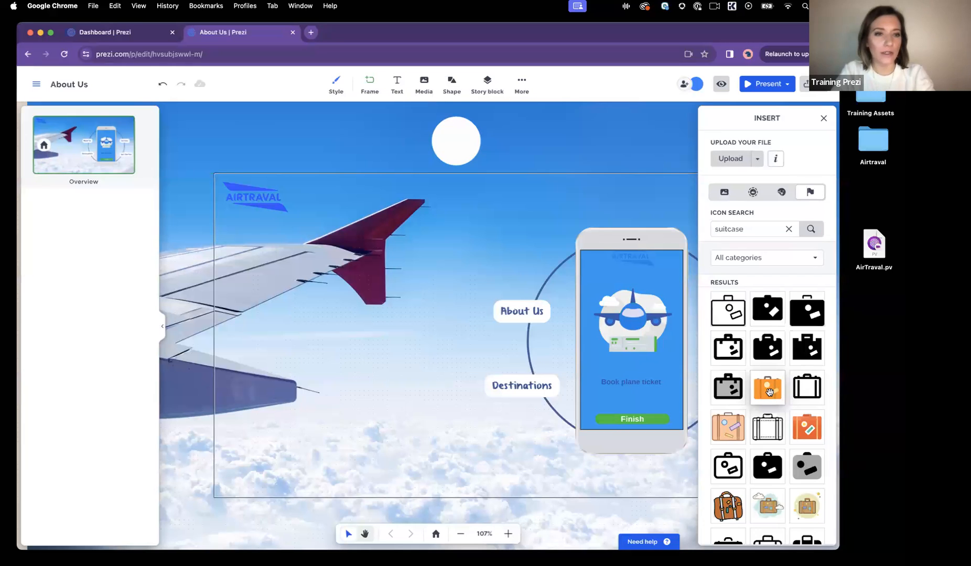
left_click(824, 118)
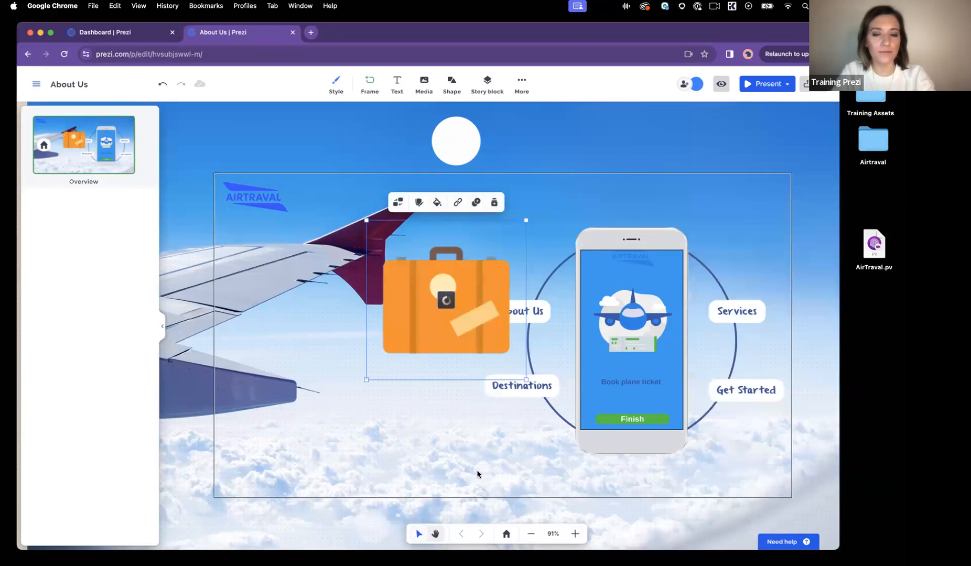
Step: Shrink the suitcase icon onto the upper-right corner of the About Us label and preview the presentation before returning to editing
left_click_drag(365, 381, 541, 288)
left_click(445, 300)
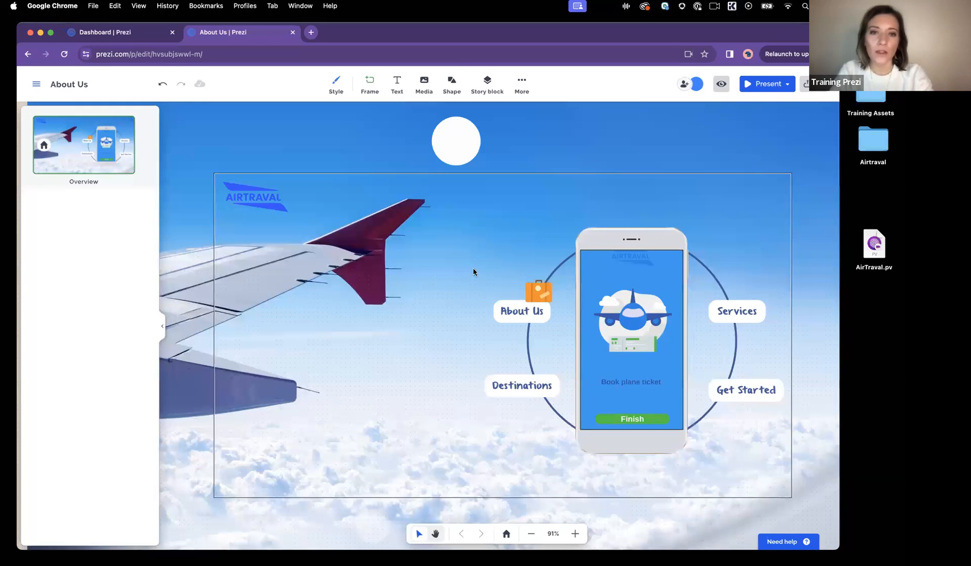
left_click(721, 84)
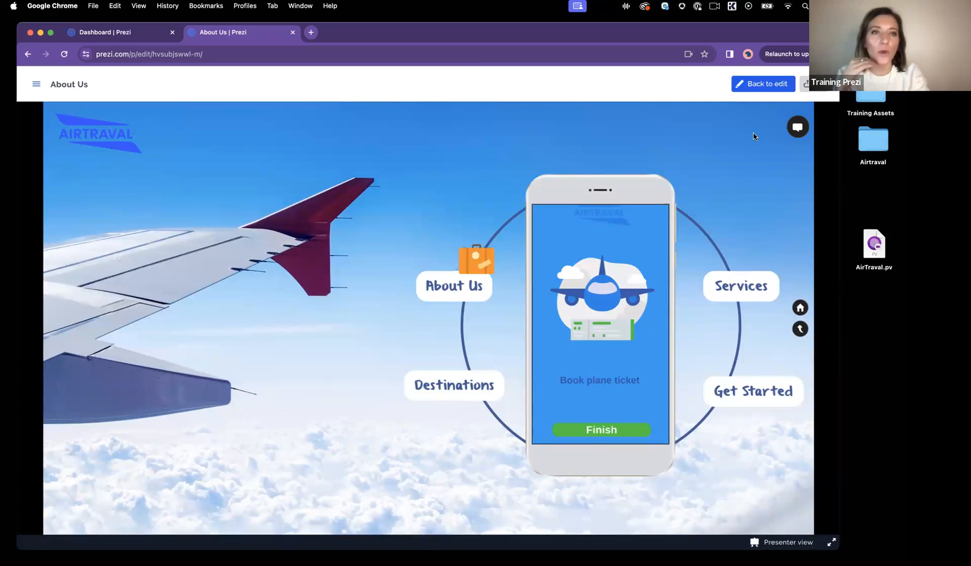
left_click(758, 85)
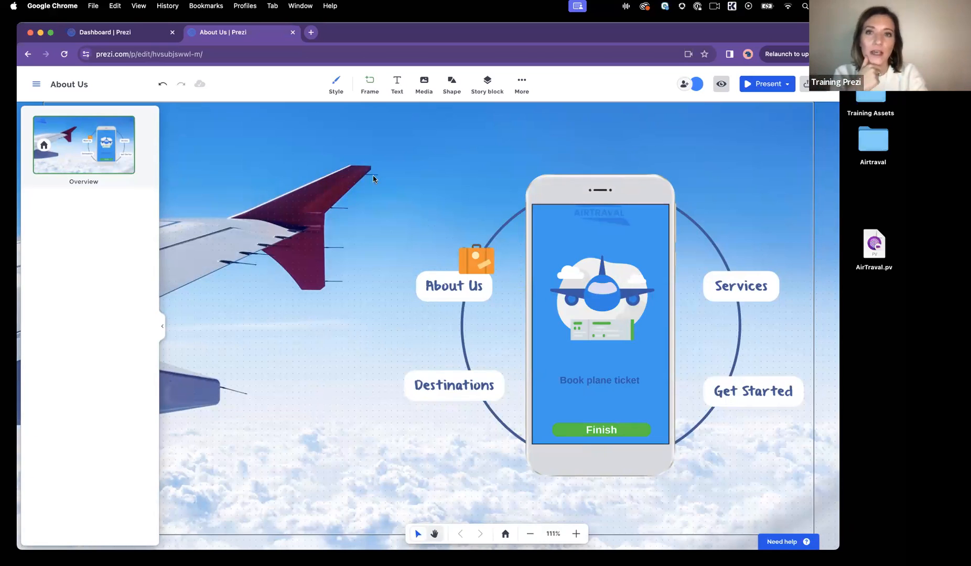
Step: Add a zoom frame around the About Us label and suitcase, scale it down and narrow it from its left edge
left_click(370, 85)
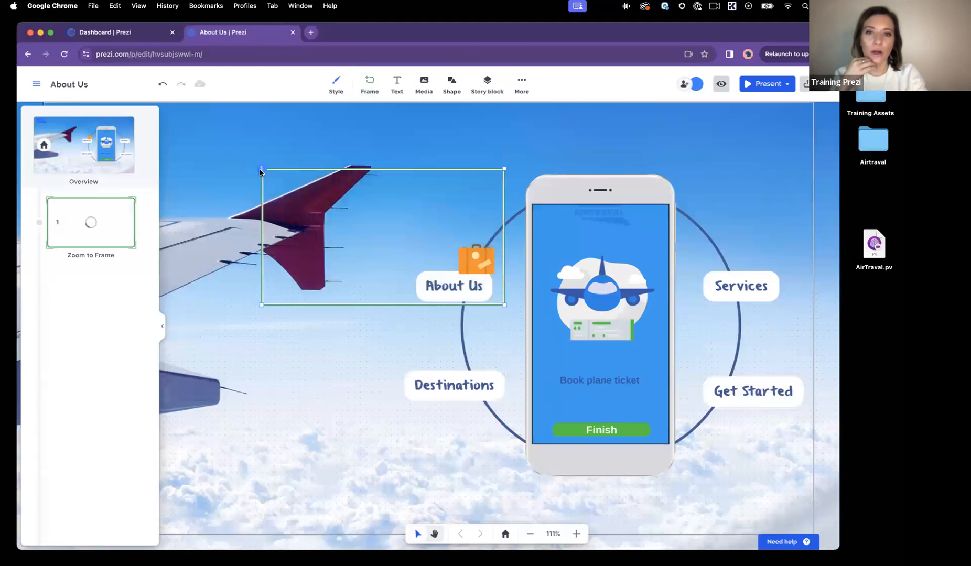
left_click_drag(265, 169, 317, 206)
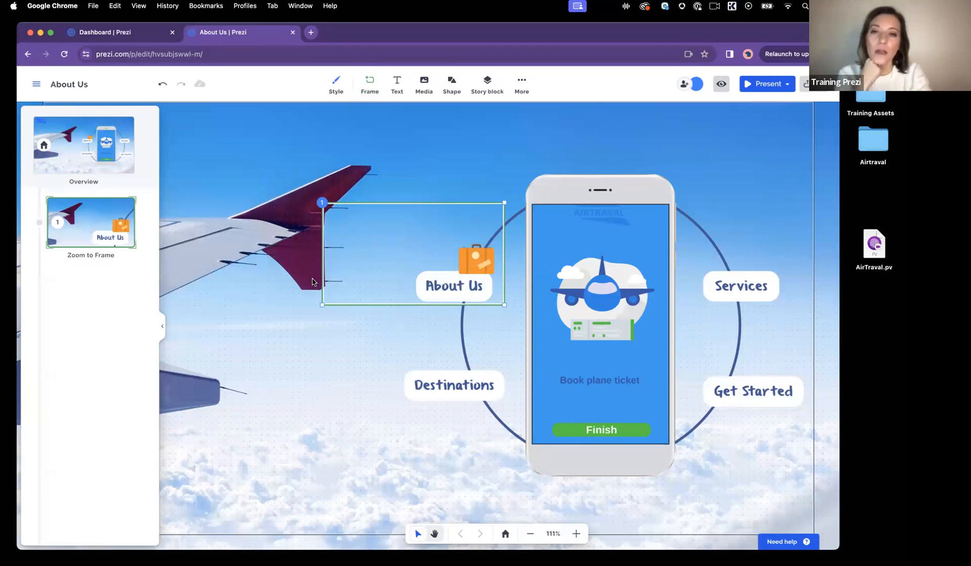
scroll(281, 309, "left", 2)
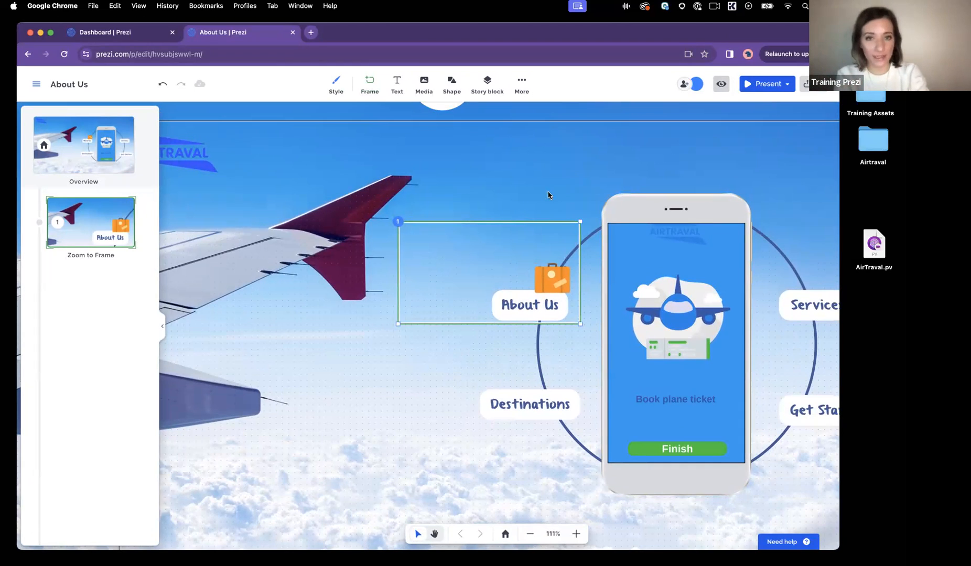
left_click_drag(399, 274, 529, 275)
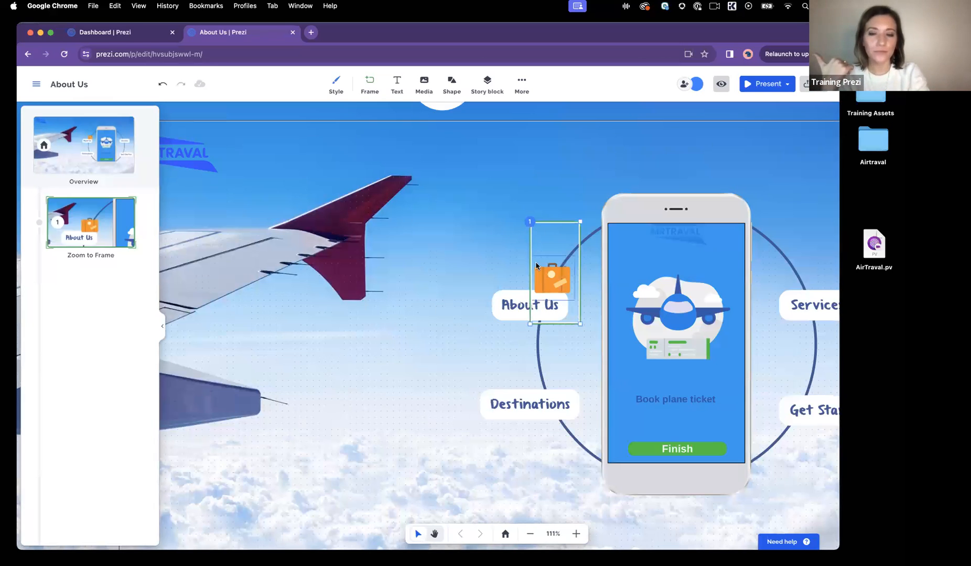
Step: Present the prezi from the start, zoom into the About Us topic, and return to the overview in the editor
mouse_move(768, 85)
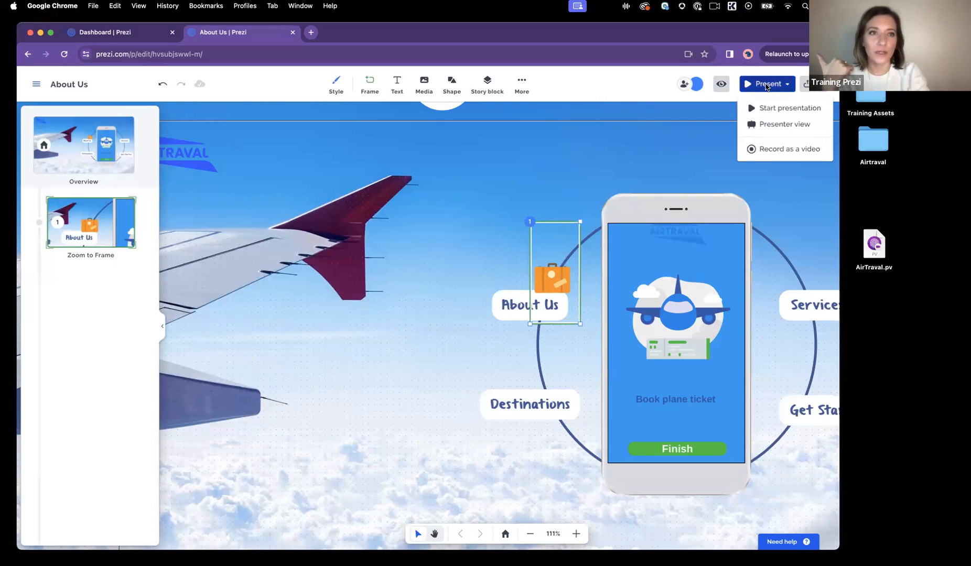
left_click(770, 108)
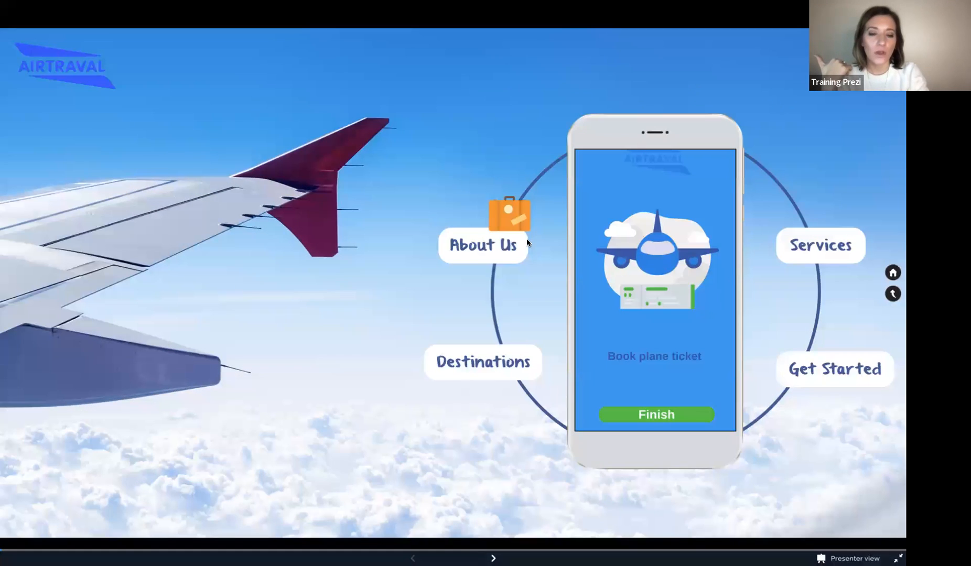
left_click(527, 239)
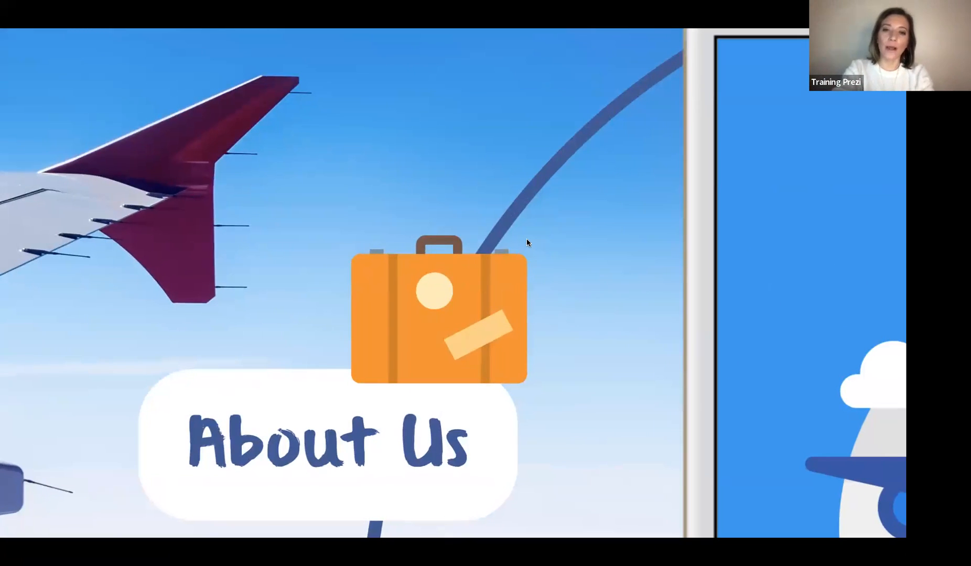
key("Escape")
left_click(100, 140)
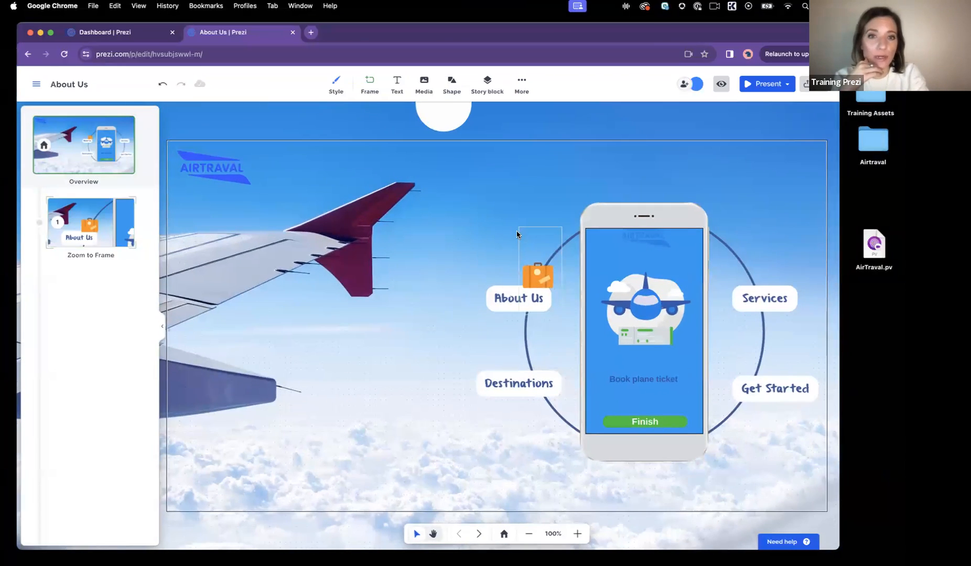
Step: Undo the narrowing of the About Us zoom frame, check the frame's view and return to the overview
left_click(519, 236)
key("super+z")
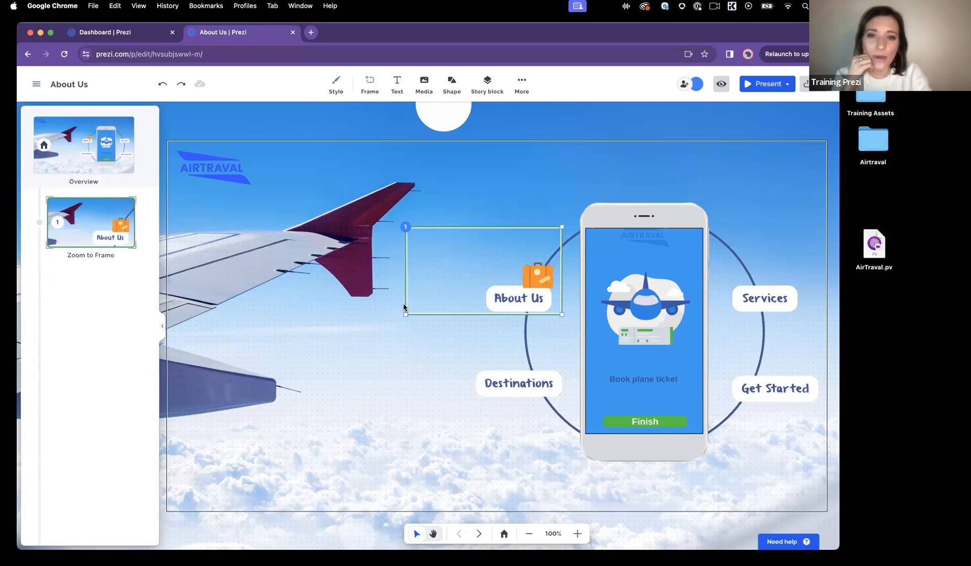
left_click(84, 215)
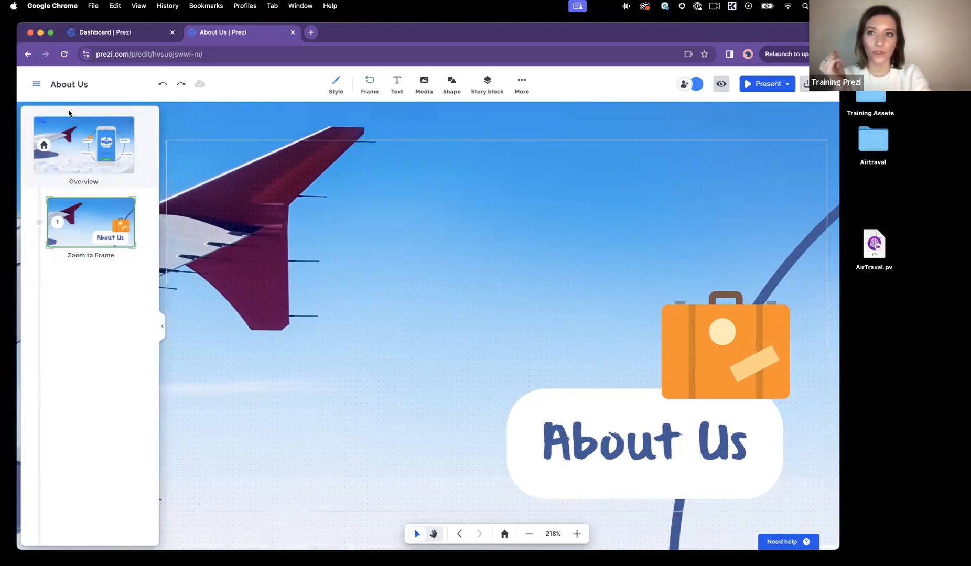
left_click(84, 145)
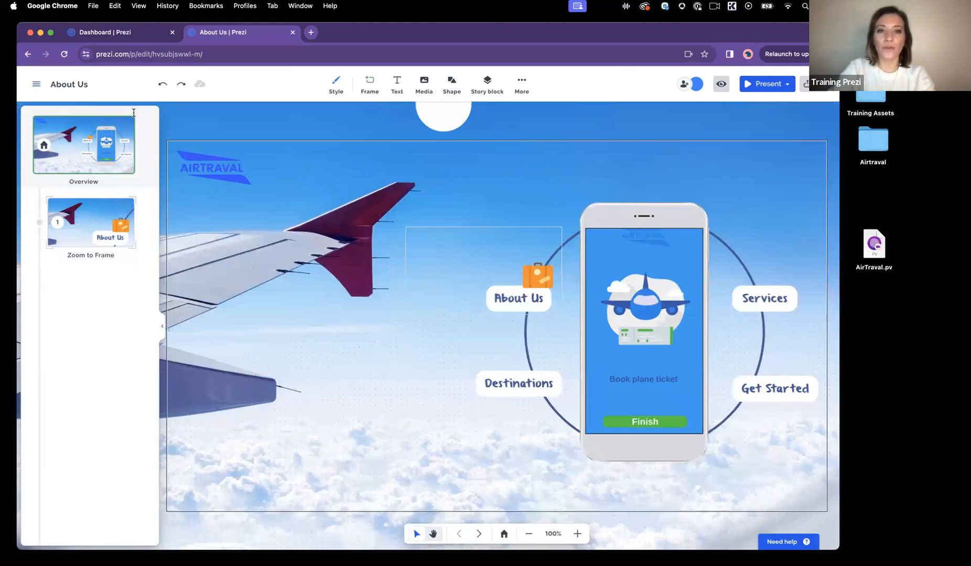
Step: Add a zoom frame around the Destinations label below the About Us frame and scale it down to a similar size
left_click(367, 85)
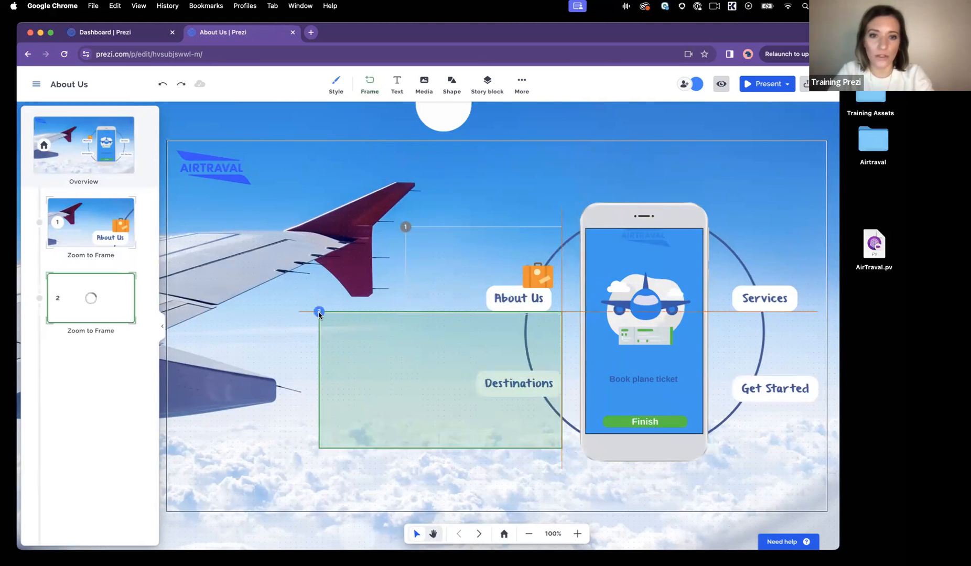
left_click(319, 312)
left_click_drag(343, 418, 390, 378)
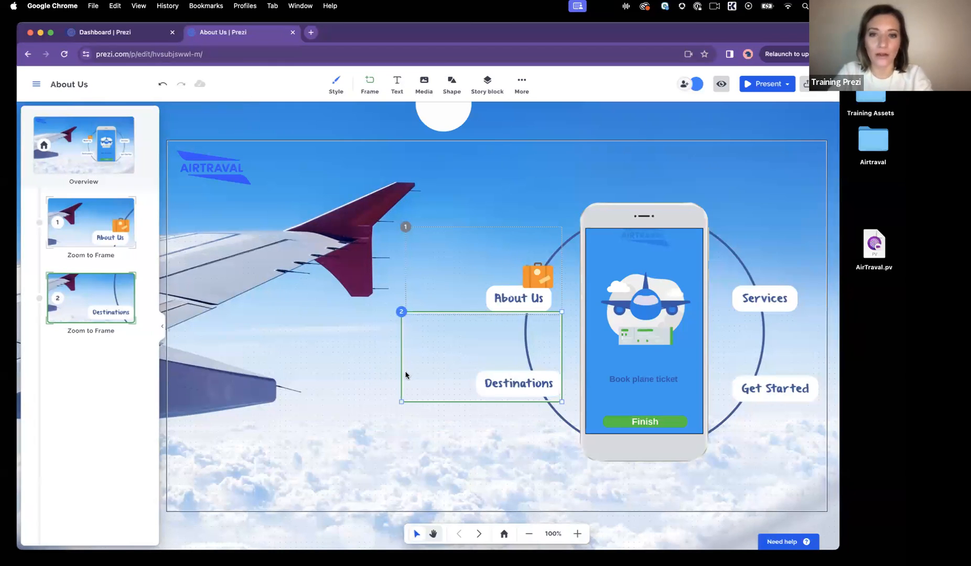
Step: Add a zoom frame around the Services label and scale it down, keeping the label in its lower-left corner
scroll(346, 254, "right", 2)
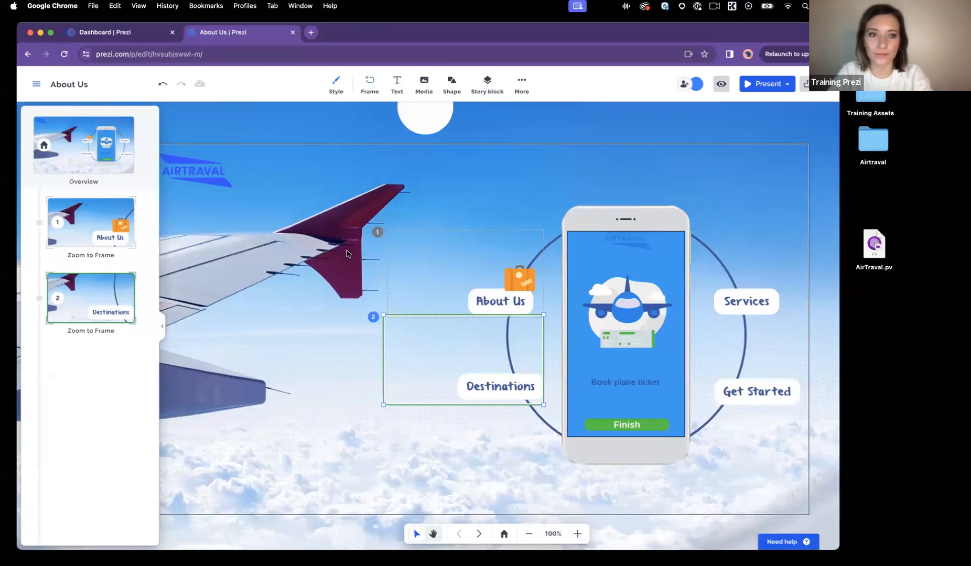
scroll(346, 253, "right", 5)
left_click(370, 84)
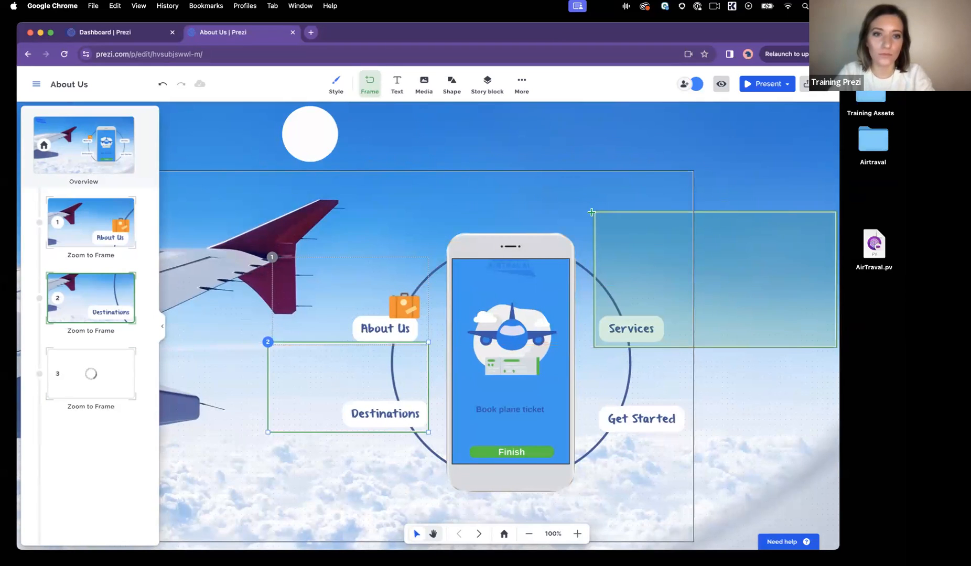
left_click(592, 212)
left_click_drag(832, 213, 747, 269)
Step: Add a zoom frame around the Get Started label directly below the Services frame and scale it down to match
left_click(369, 83)
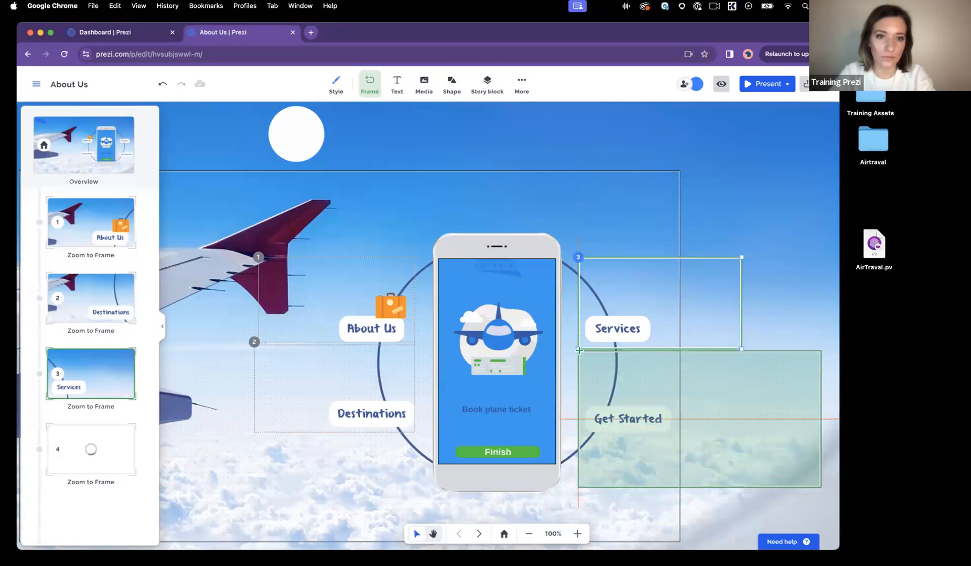
left_click(579, 351)
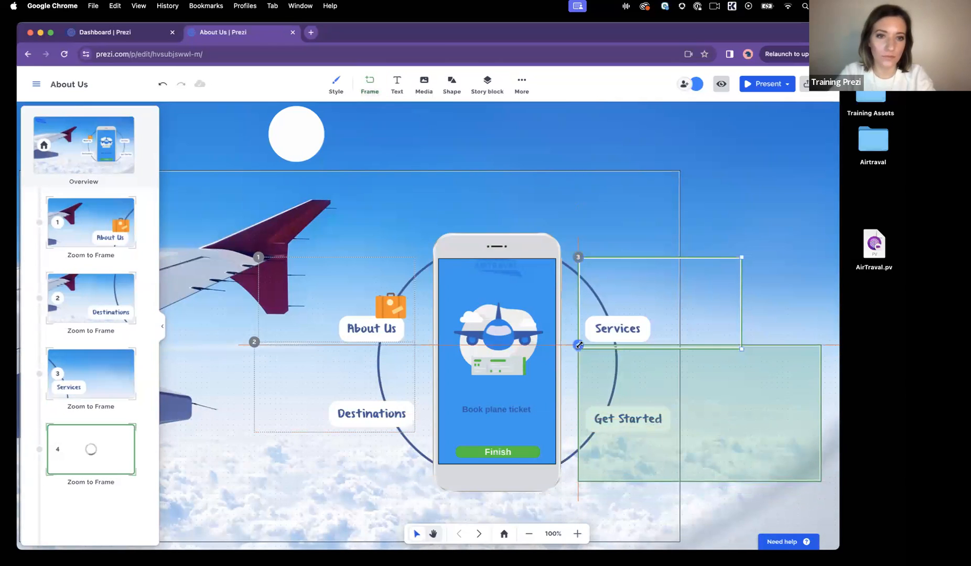
left_click_drag(820, 480, 751, 417)
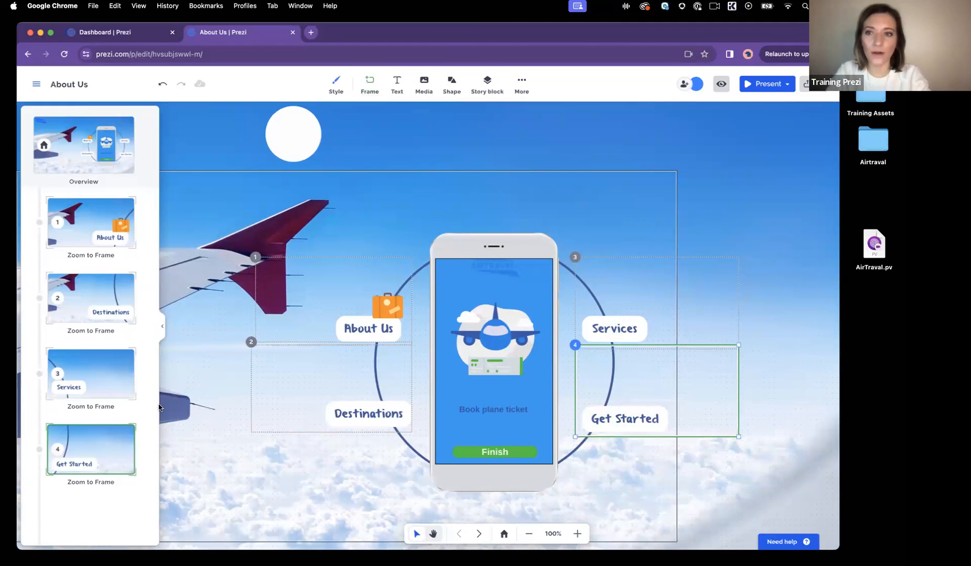
Step: Review the About Us, Destinations, Services and Get Started zoom frames one after another
left_click(69, 224)
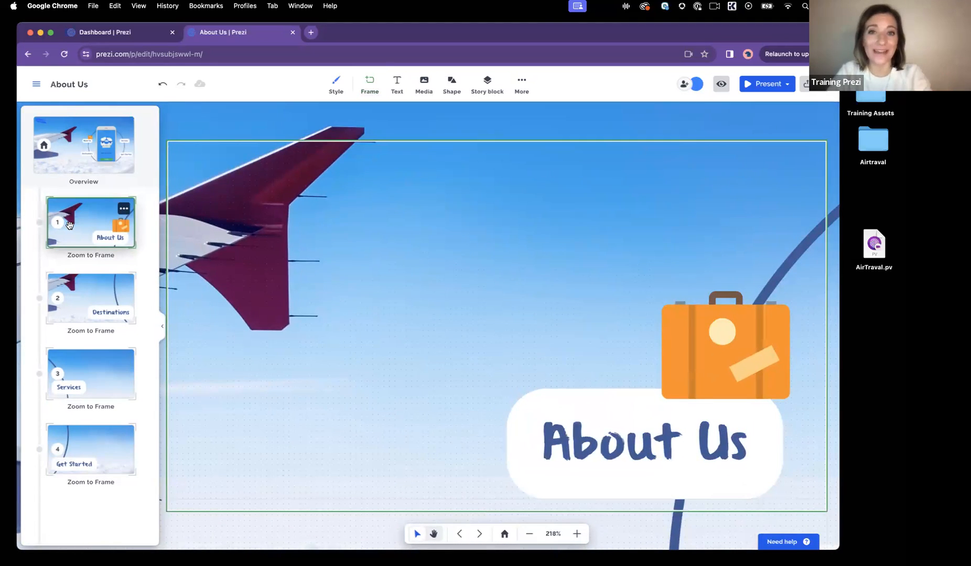
left_click(78, 285)
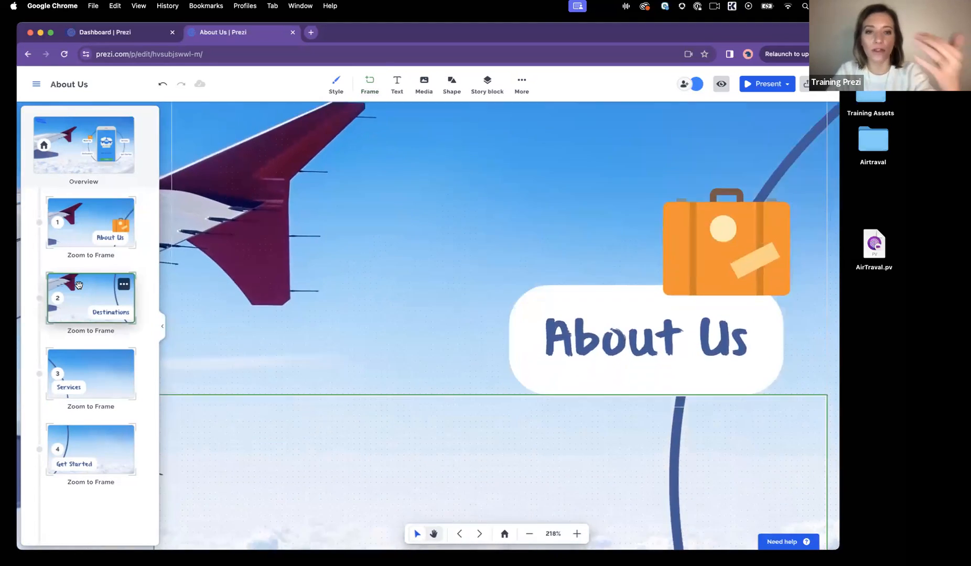
left_click(87, 373)
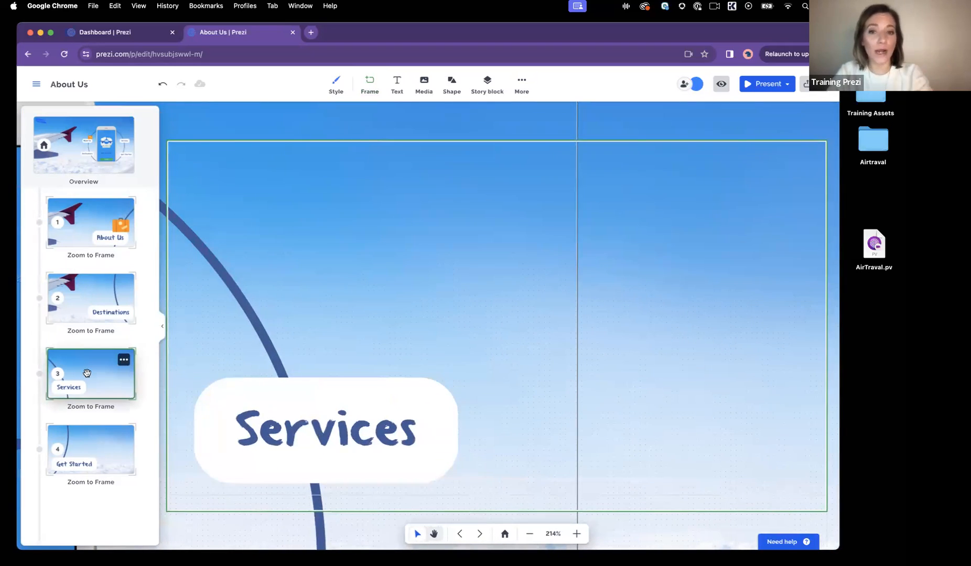
left_click(102, 459)
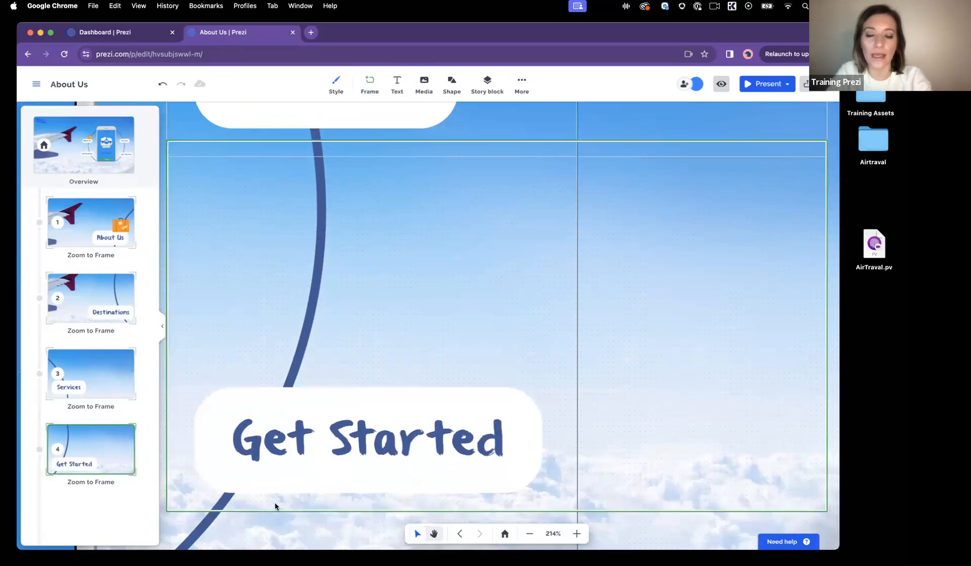
left_click(112, 218)
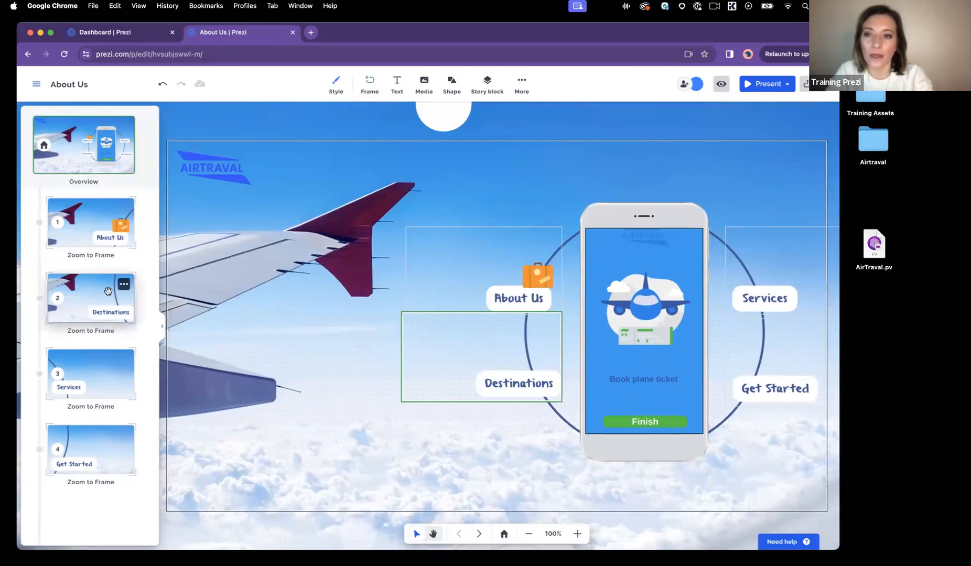
Step: Go to the Destinations frame, search the icon library for "map" and insert the orange-and-yellow folded map icon
left_click(101, 303)
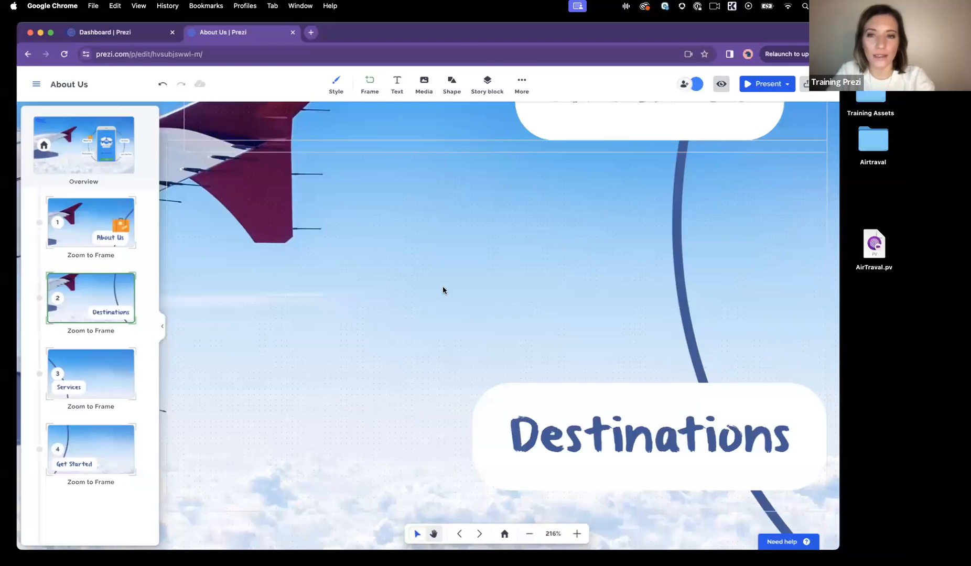
left_click(424, 84)
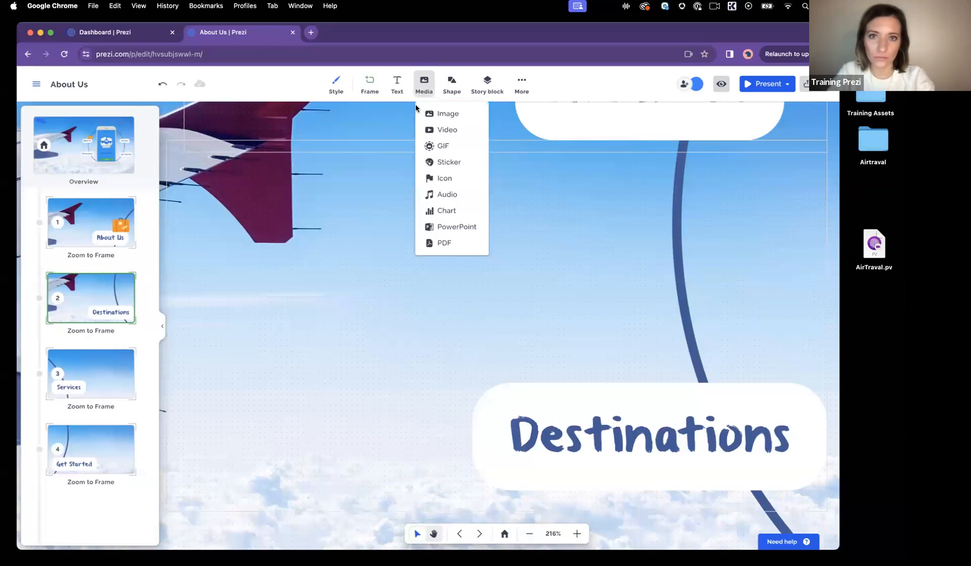
left_click(454, 179)
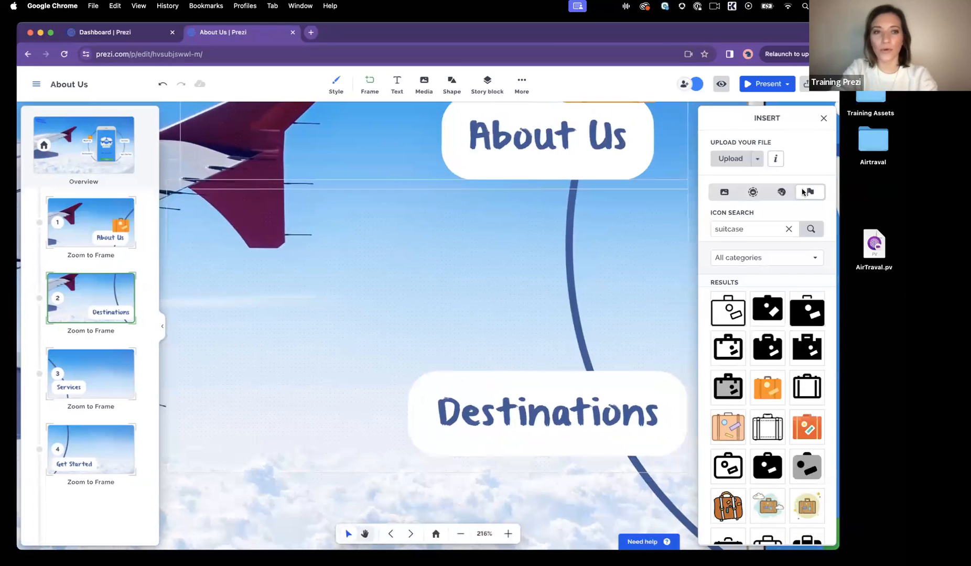
left_click(741, 230)
double_click(742, 230)
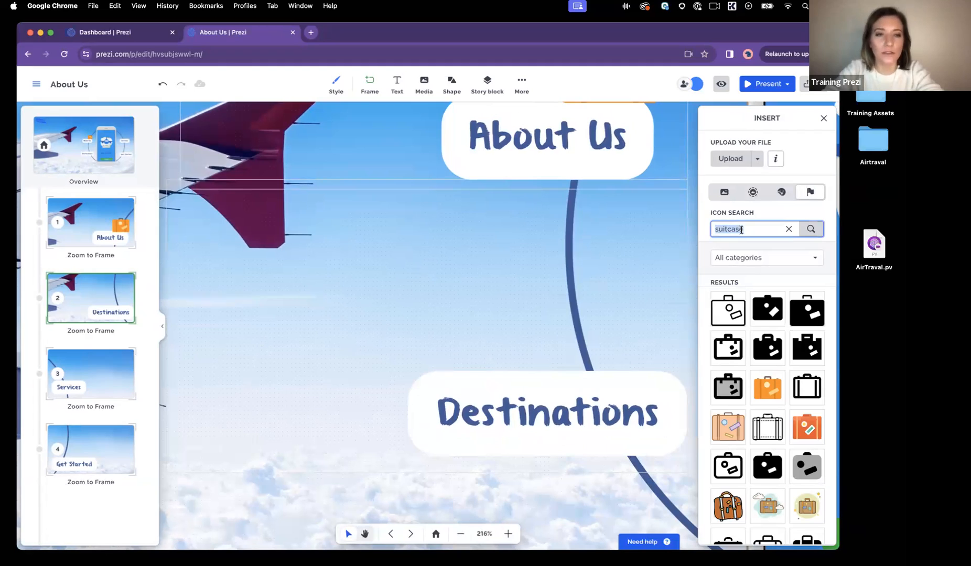
type("map")
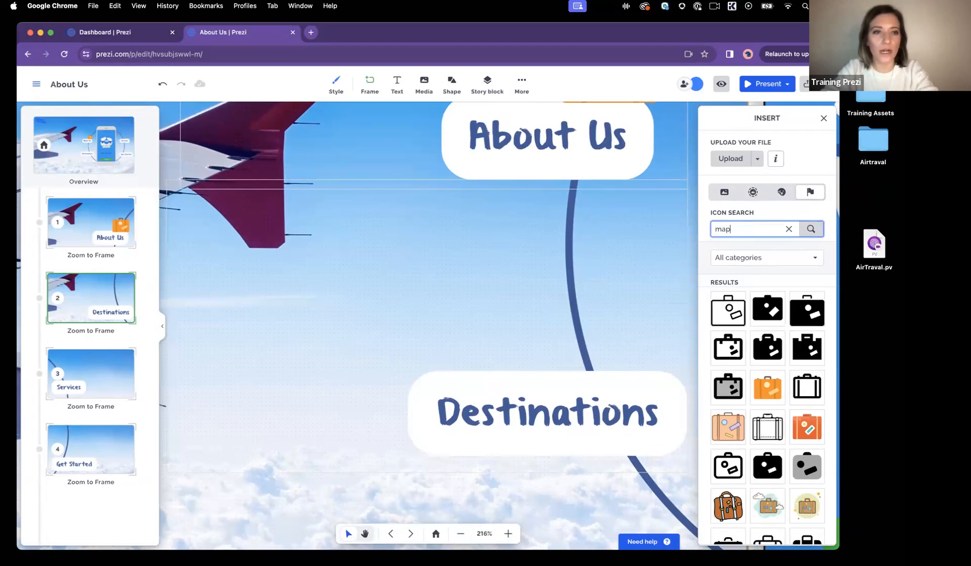
key("Return")
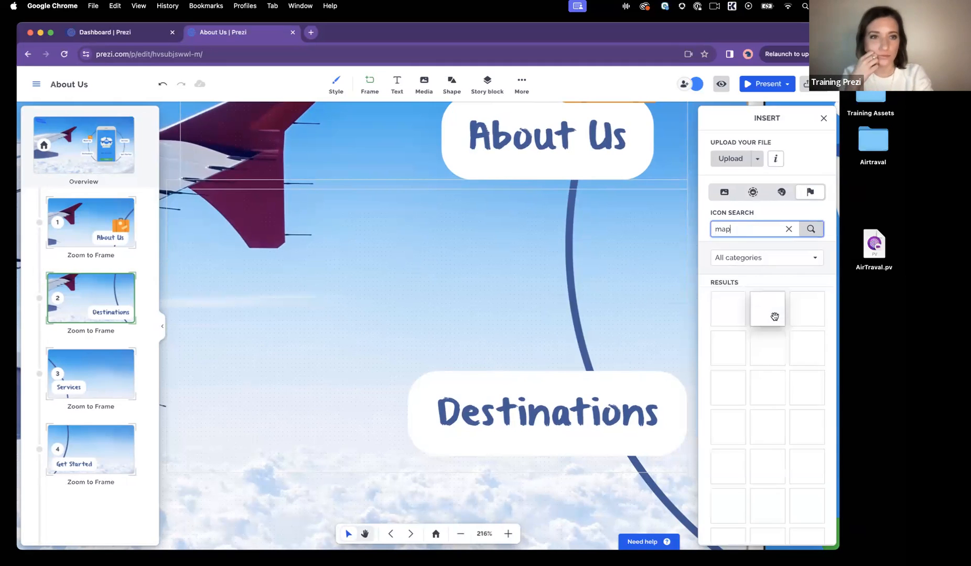
scroll(779, 367, "down", 5)
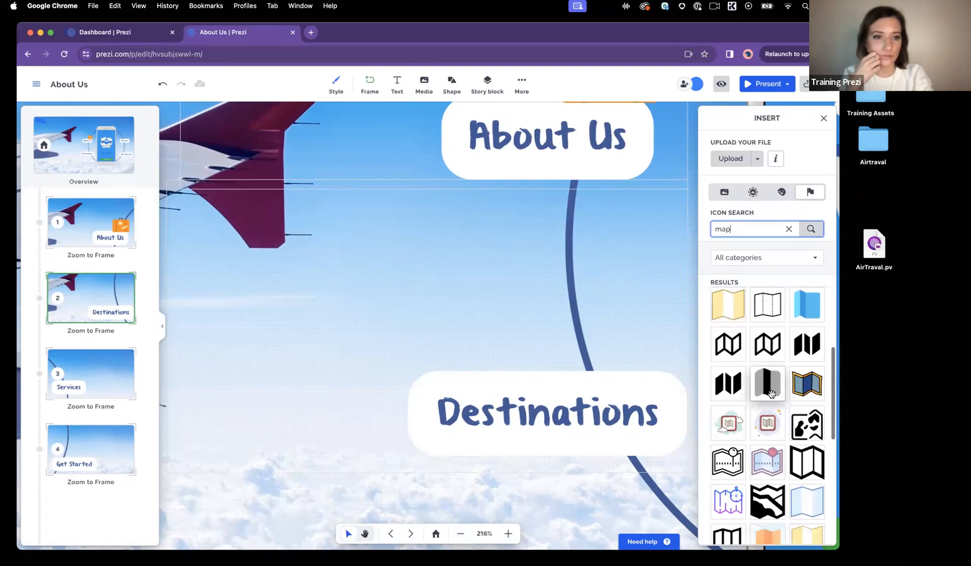
scroll(771, 394, "down", 5)
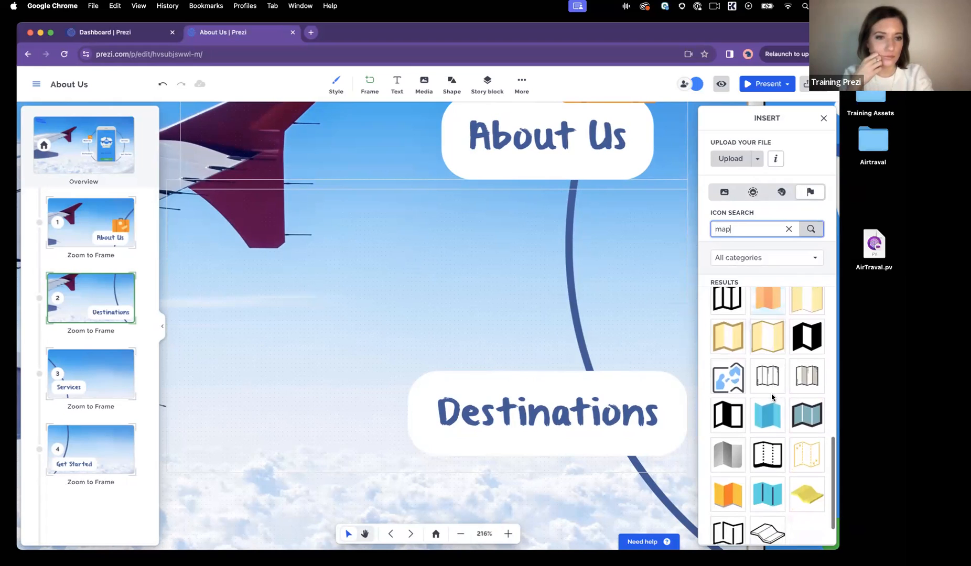
scroll(771, 394, "down", 1)
left_click(771, 396)
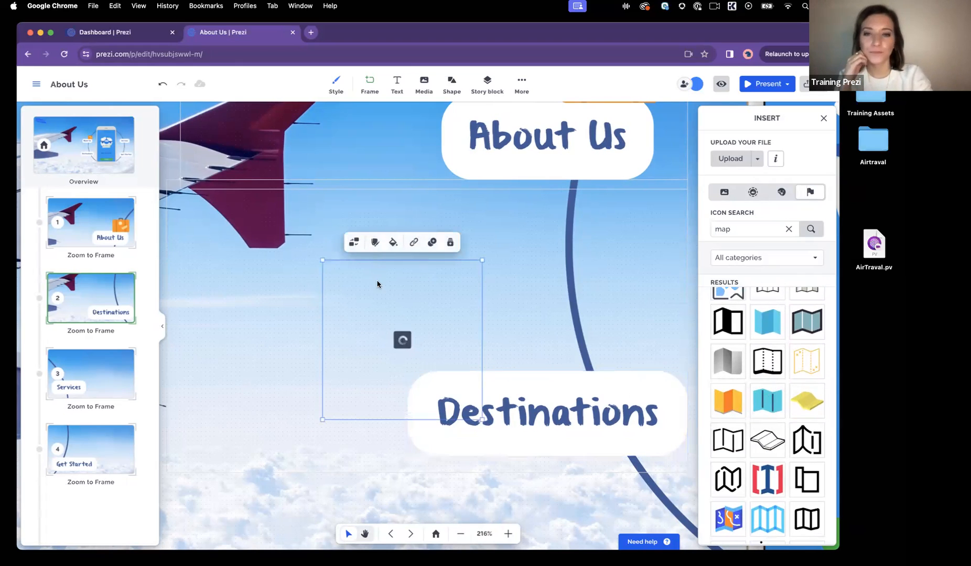
Step: Shrink the map icon, place it on the upper-right part of the Destinations label and close the icon library
left_click_drag(323, 420, 390, 373)
left_click_drag(421, 325, 673, 381)
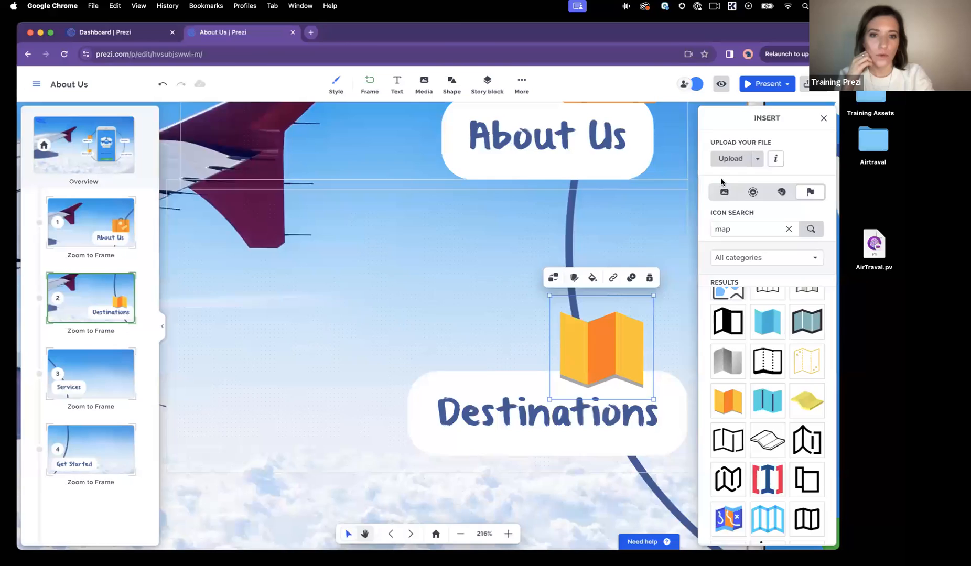
left_click(824, 118)
left_click(453, 330)
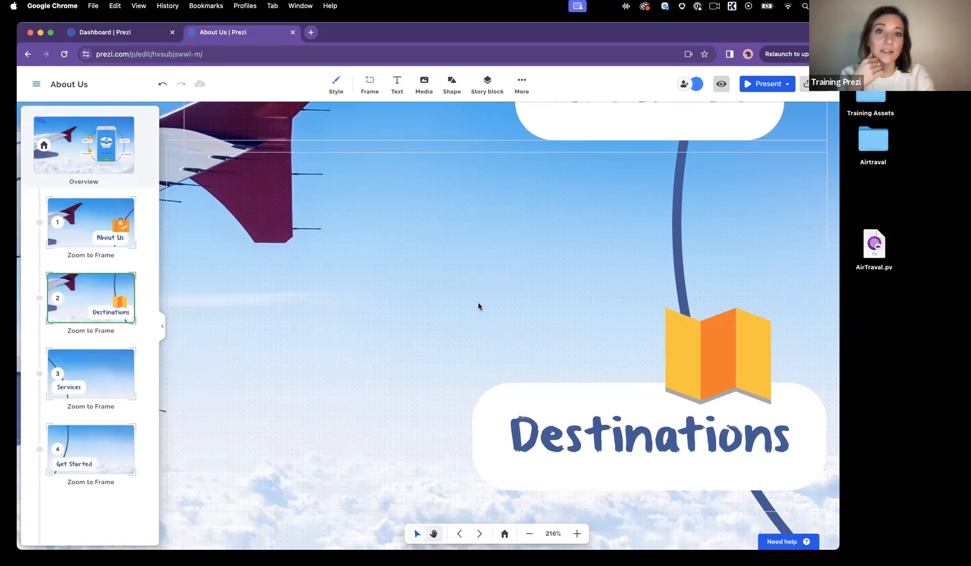
Step: Search the image library for "vacation" and insert the photo of three hikers overlooking a bay into the Destinations frame
left_click(424, 88)
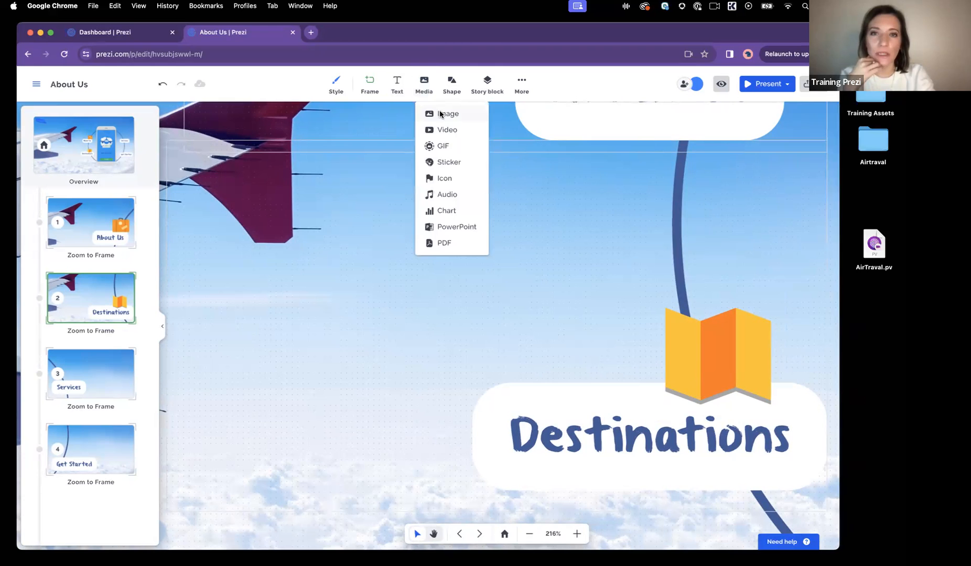
left_click(449, 114)
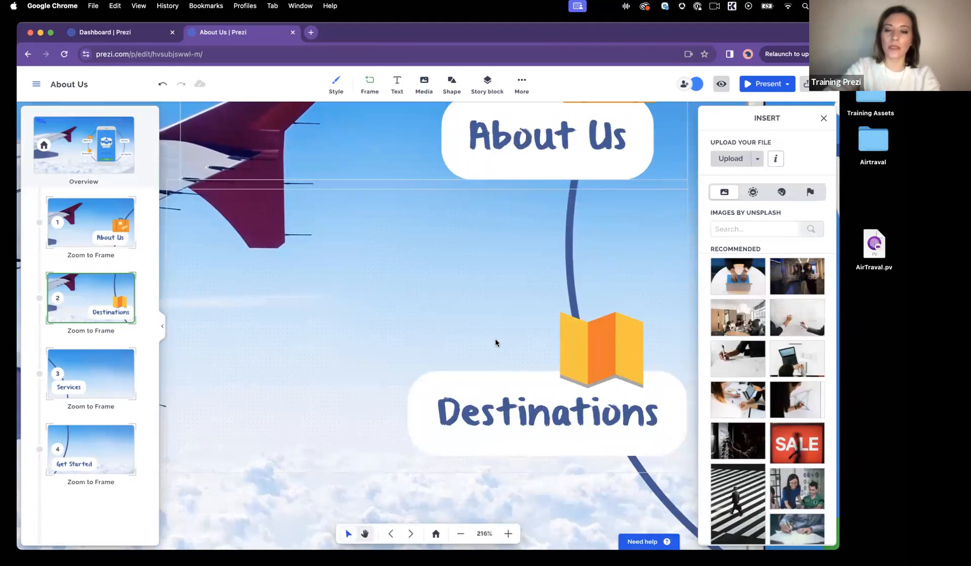
left_click(758, 230)
type("vacation")
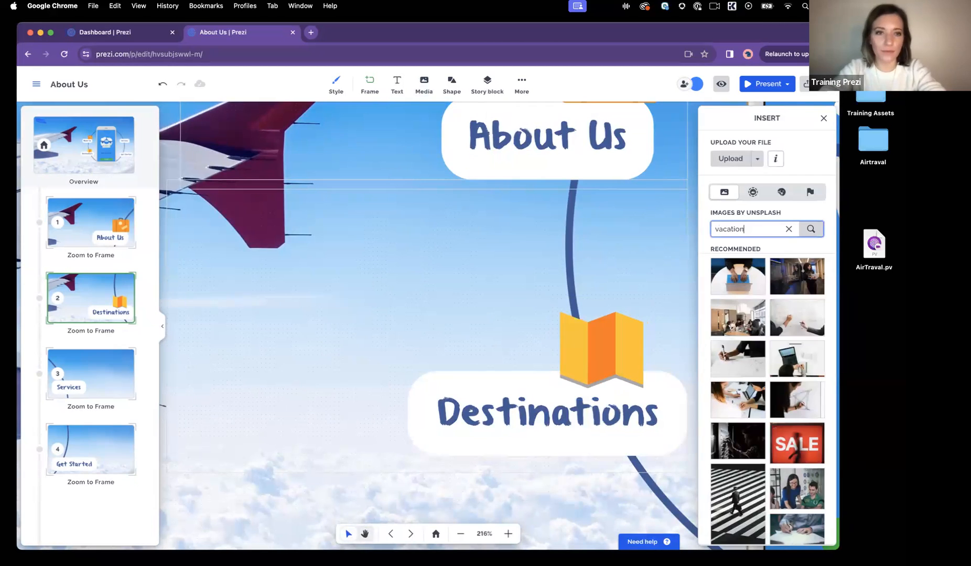
key("Return")
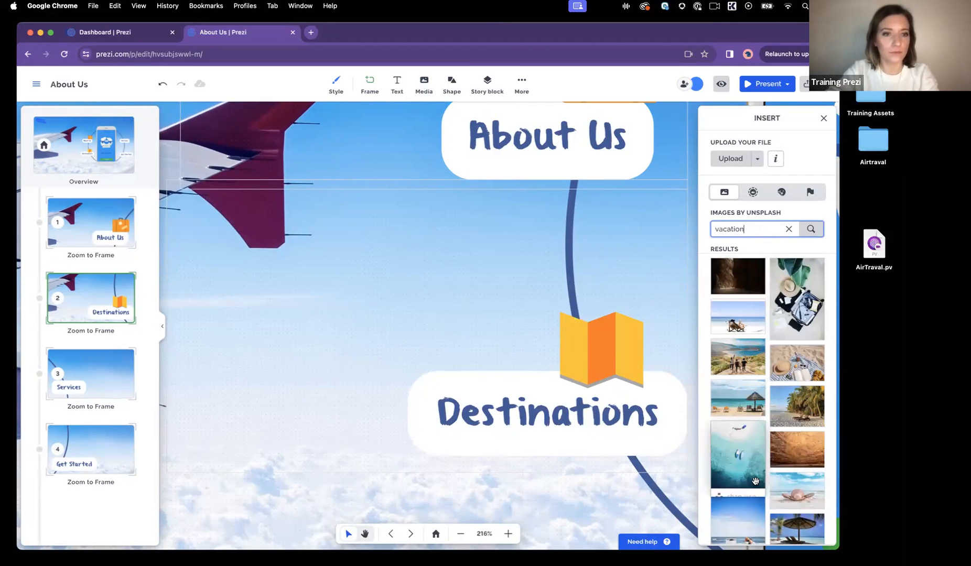
scroll(755, 472, "down", 2)
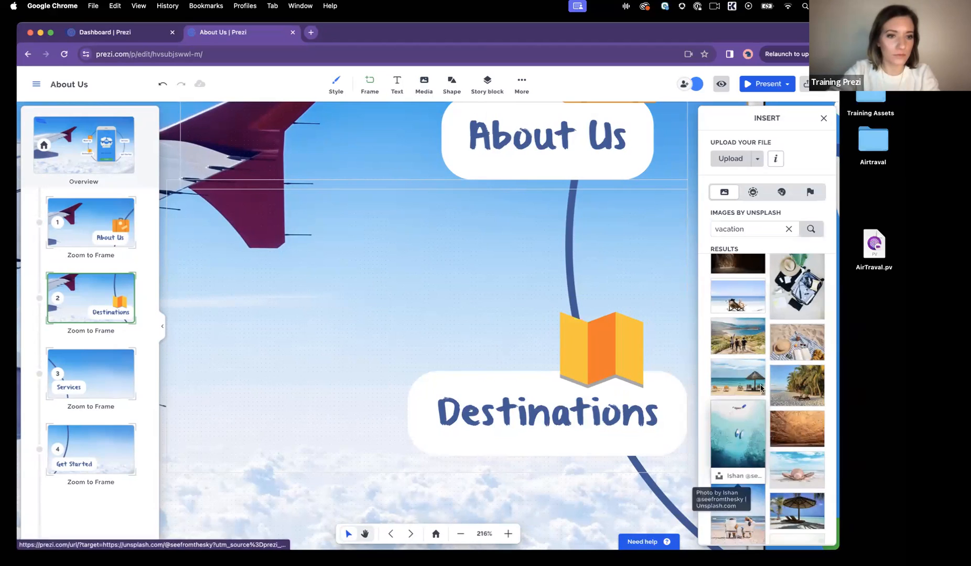
right_click(756, 476)
left_click(742, 341)
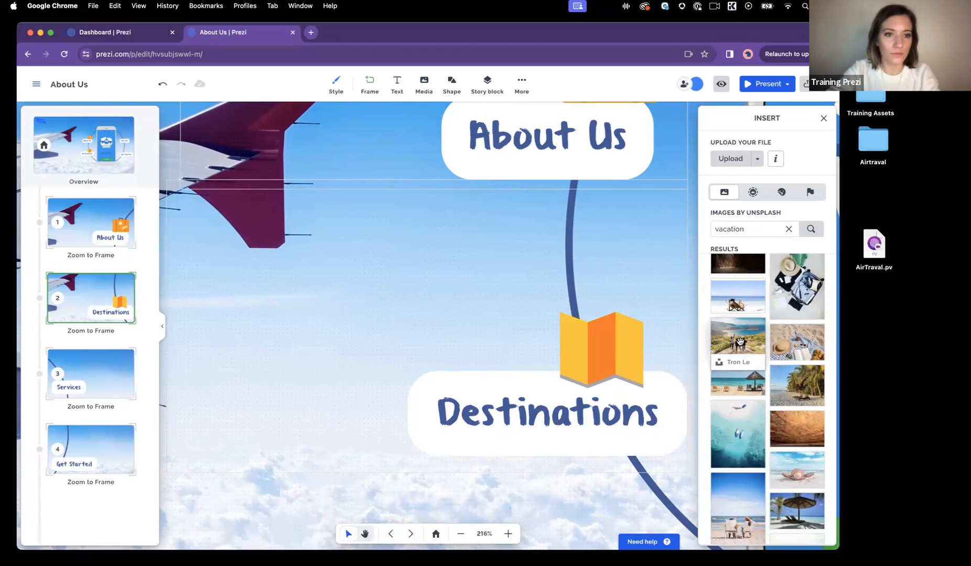
left_click(732, 334)
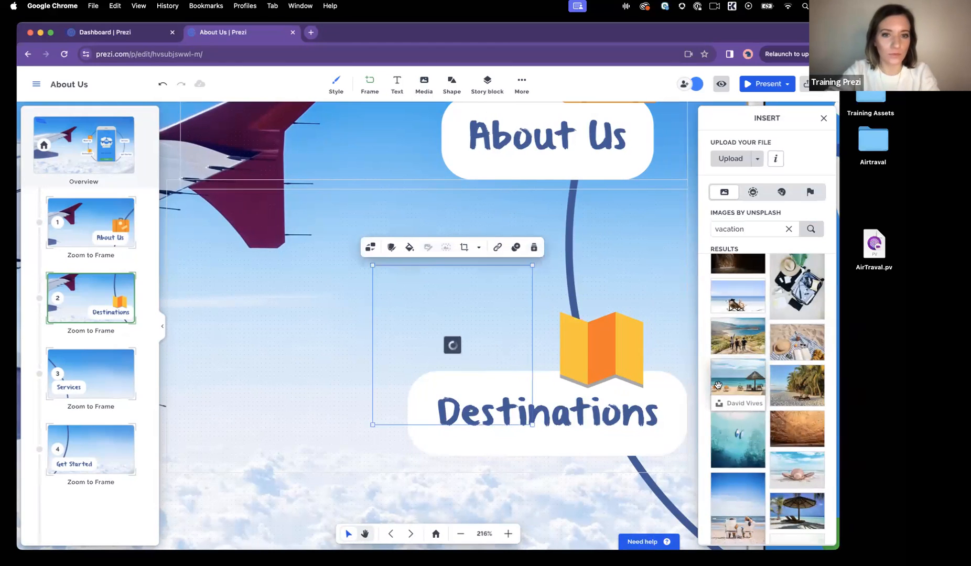
Step: Insert the portrait photo of the colourful coastal town from the vacation images and close the image library
scroll(718, 385, "down", 15)
scroll(759, 360, "down", 5)
scroll(759, 363, "down", 1)
left_click(759, 363)
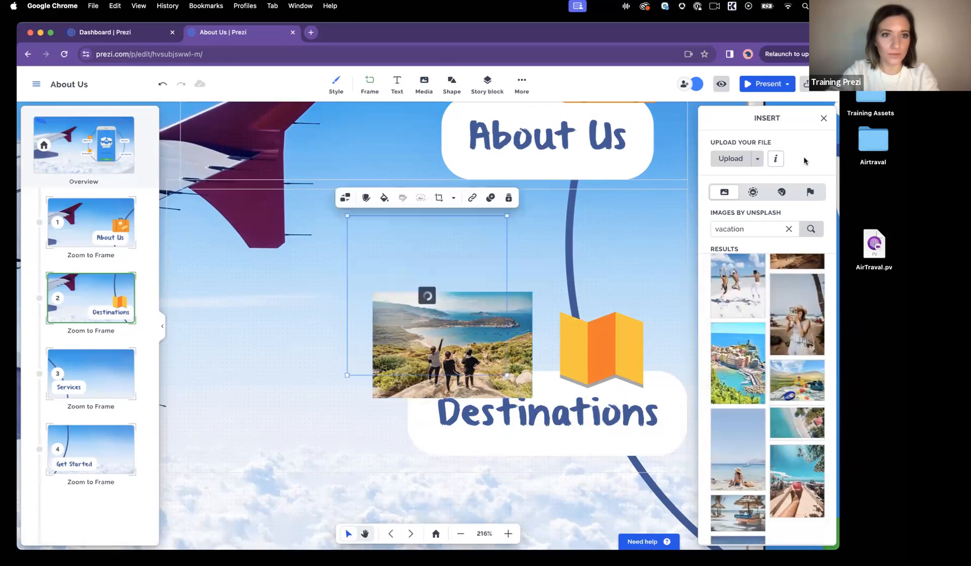
left_click(824, 118)
Step: Arrange the hikers photo and the coastal town photo side by side, bottom edges aligned, between the airplane wing and the map icon
left_click_drag(485, 279, 620, 249)
left_click_drag(513, 357, 481, 334)
left_click(79, 154)
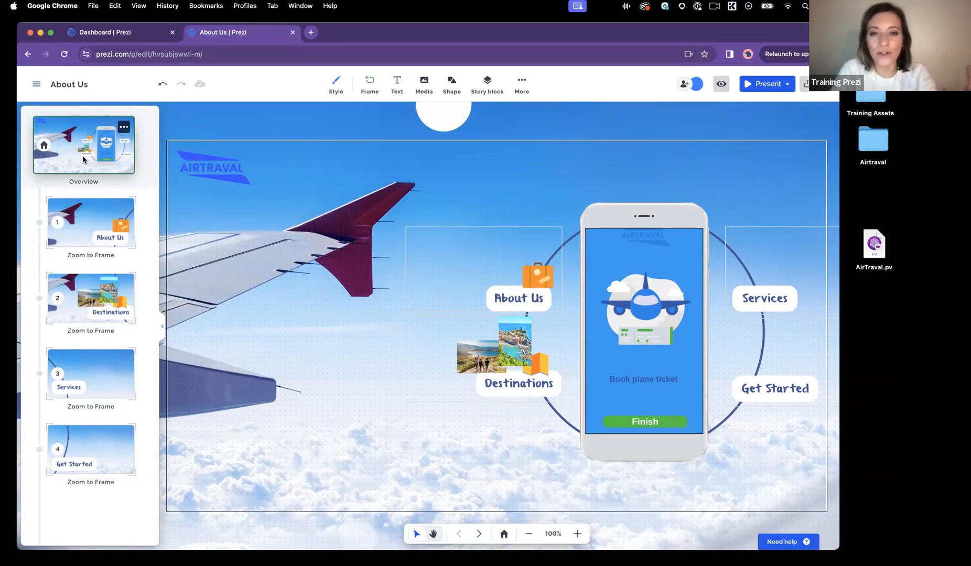
left_click(71, 294)
left_click_drag(404, 341, 255, 338)
left_click_drag(636, 302, 582, 328)
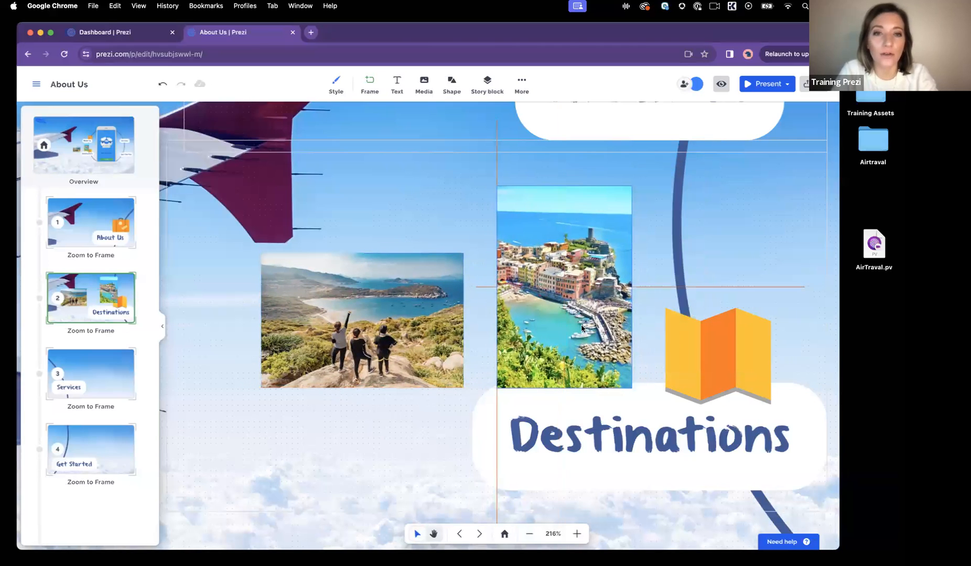
Step: Open the coastal town photo in the image editor and examine its filter categories, transform options and adjustment settings
left_click(575, 279)
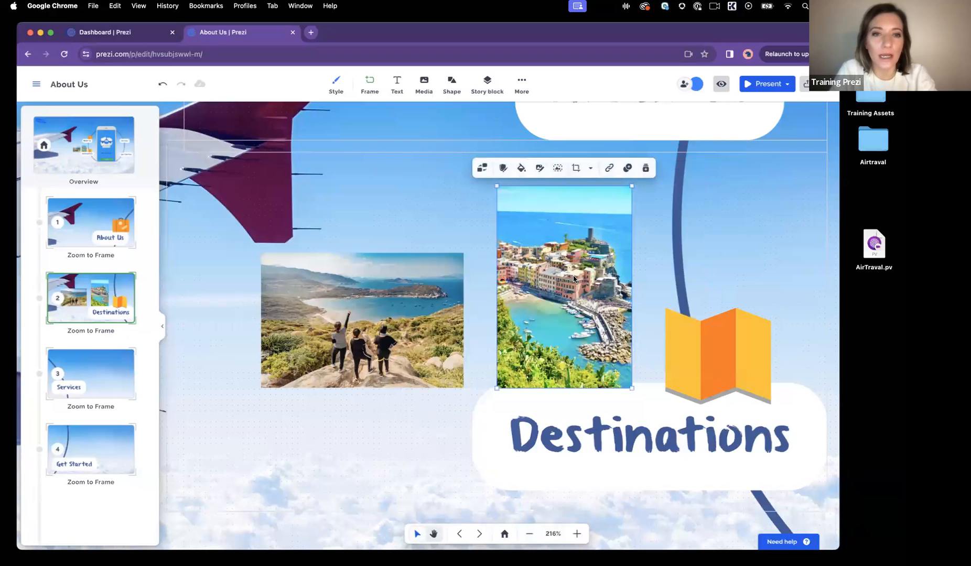
left_click(557, 171)
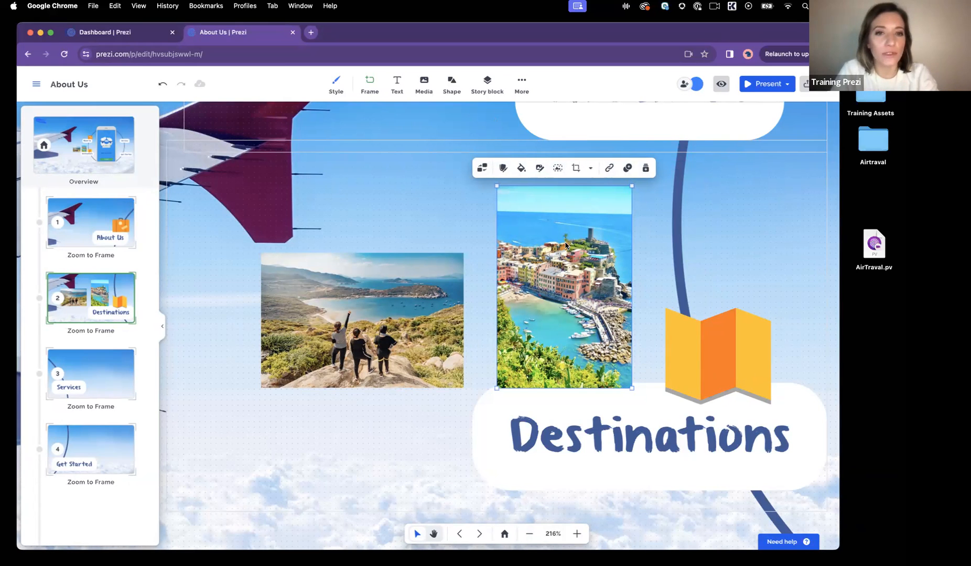
left_click(541, 167)
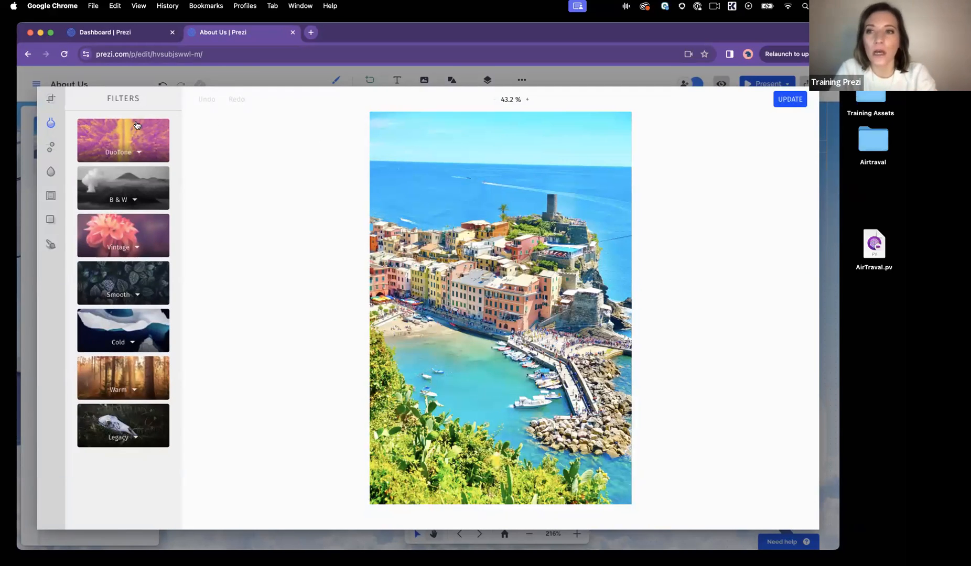
left_click(133, 141)
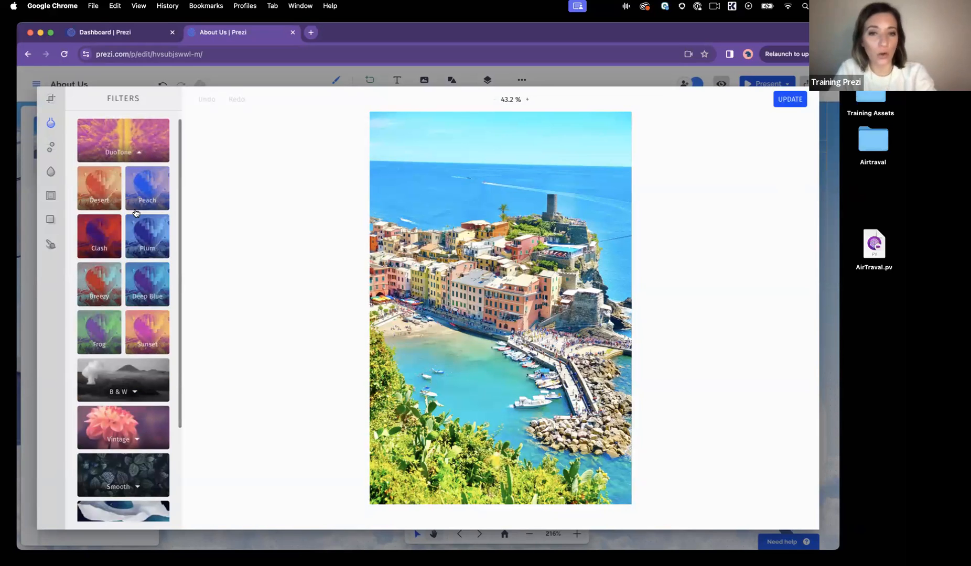
scroll(131, 319, "down", 2)
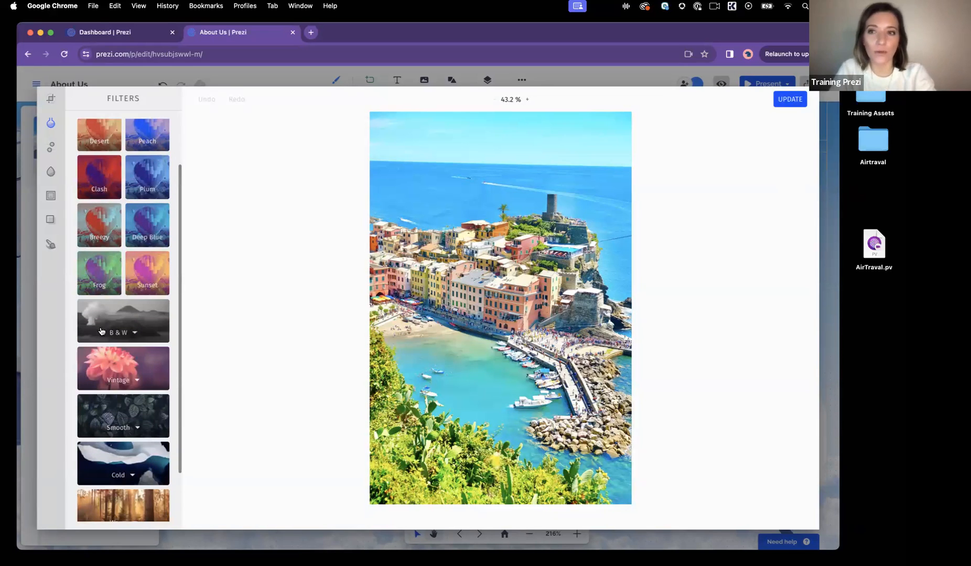
scroll(136, 321, "down", 2)
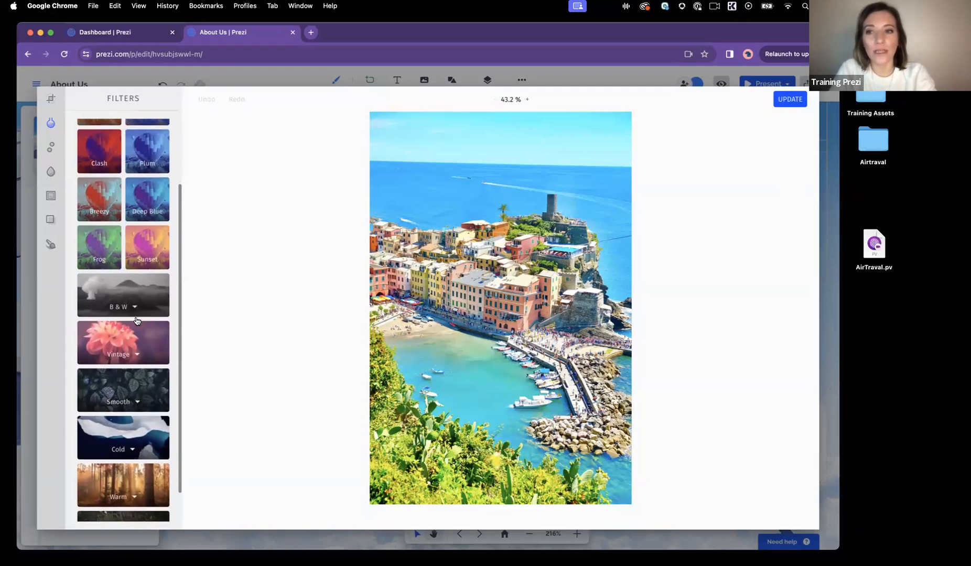
left_click(133, 277)
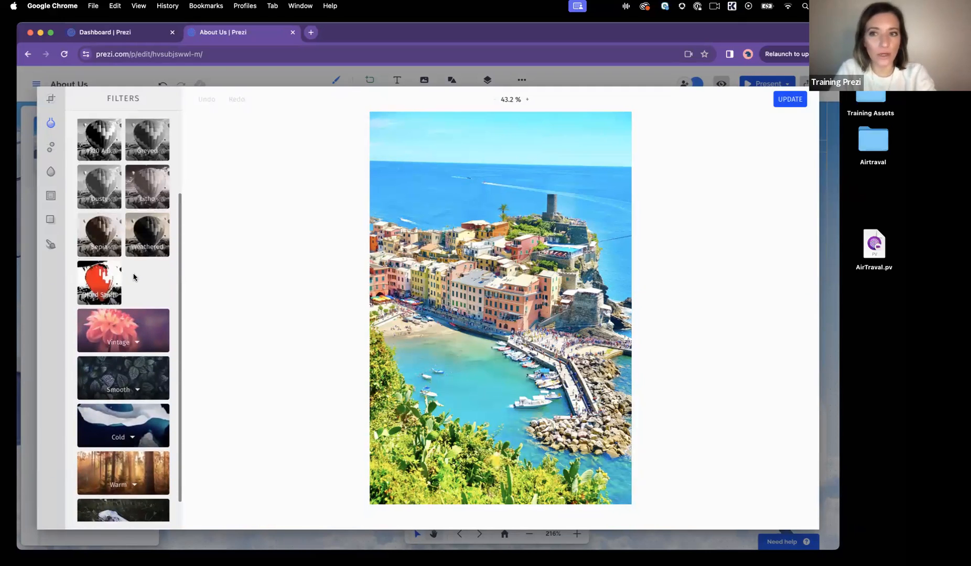
scroll(136, 338, "down", 1)
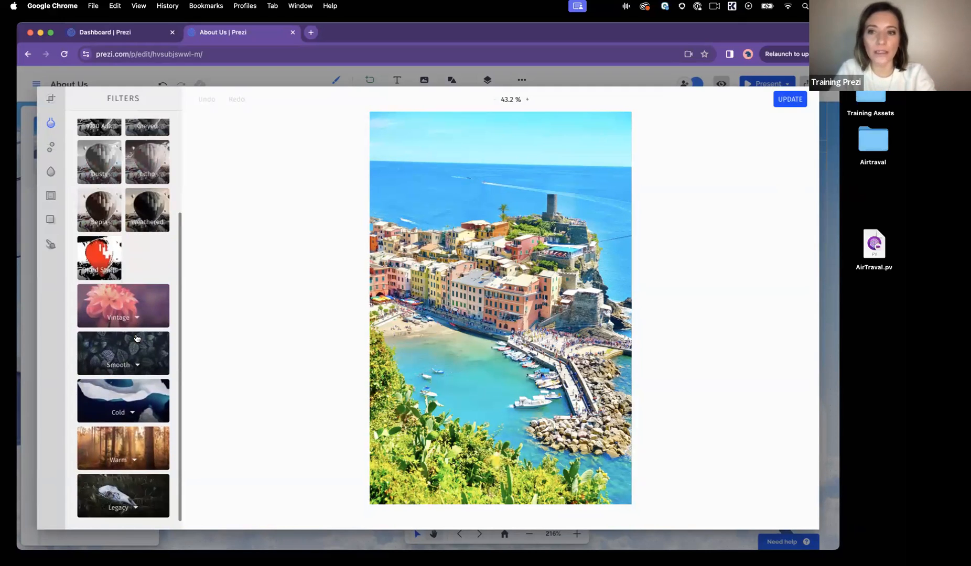
left_click(123, 360)
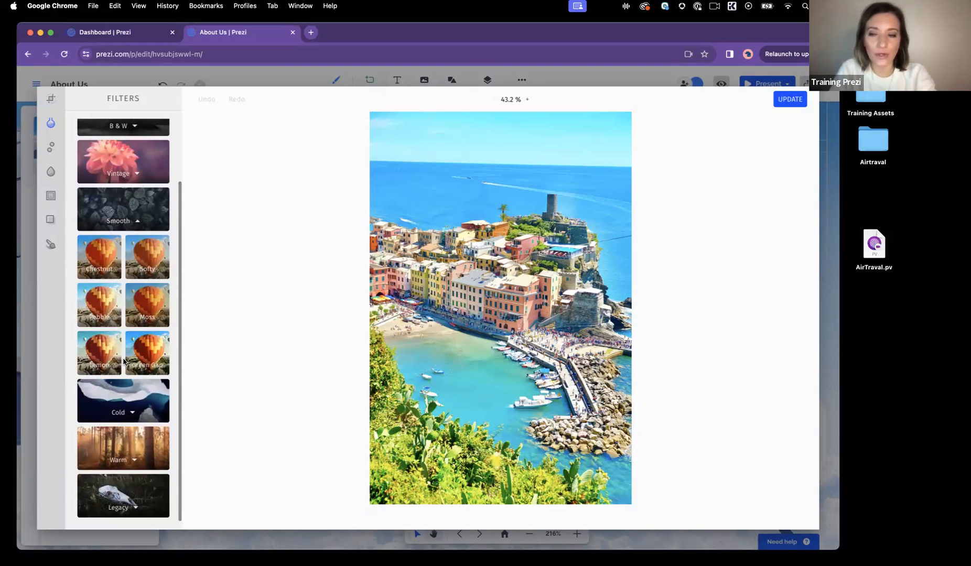
scroll(123, 361, "up", 2)
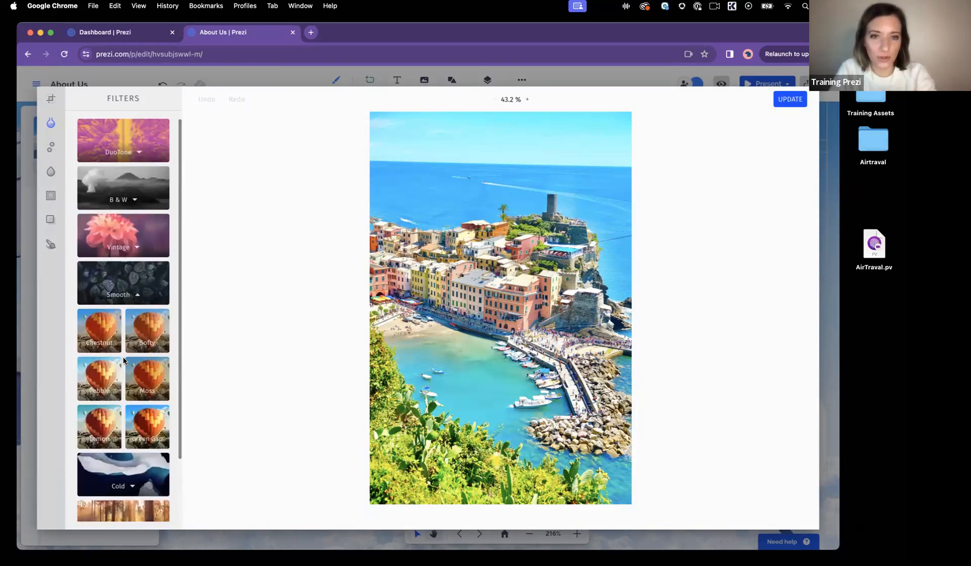
left_click(48, 101)
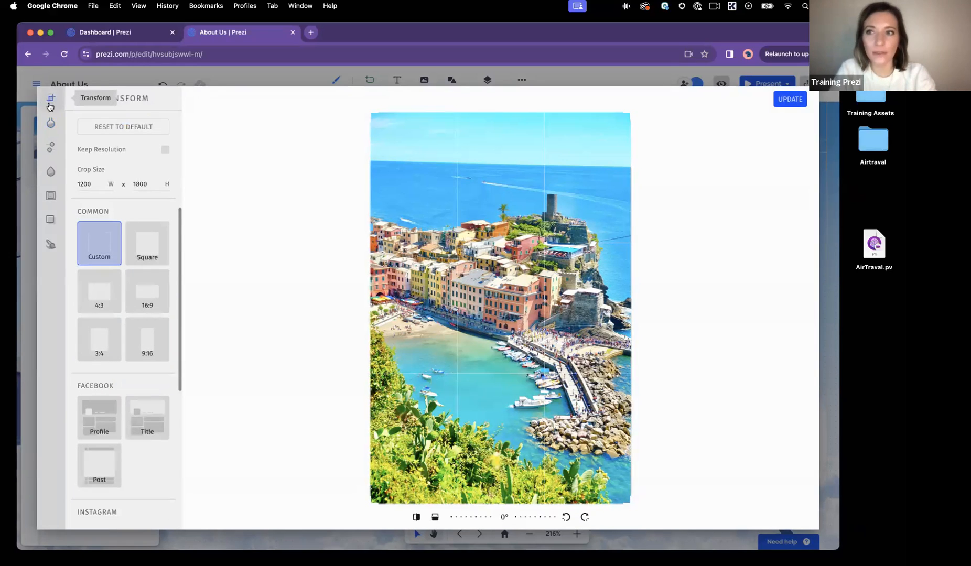
left_click(50, 147)
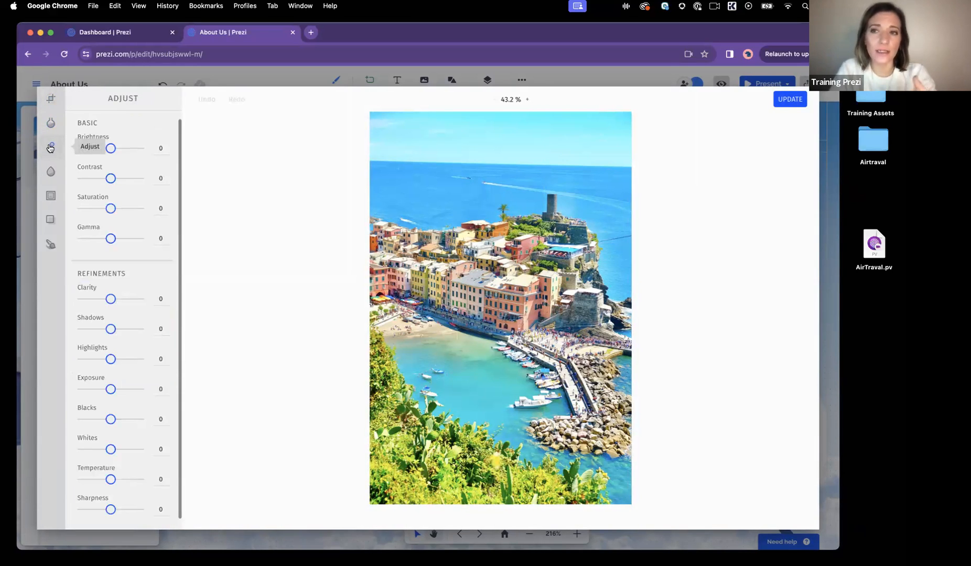
Step: Apply a Radial focus to the coastal town photo and enlarge the sharp circle to cover the town and harbour
left_click(52, 177)
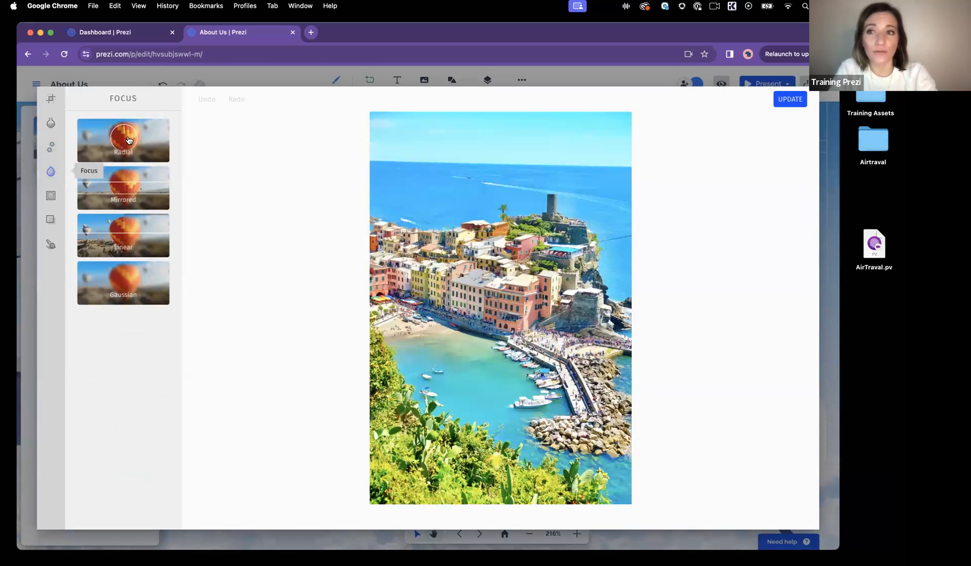
left_click(137, 140)
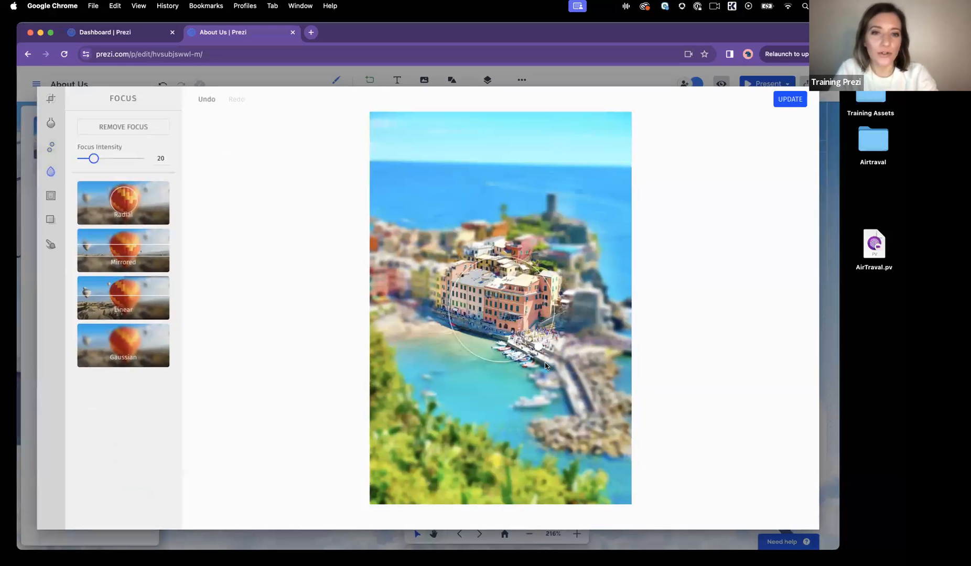
left_click_drag(540, 349, 566, 390)
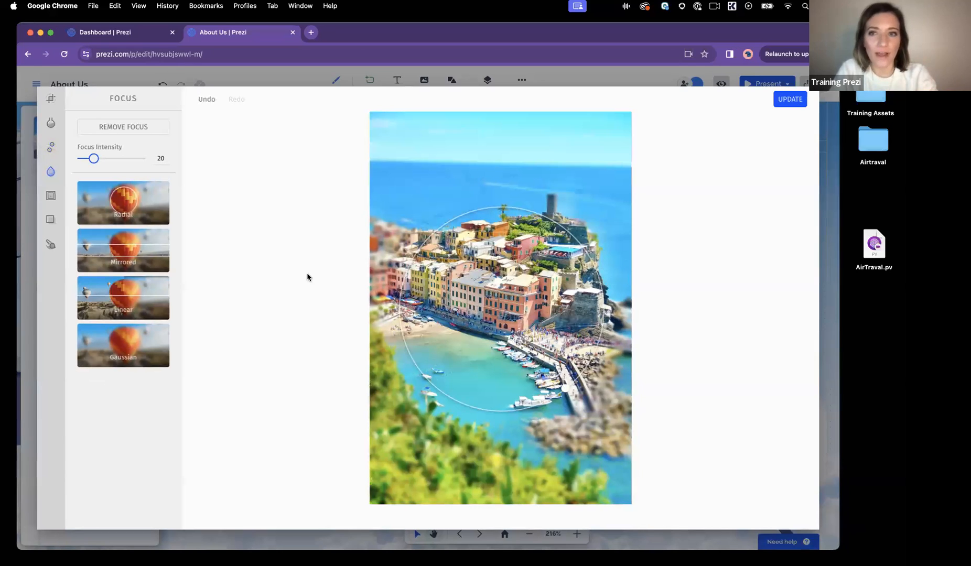
Step: Add the film-strip frame and a Paper overlay at 34 opacity to the coastal town photo, and update it in the presentation
left_click(50, 197)
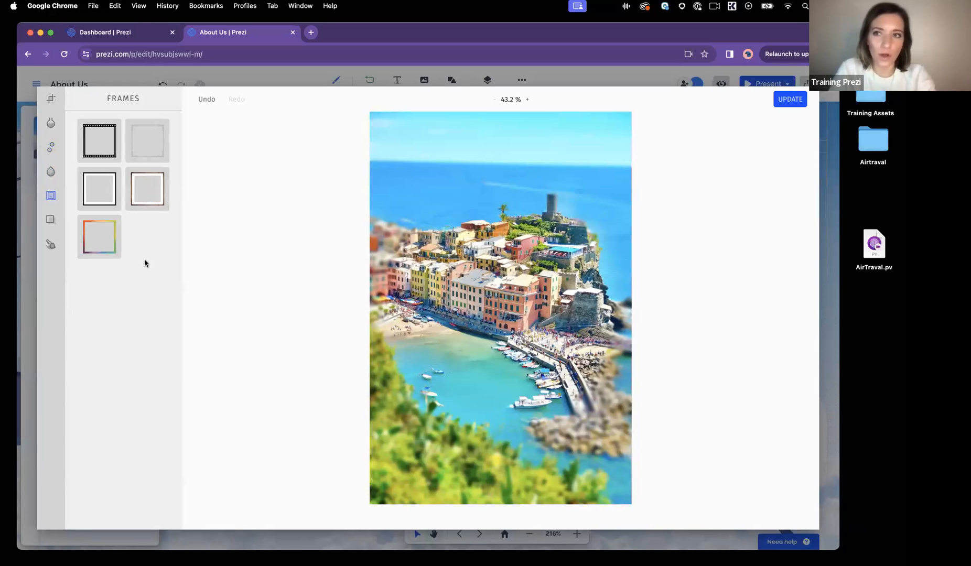
left_click(100, 151)
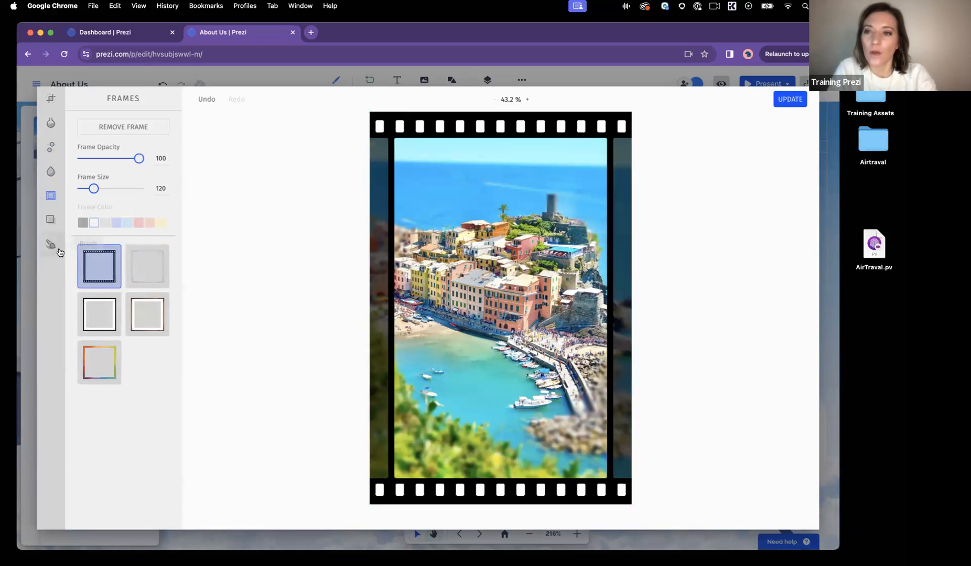
left_click(51, 225)
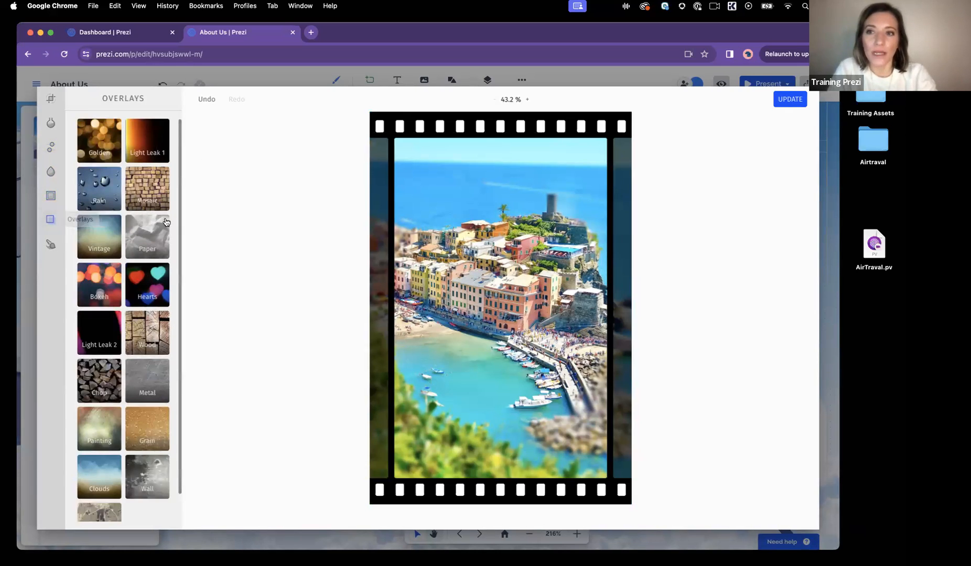
left_click(157, 231)
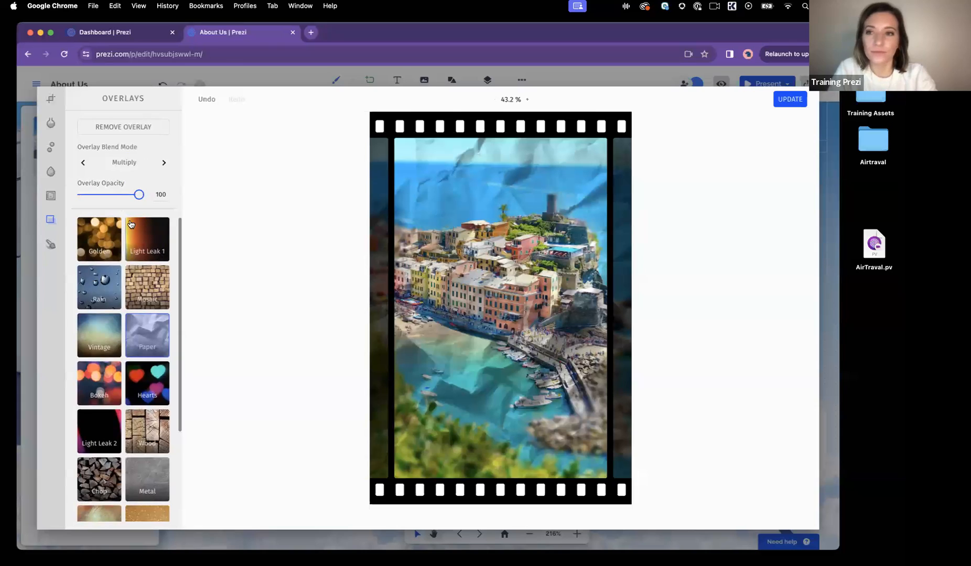
left_click_drag(139, 194, 101, 197)
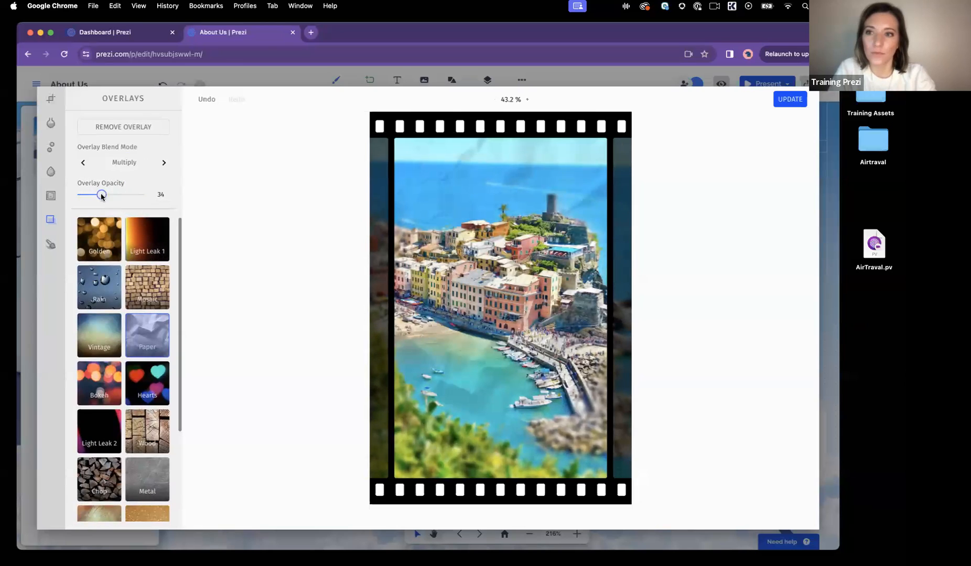
left_click(51, 244)
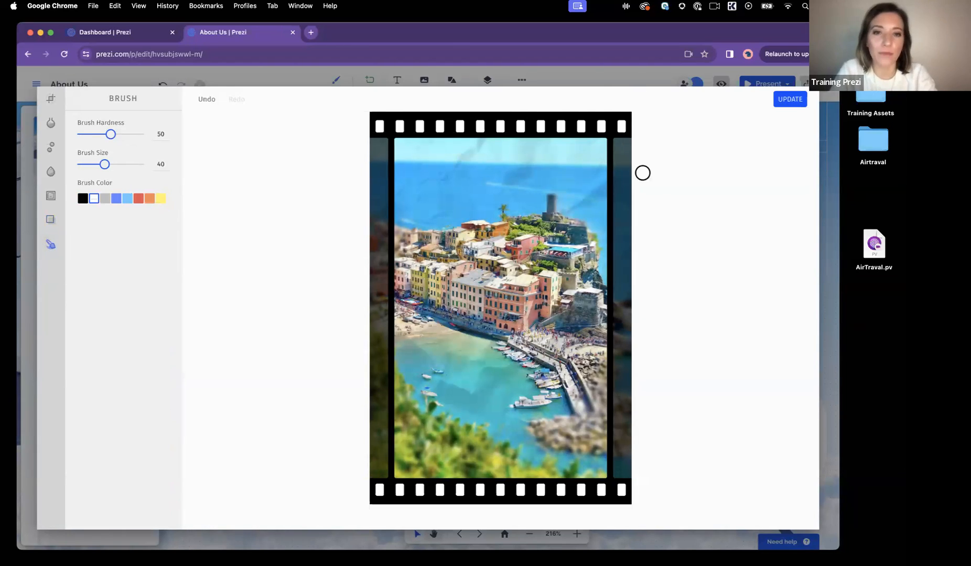
left_click(789, 99)
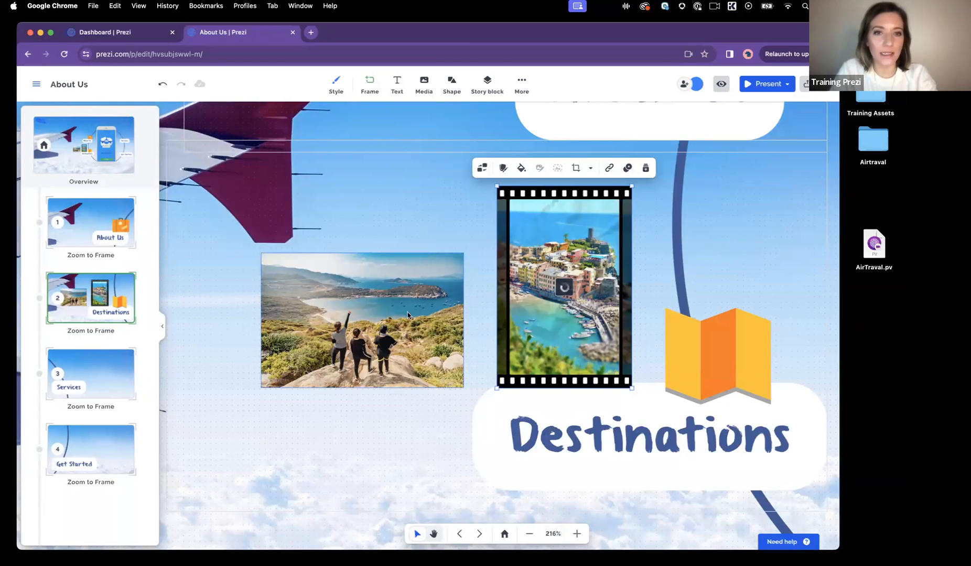
Step: Add the film-strip frame and a Paper overlay at 24 opacity to the hikers photo, and update it in the presentation
left_click(388, 319)
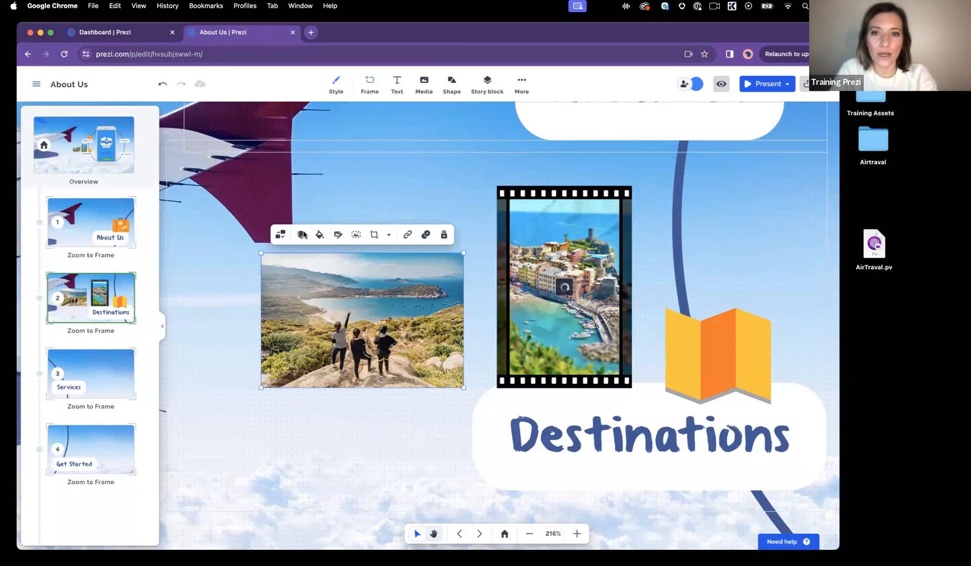
left_click(338, 236)
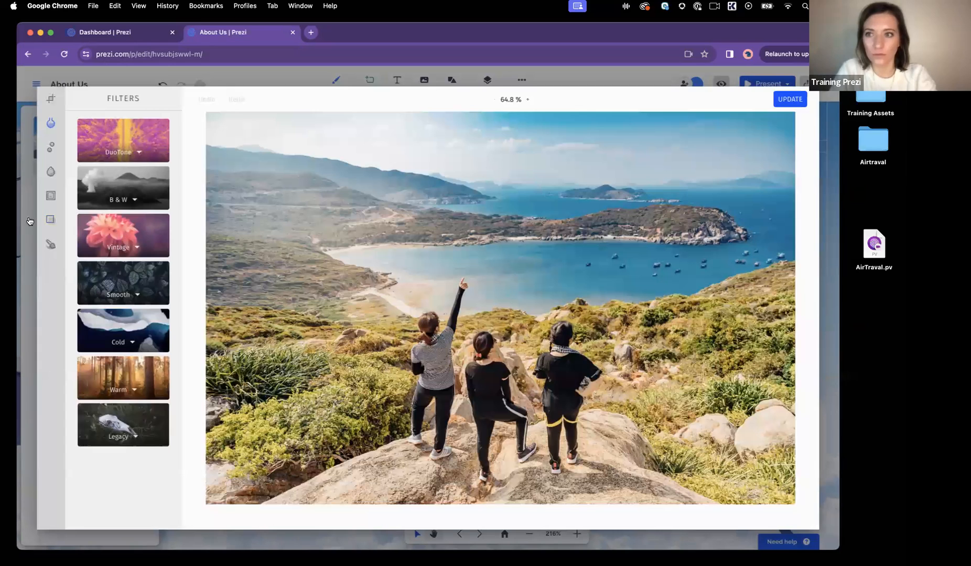
left_click(50, 198)
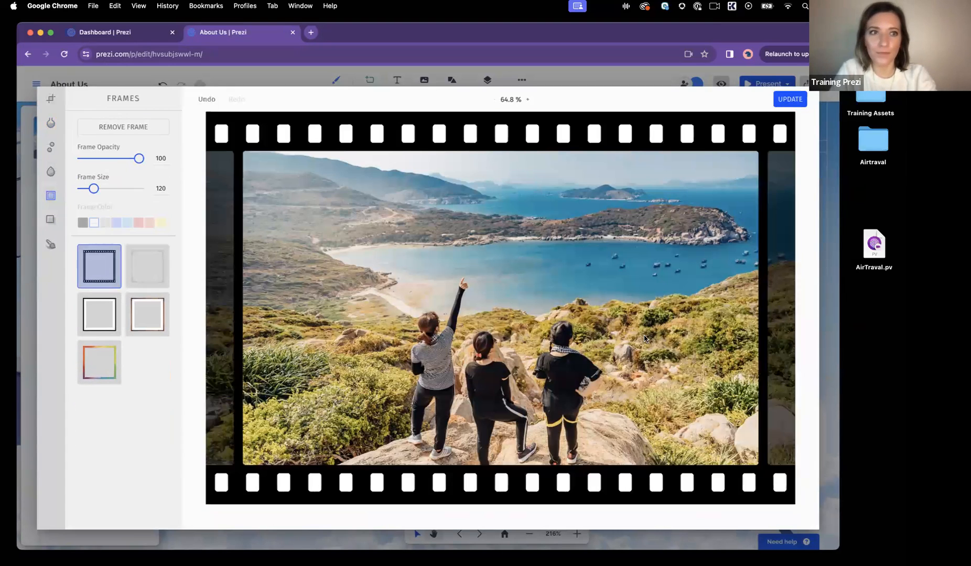
left_click(47, 220)
left_click(155, 232)
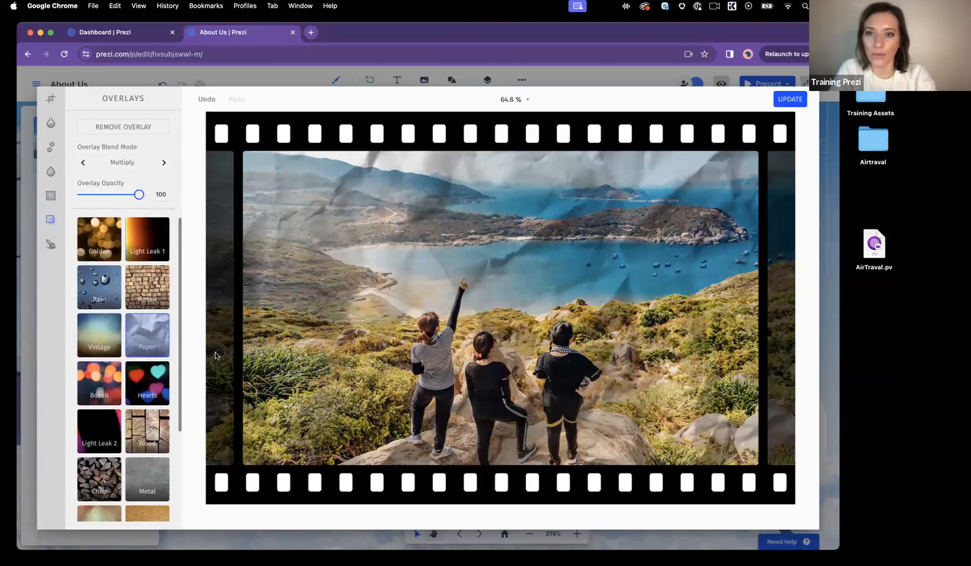
left_click_drag(145, 196, 96, 196)
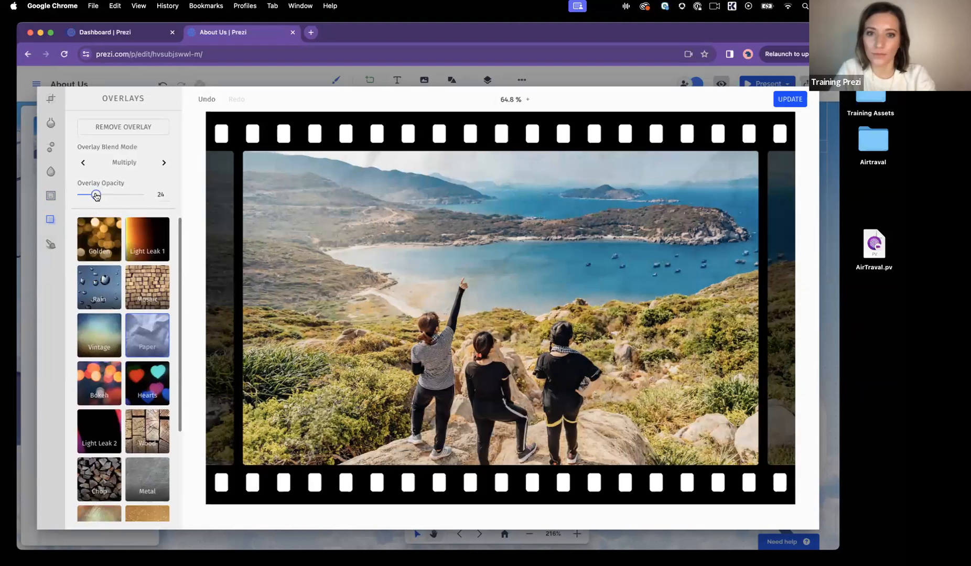
left_click(790, 99)
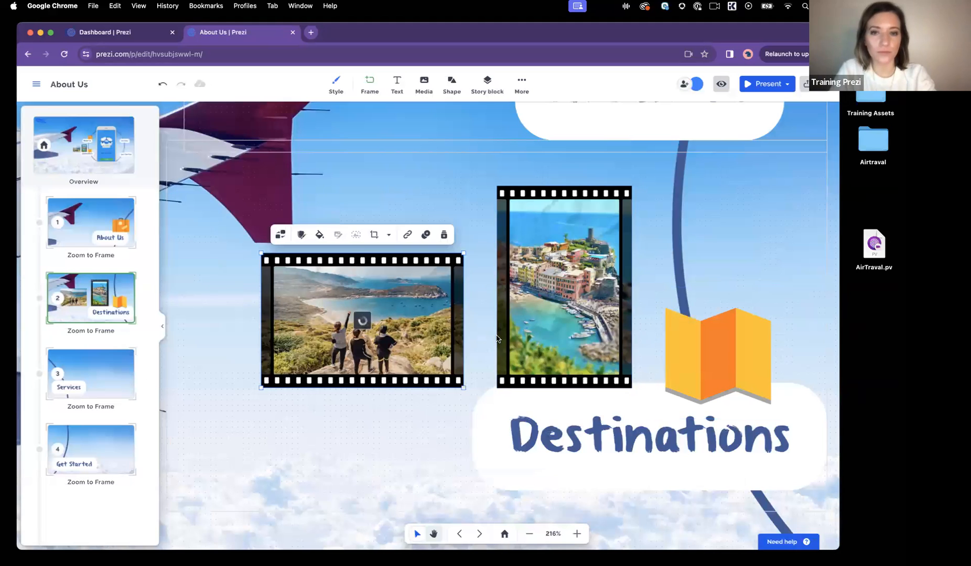
Step: Overlap the hikers and coastal town photos above the Destinations label and send the coastal town photo to the back
scroll(405, 456, "down", 5)
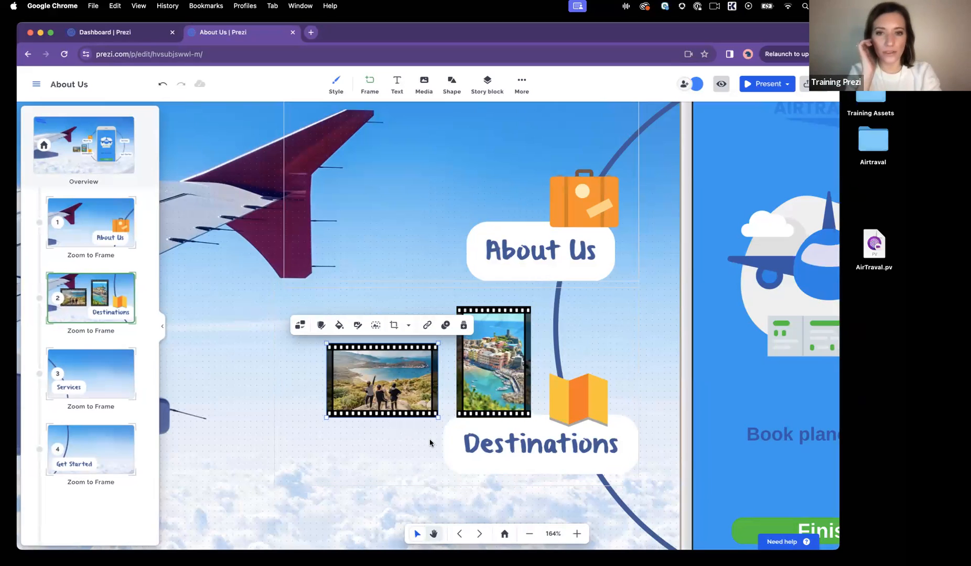
scroll(389, 454, "up", 5)
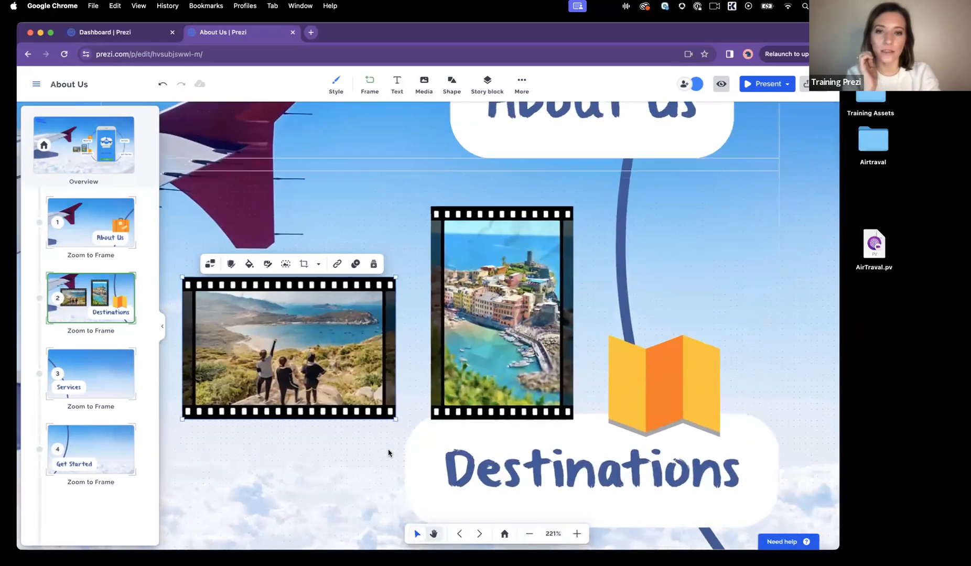
left_click_drag(282, 329, 338, 283)
left_click_drag(510, 252, 562, 216)
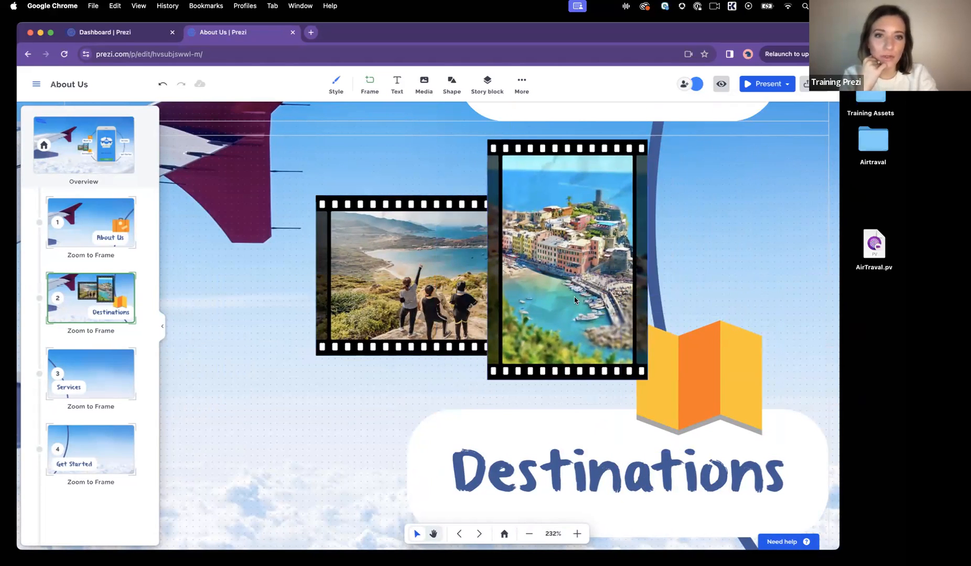
right_click(575, 220)
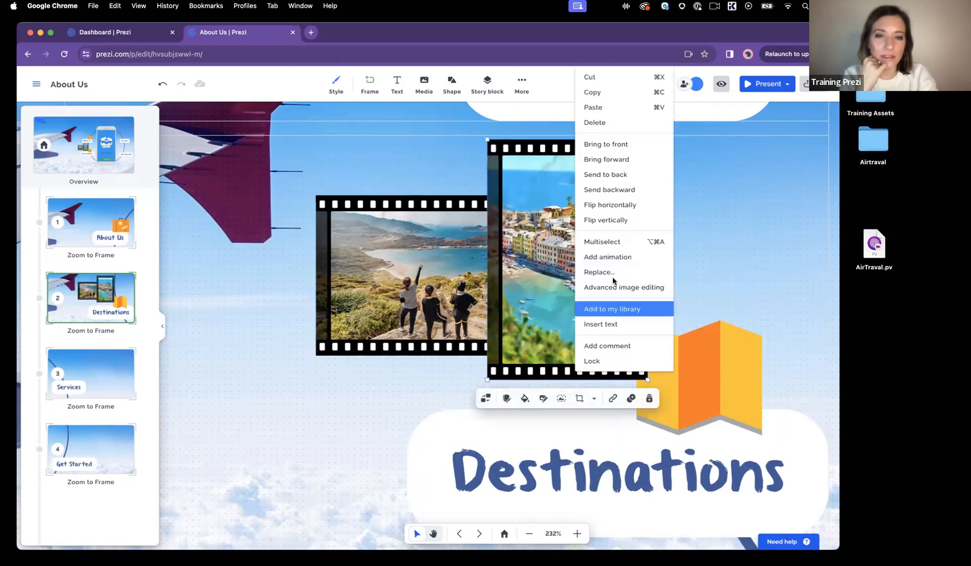
left_click(608, 177)
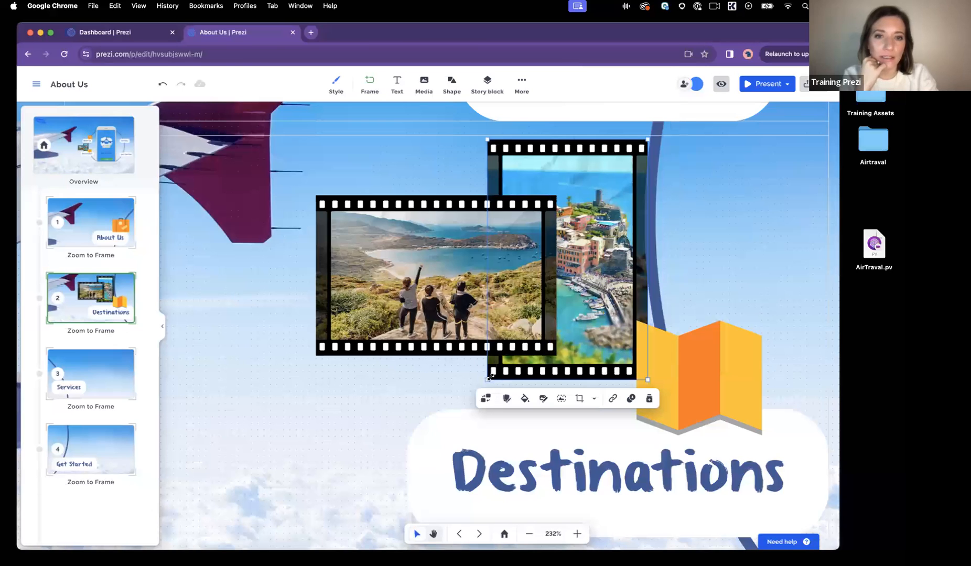
Step: Shrink the coastal town photo and the hikers photo from their lower-left corners until their bottom edges align
left_click_drag(529, 354, 535, 310)
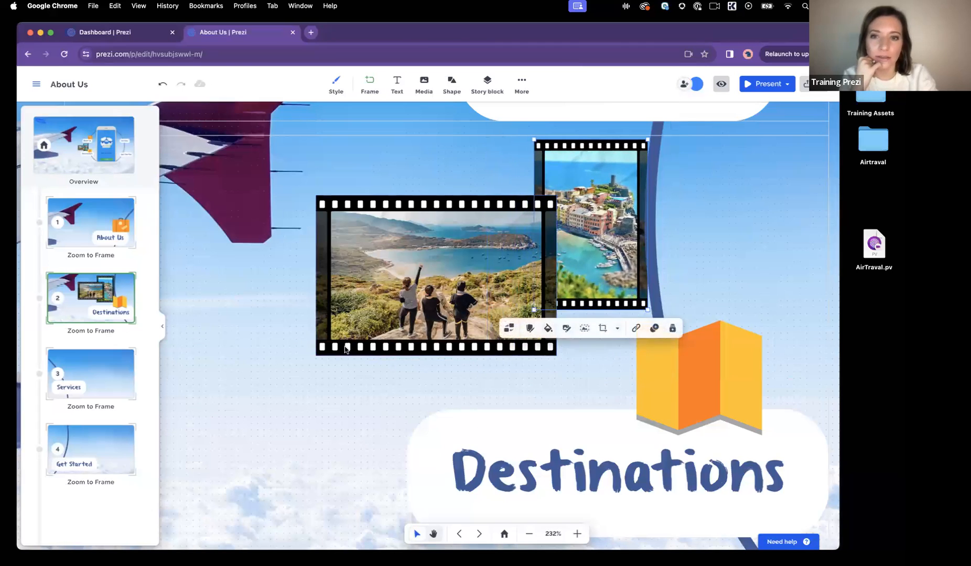
left_click(320, 351)
left_click_drag(314, 357, 388, 310)
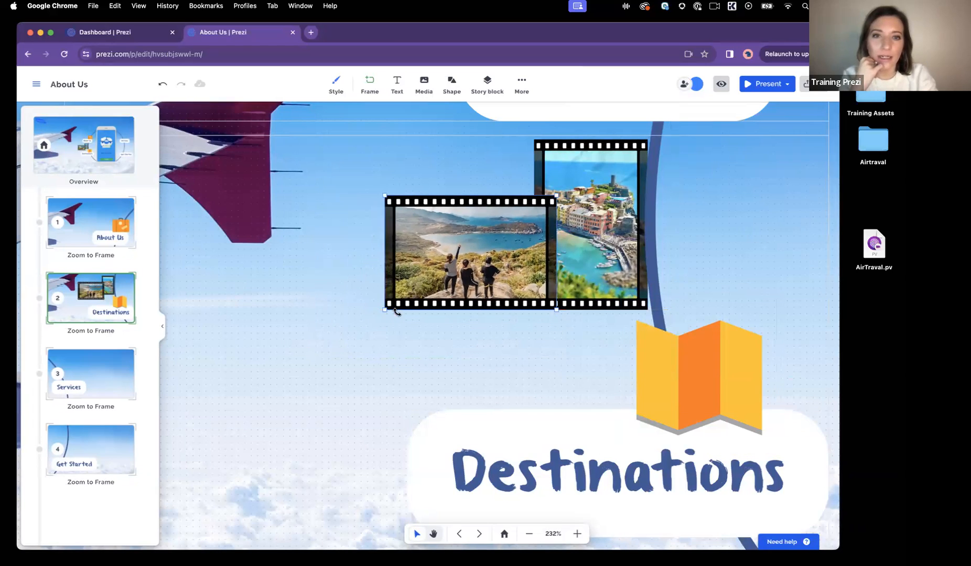
Step: Place the hikers photo over the coastal town photo's lower-left corner, make it slightly smaller and tilt it counterclockwise
left_click_drag(460, 239, 499, 269)
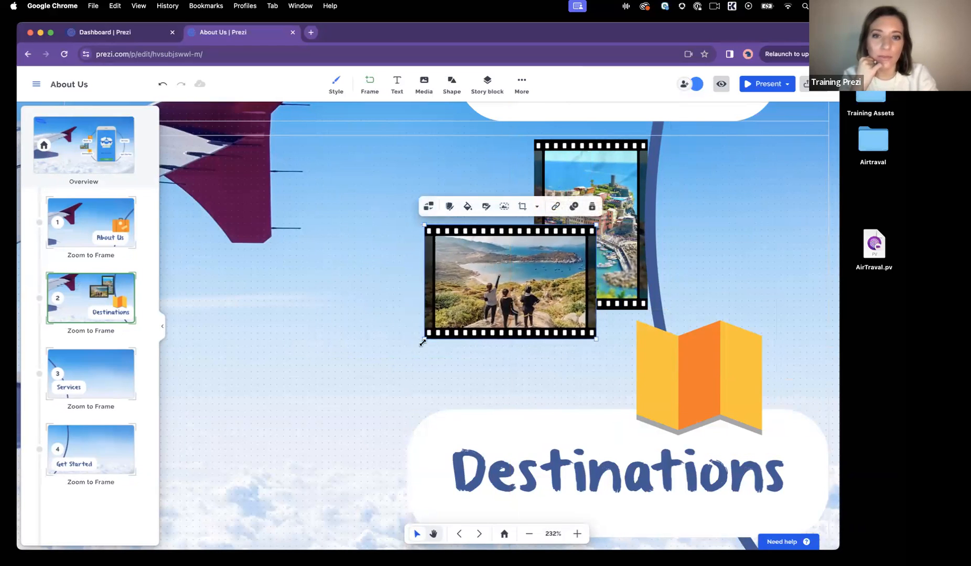
left_click_drag(417, 345, 407, 370)
left_click_drag(482, 307, 496, 328)
left_click_drag(458, 384, 481, 355)
left_click_drag(521, 299, 523, 305)
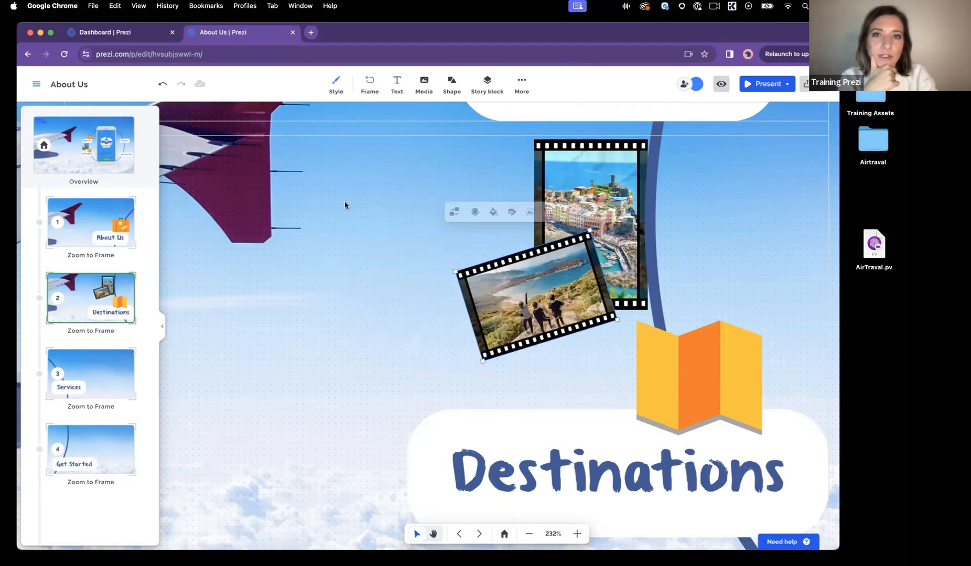
left_click(394, 211)
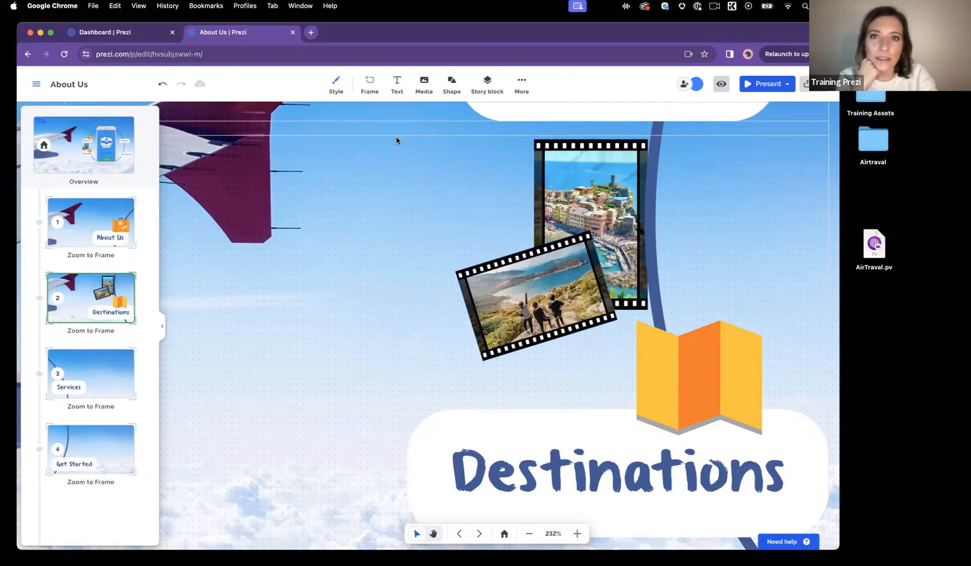
Step: Search the Unsplash image library for "camera"
left_click(425, 92)
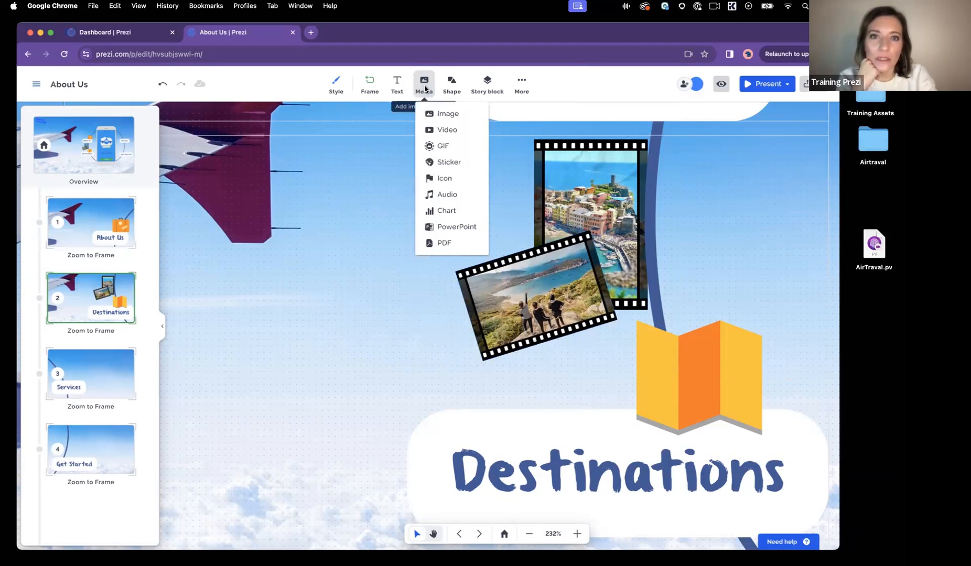
left_click(439, 120)
left_click(757, 233)
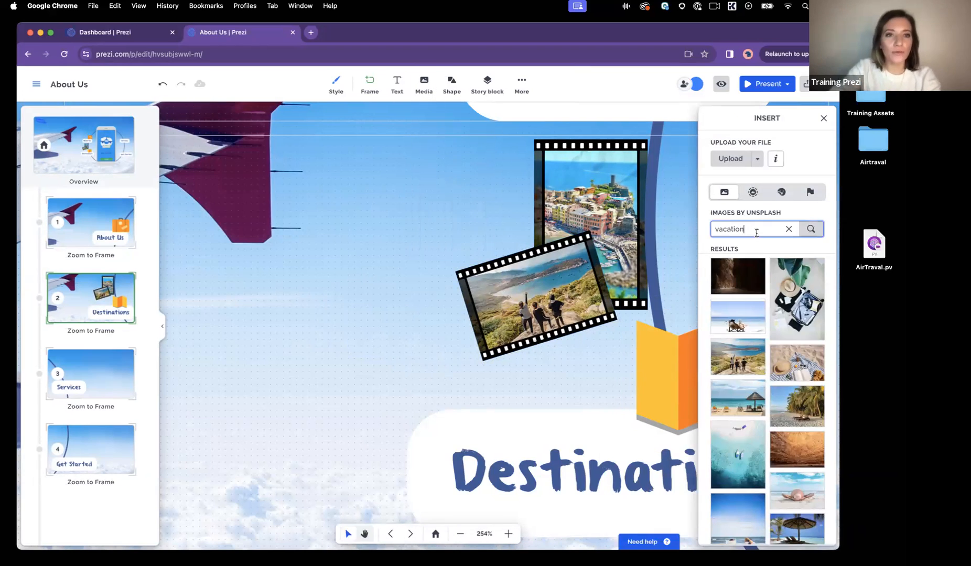
double_click(756, 233)
type("ca")
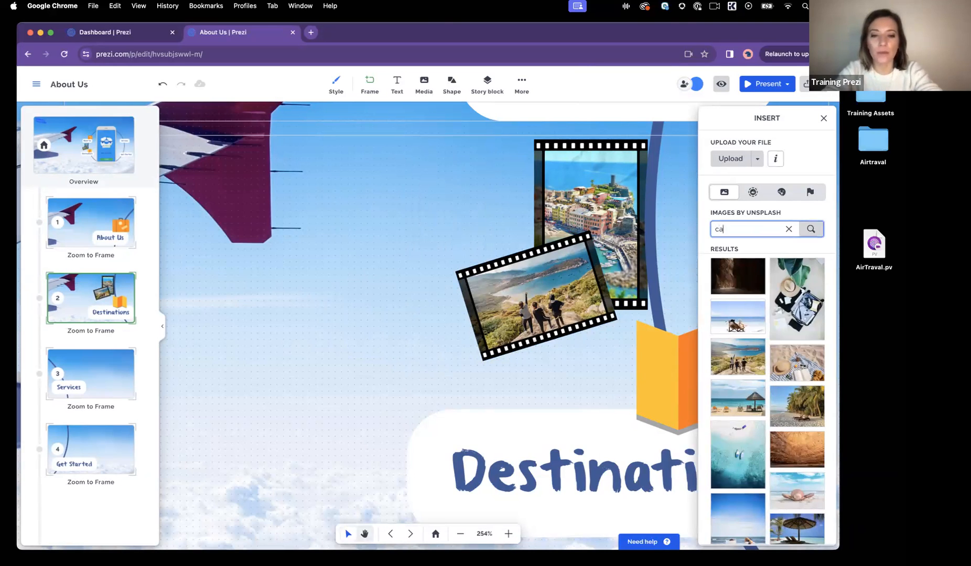
type("mera")
key("Return")
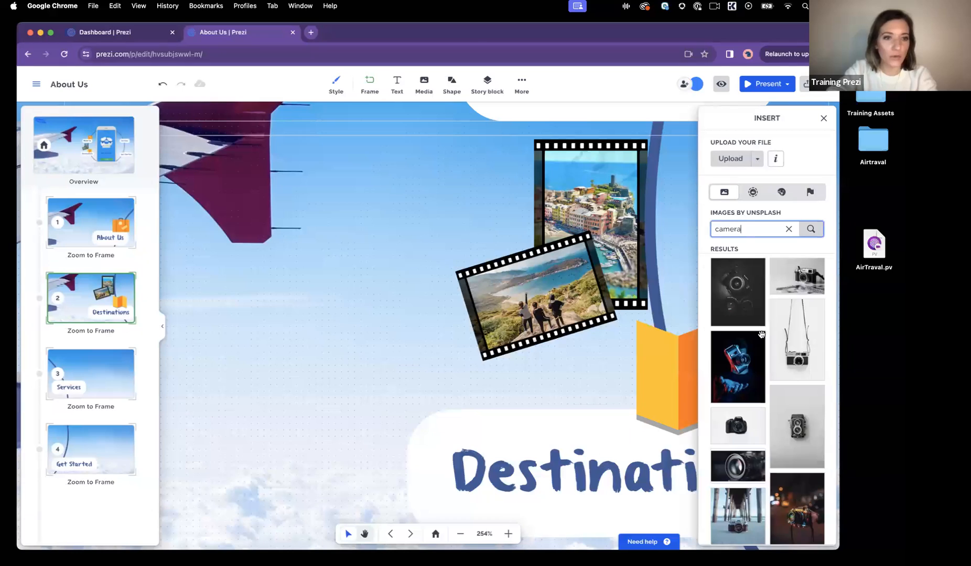
Step: Insert the black camera on white and the camera under a pier, and place them separately beside the film-strip photos
scroll(781, 394, "down", 4)
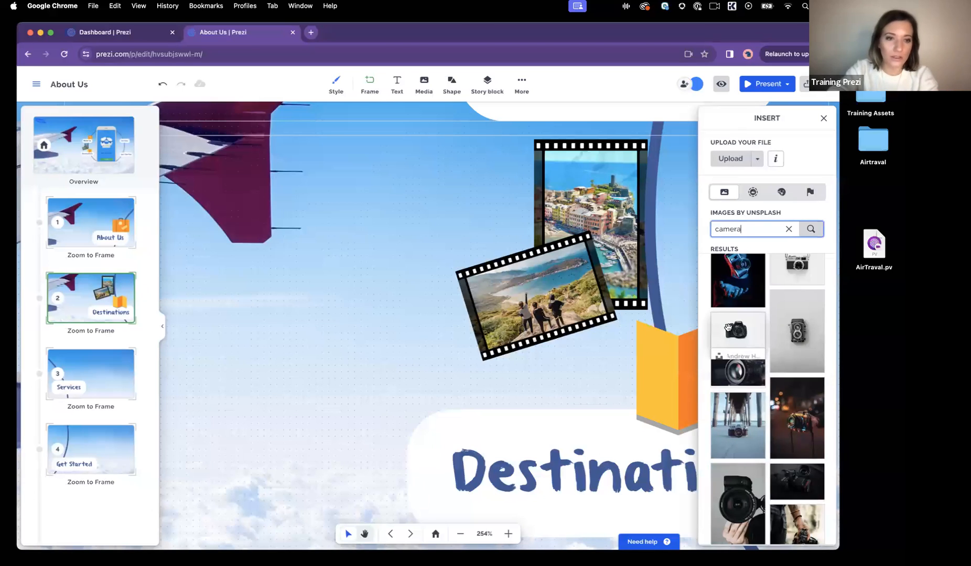
left_click(735, 333)
left_click(712, 463)
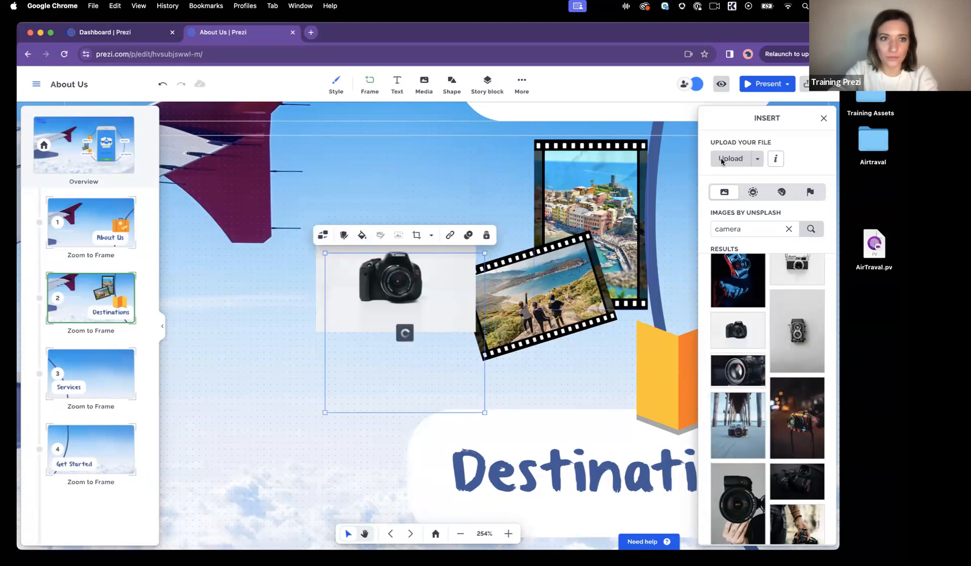
left_click(824, 118)
left_click_drag(422, 381, 264, 427)
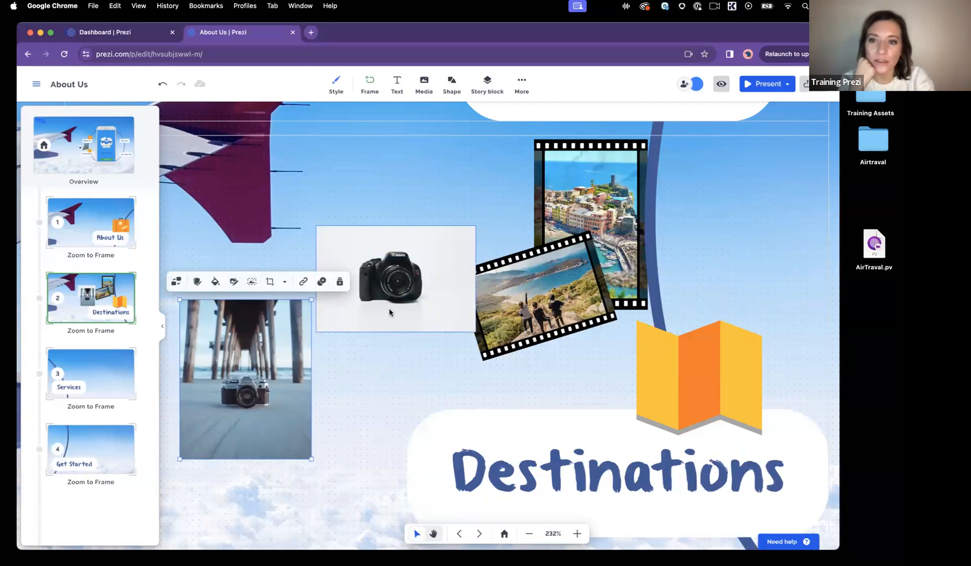
left_click_drag(368, 309, 375, 258)
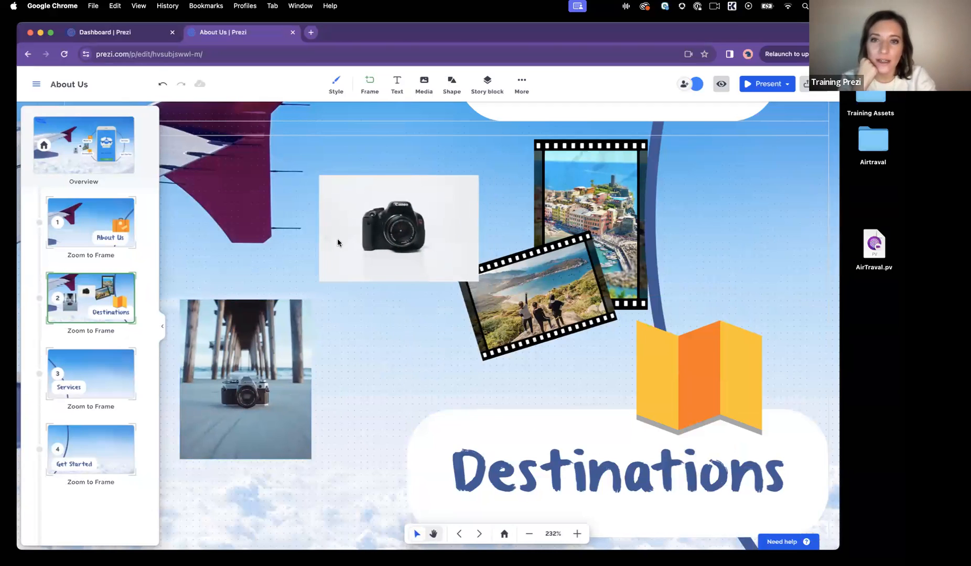
Step: Remove the background from the black camera photo and move the cut-out closer to the film-strip photos
left_click(422, 223)
left_click(392, 158)
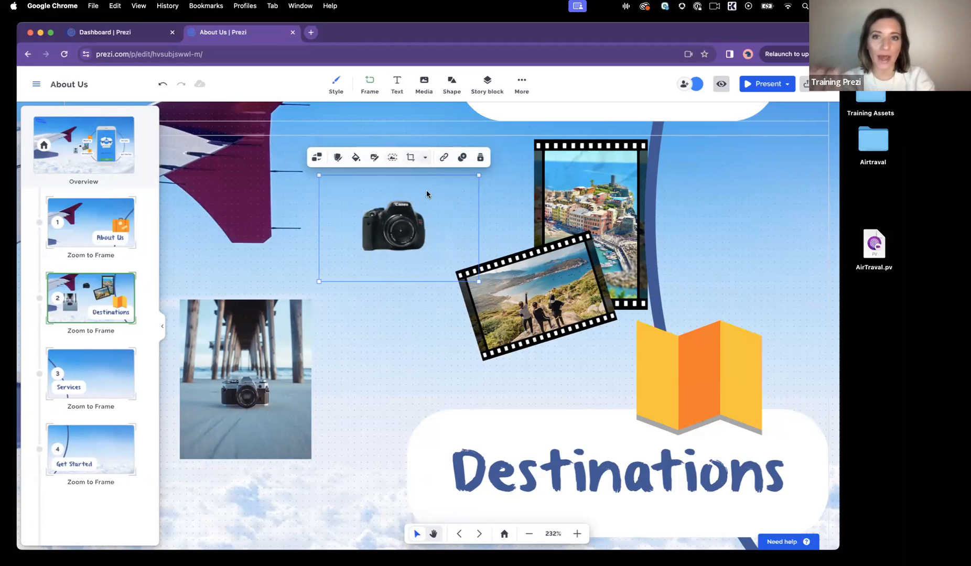
left_click_drag(412, 238, 435, 226)
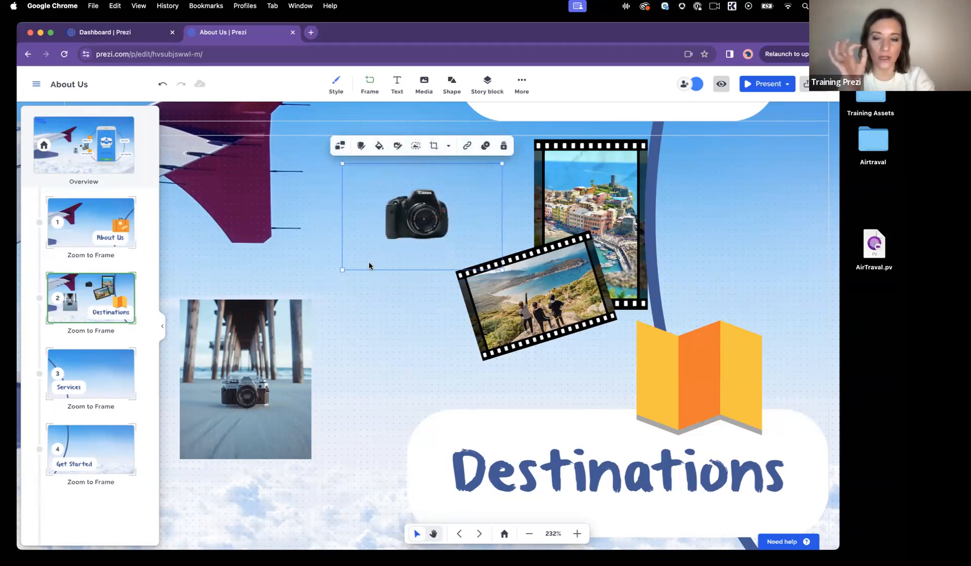
Step: Remove the background from the pier camera photo and shift the cut-out on the canvas
left_click_drag(262, 358, 281, 323)
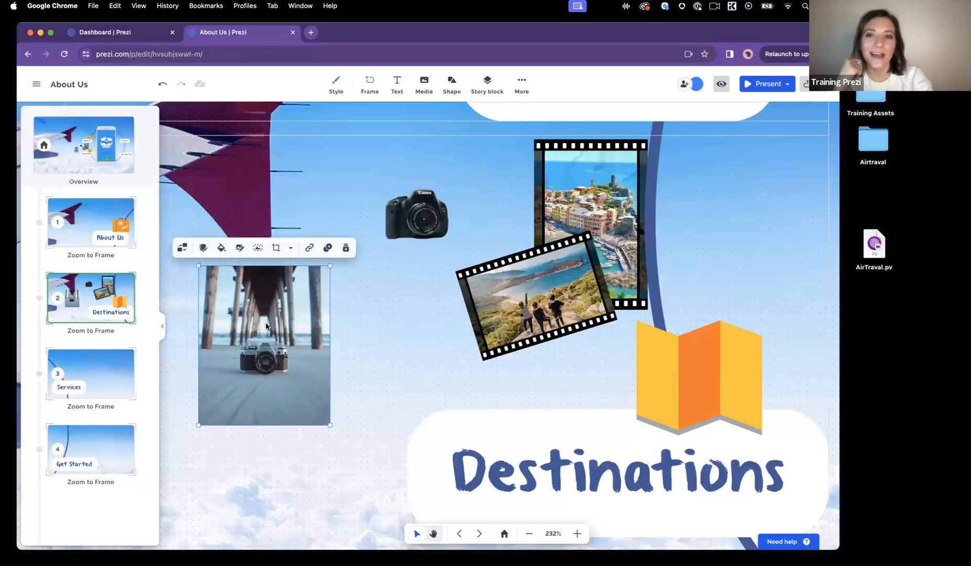
left_click(258, 249)
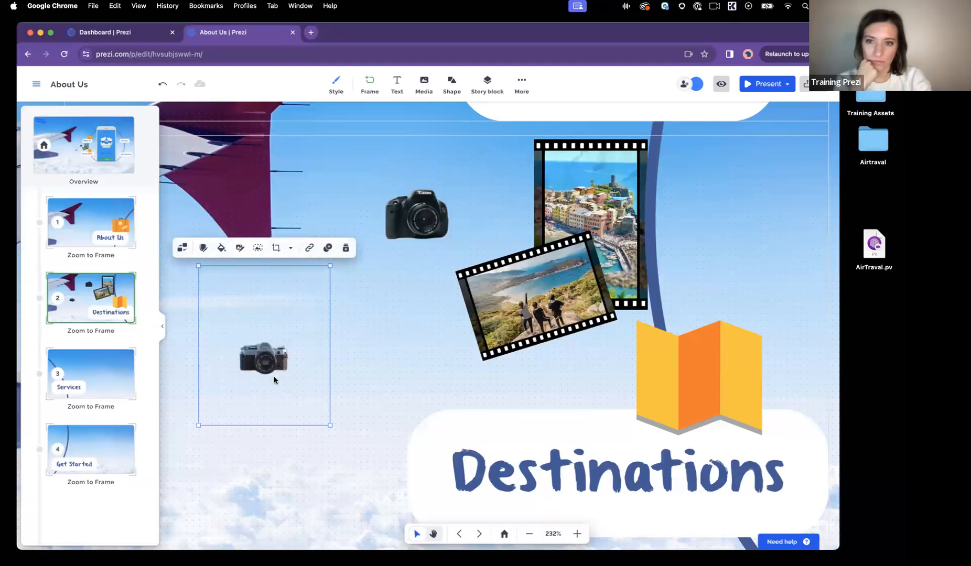
left_click_drag(265, 363, 281, 376)
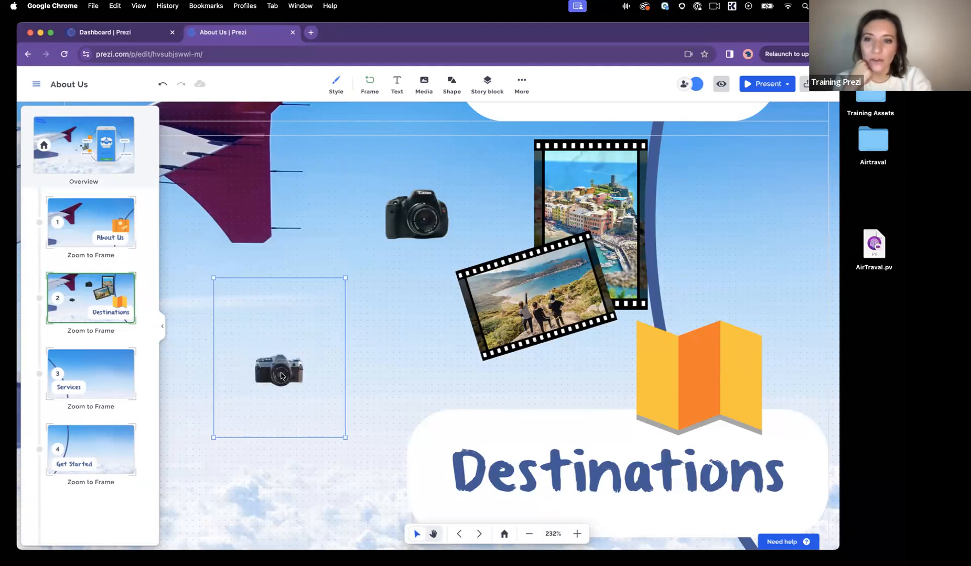
Step: Check the edges of the vintage camera cut-out up close and delete it from the canvas
scroll(282, 376, "up", 3)
scroll(282, 376, "up", 5)
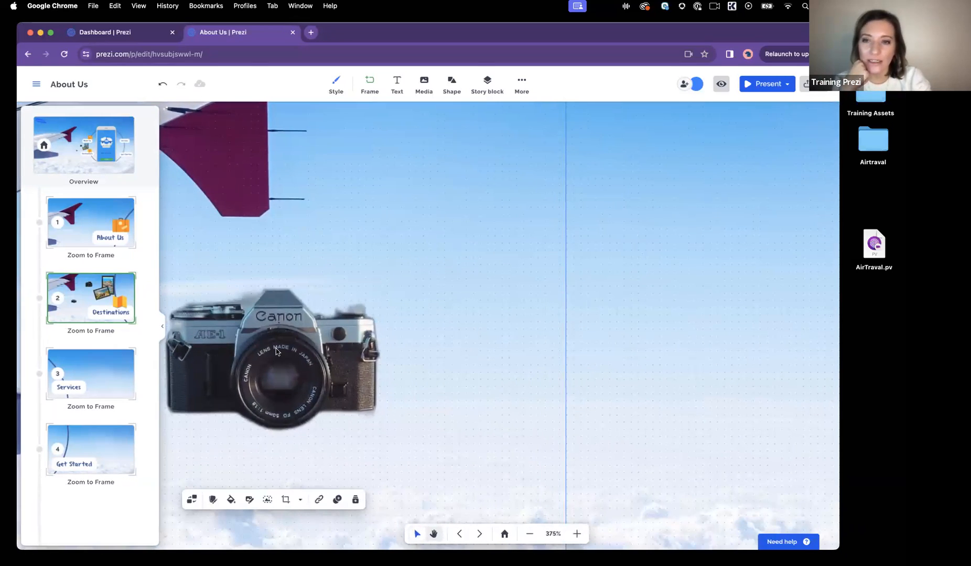
scroll(277, 352, "down", 6)
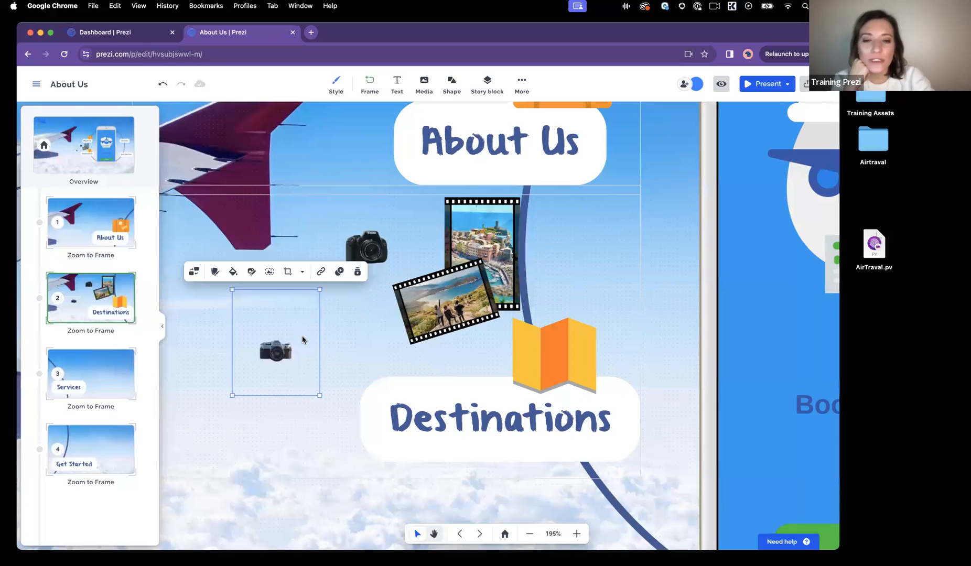
key("BackSpace")
Step: Search the Unsplash image library for "employee" and look through the portrait results
left_click(422, 85)
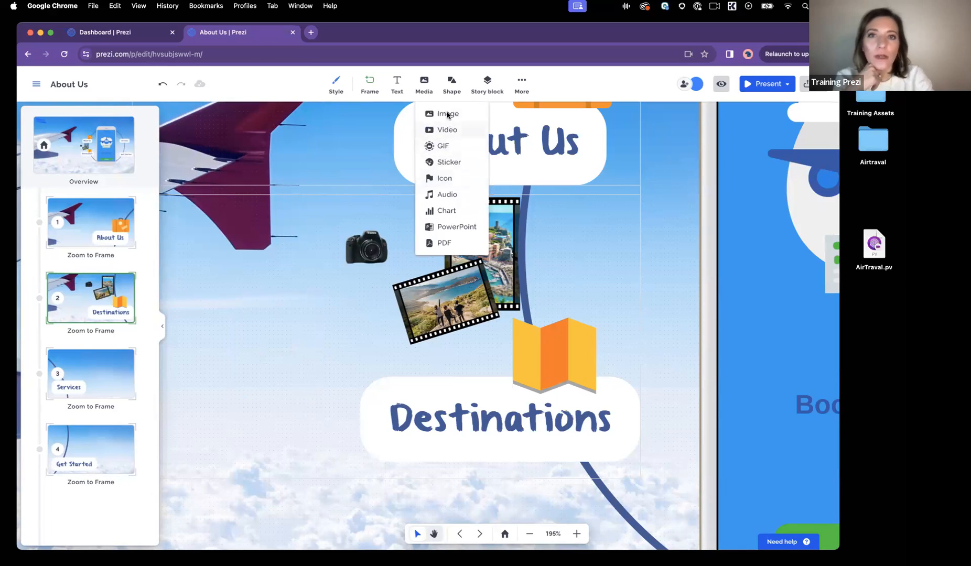
left_click(446, 114)
left_click(762, 229)
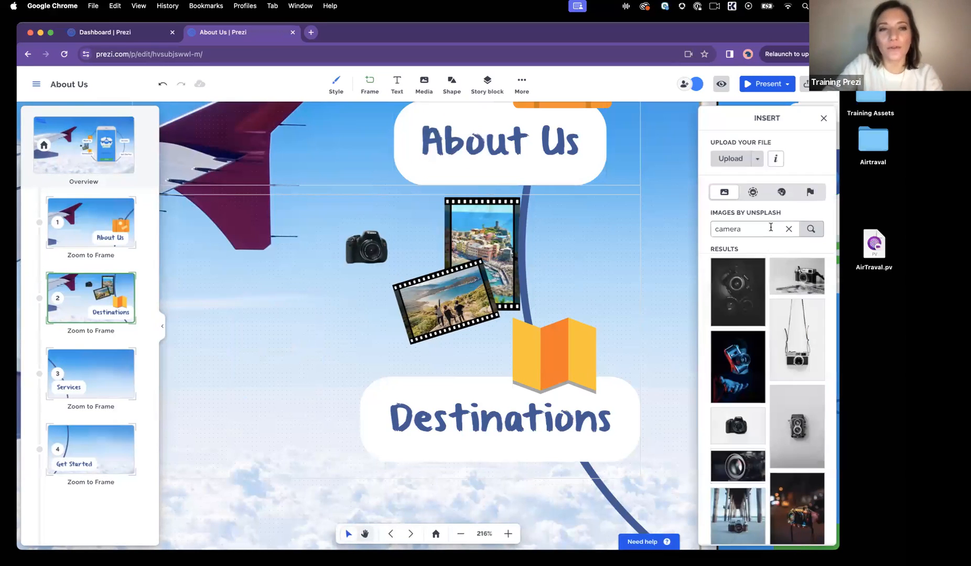
double_click(762, 229)
type("employee")
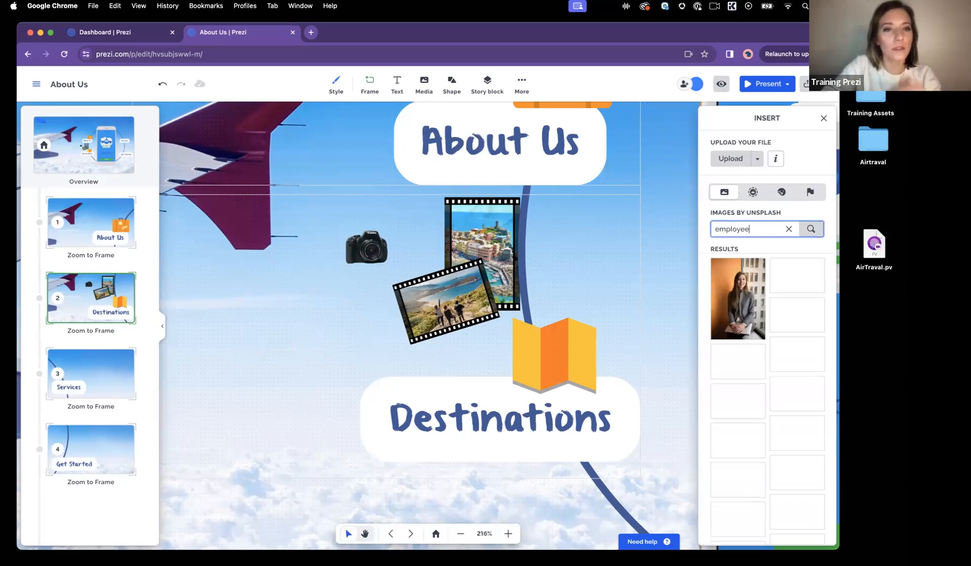
scroll(772, 445, "down", 3)
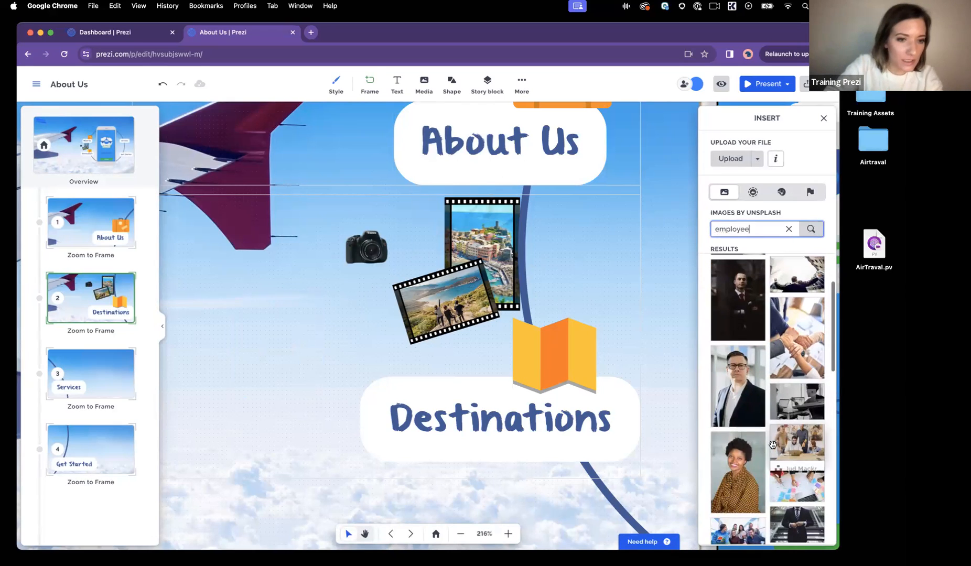
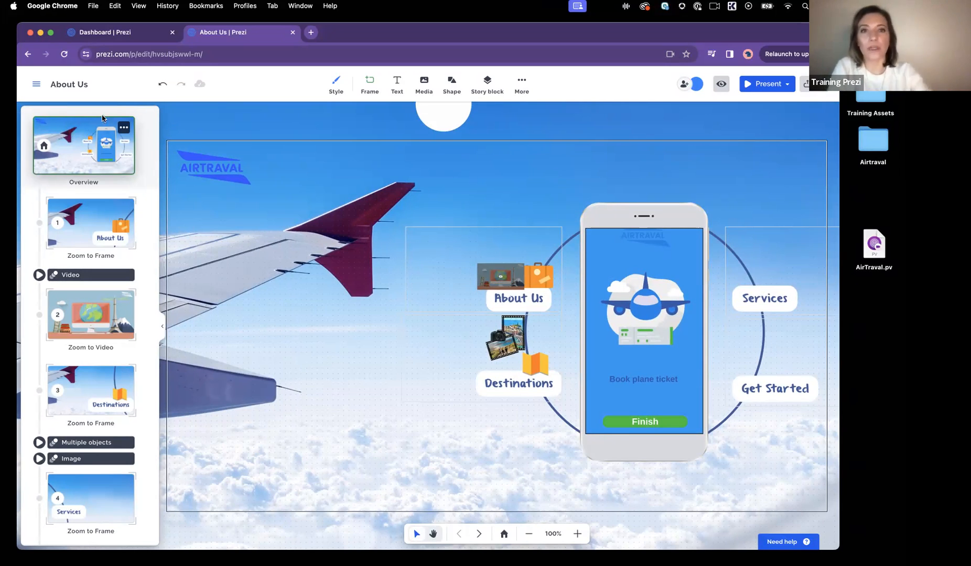
Step: Add a zoom-out to the overview and place it in the path between the About Us video and Destinations
left_click(523, 83)
left_click(530, 156)
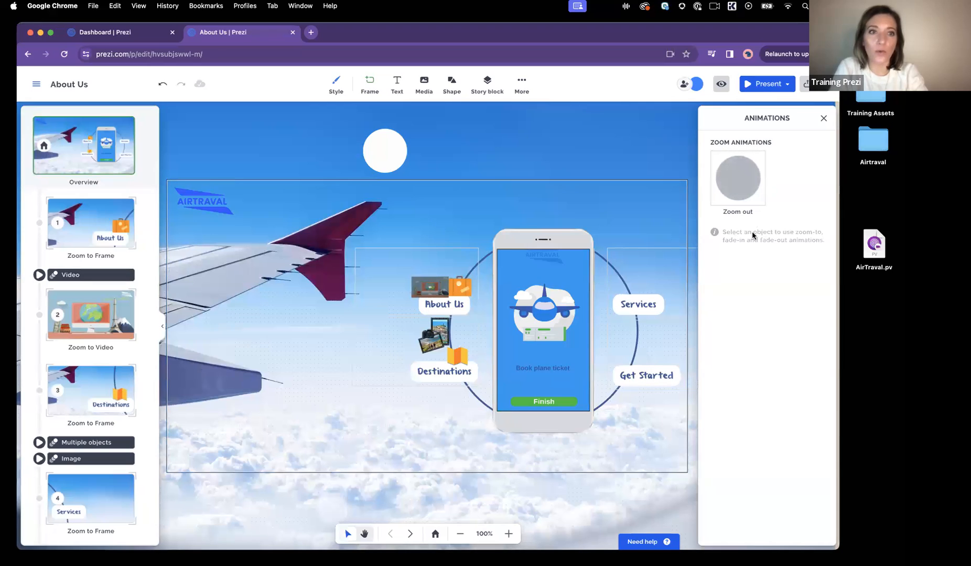
left_click(745, 185)
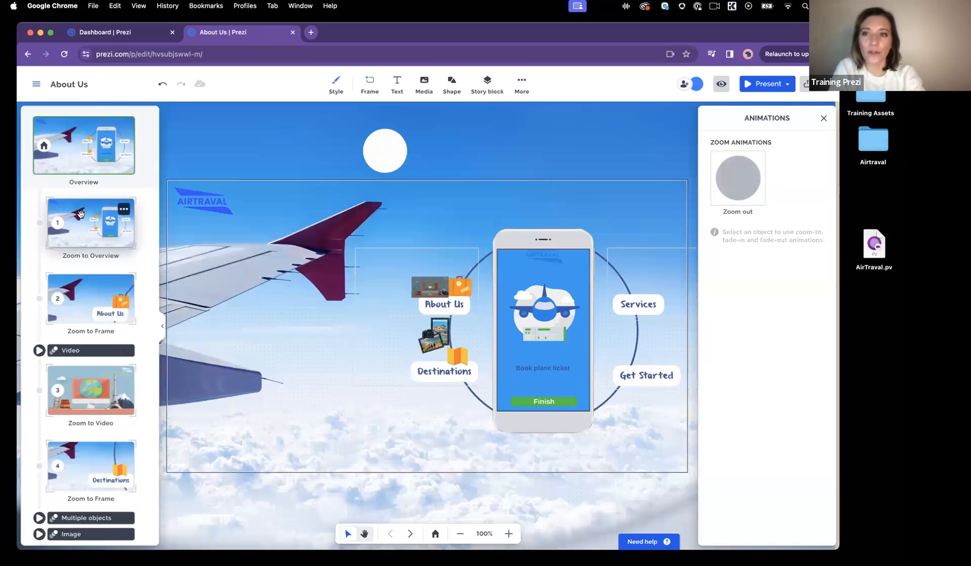
left_click(824, 119)
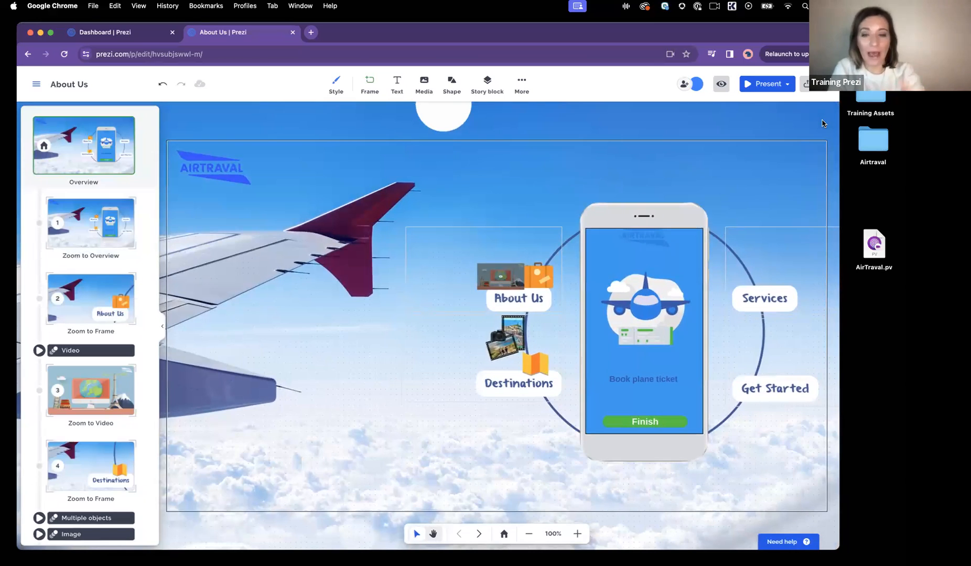
left_click_drag(62, 224, 74, 388)
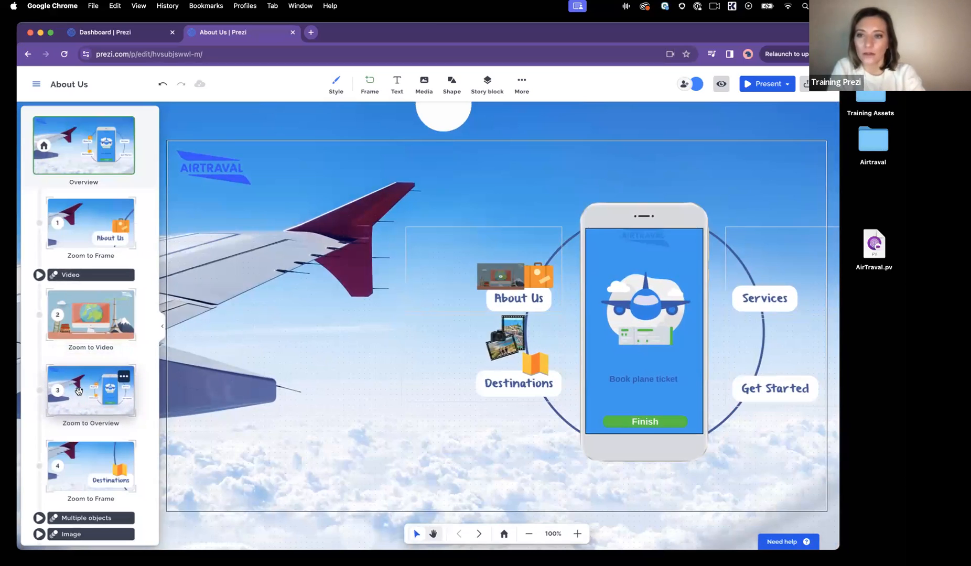
Step: Add another zoom-out to the overview and place it in the path after the Destinations animations, before Services
scroll(94, 361, "down", 3)
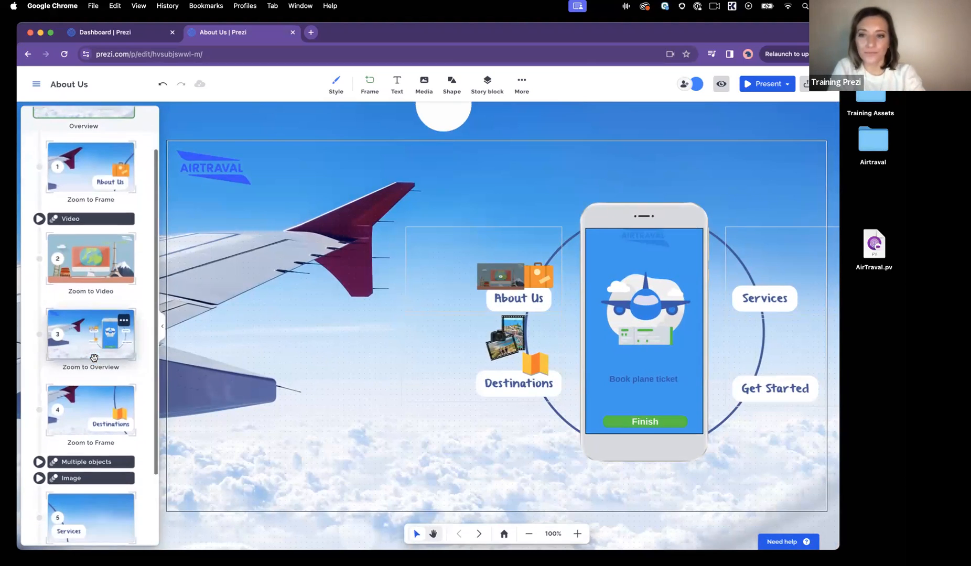
left_click(519, 89)
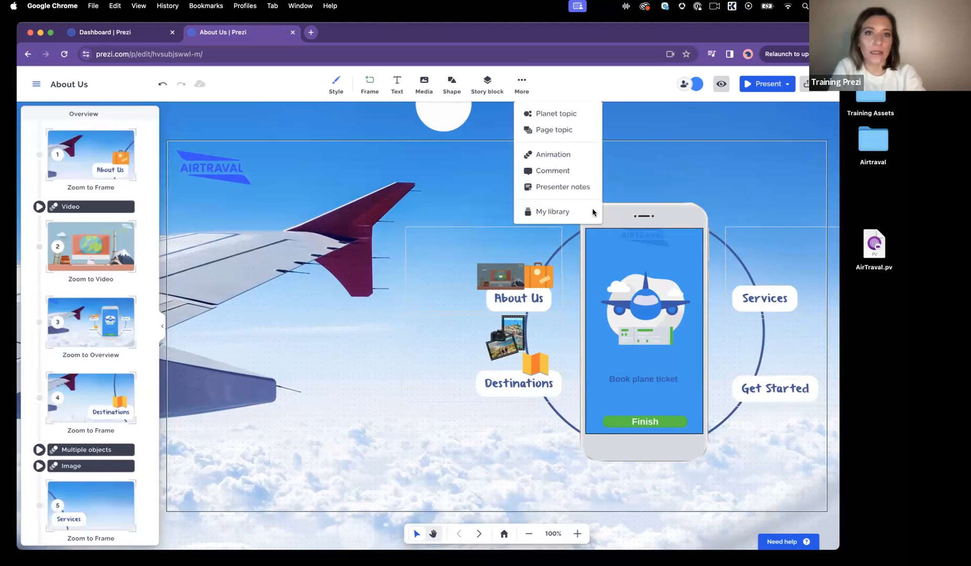
left_click(570, 158)
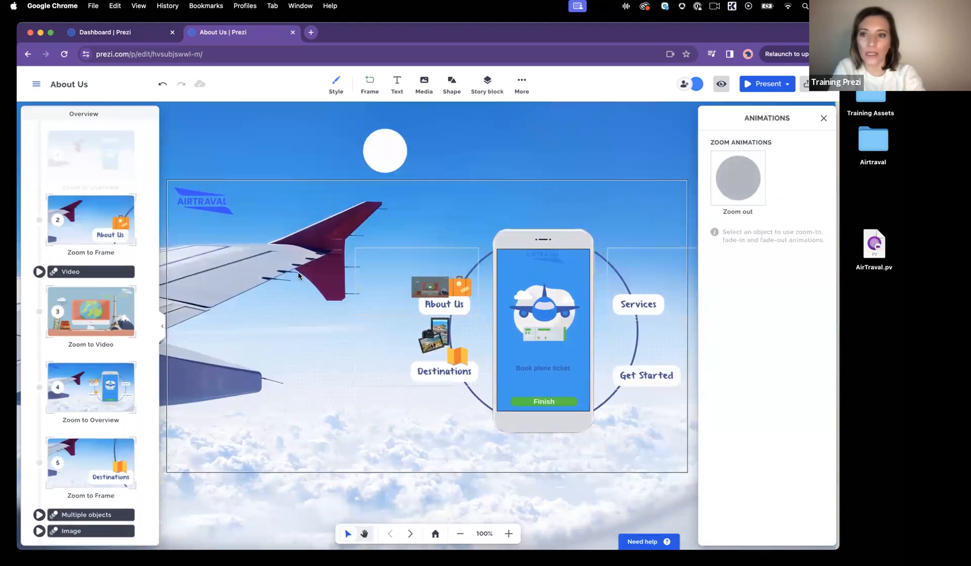
scroll(84, 227, "up", 1)
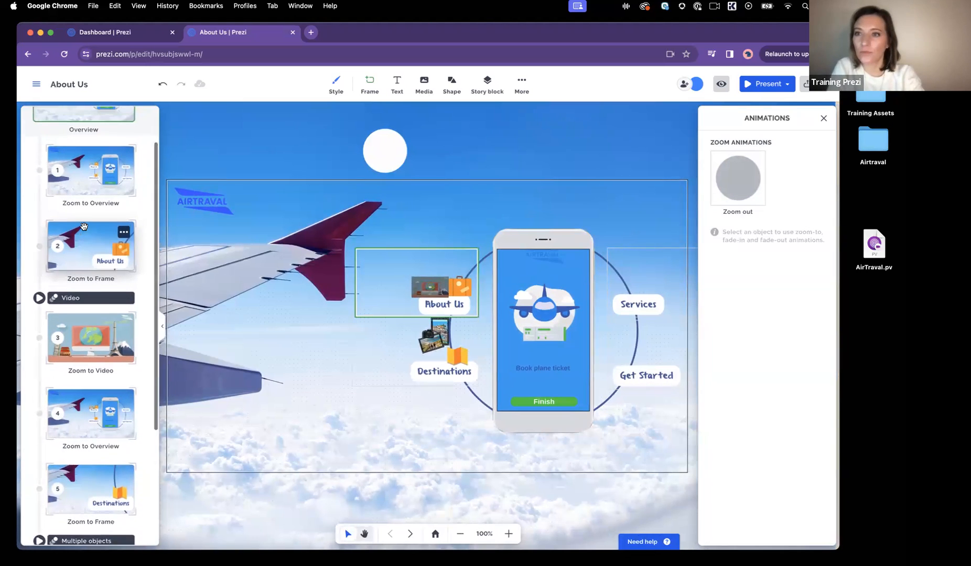
scroll(84, 226, "up", 2)
left_click_drag(76, 223, 75, 353)
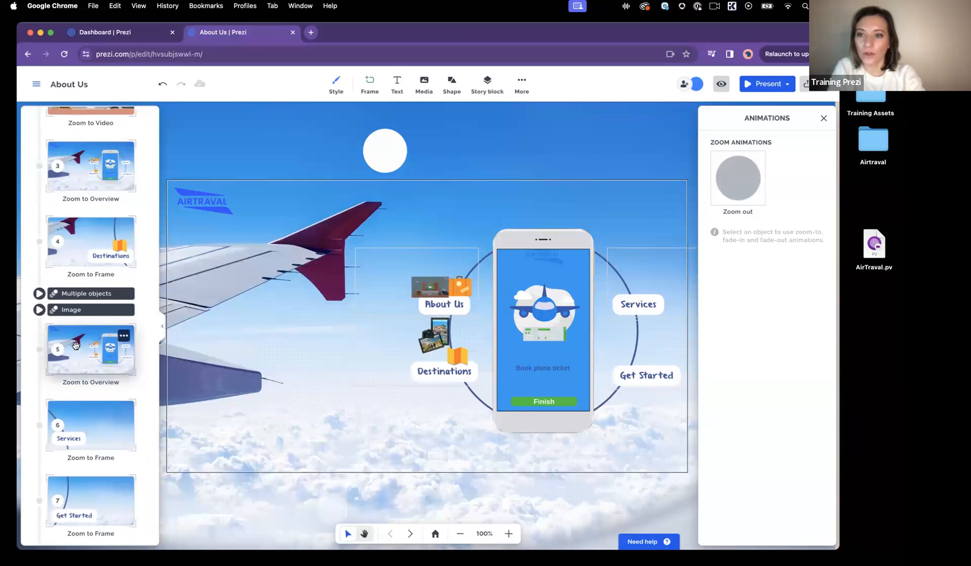
left_click(824, 119)
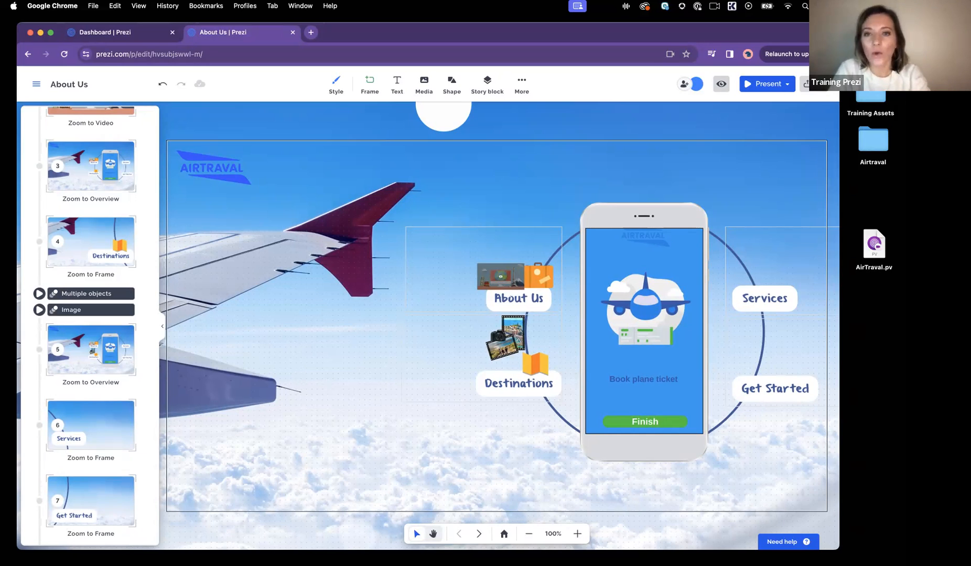
Step: Examine the overview and subtopic navigation options in the topic path settings and save them as selected
left_click(37, 84)
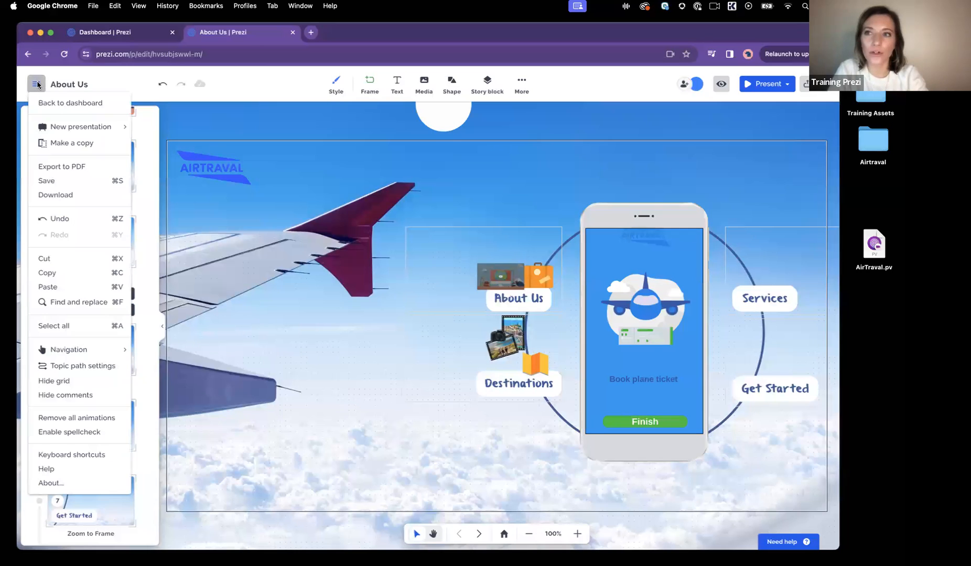
left_click(70, 371)
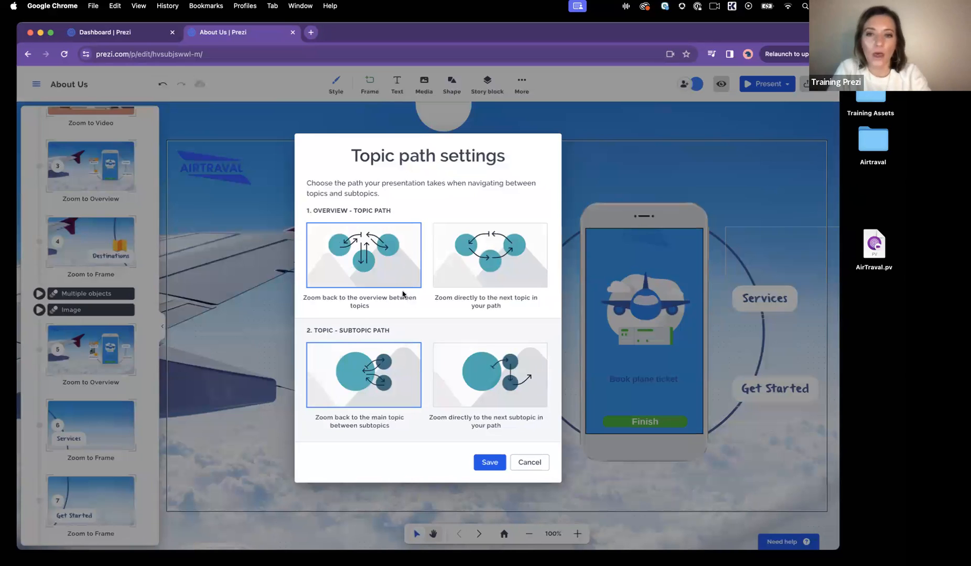
mouse_move(401, 274)
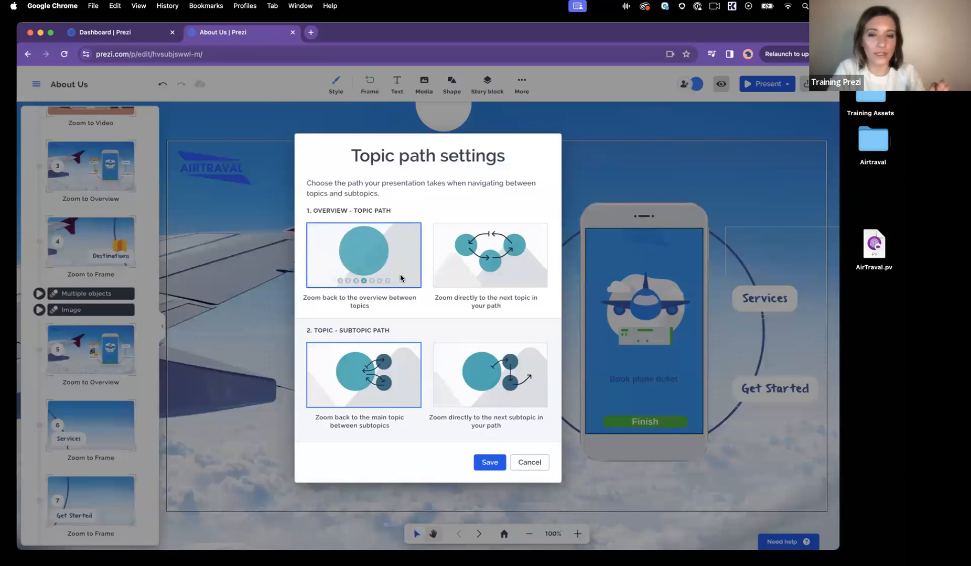
mouse_move(406, 363)
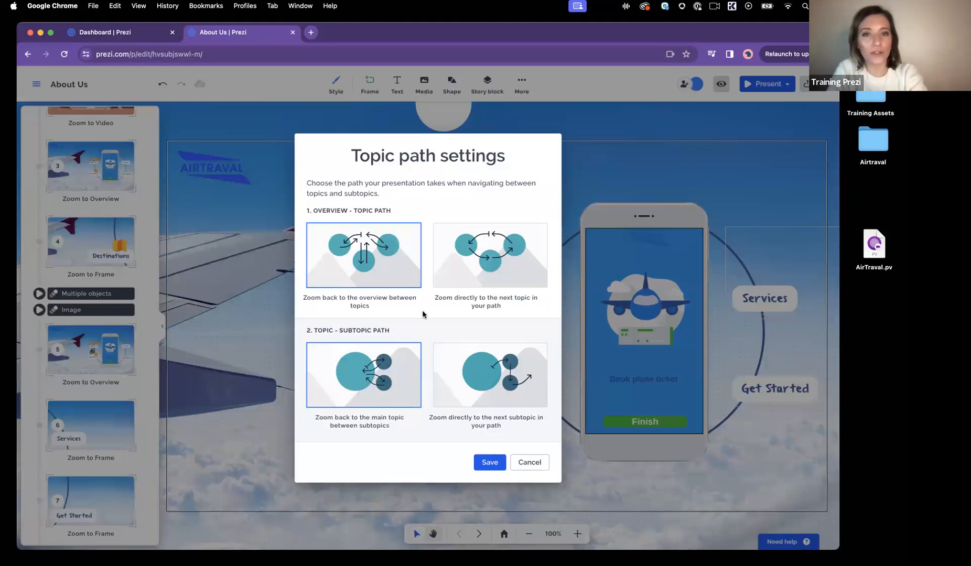
mouse_move(465, 273)
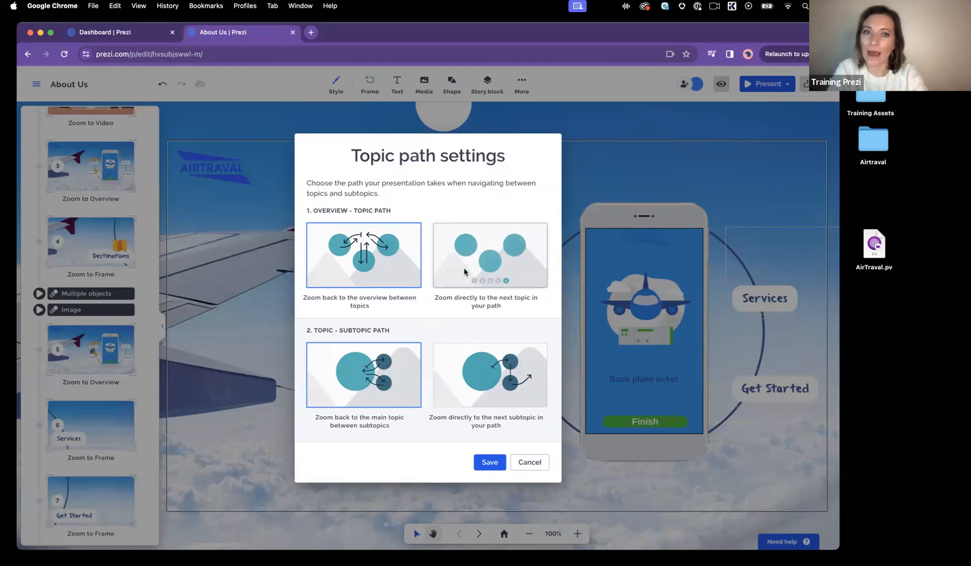
left_click(490, 463)
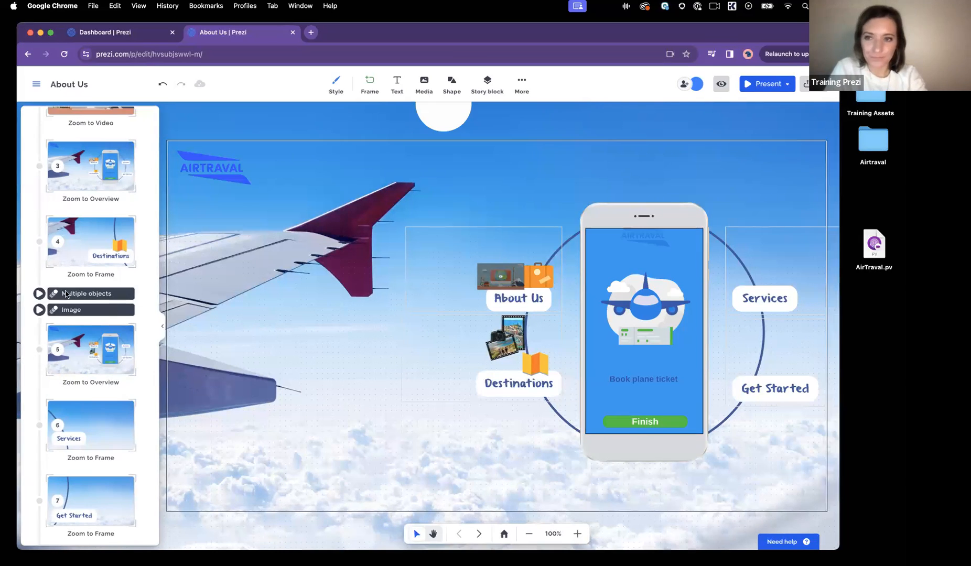
Step: Add a zoom frame around the airplane illustration on the phone screen and make it the first stop in the path
scroll(113, 255, "up", 4)
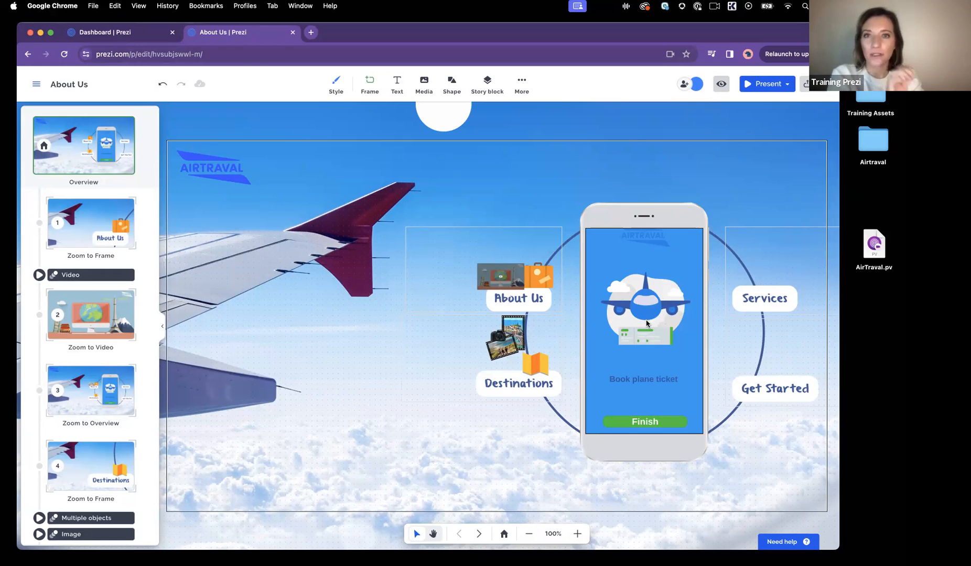
left_click(370, 83)
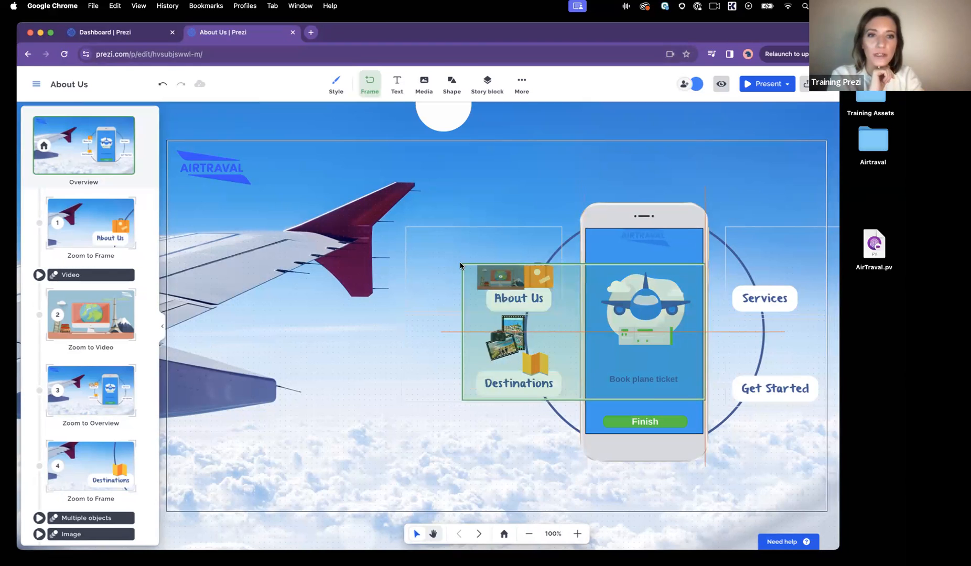
left_click(461, 266)
left_click_drag(460, 400, 593, 333)
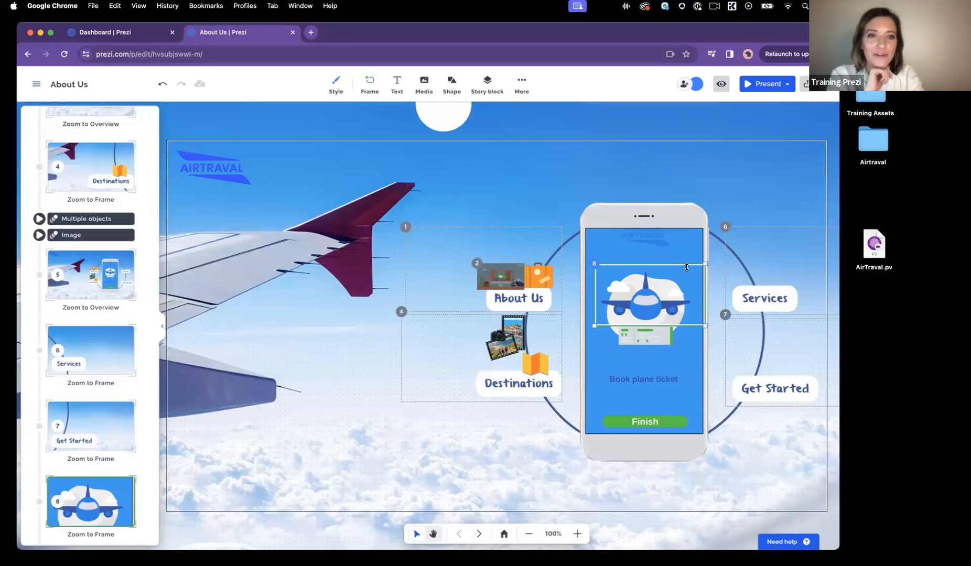
left_click(680, 259)
left_click_drag(675, 266, 676, 266)
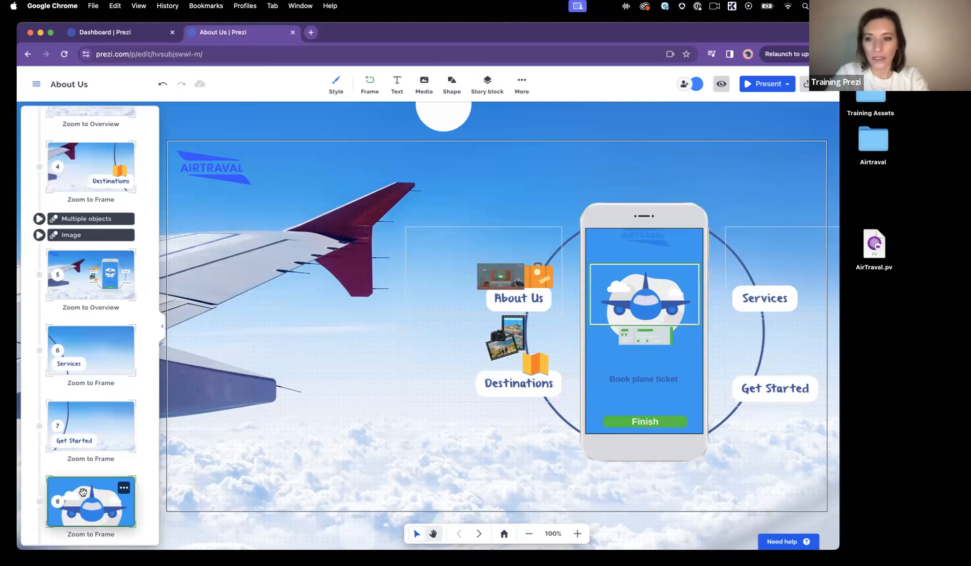
left_click_drag(79, 501, 100, 223)
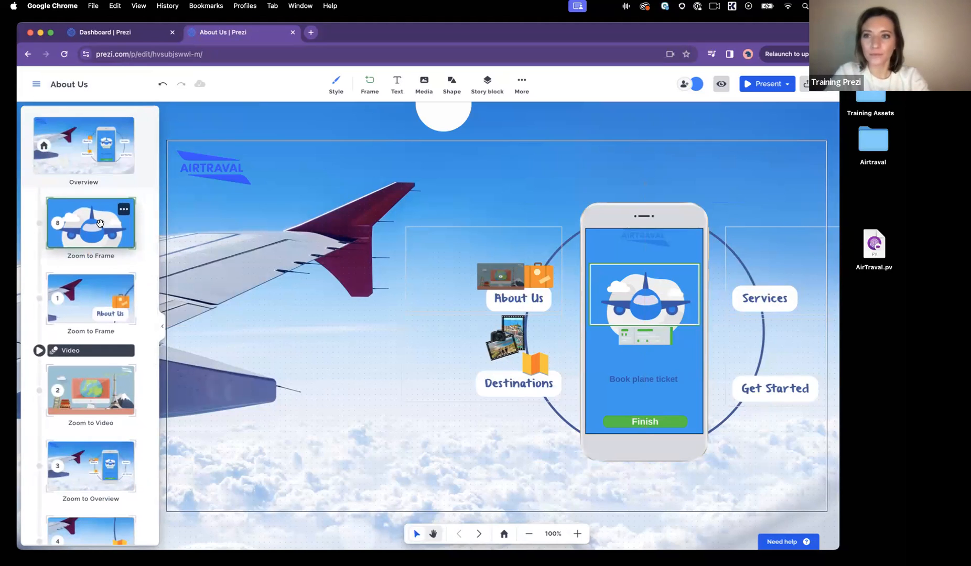
Step: Add the text "AirTraval - the all-new, all-in-one travel app" in the upper-left corner of the airplane frame
left_click(86, 224)
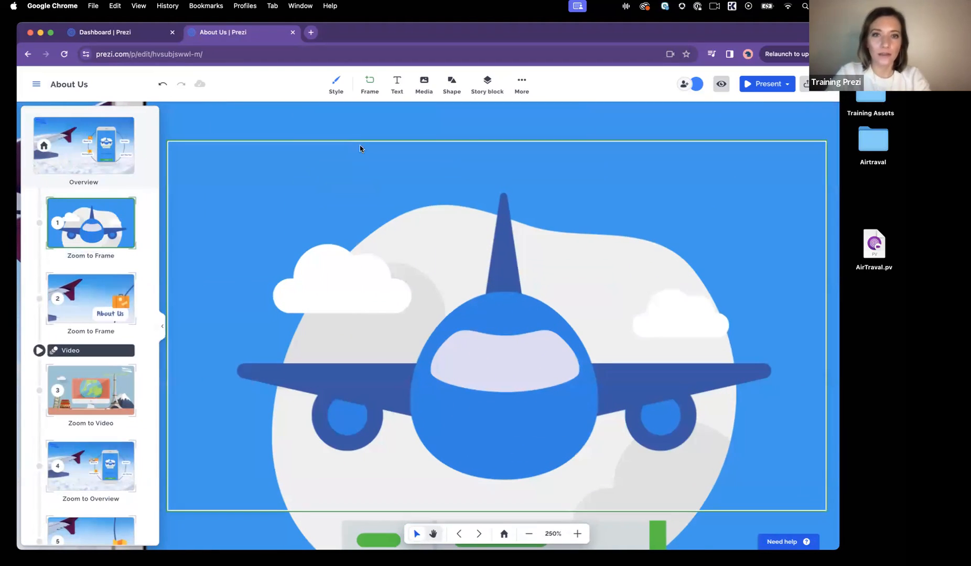
left_click(399, 85)
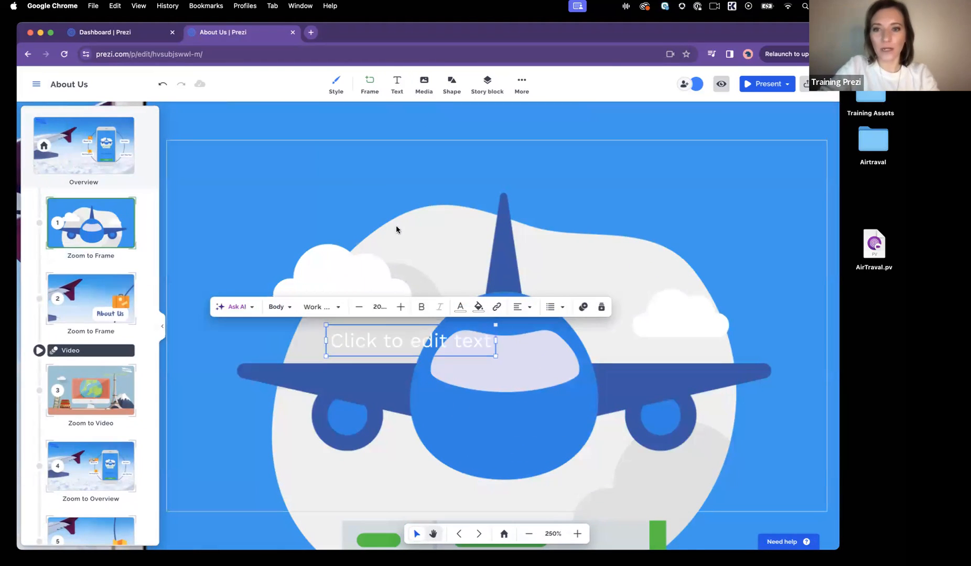
left_click_drag(397, 340, 250, 167)
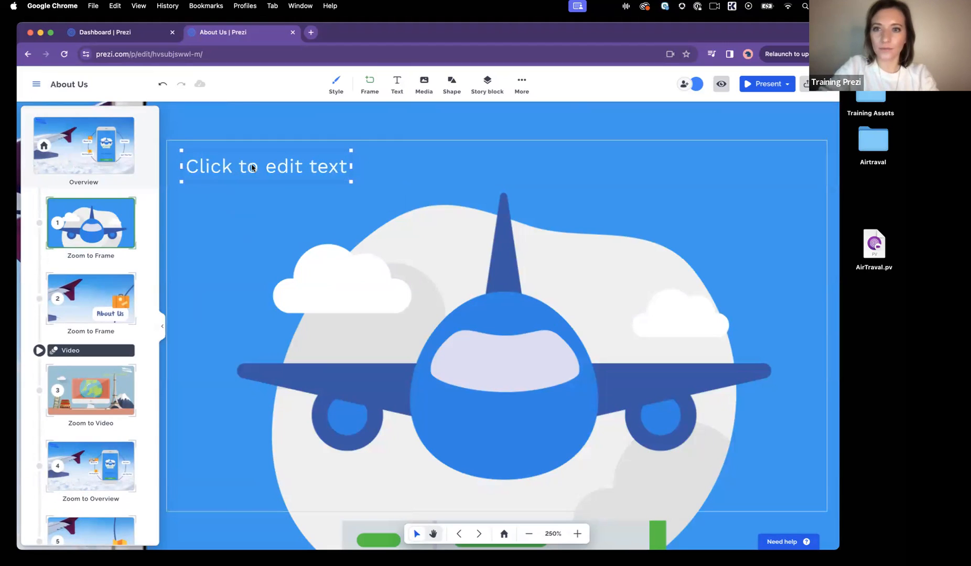
left_click(250, 166)
type("AirT")
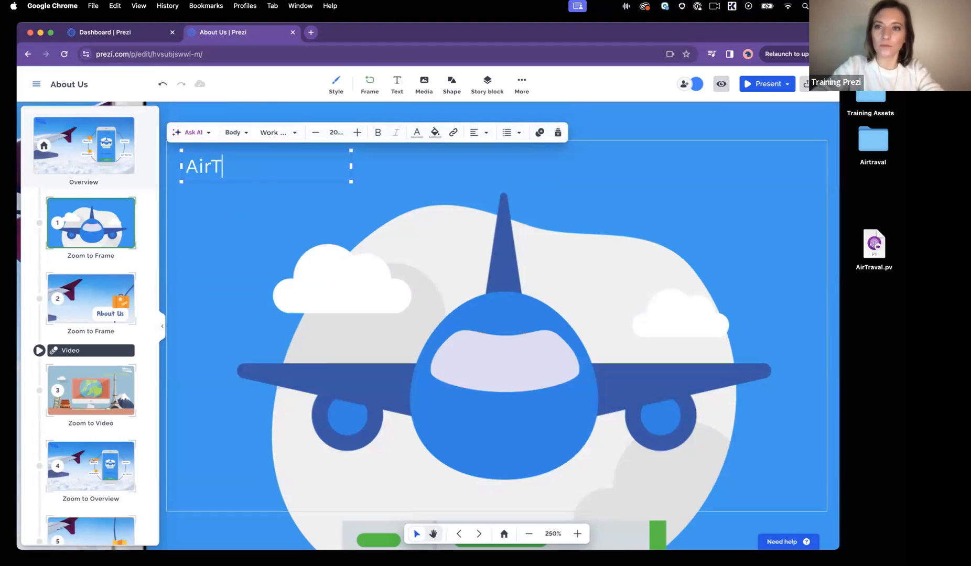
type("raval - the all-new")
type("all")
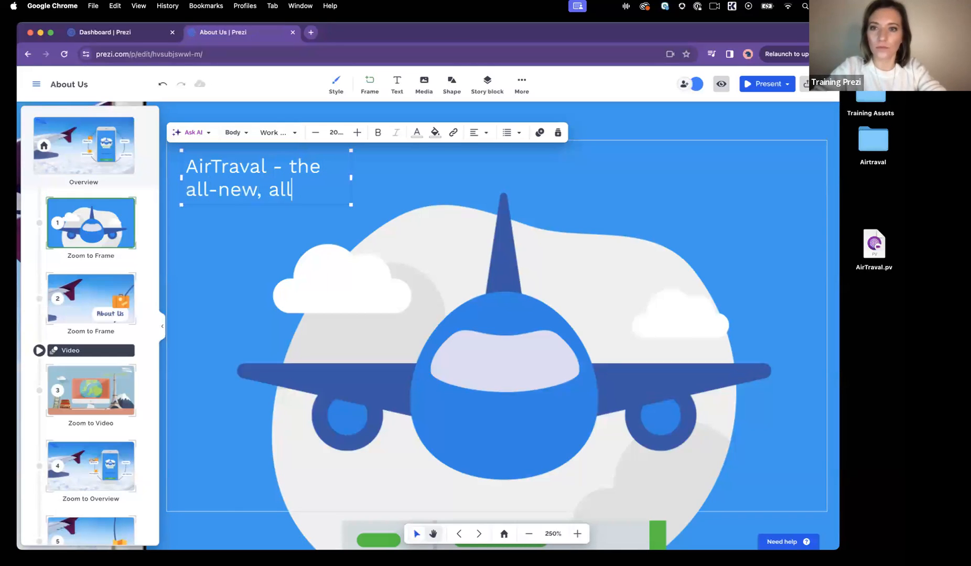
type("-in-one travel app")
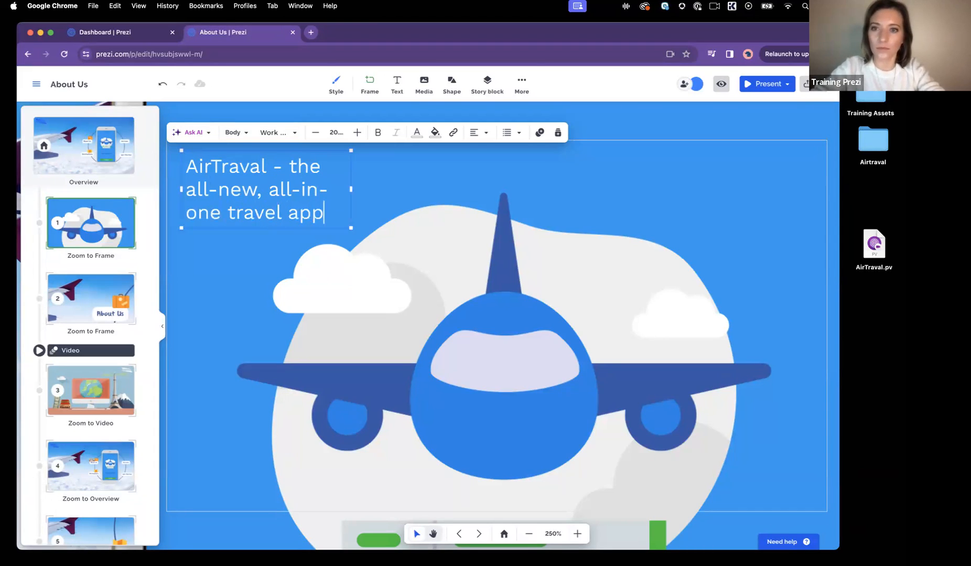
Step: Widen the tagline's text box so the sentence fits on one line and end it with a period
left_click_drag(385, 189, 531, 177)
left_click(380, 180)
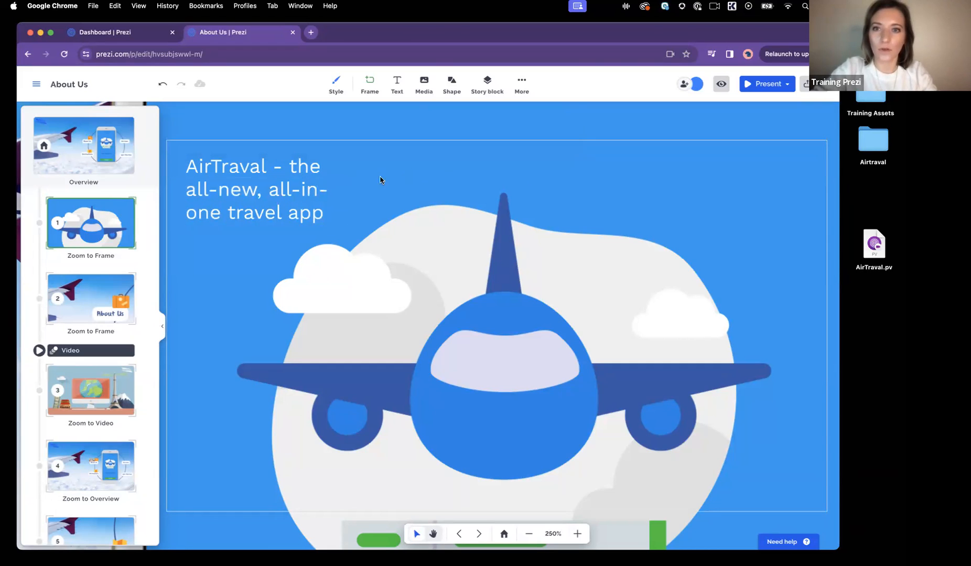
left_click(311, 186)
left_click_drag(351, 187, 613, 181)
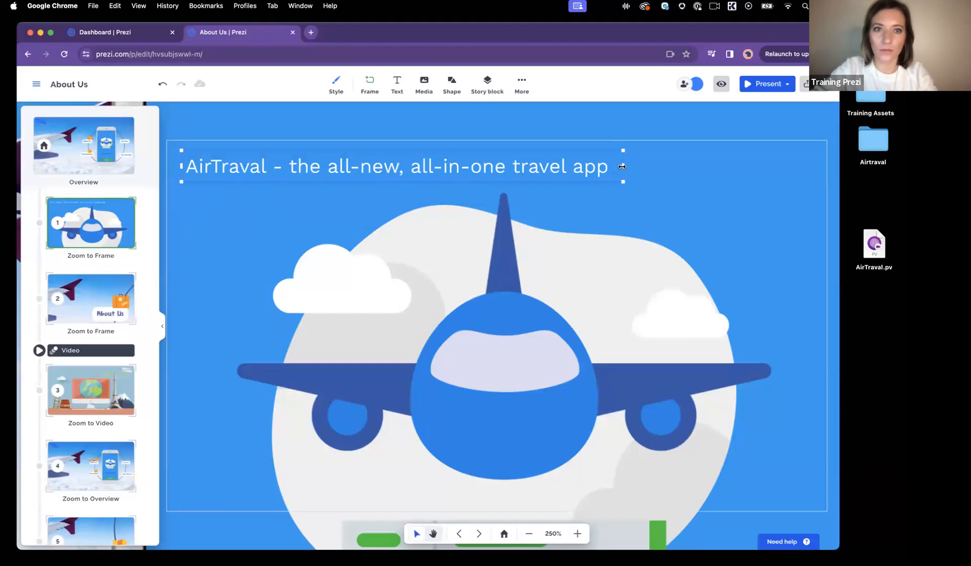
left_click(609, 168)
type(".")
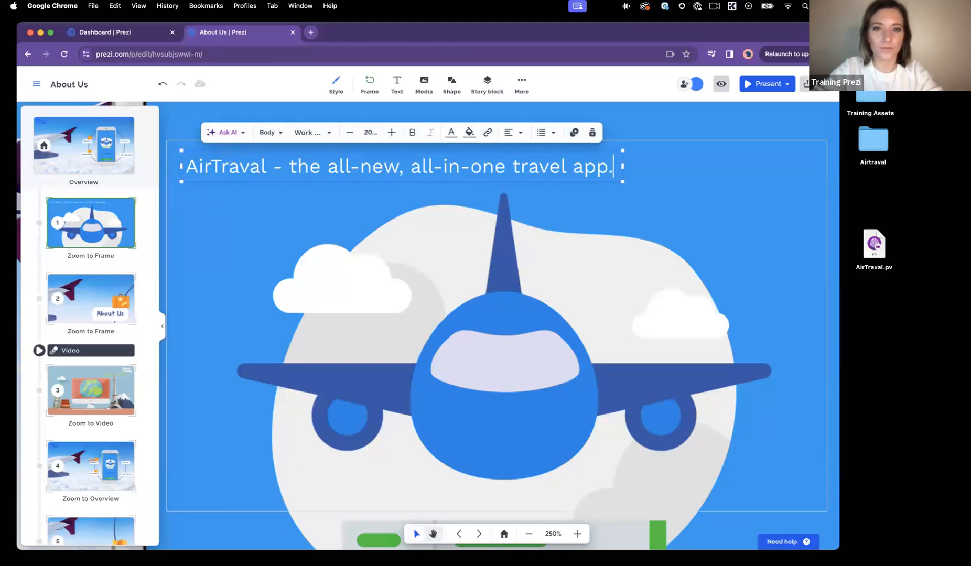
Step: Make the tagline in the airplane frame bold and widen its text box so it fits on one line
left_click(347, 182)
left_click(350, 163)
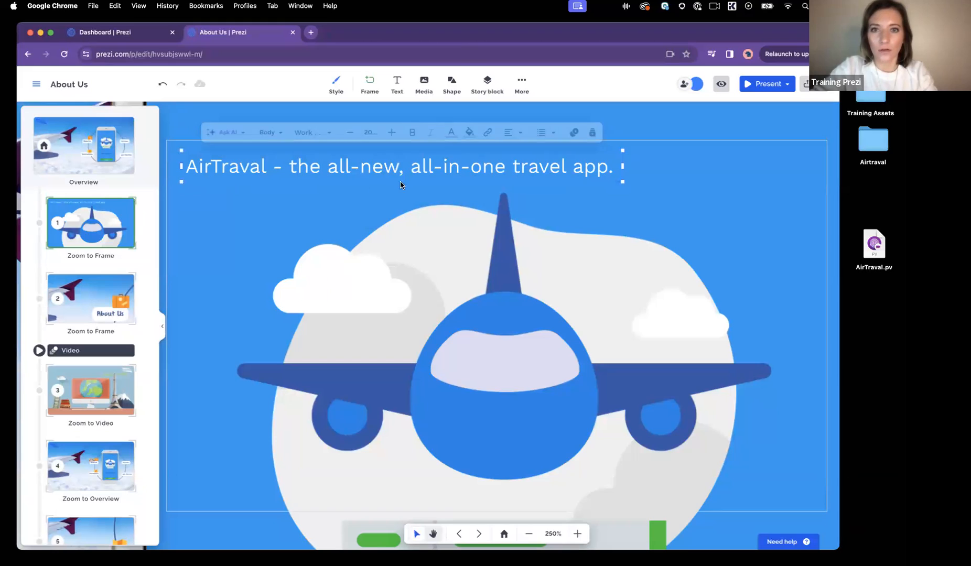
left_click(412, 132)
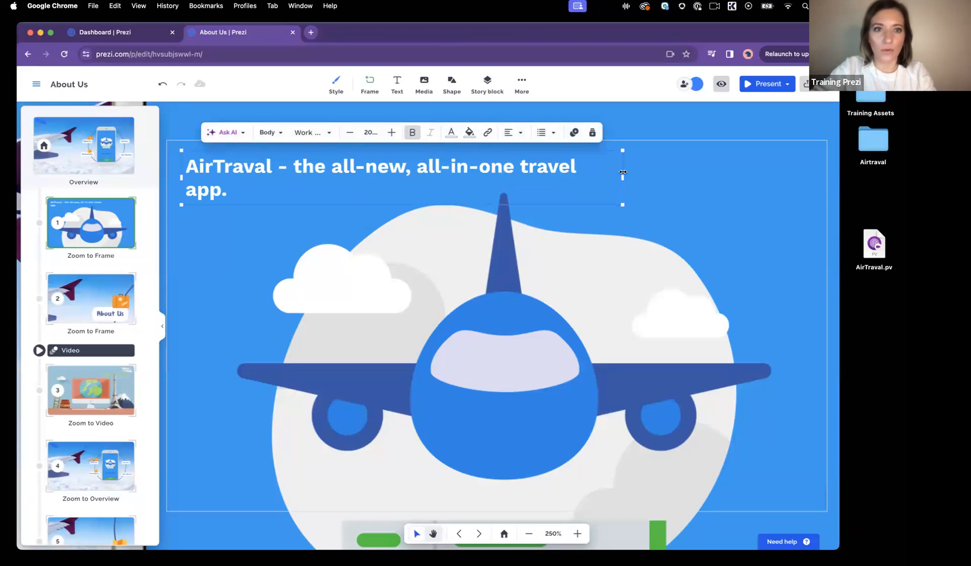
left_click_drag(623, 178, 675, 178)
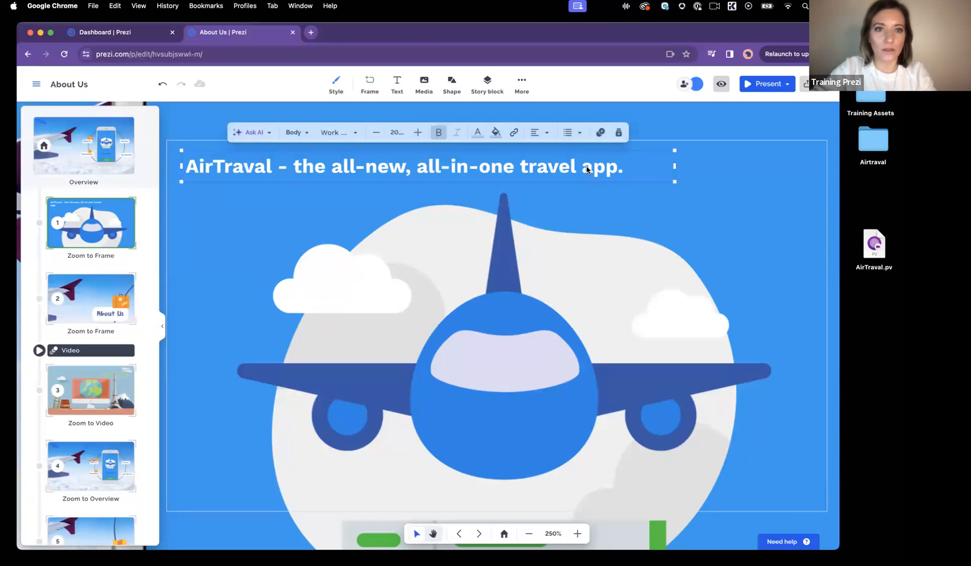
Step: Add a Fade in animation to the tagline in the airplane frame and close the animation options
left_click(602, 134)
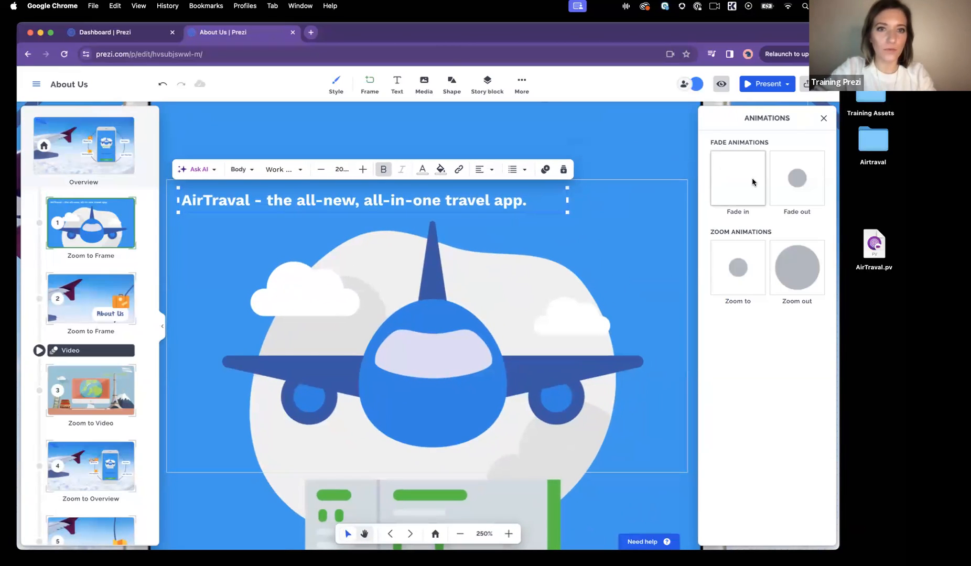
left_click(753, 179)
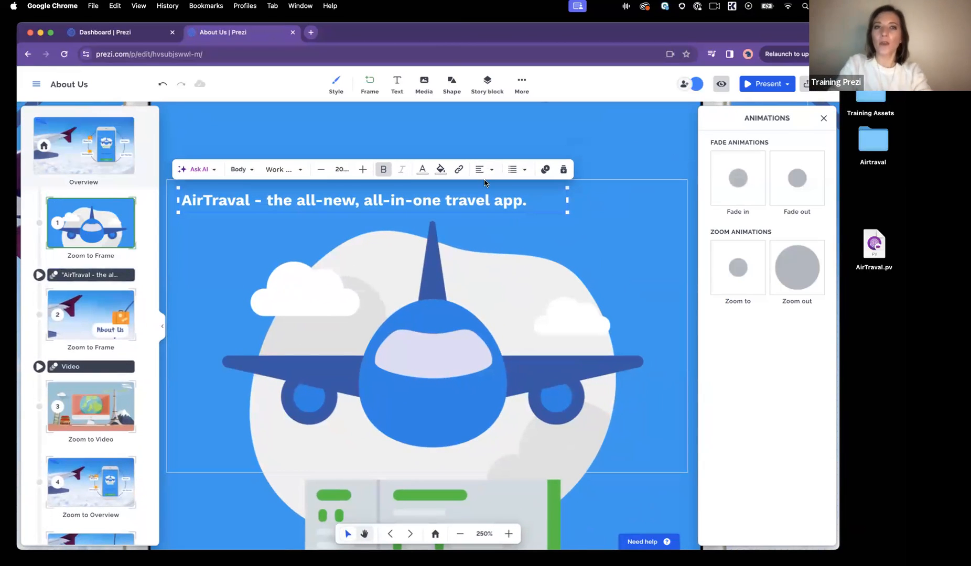
left_click(825, 119)
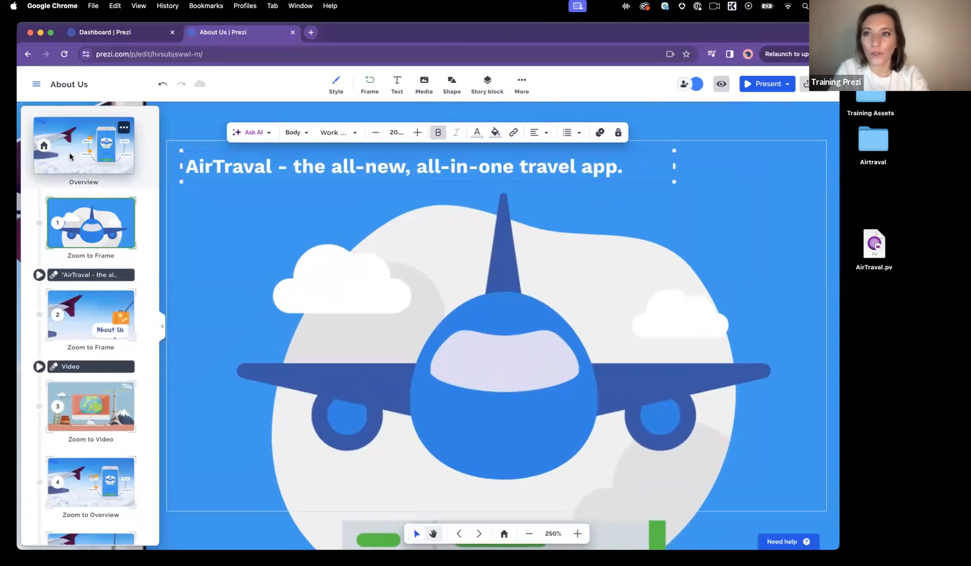
Step: Set the airplane frame, the first stop in the path, as the presentation's starting point
left_click(74, 154)
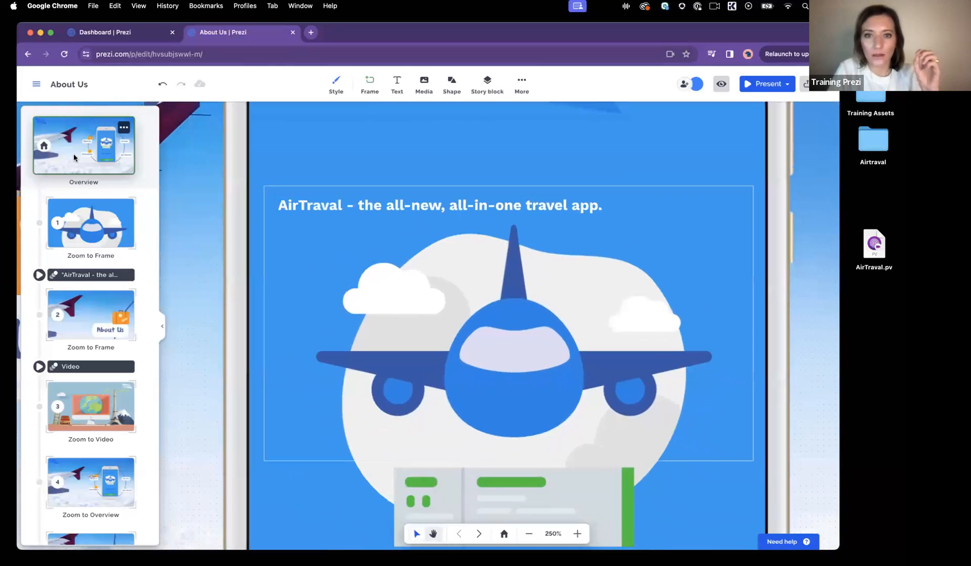
left_click(80, 216)
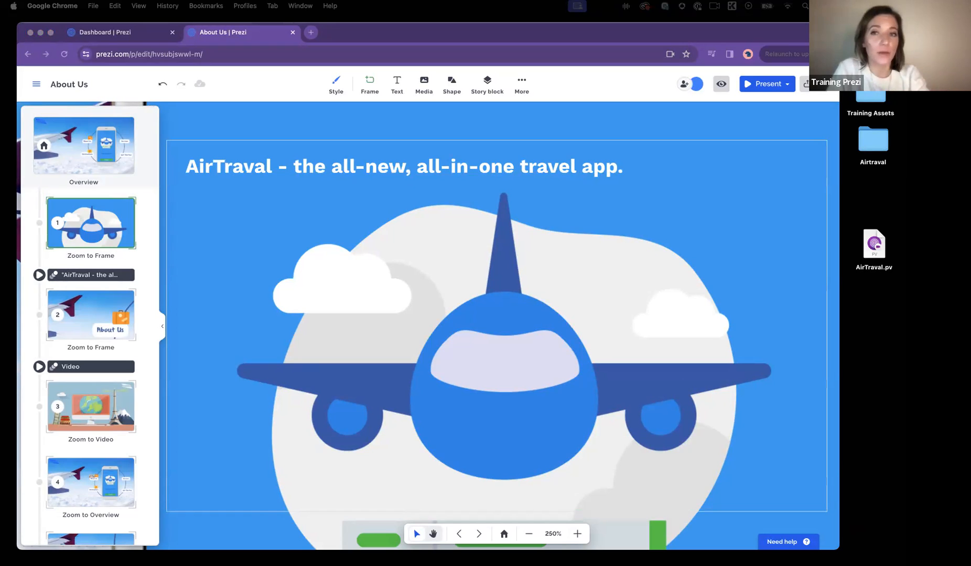
left_click(124, 217)
mouse_move(125, 211)
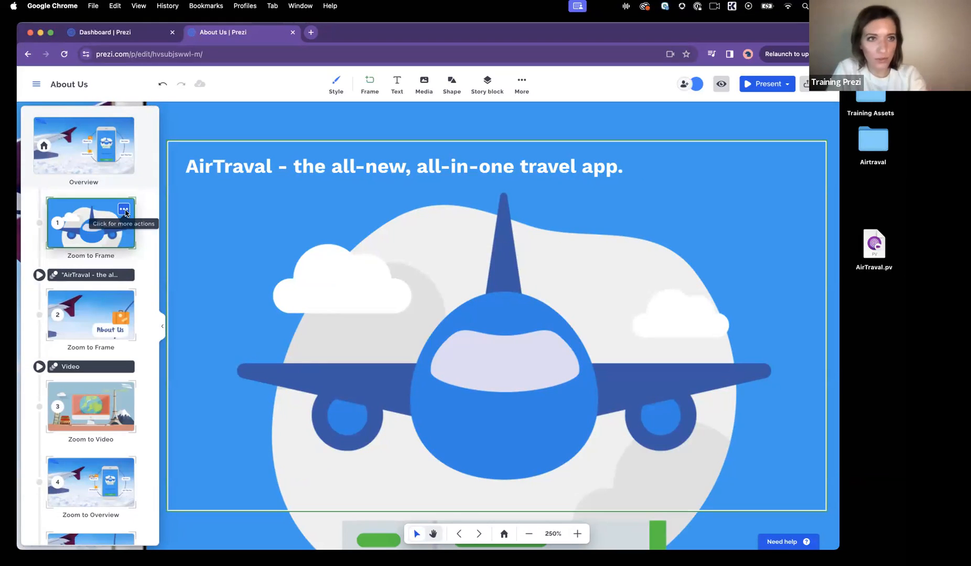
left_click(124, 211)
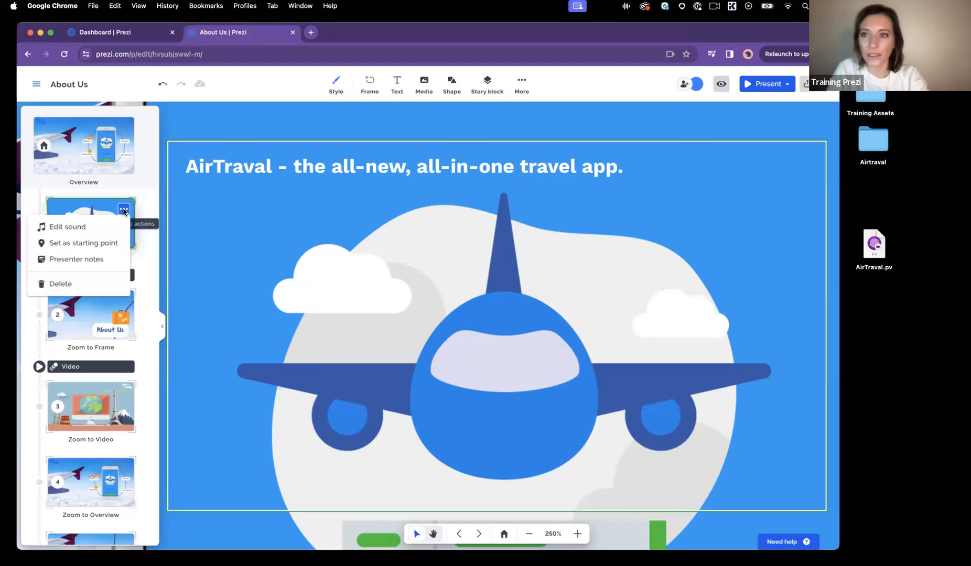
left_click(73, 244)
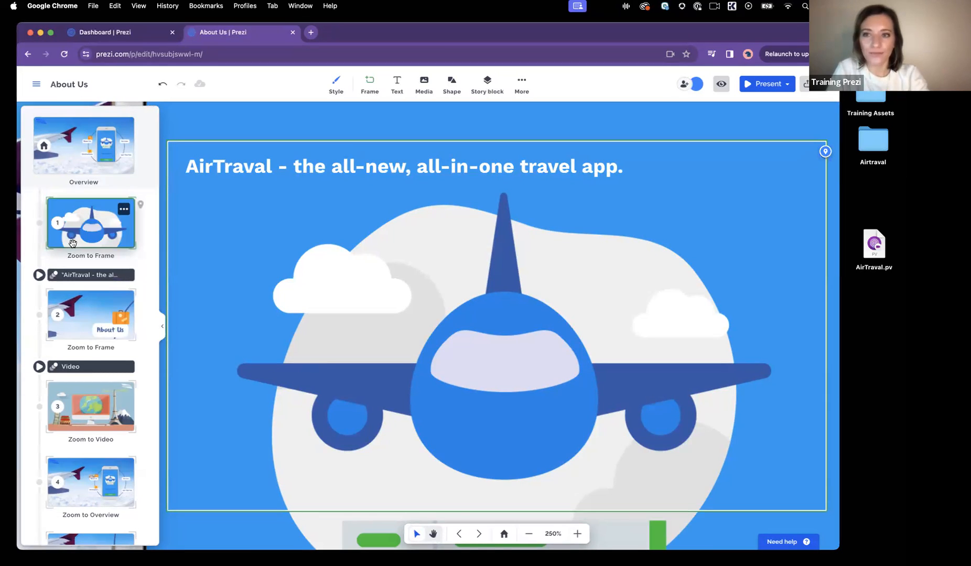
Step: Add a Zoom out animation to the overview directly after the tagline's fade-in in the path
left_click(522, 84)
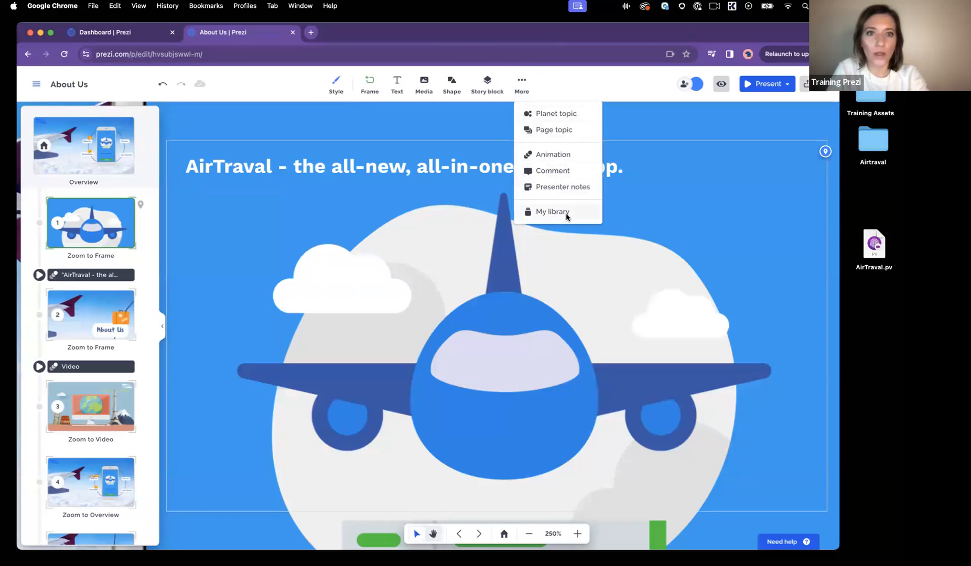
left_click(575, 162)
left_click(736, 187)
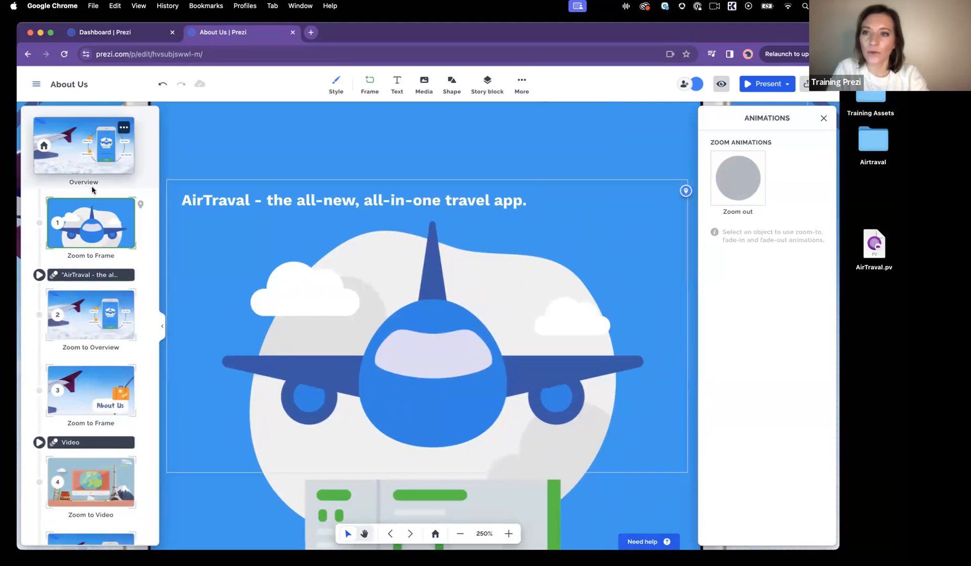
Step: Preview the opening of the presentation from the airplane frame out to the overview, and return to editing
left_click(756, 84)
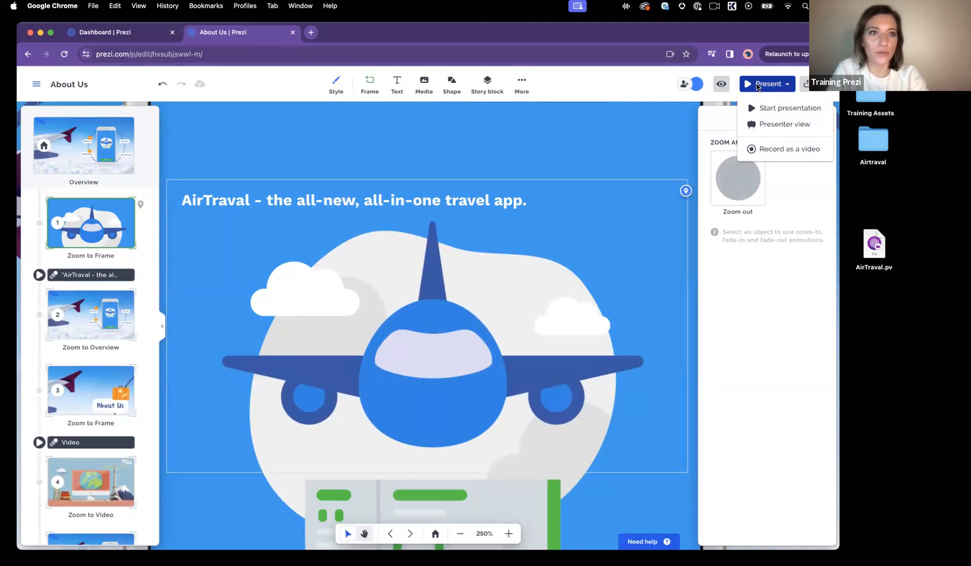
left_click(766, 108)
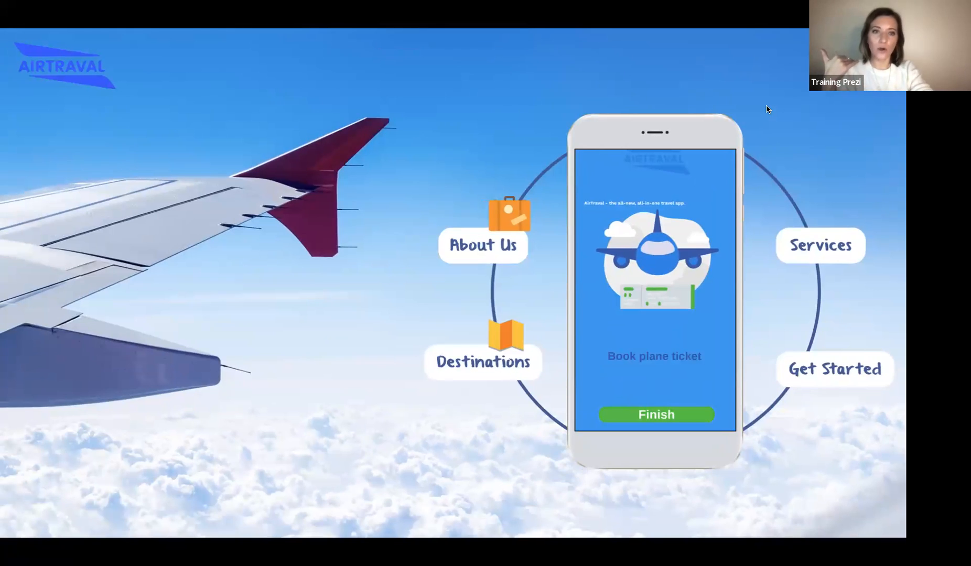
key("Escape")
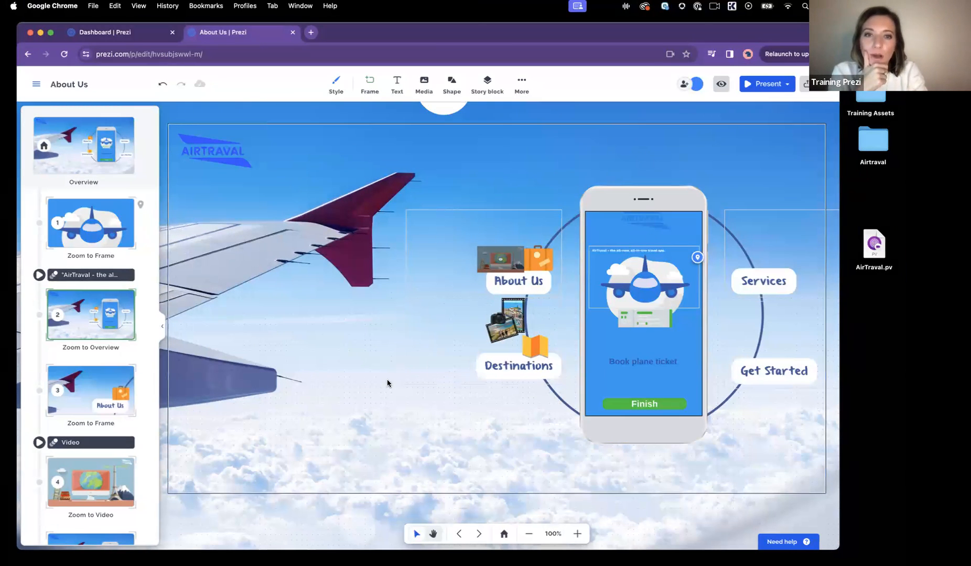
scroll(387, 380, "down", 3)
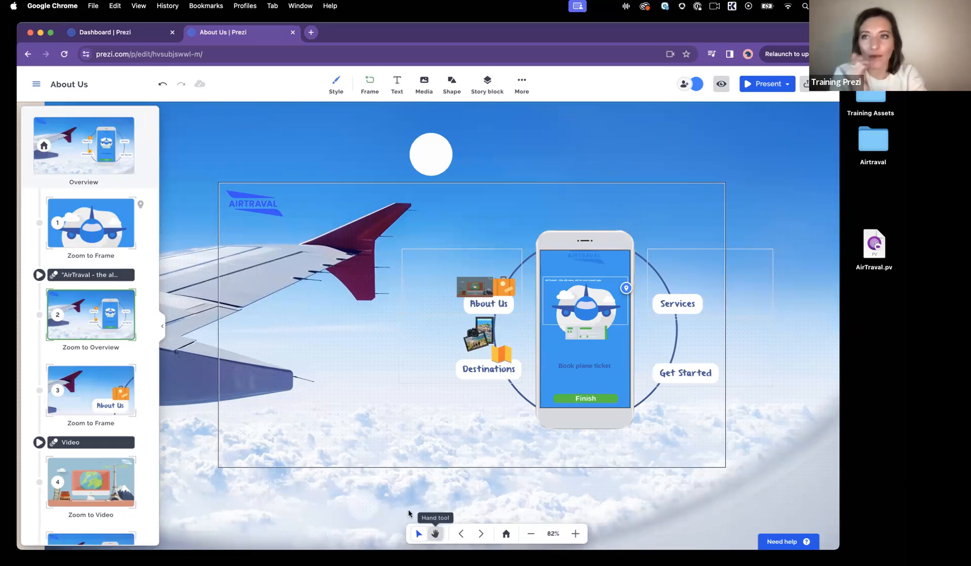
Step: View the Prezi desktop apps download page from the dashboard and return to the About Us presentation
left_click(84, 33)
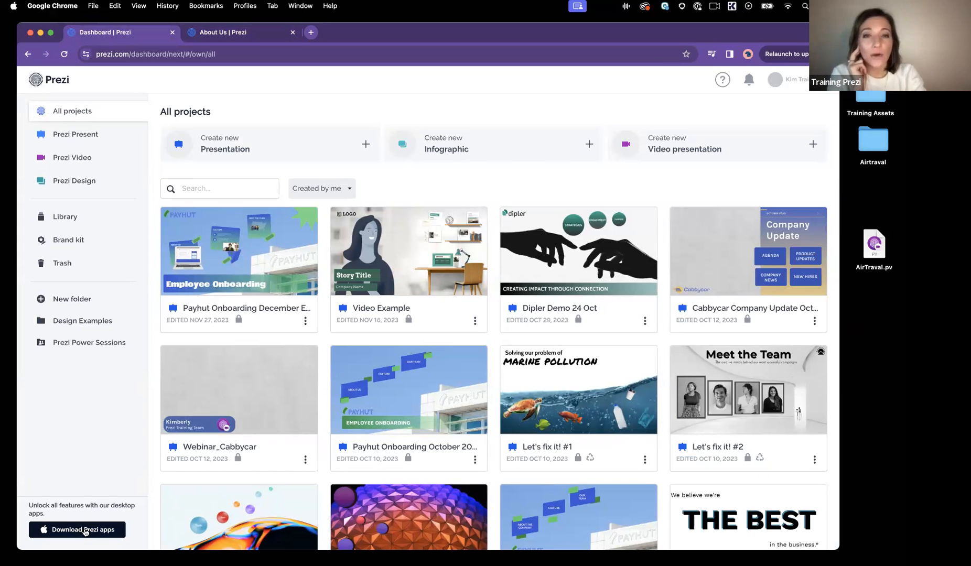
left_click(84, 531)
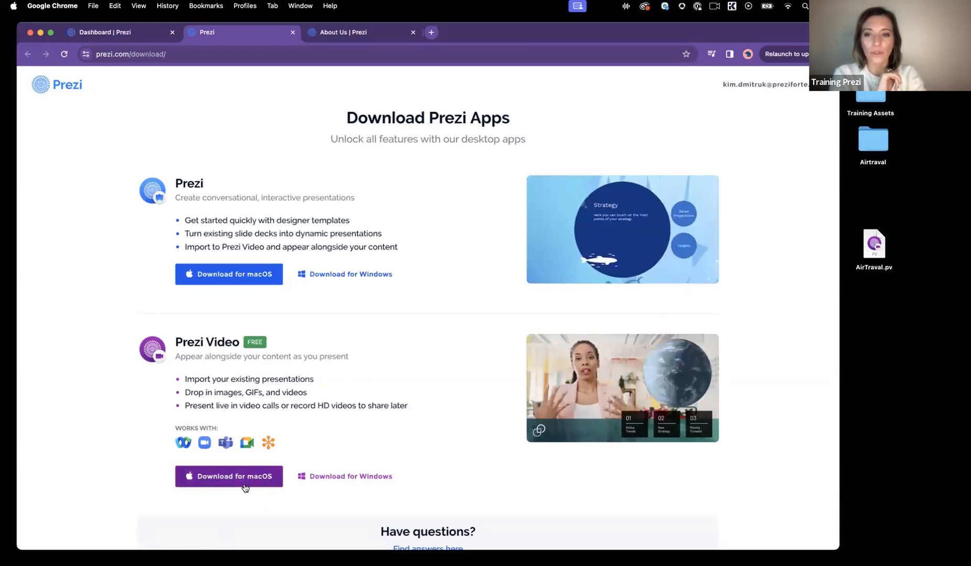
left_click(208, 54)
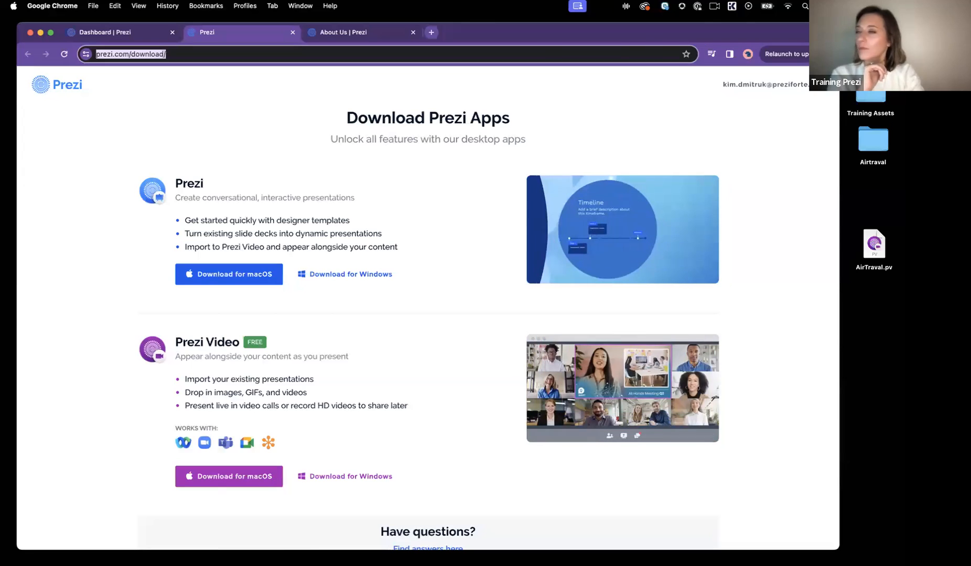
left_click(347, 37)
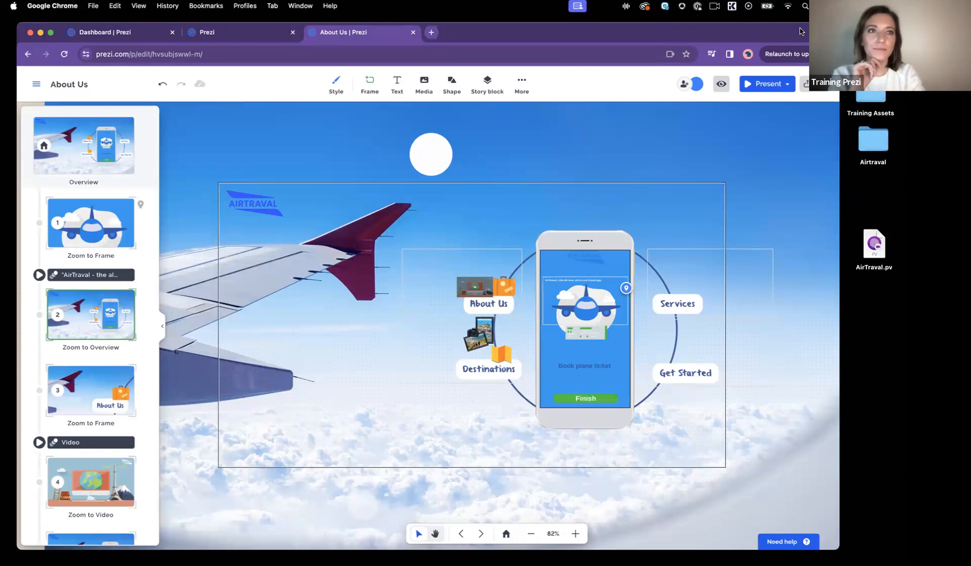
Step: Switch to the Prezi Video desktop app and log in through the browser redirect
left_click_drag(801, 31, 0, 5)
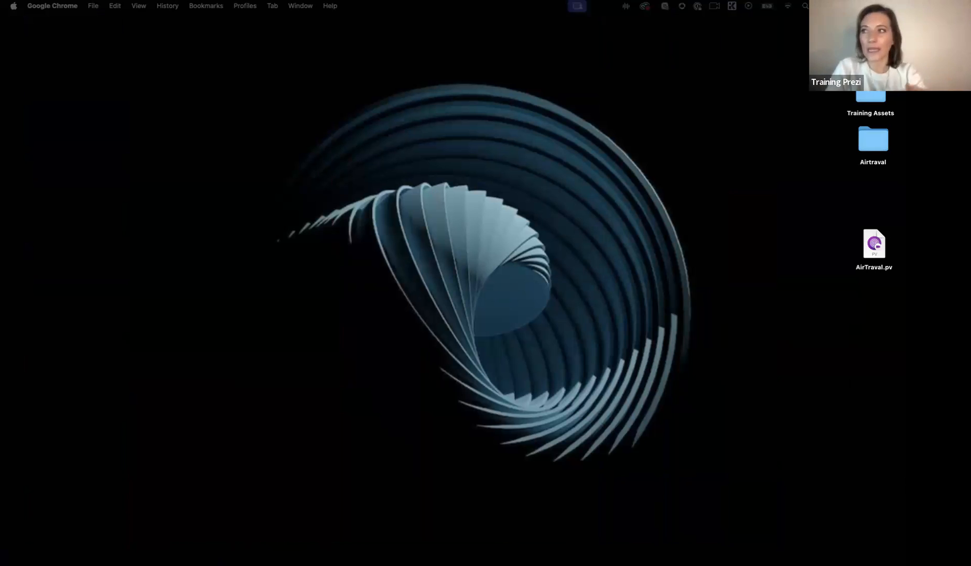
mouse_move(489, 557)
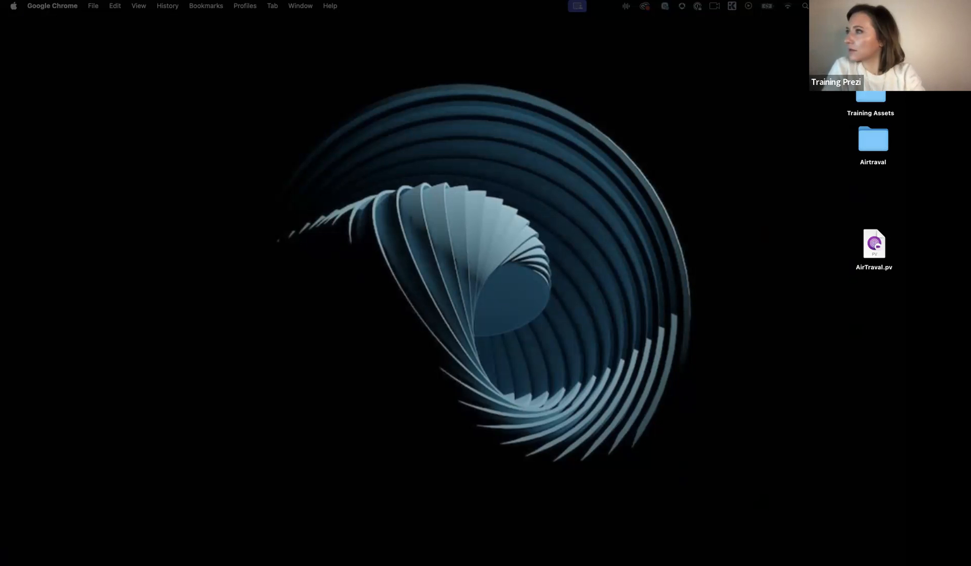
left_click_drag(0, 39, 679, 20)
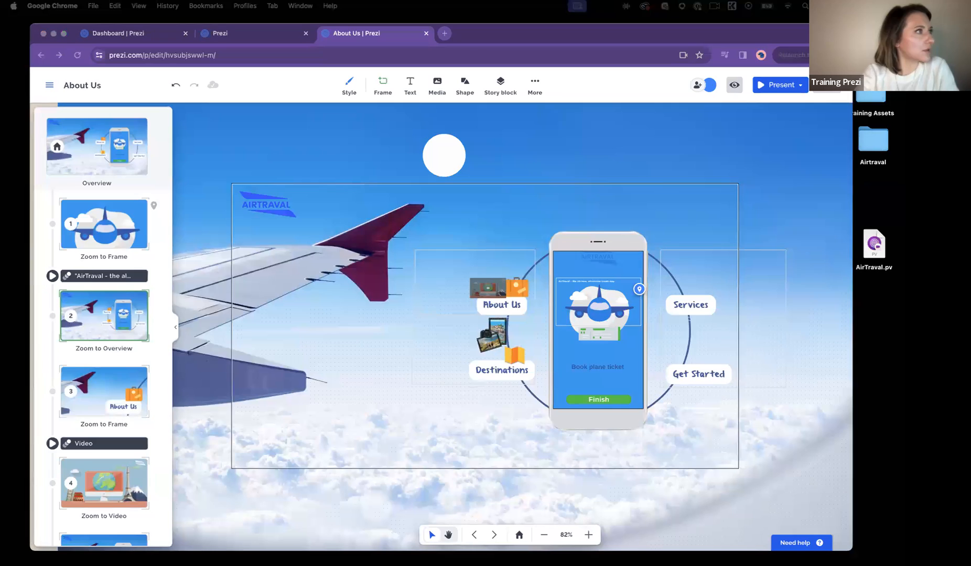
left_click_drag(184, 224, 244, 149)
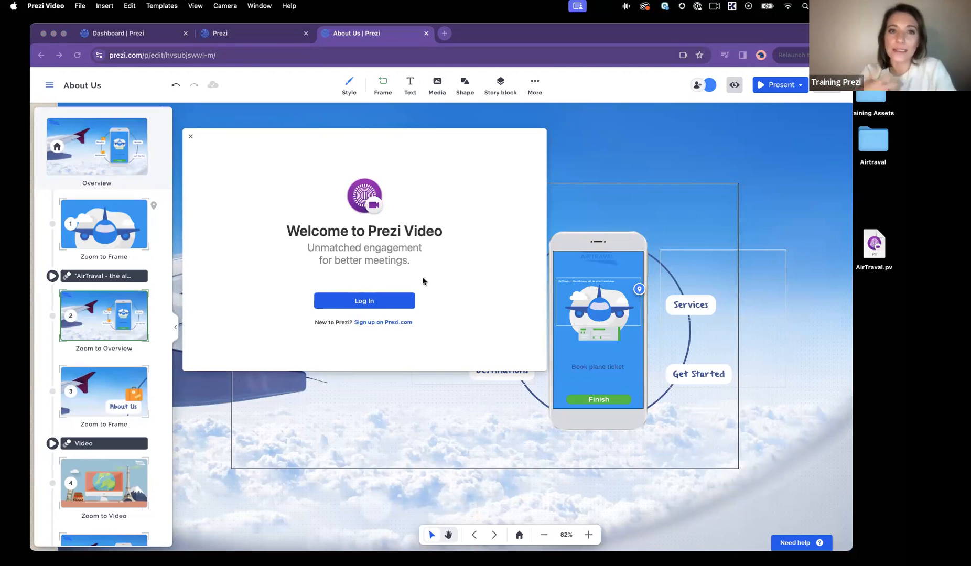
left_click(372, 301)
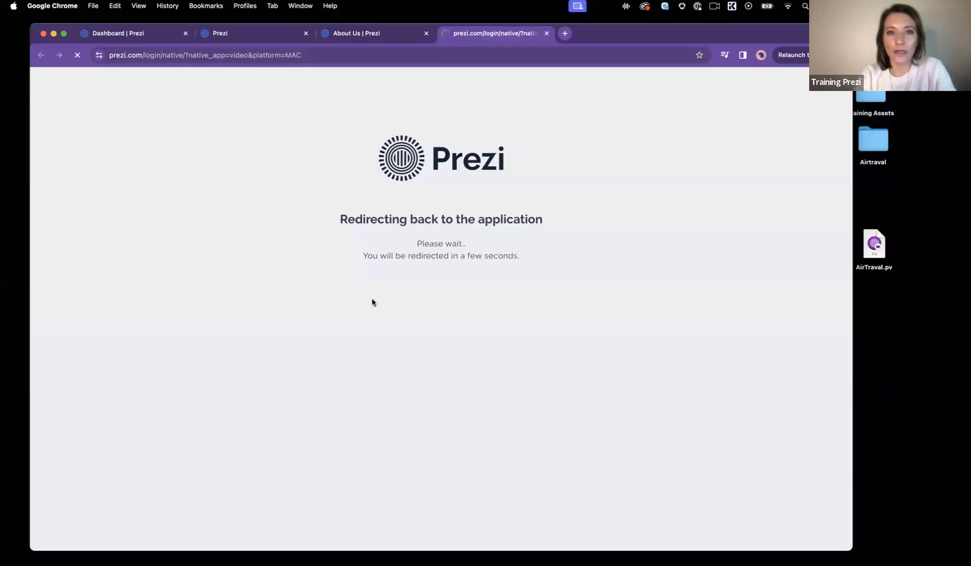
left_click(532, 149)
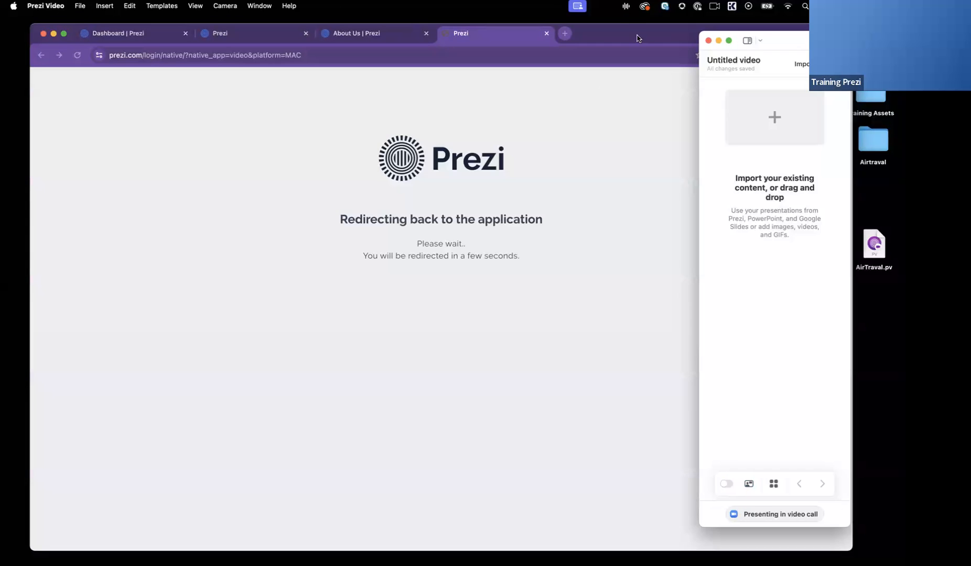
Step: Move the browser aside, show and enlarge the camera preview in Prezi Video, and select FaceTime HD Camera (Built-in) as the camera
left_click_drag(639, 39, 0, 1)
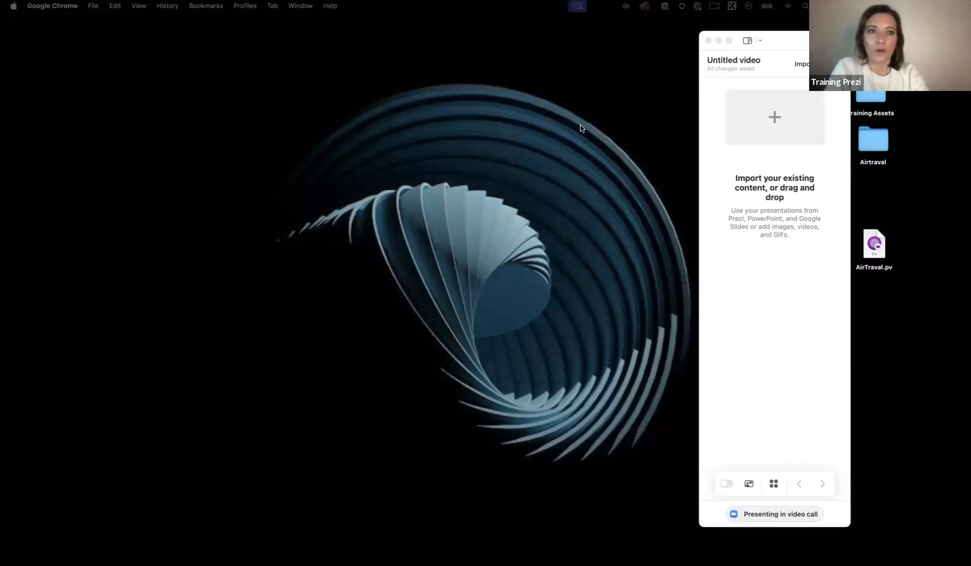
left_click(747, 40)
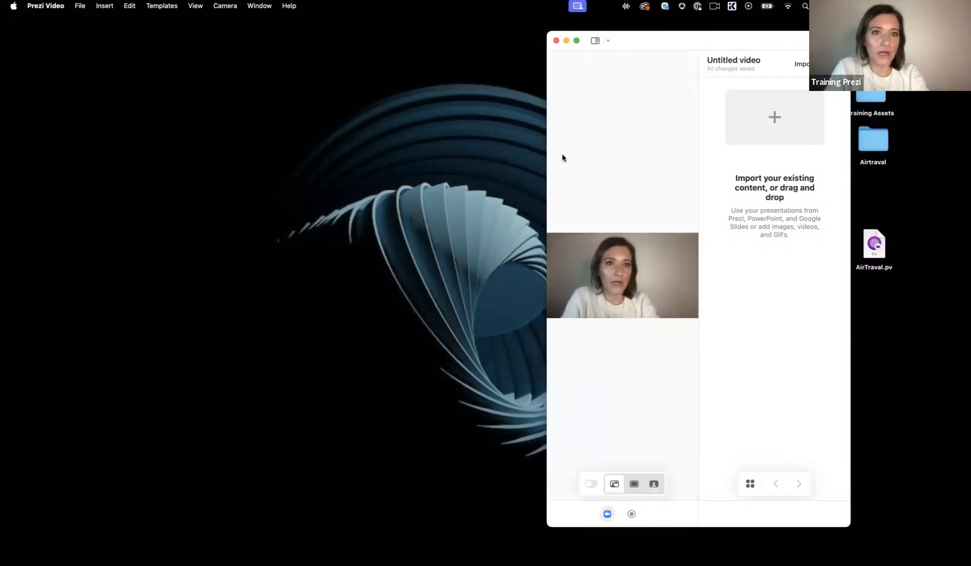
left_click_drag(548, 153, 82, 153)
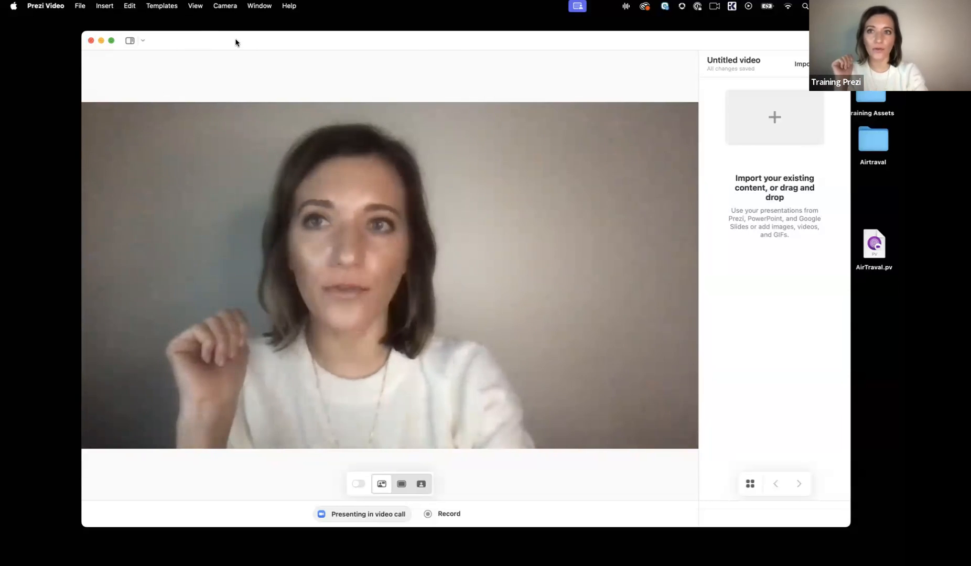
left_click(225, 6)
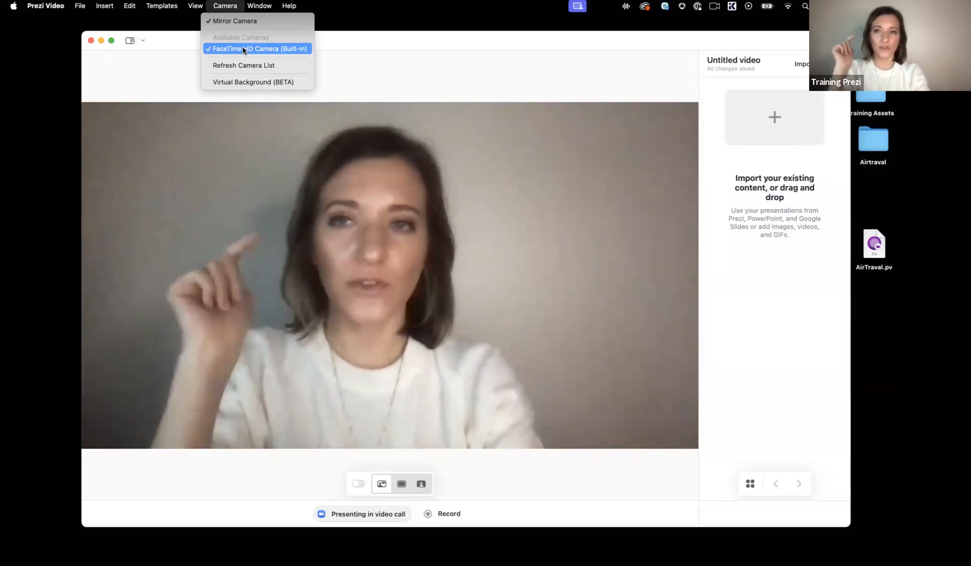
left_click(243, 50)
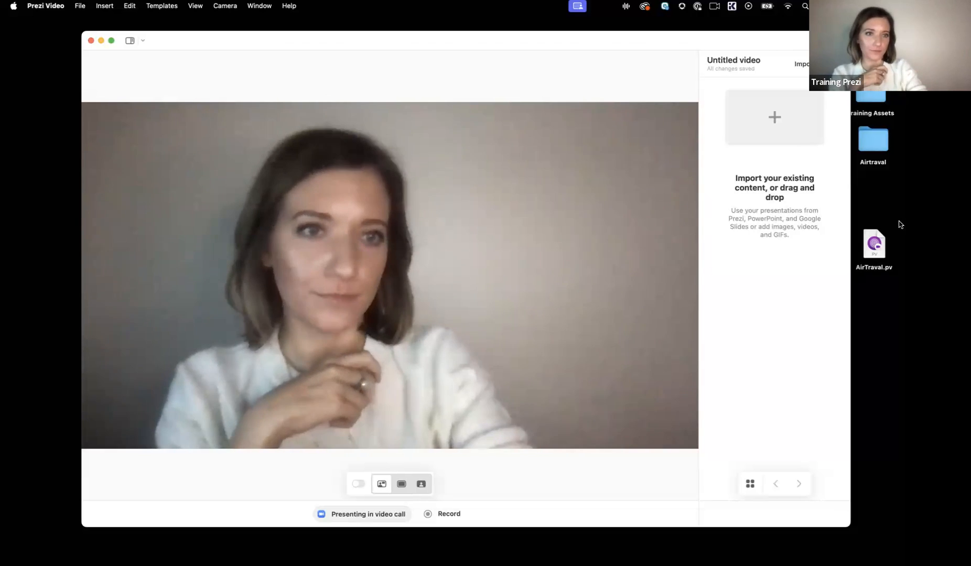
Step: Import the About Us presentation from the Prezi cloud into the untitled video
left_click(779, 185)
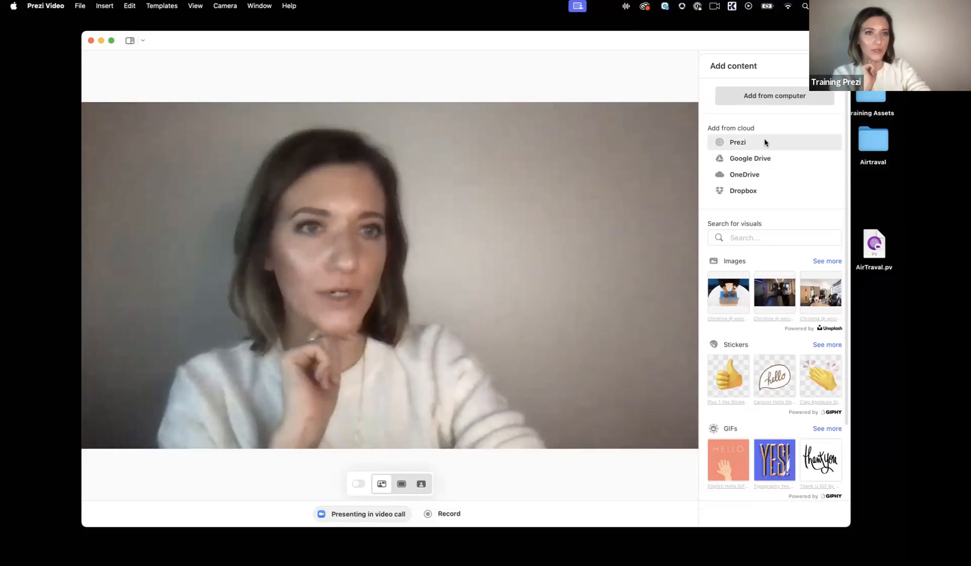
left_click(764, 143)
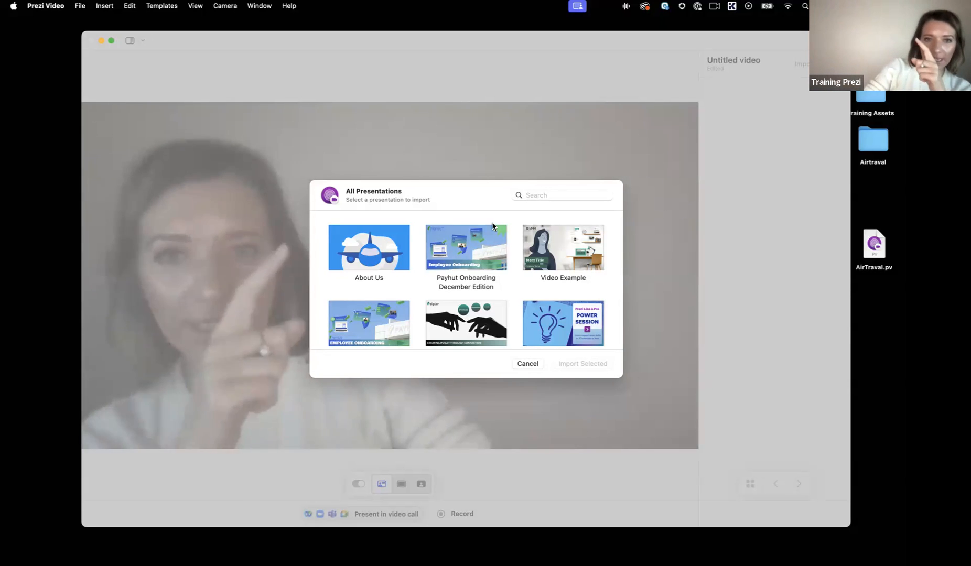
left_click(355, 237)
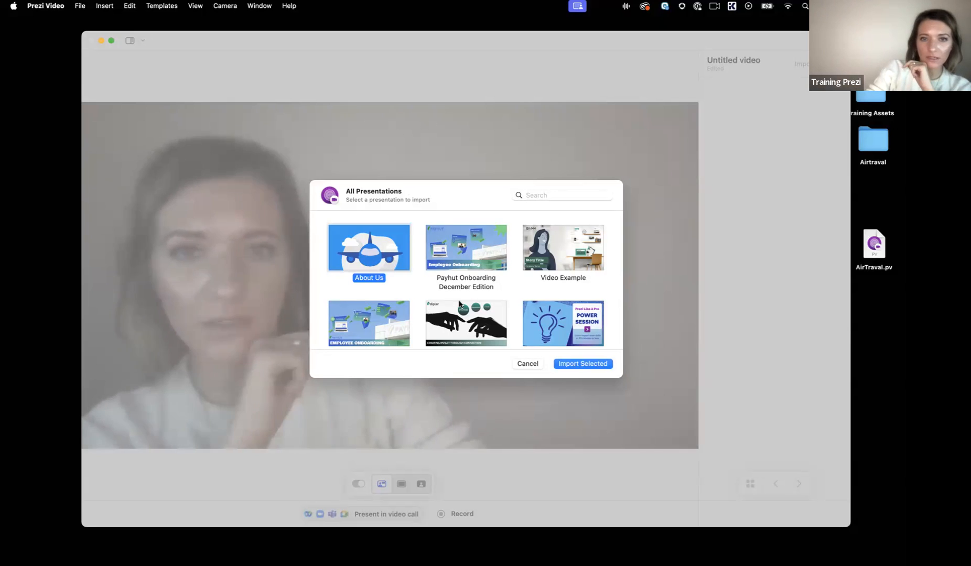
left_click(581, 367)
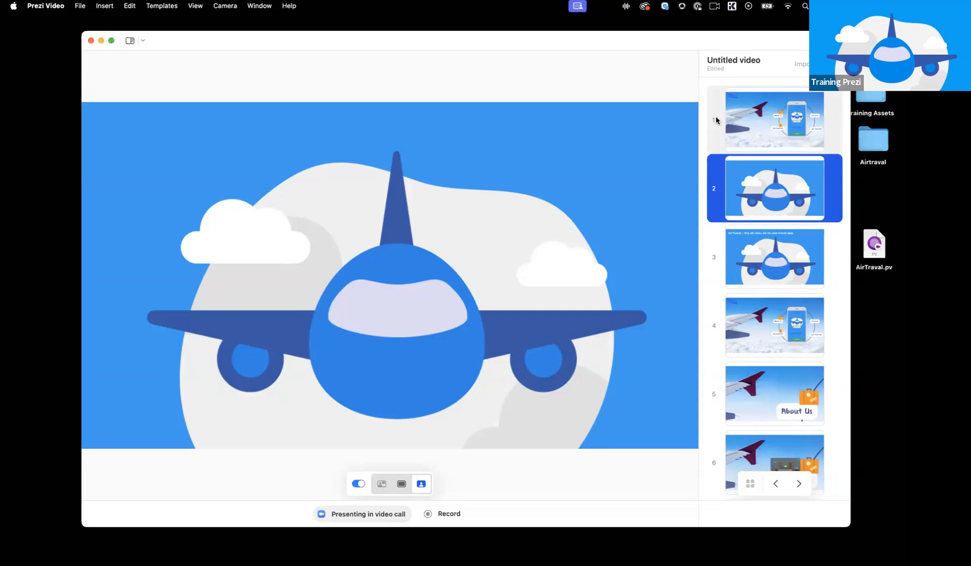
Step: Present the airplane frames, the overview and the About Us topic with its full-screen video, ending back at the overview
key("Right")
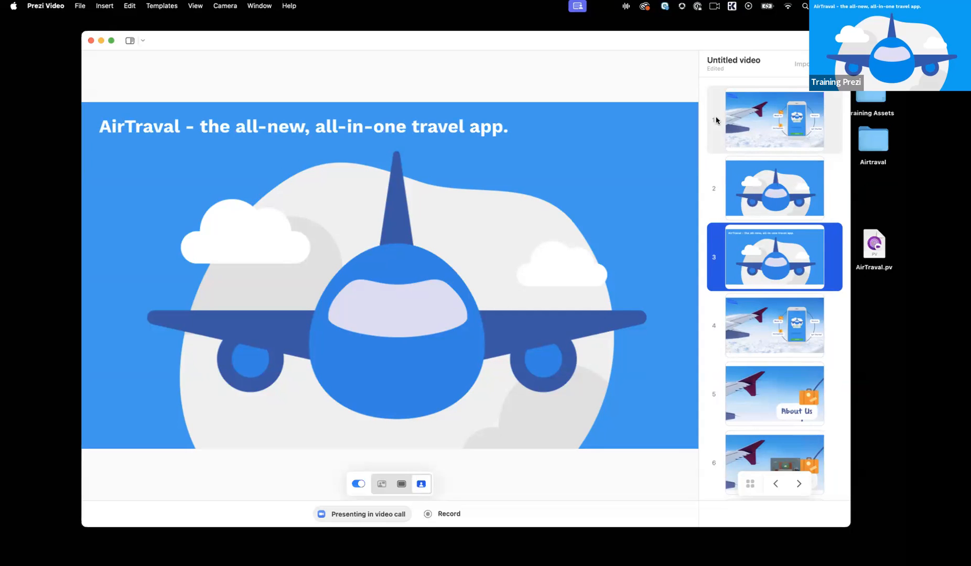
key("Right")
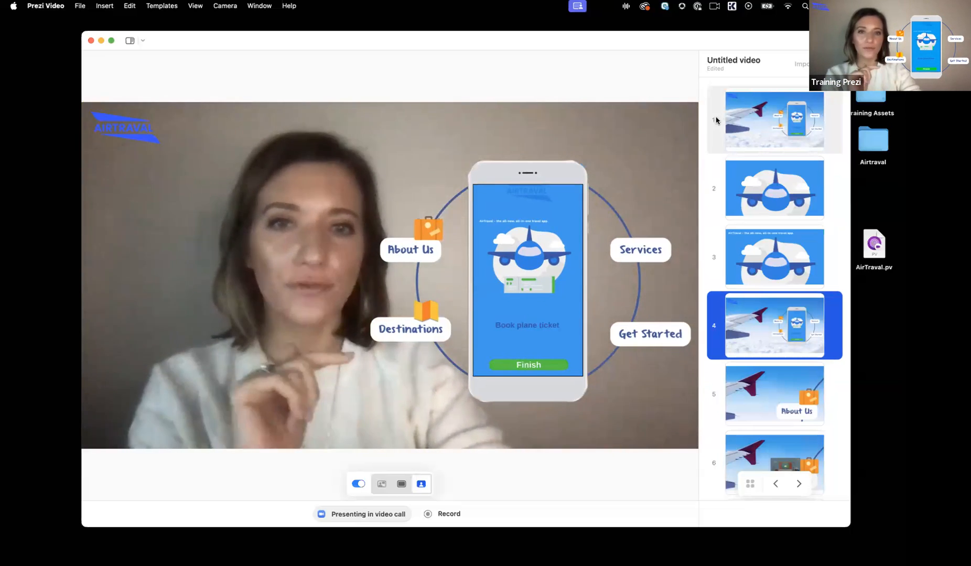
key("Right")
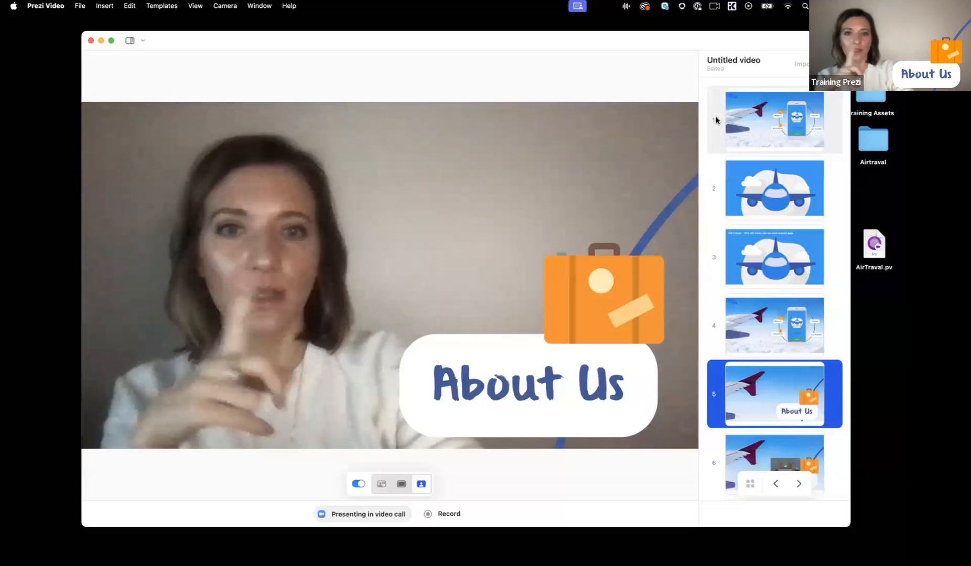
key("Right")
key("Right")
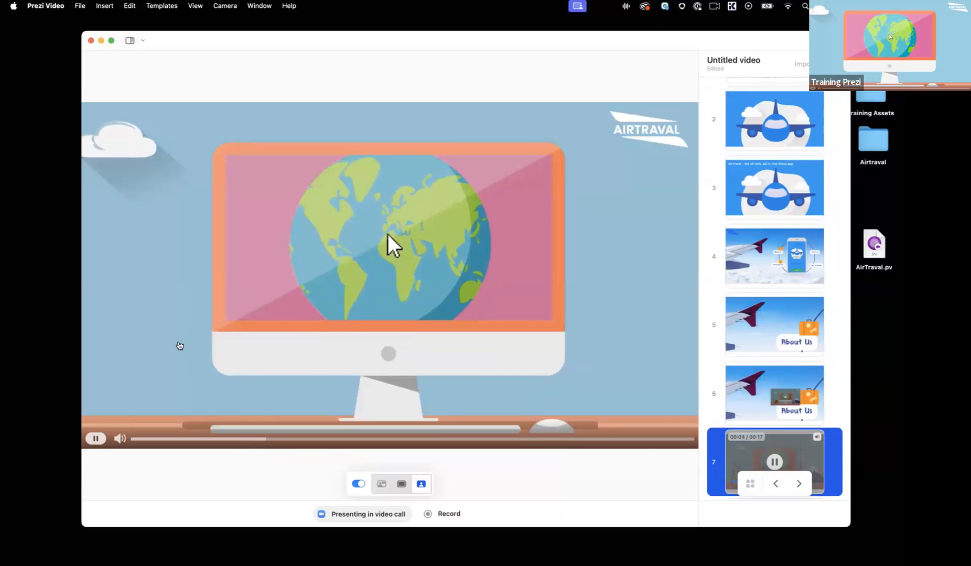
key("Right")
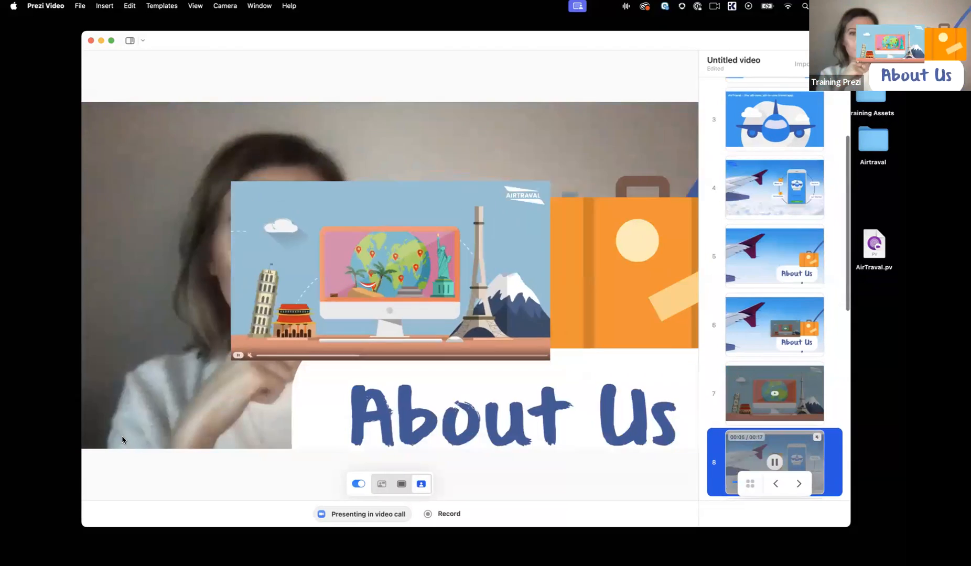
Step: Present the Destinations topic with its photos, the overview, and the Services and Get Started topics beside the camera
key("Right")
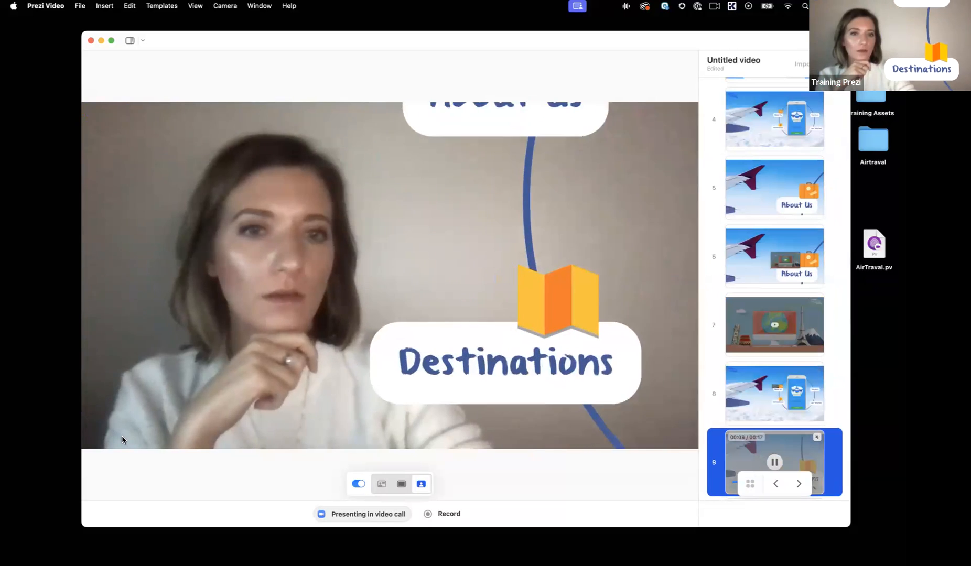
key("Right")
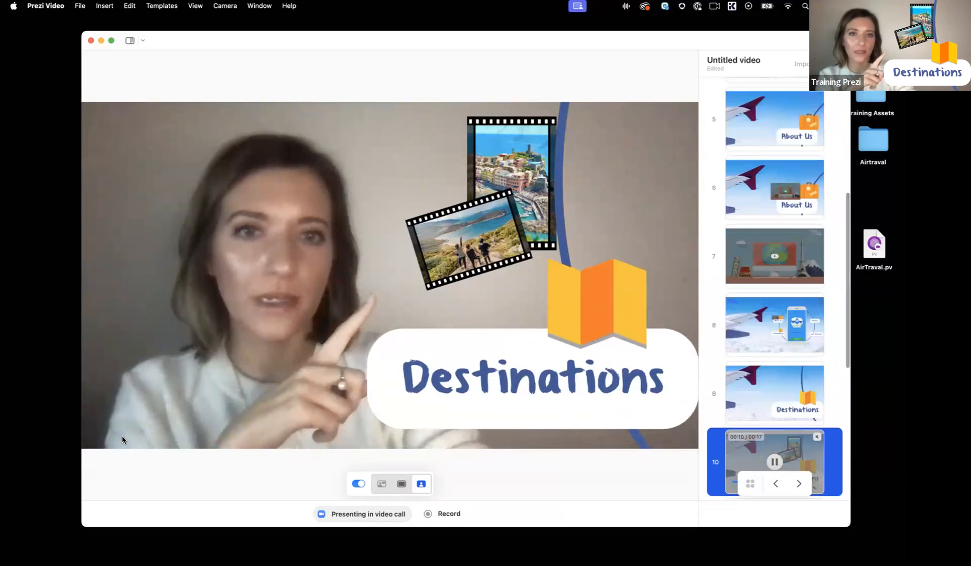
key("Right")
key("Right")
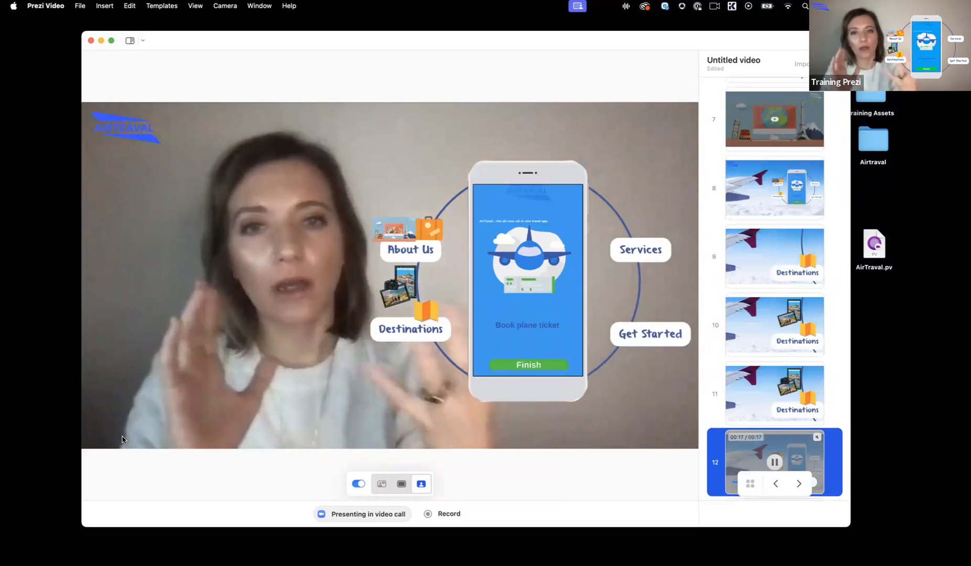
key("Right")
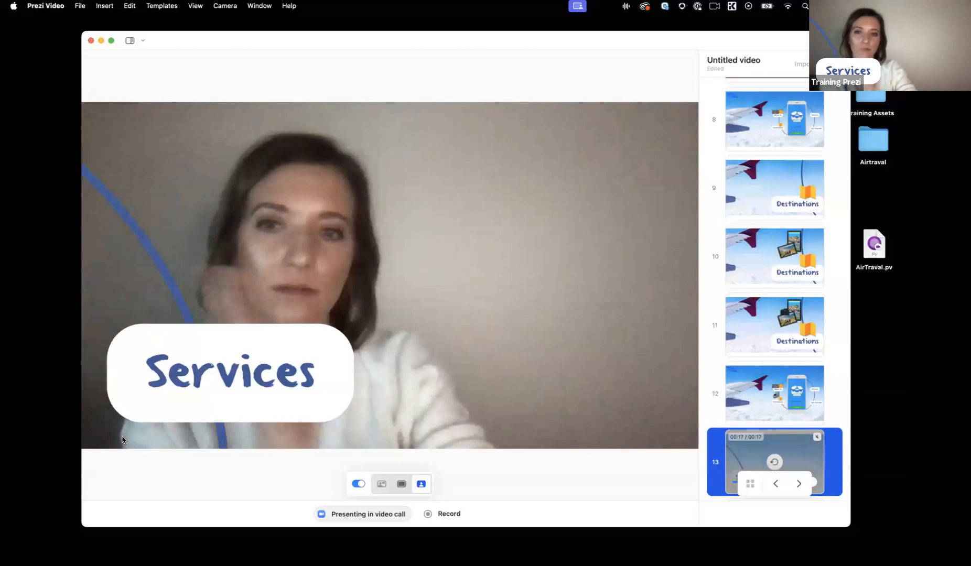
key("Right")
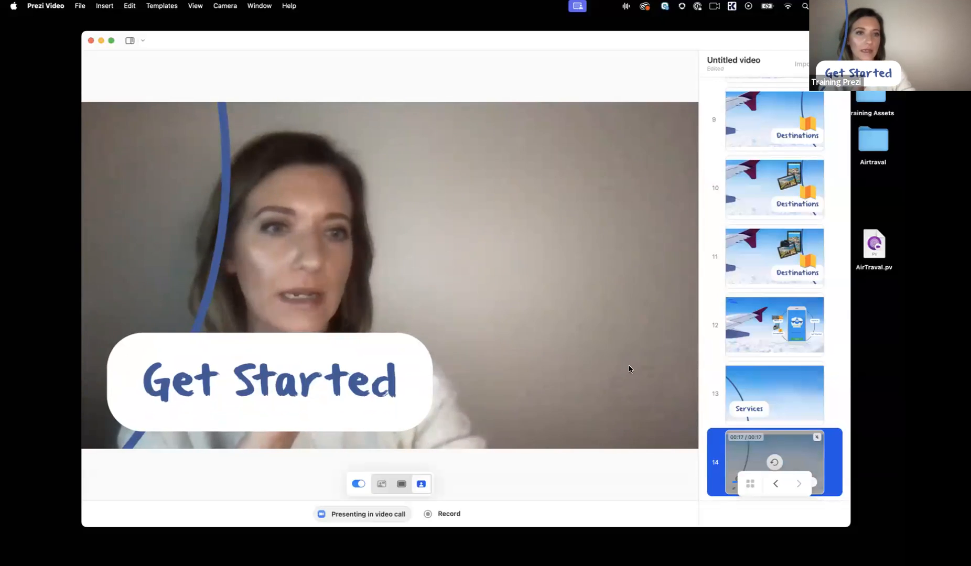
Step: Return to the first overview frame, zoom into and out of the About Us topic, and try zooming freely around the canvas
scroll(742, 274, "up", 15)
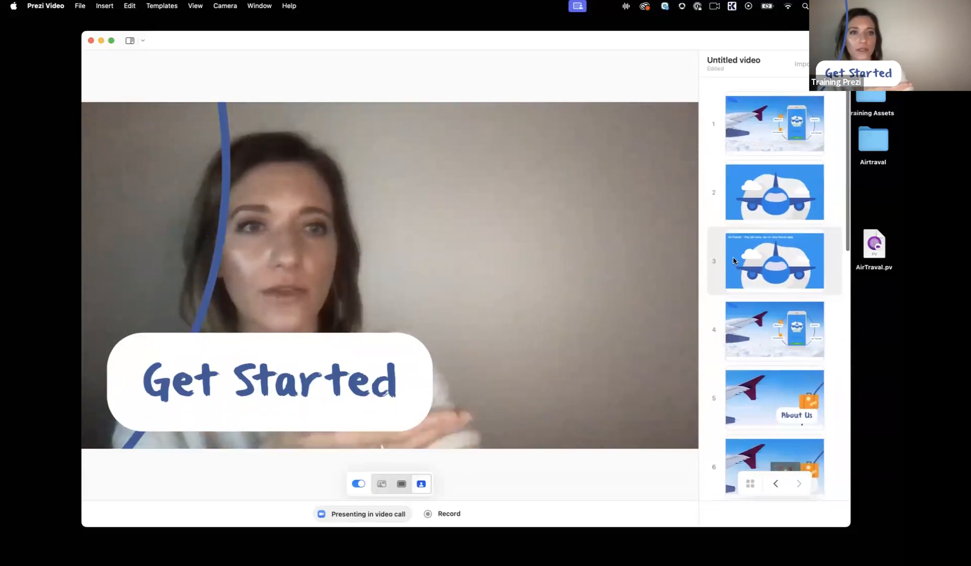
left_click(732, 119)
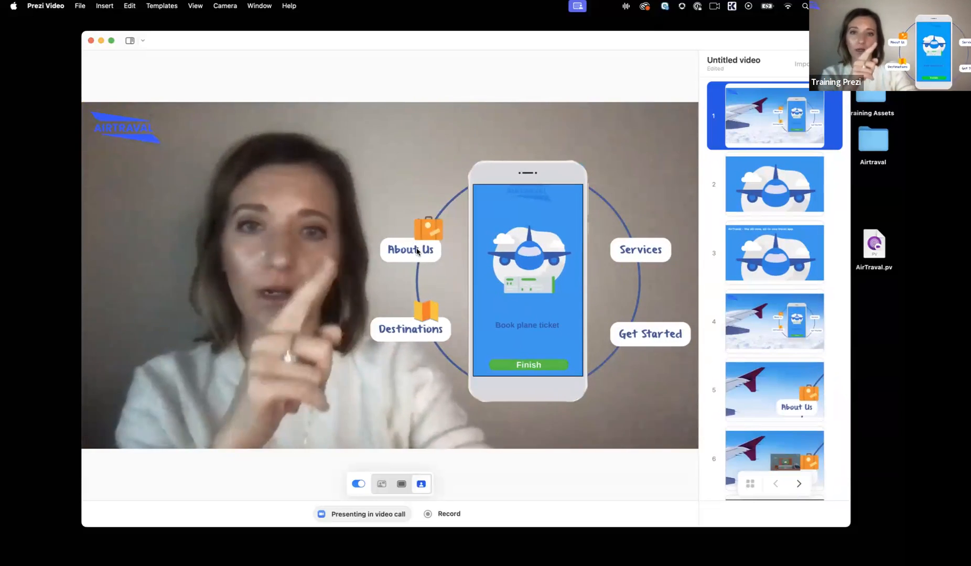
left_click(418, 252)
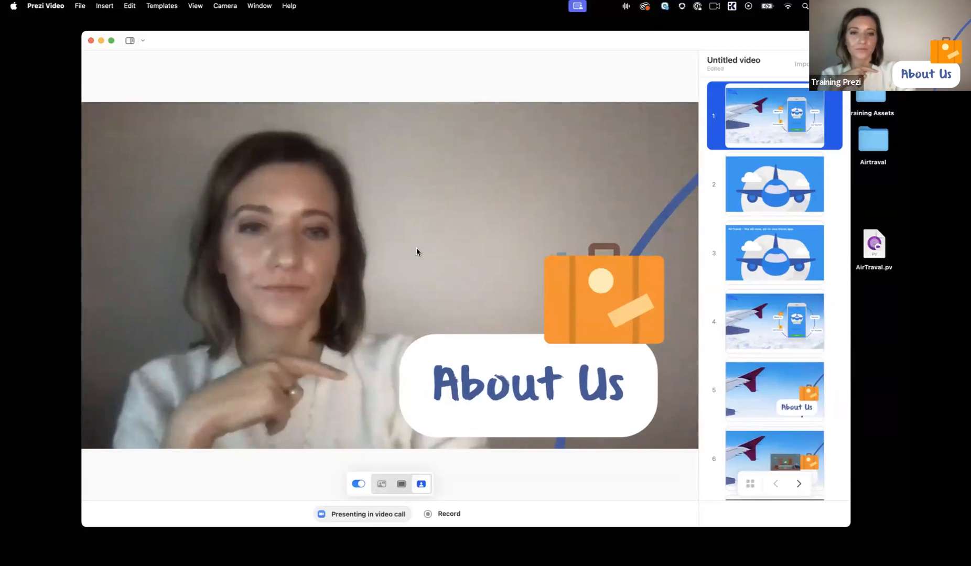
left_click(417, 253)
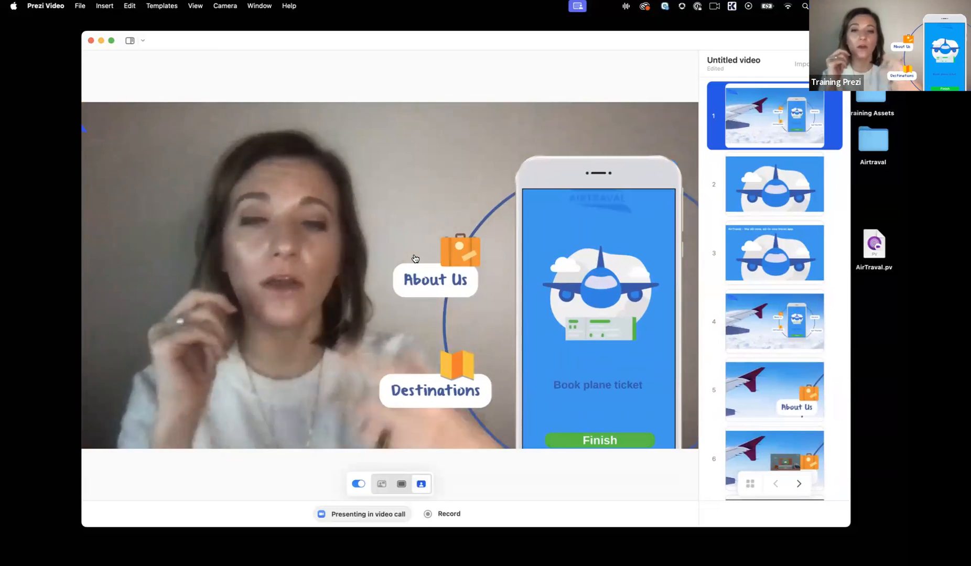
scroll(415, 259, "down", 3)
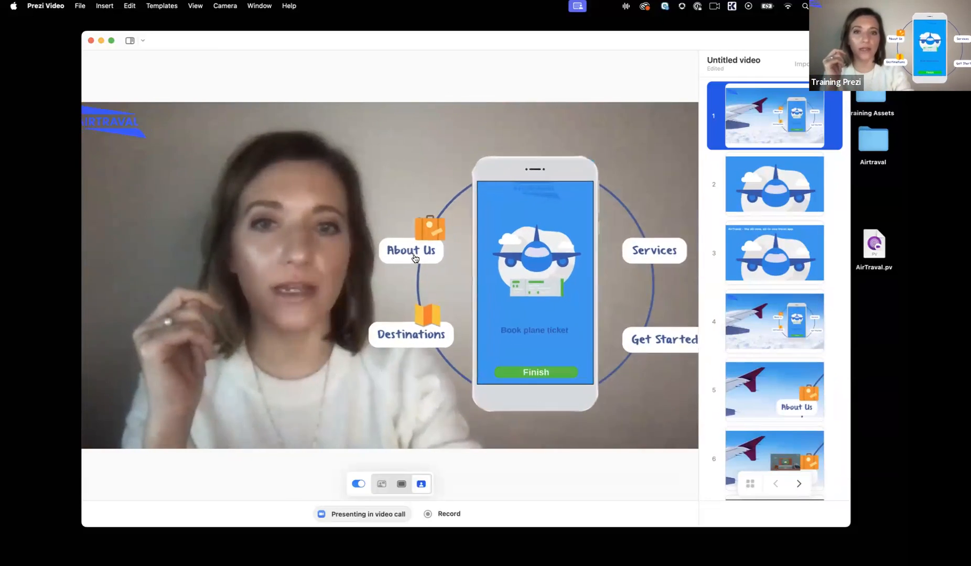
scroll(415, 258, "up", 5)
scroll(416, 258, "down", 5)
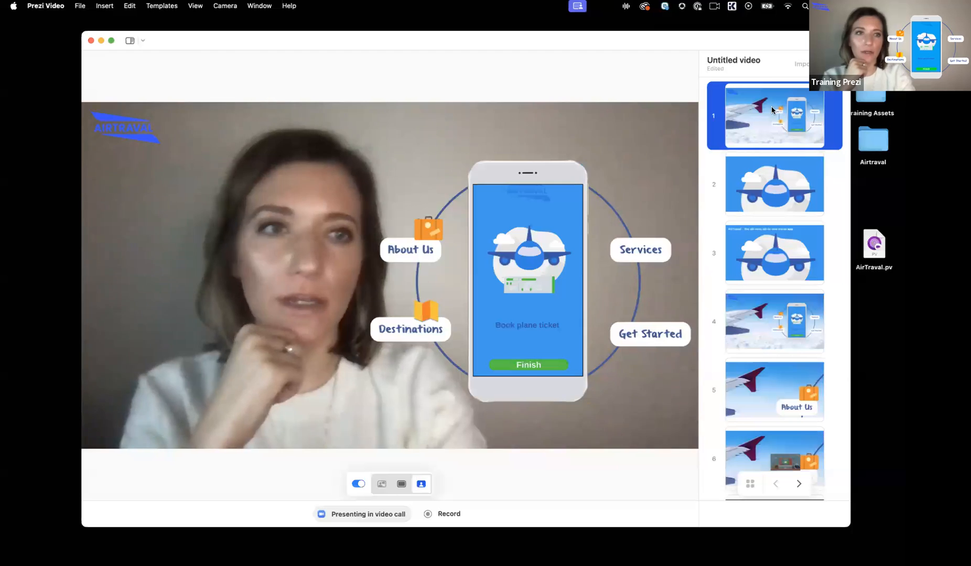
Step: Move the Prezi Video window clear of the webcam overlay, view the Webex instructions for presenting in a video call, and close them
left_click_drag(767, 41, 736, 42)
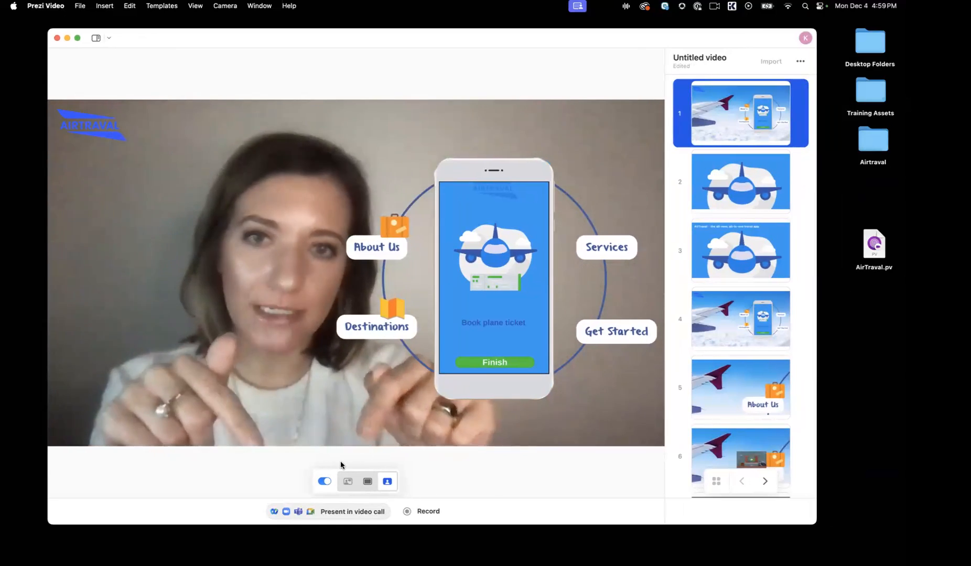
left_click(334, 516)
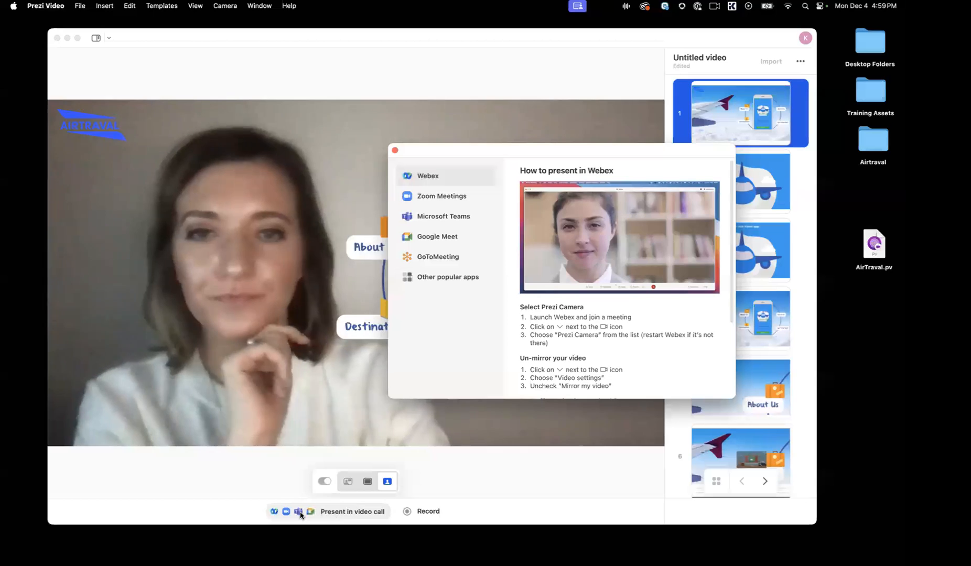
scroll(598, 339, "down", 5)
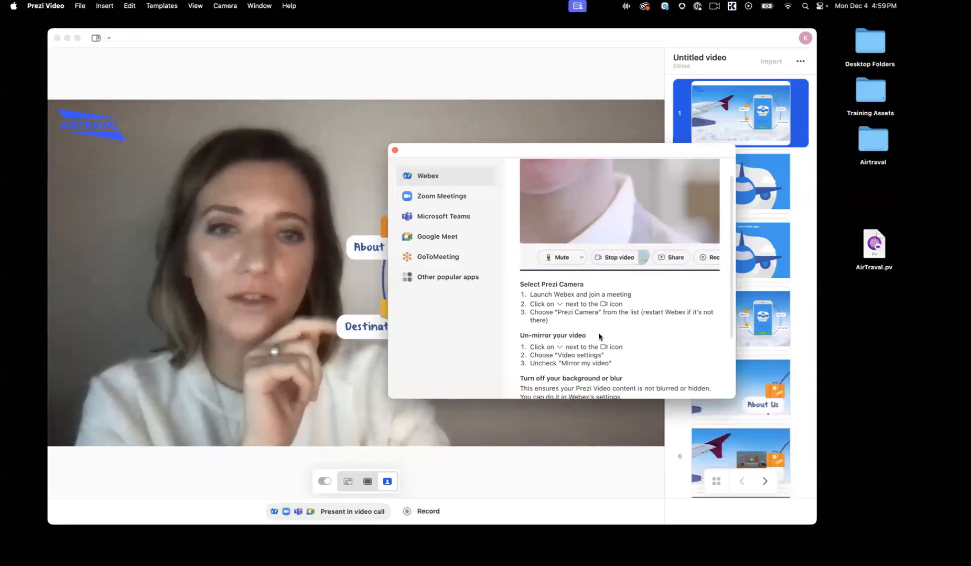
scroll(599, 334, "up", 5)
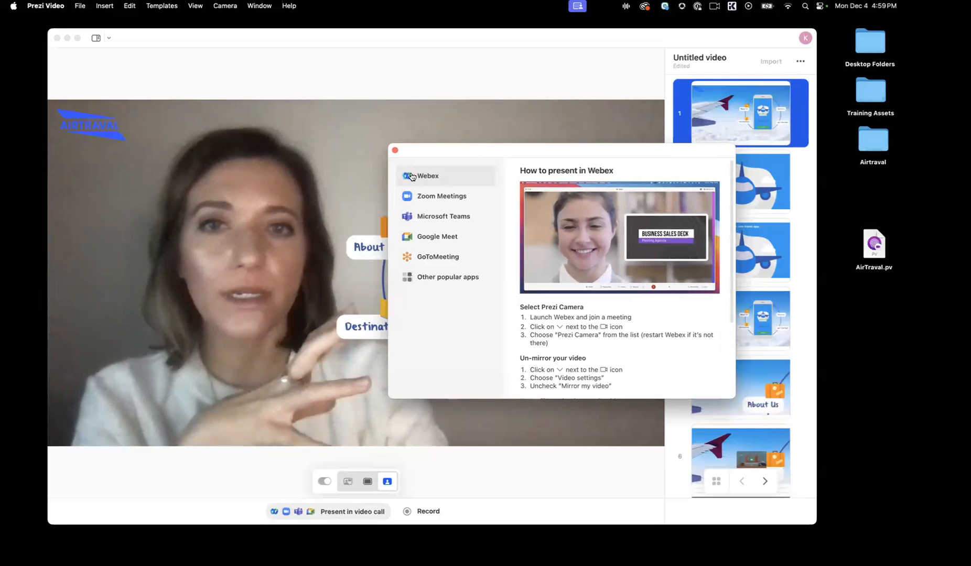
left_click(395, 150)
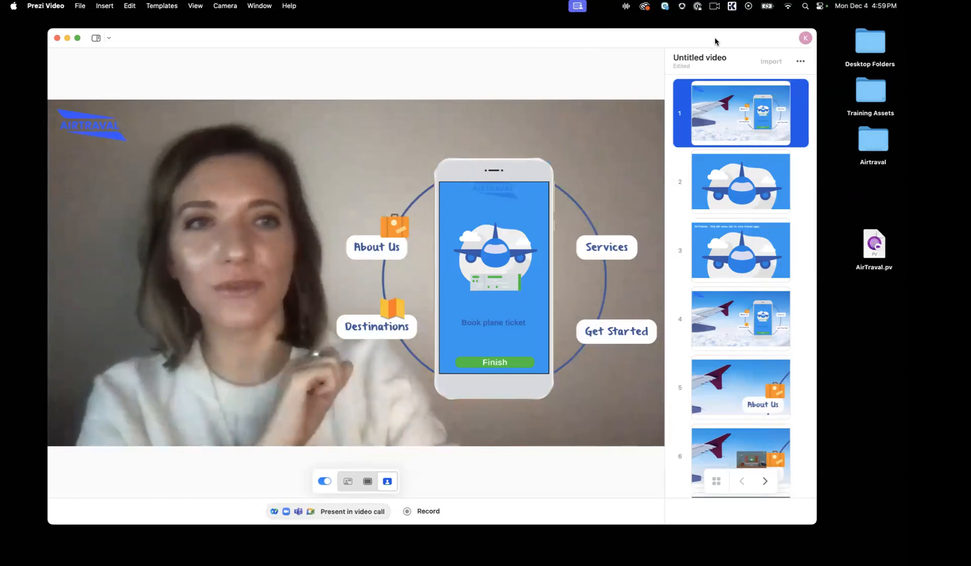
Step: Set Prezi Video aside, view the Connect Zoom image enlarged from the Going Live folder in Training Assets, and close it
left_click_drag(782, 39, 0, 3)
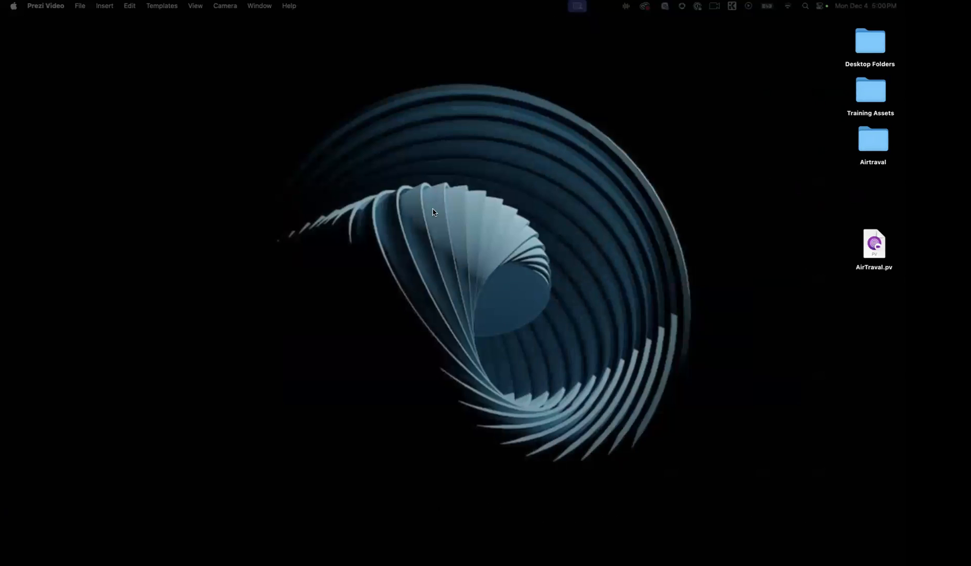
left_click(872, 135)
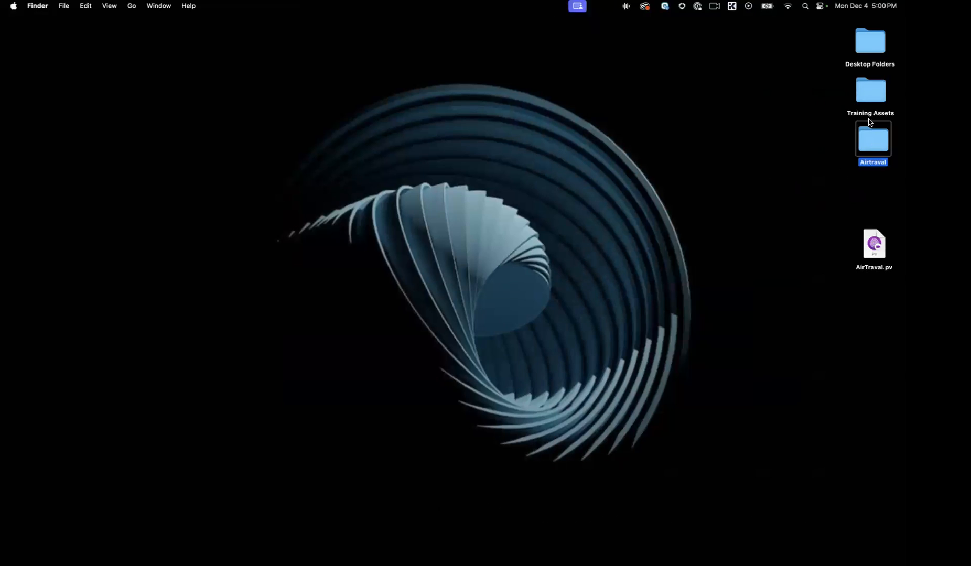
double_click(867, 91)
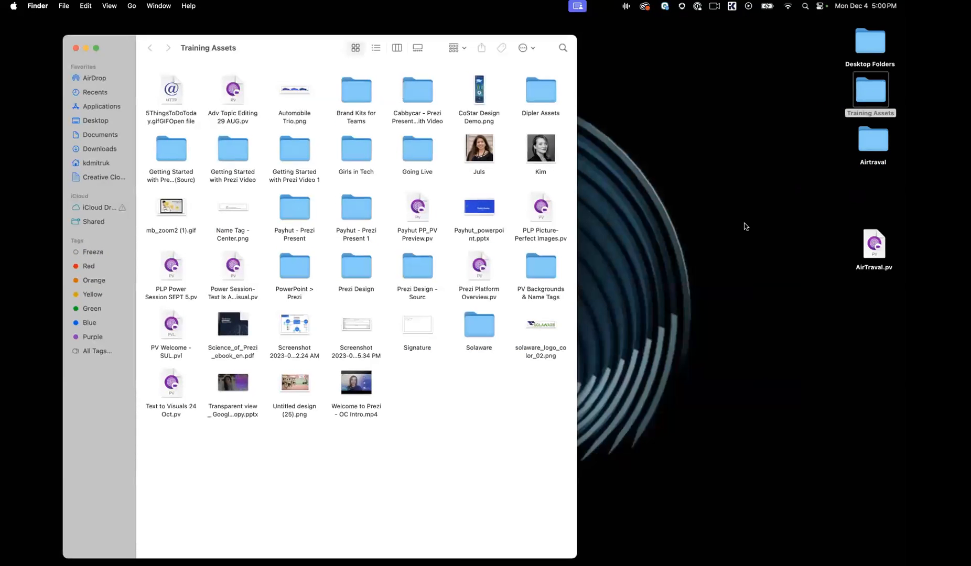
double_click(418, 149)
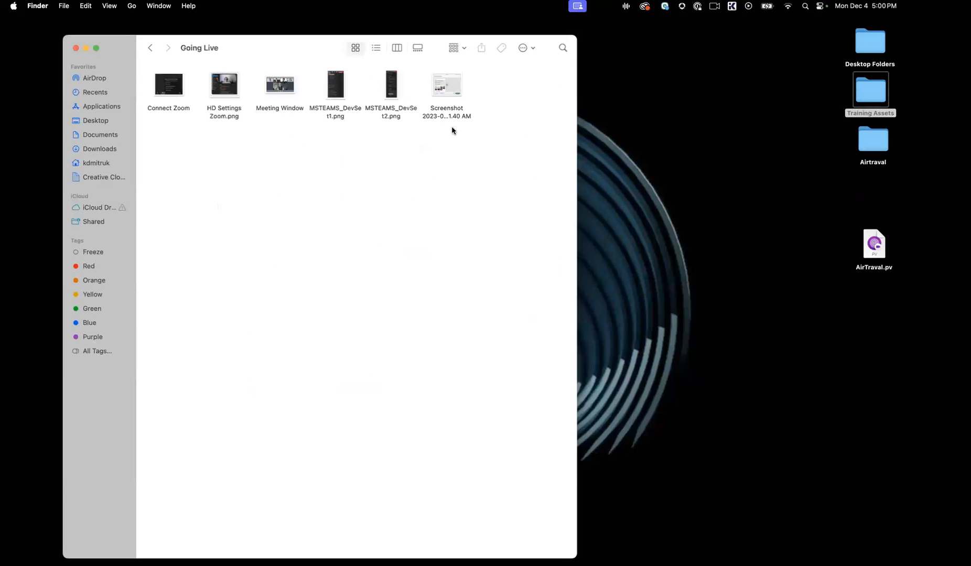
double_click(168, 85)
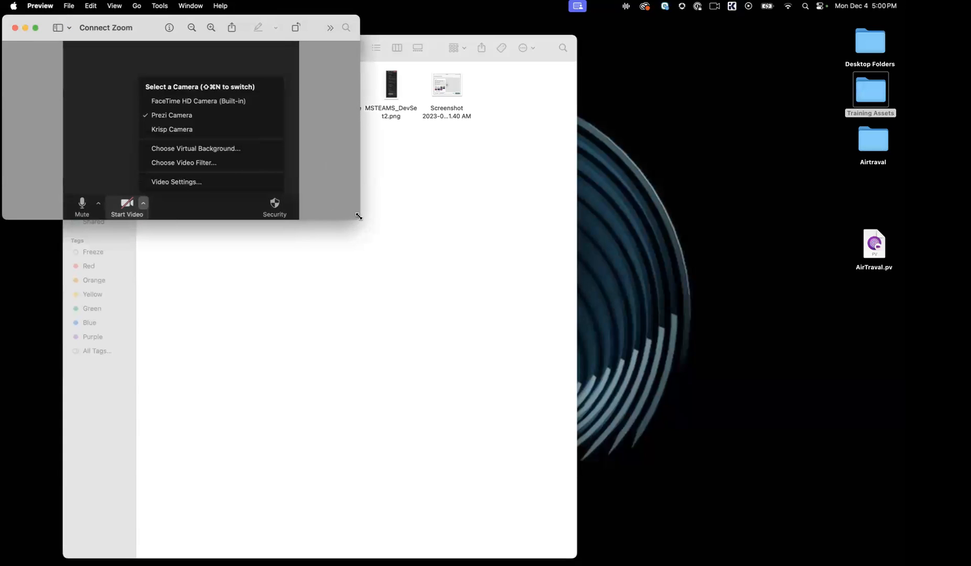
double_click(359, 216)
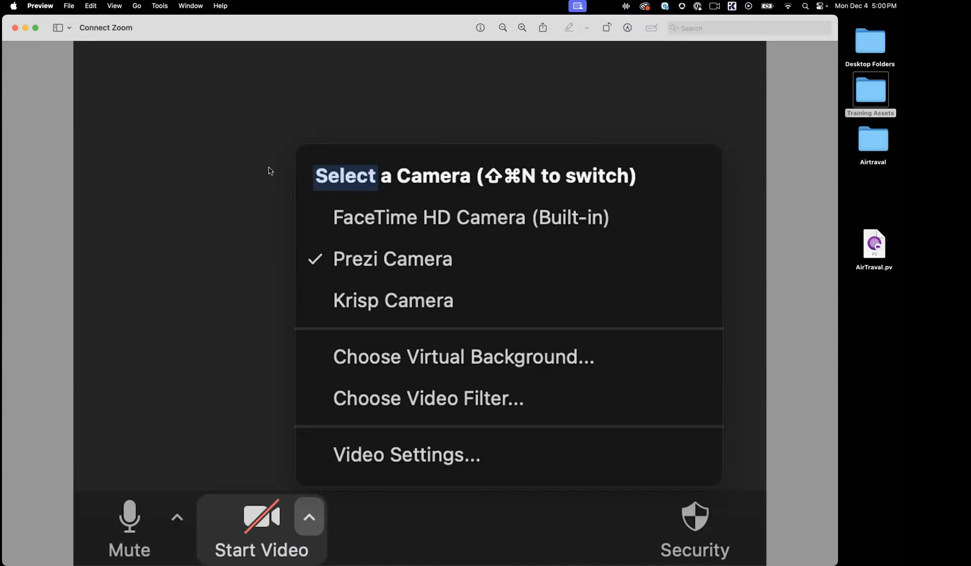
left_click(14, 29)
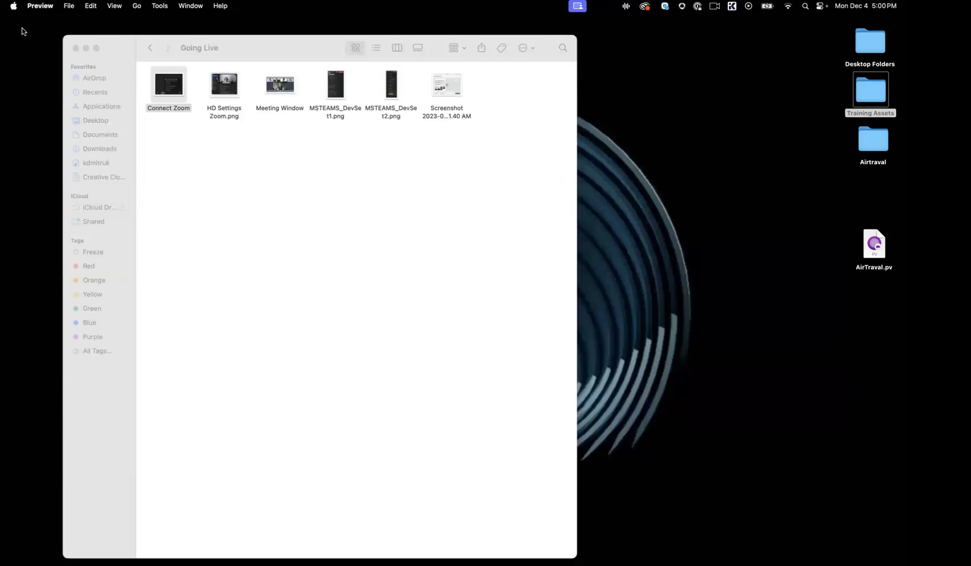
Step: View MSTEAMS_DevSet1.png and MSTEAMS_DevSet2.png enlarged to examine the Microsoft Teams camera selection, closing each image
double_click(337, 93)
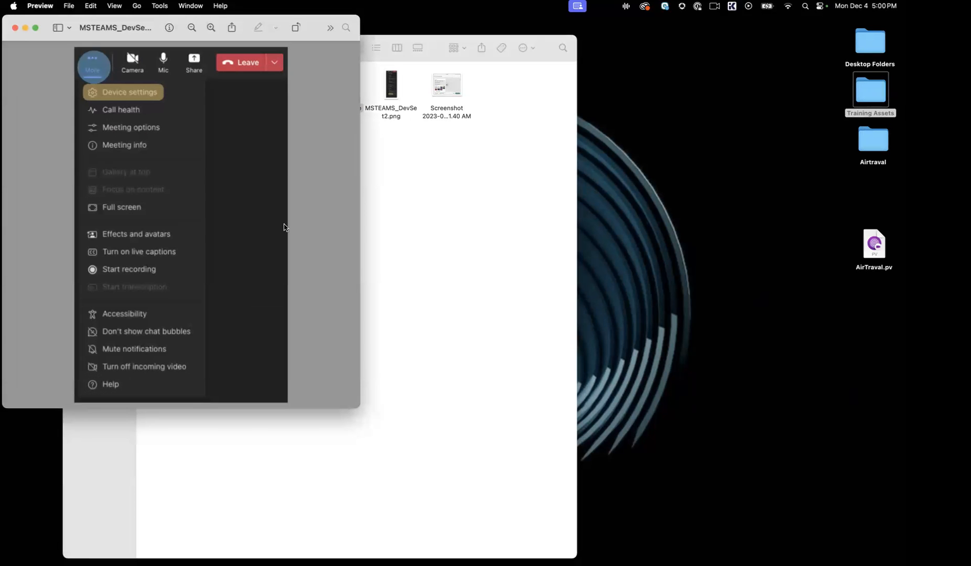
left_click_drag(357, 406, 600, 564)
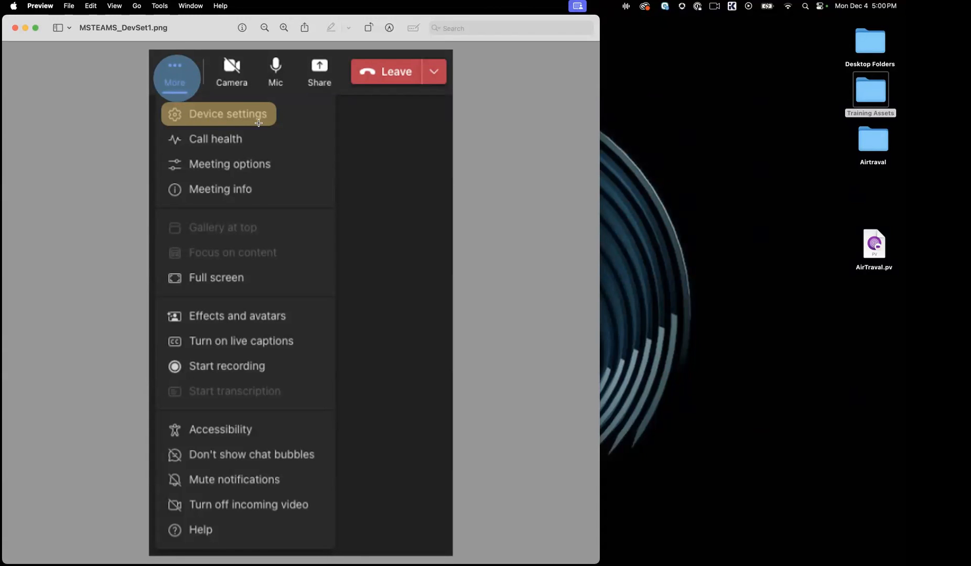
left_click(14, 28)
double_click(392, 86)
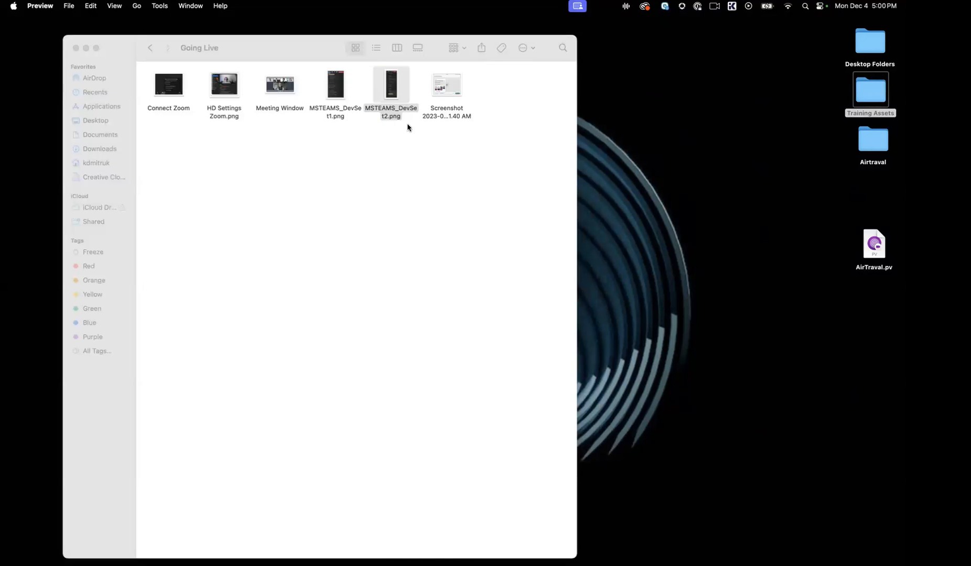
left_click_drag(356, 488, 632, 561)
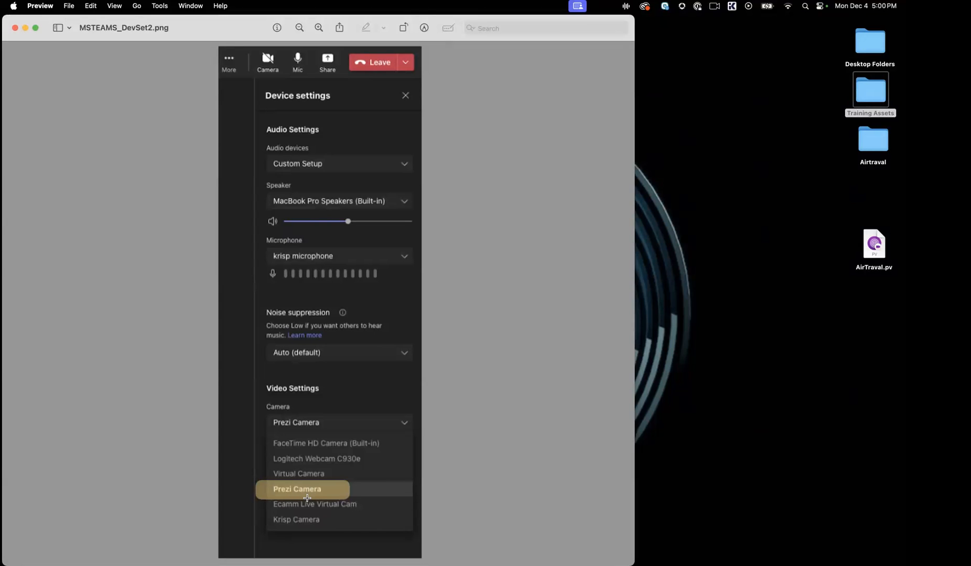
left_click(14, 28)
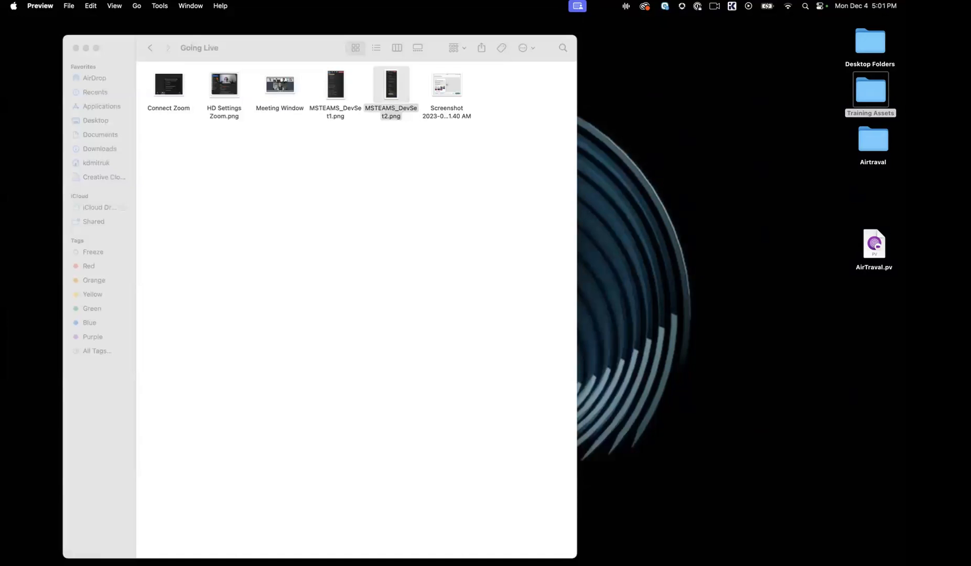
Step: Return to the live presentation and advance from the About Us video through Destinations to the overview
left_click_drag(0, 34, 567, 50)
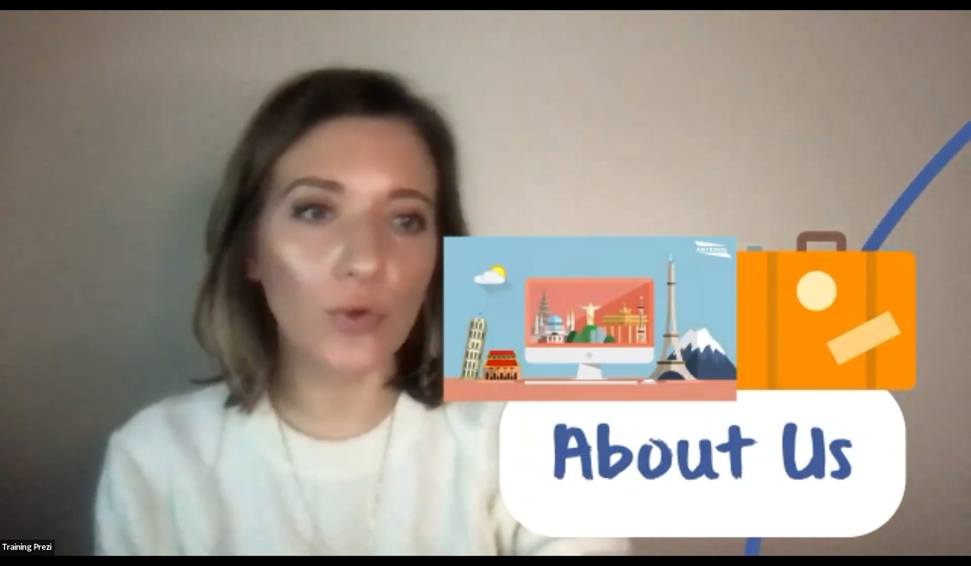
key("Right")
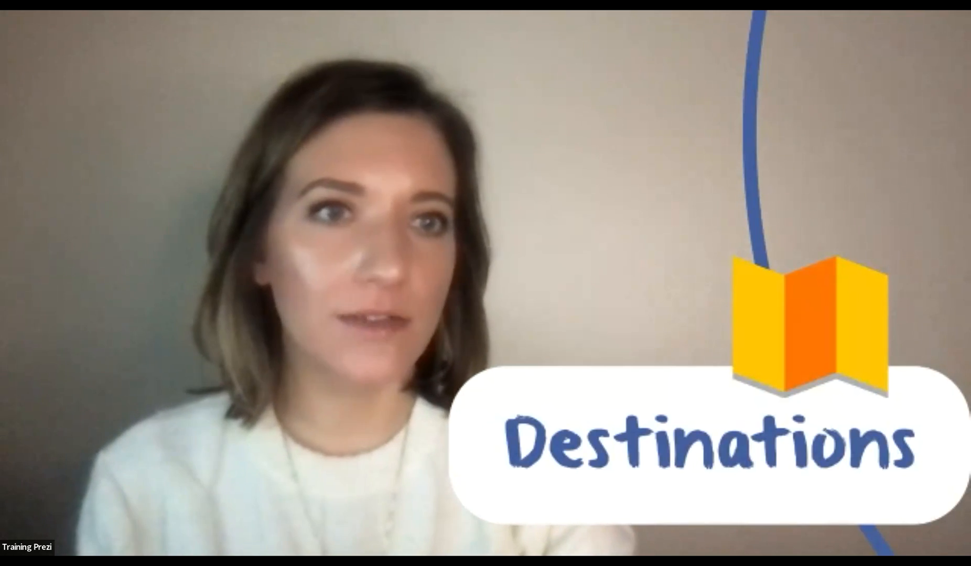
key("Right")
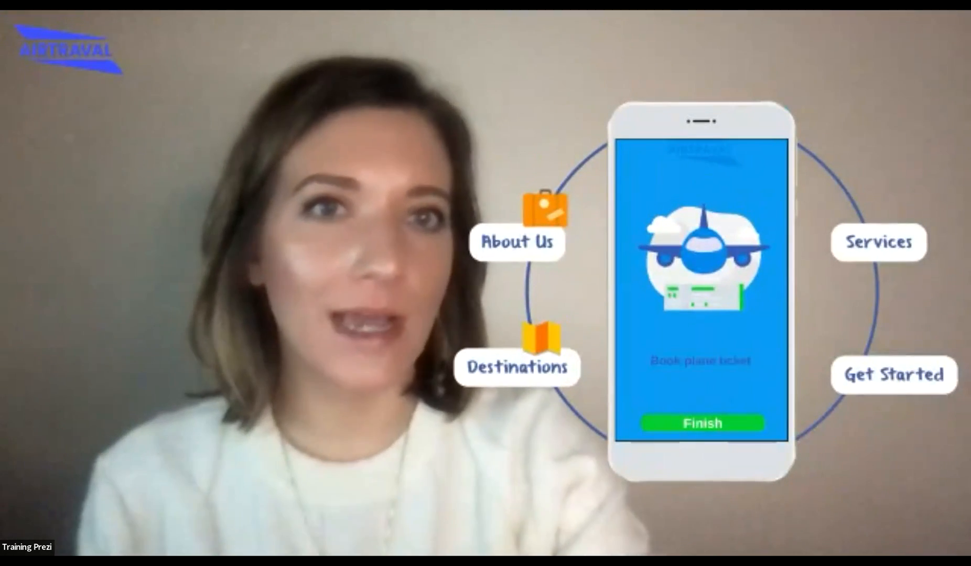